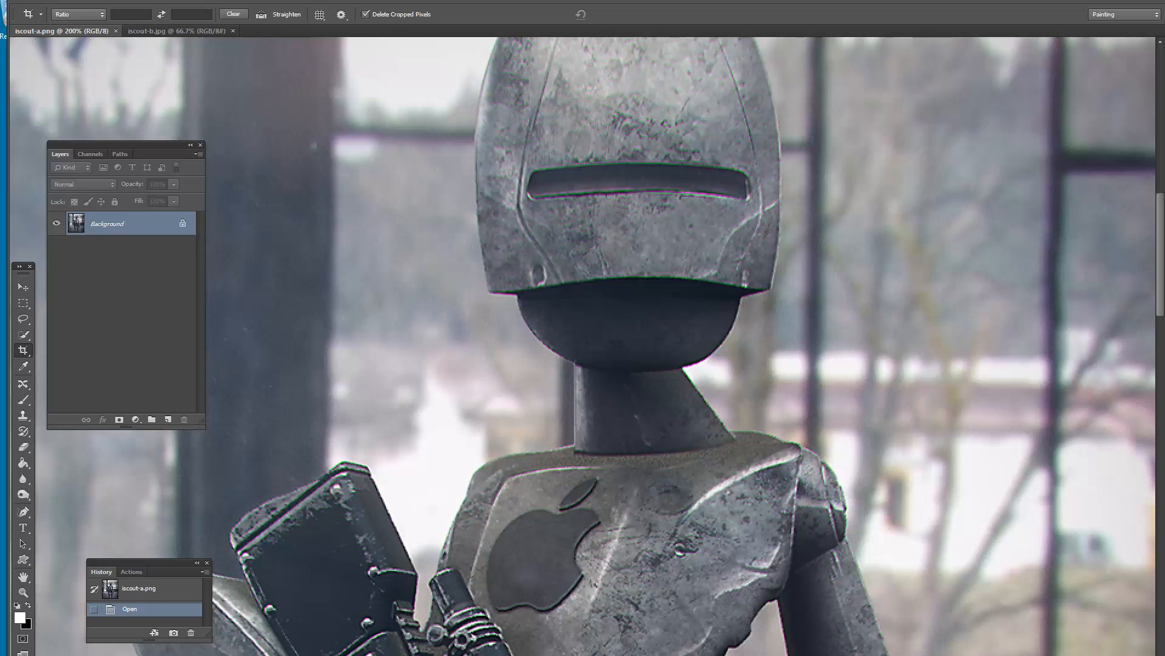
# Examine the finished robot composites, the front view in iscout-a.png and the side view in iscout-b.jpg
pyautogui.hotkey('ctrl', '-')
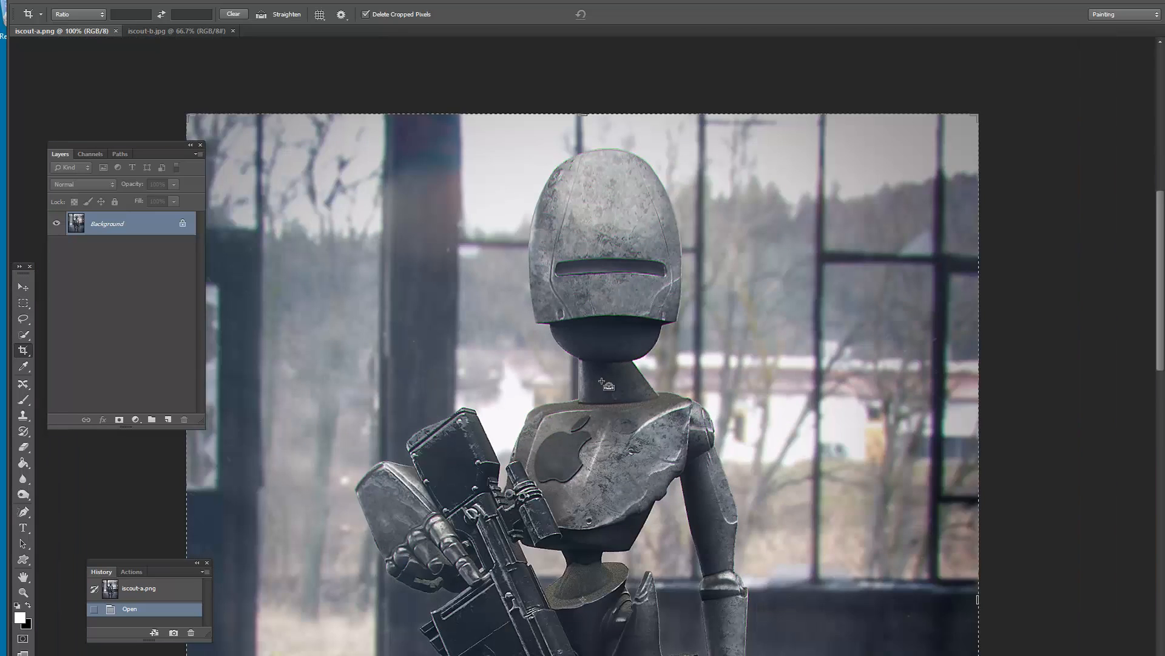
pyautogui.hotkey('ctrl', '-')
pyautogui.hotkey('ctrl', '+')
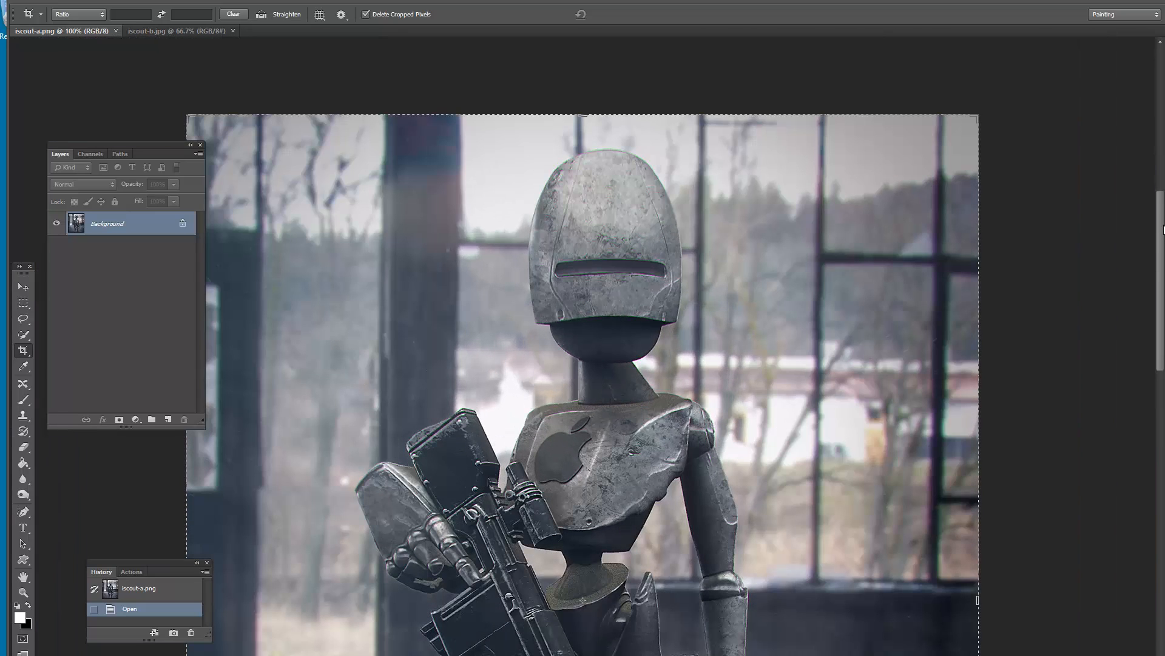
pyautogui.scroll(-10, 1146, 277)
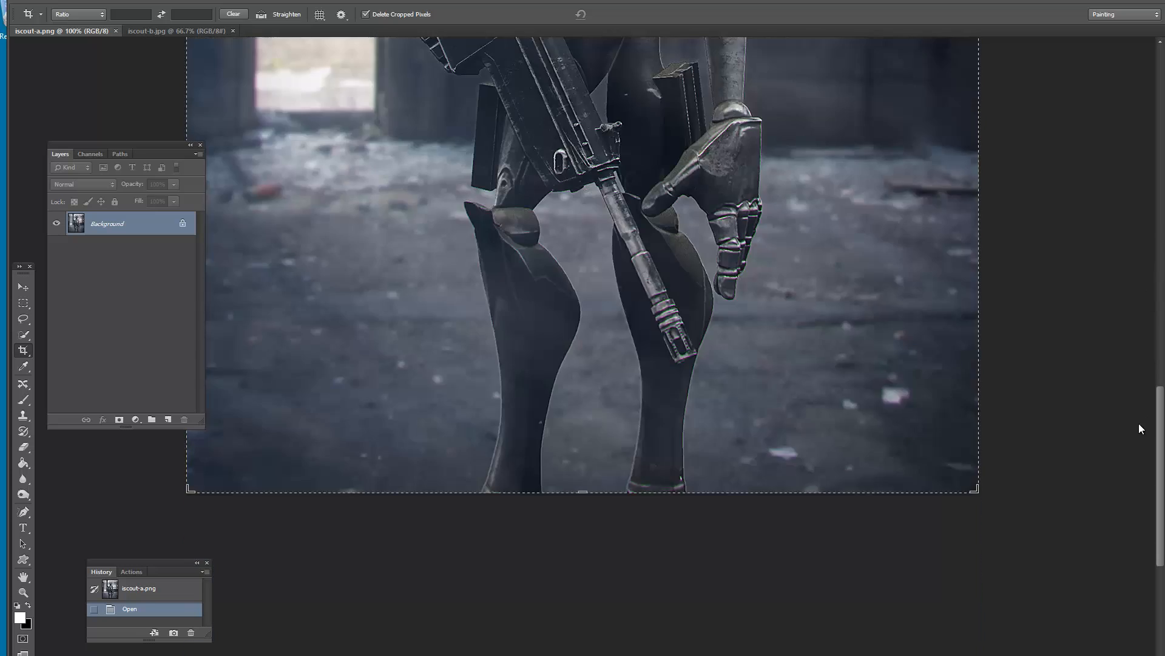
pyautogui.scroll(10, 1139, 423)
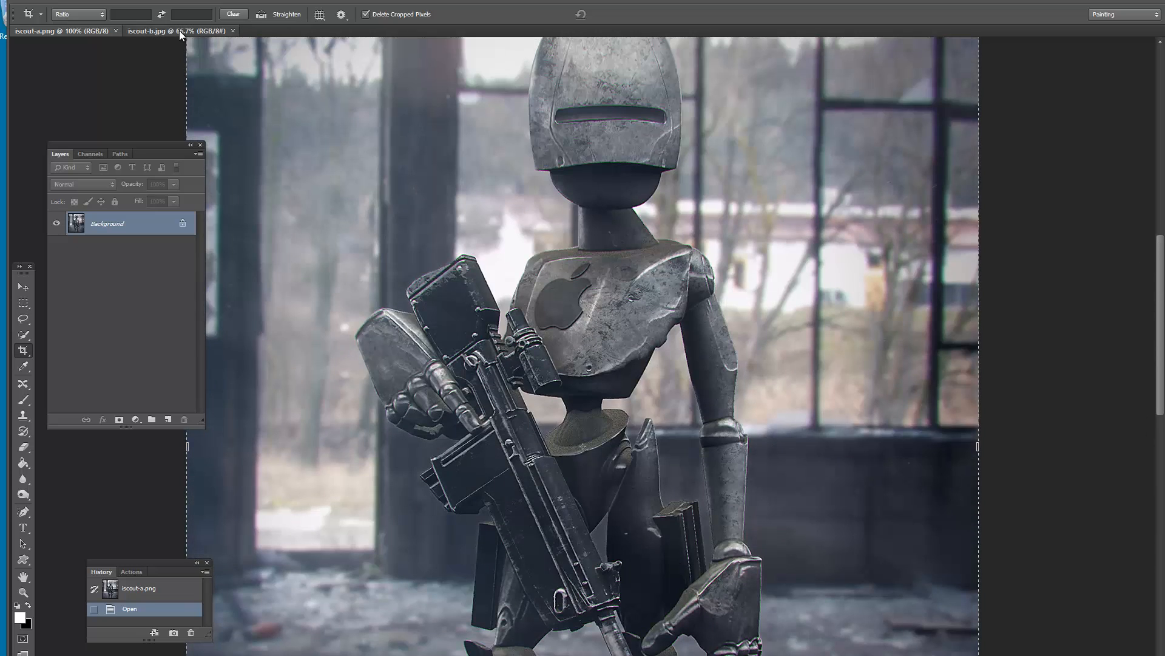
pyautogui.click(180, 31)
pyautogui.scroll(5, 1161, 188)
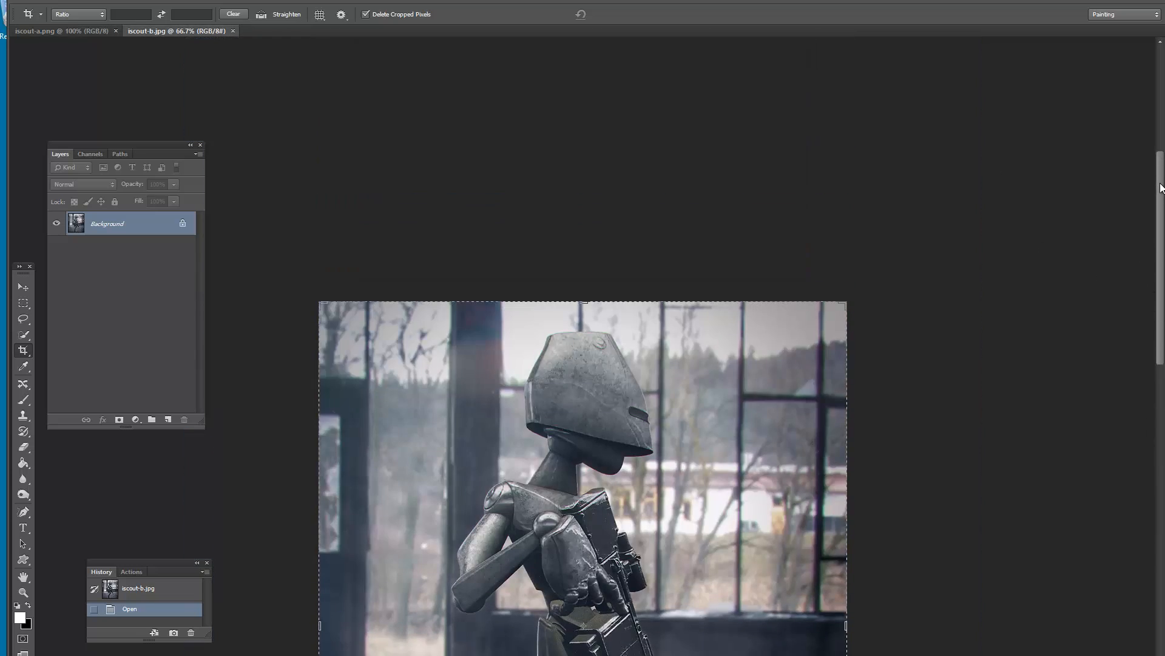
pyautogui.scroll(-5, 1149, 294)
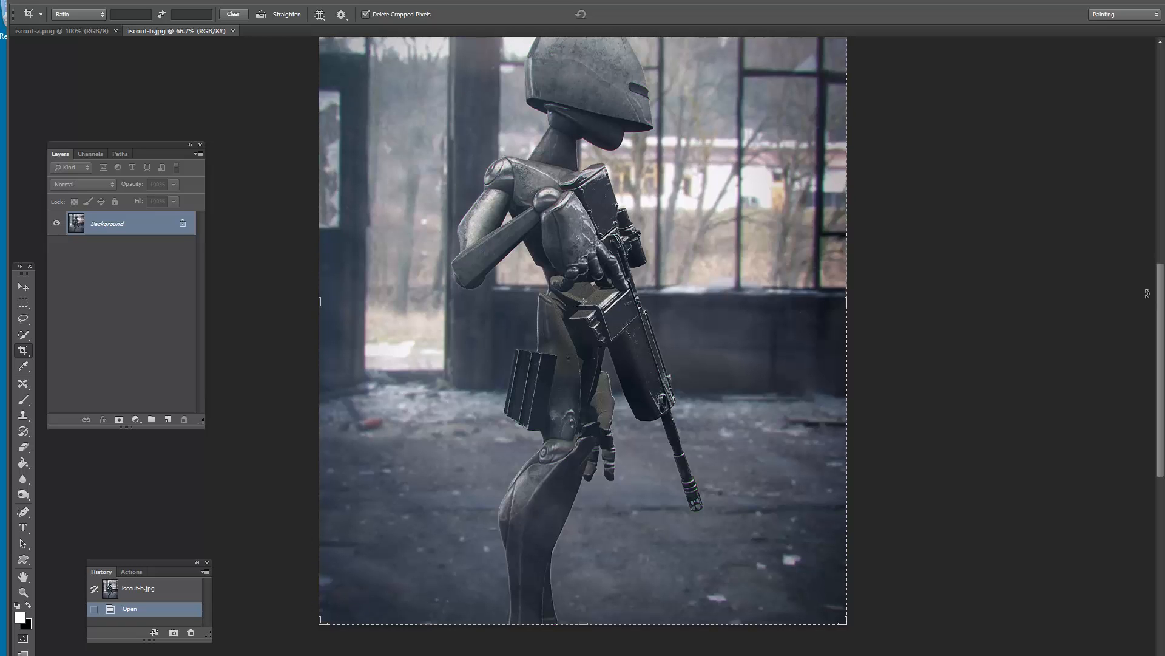
pyautogui.scroll(2, 800, 304)
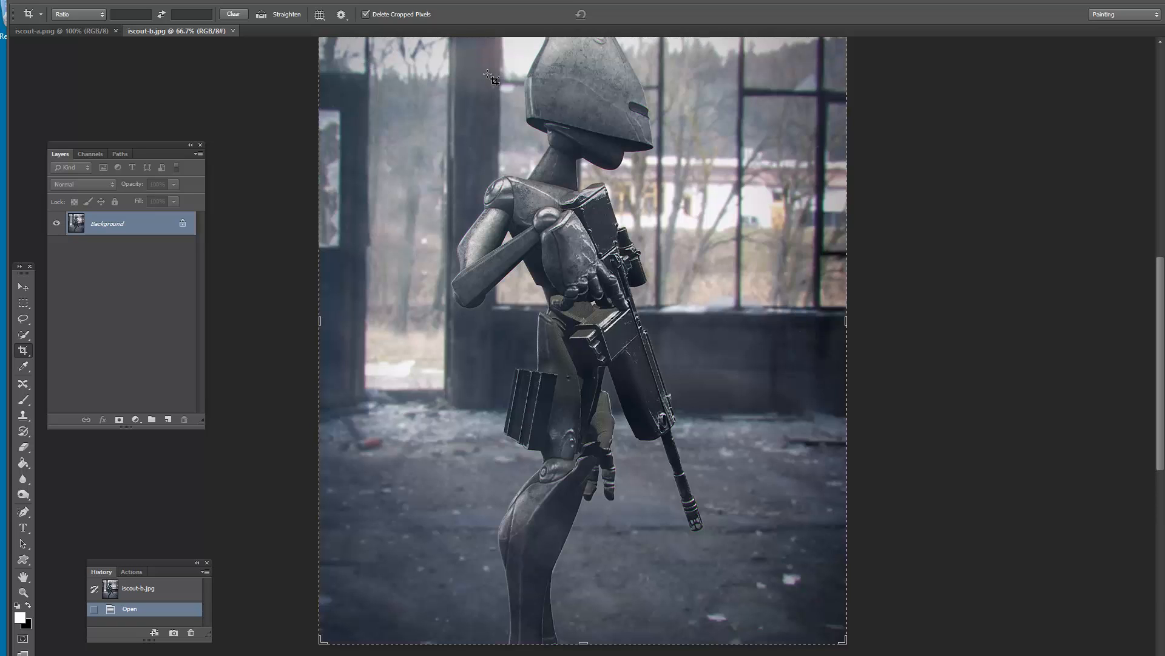
# Review the full front view in iscout-a.png, and inspect the arm and rifle details of iscout-b.jpg up close
pyautogui.click(82, 29)
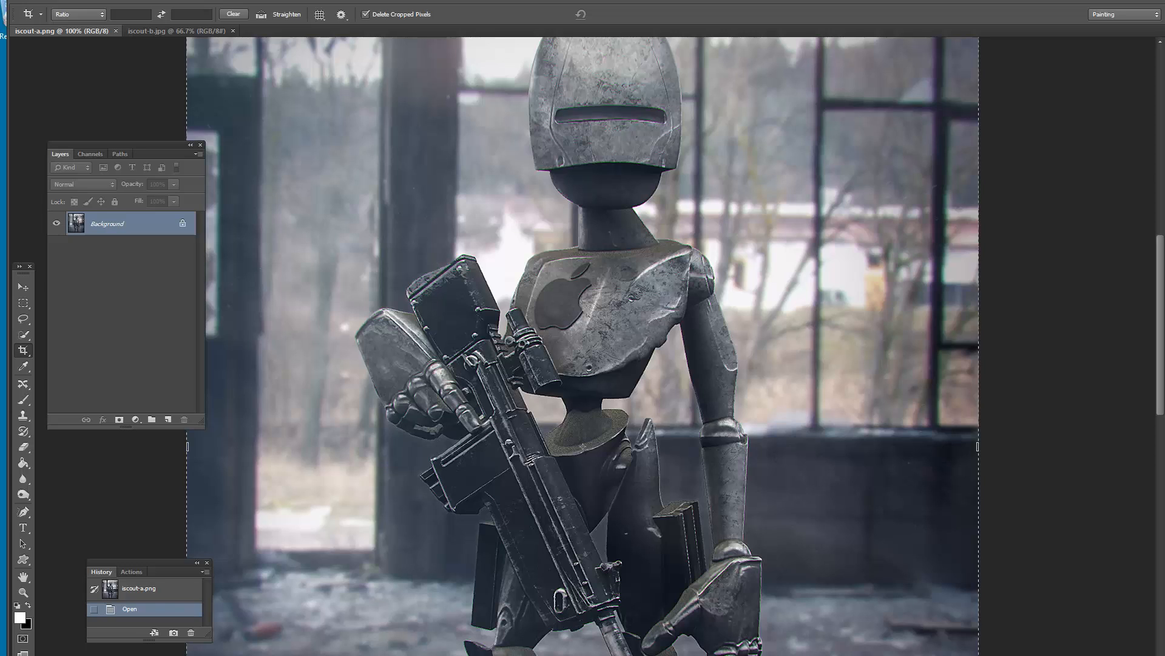
pyautogui.press('ctrl')
pyautogui.hotkey('ctrl', '-')
pyautogui.scroll(-3, 588, 283)
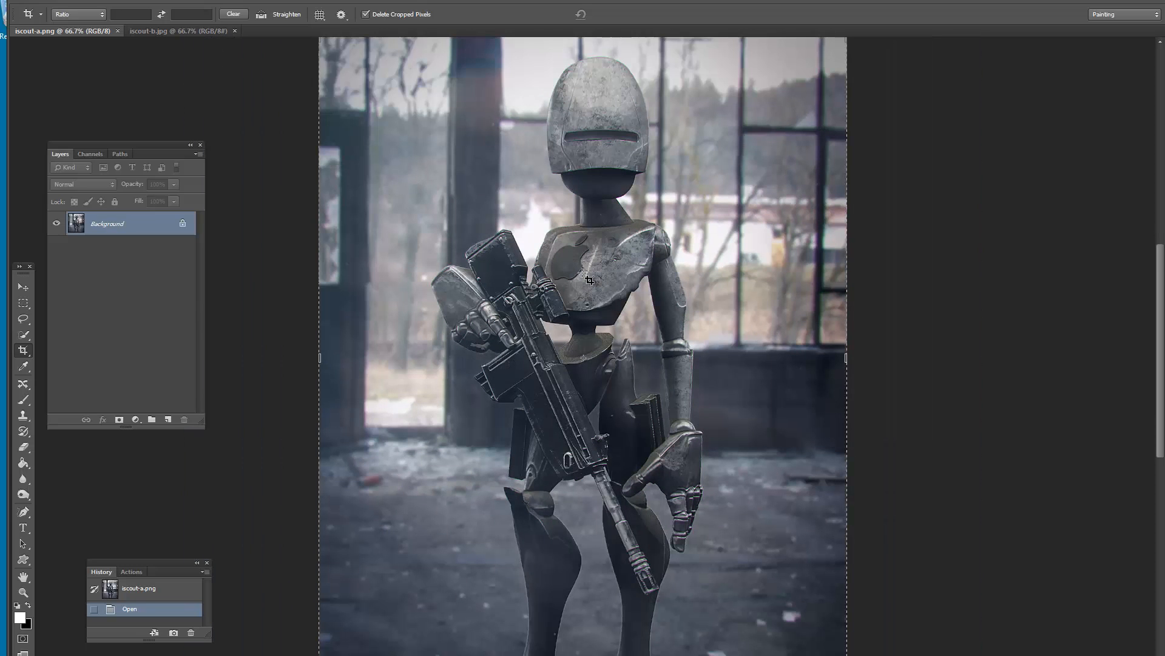
pyautogui.scroll(1, 586, 282)
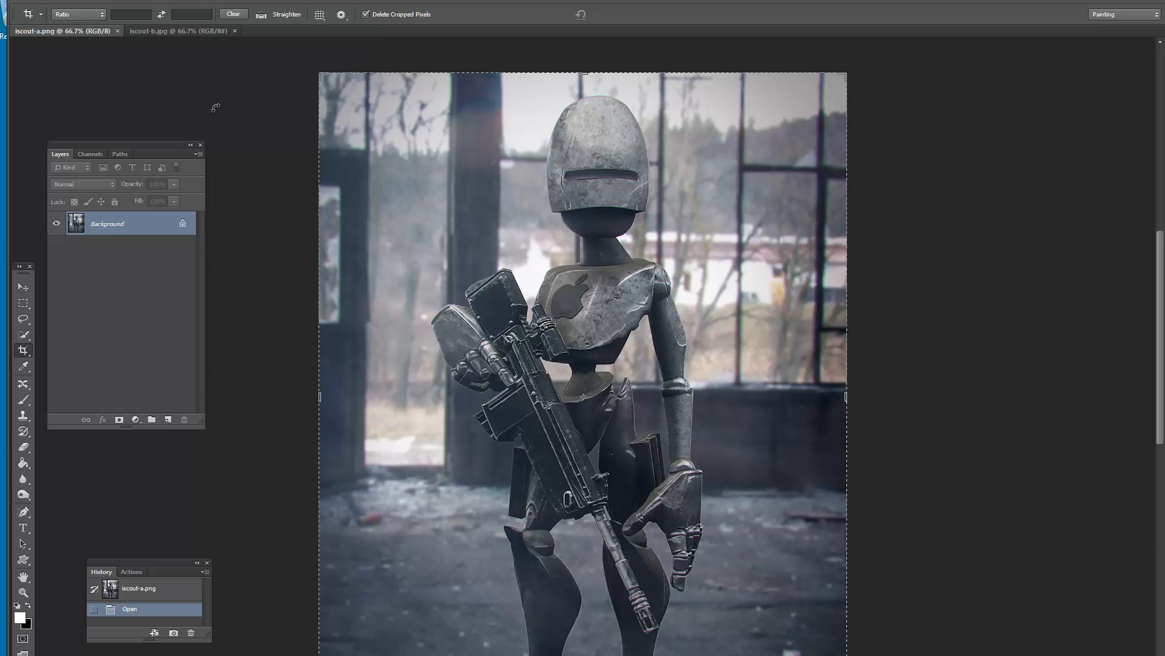
pyautogui.click(204, 32)
pyautogui.scroll(2, 763, 325)
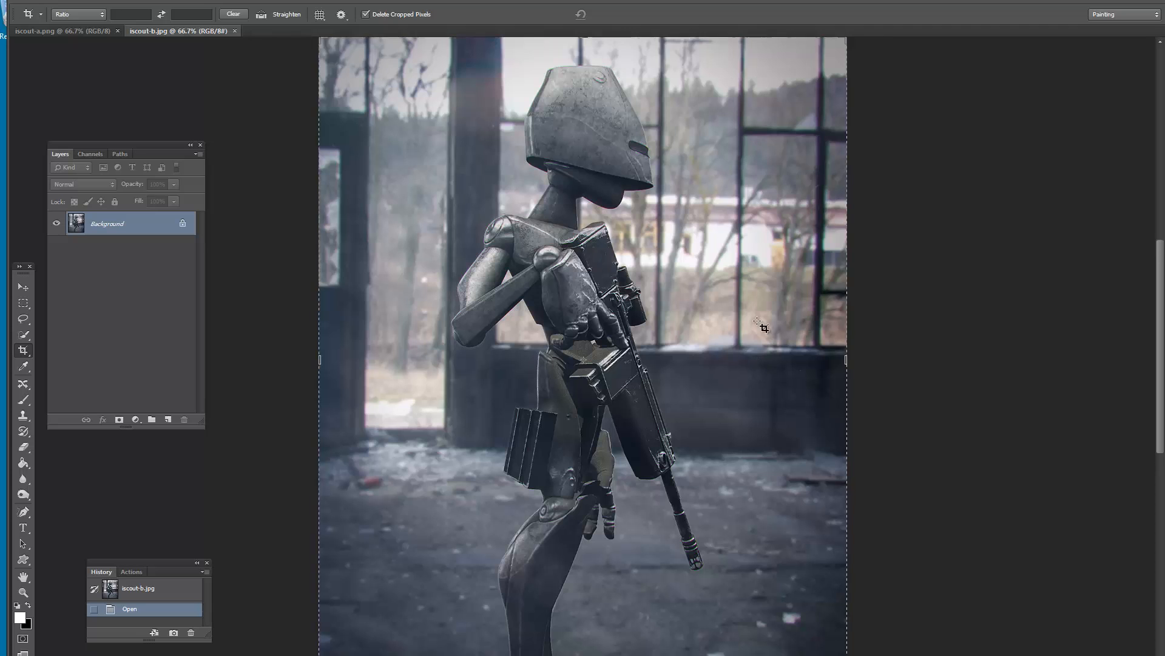
pyautogui.hotkey('ctrl', '+')
pyautogui.hotkey('ctrl', '+')
pyautogui.hotkey('ctrl', '+')
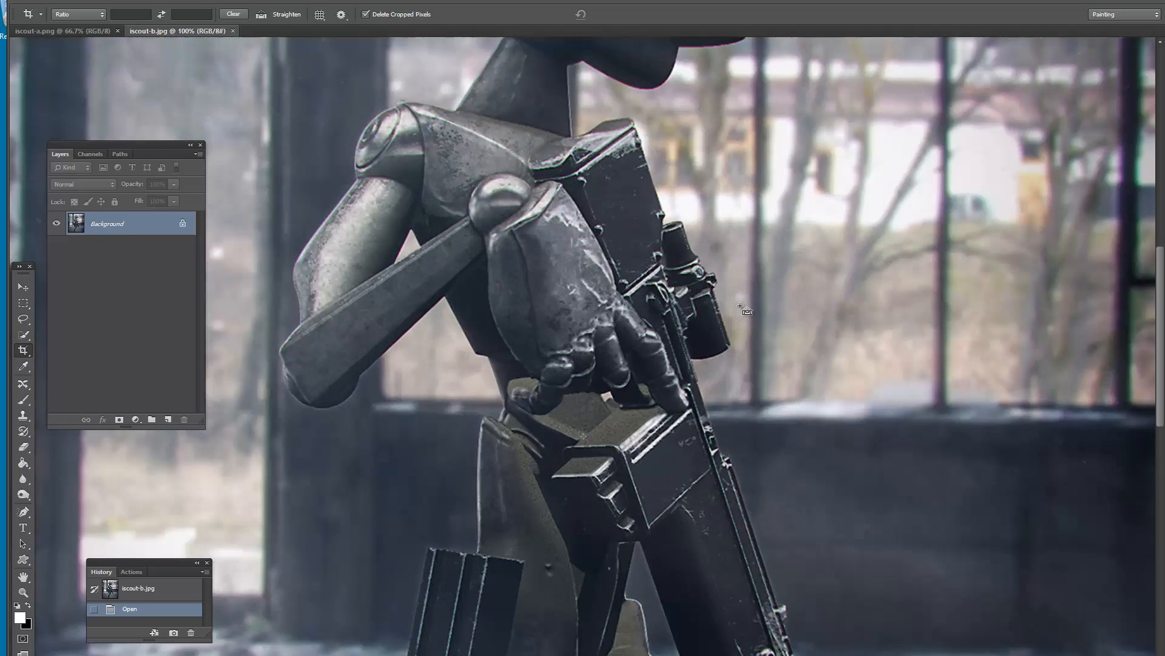
pyautogui.scroll(2, 758, 326)
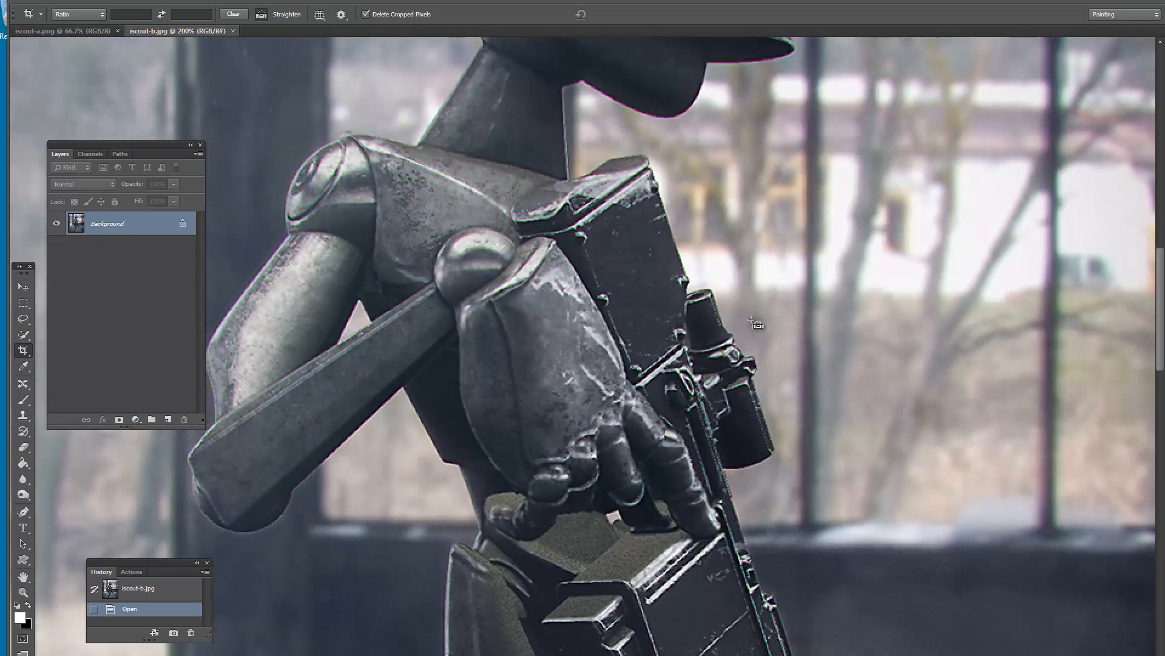
pyautogui.hotkey('ctrl', '-')
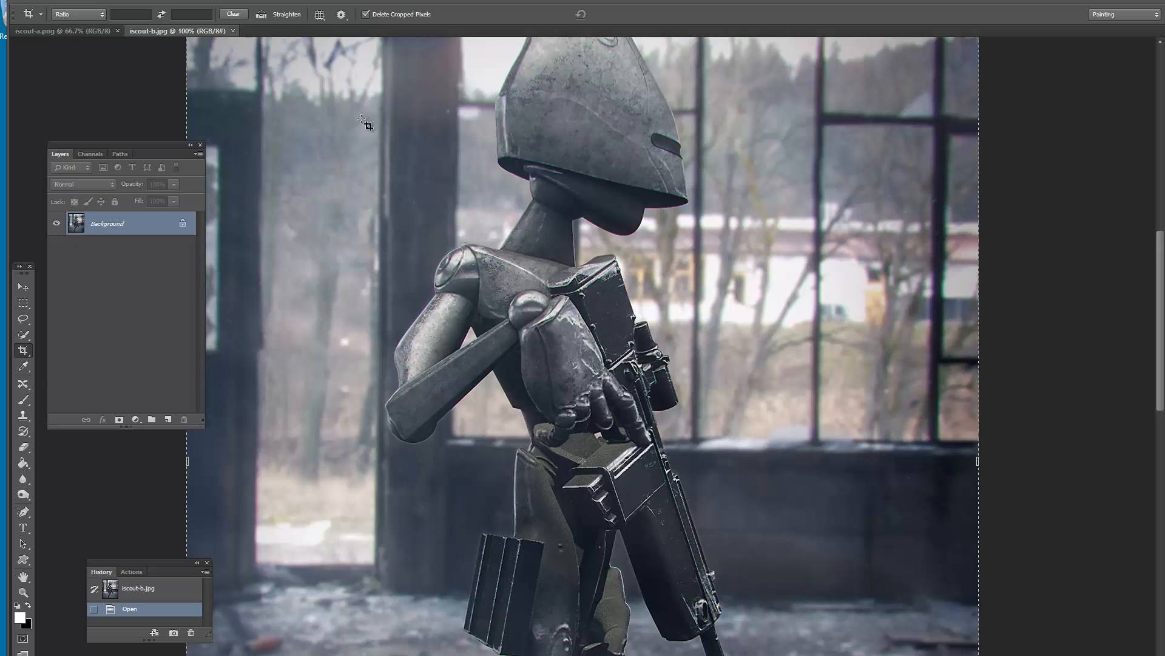
# Open the front.AO, front.depth, front.normals, front, front-dirt and front-metal Targa files from the iscout folder
pyautogui.click(58, 1)
pyautogui.click(60, 20)
pyautogui.doubleClick(529, 211)
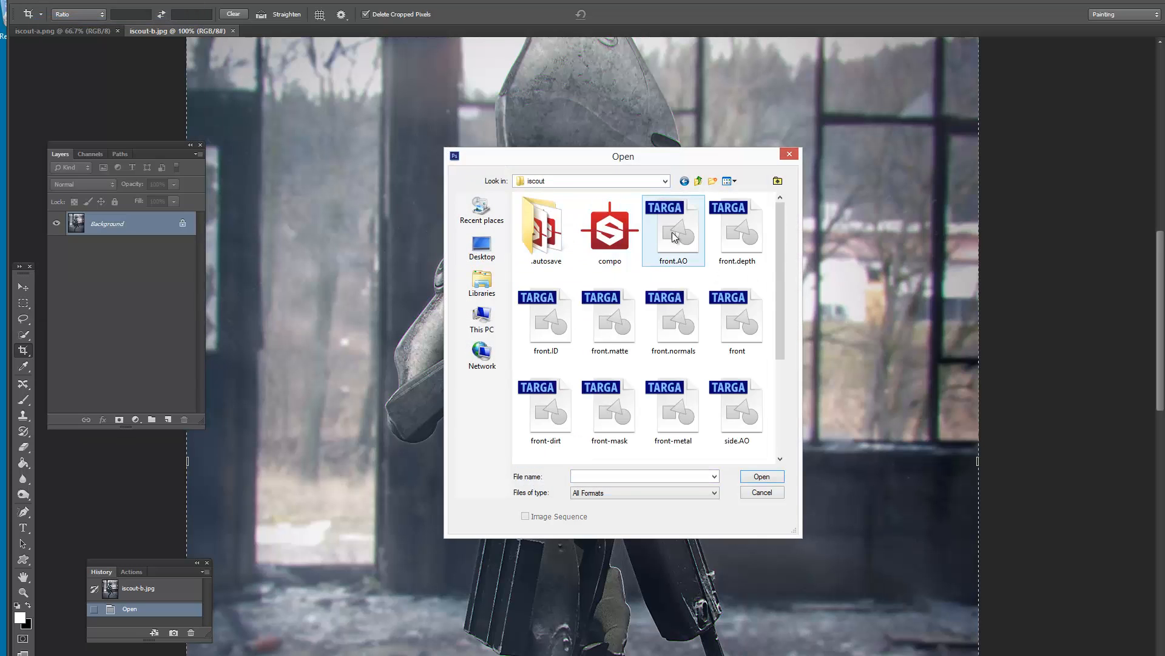
pyautogui.click(674, 234)
pyautogui.keyDown('ctrl'); pyautogui.click(746, 228); pyautogui.keyUp('ctrl')
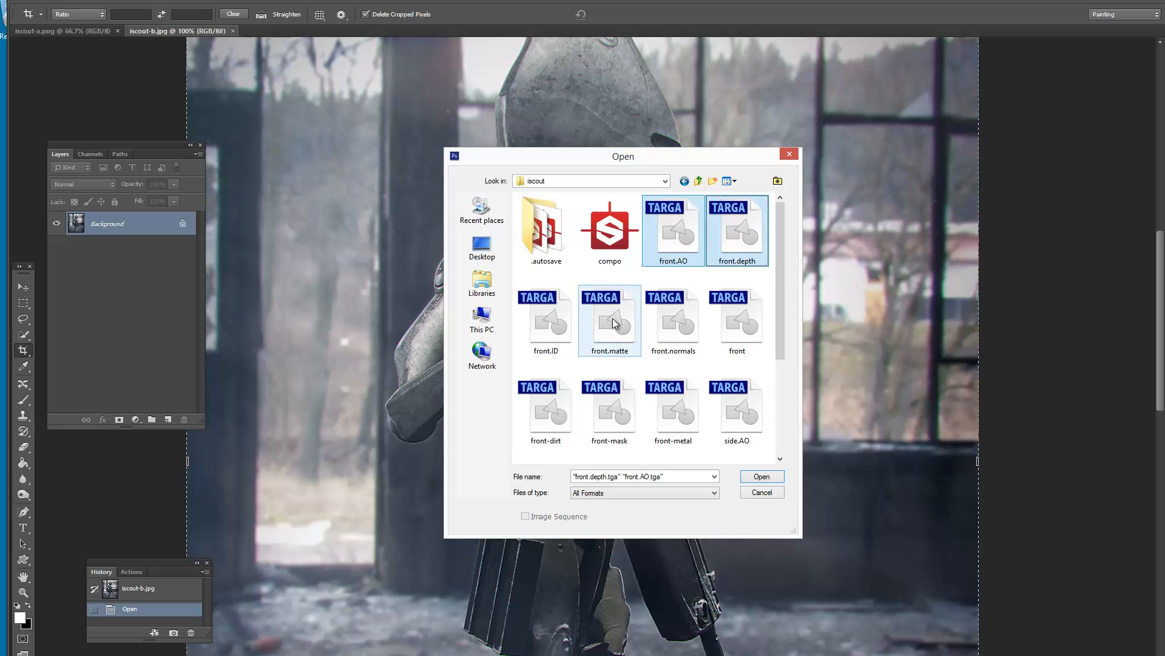
pyautogui.keyDown('ctrl'); pyautogui.click(674, 316); pyautogui.keyUp('ctrl')
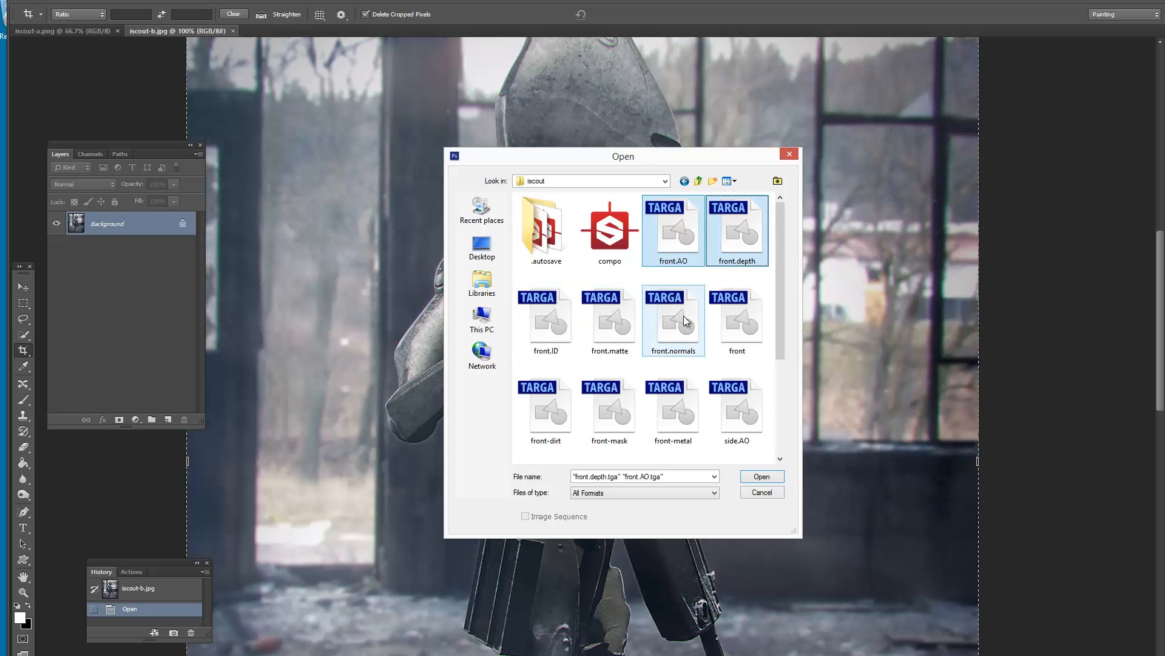
pyautogui.keyDown('ctrl'); pyautogui.click(533, 416); pyautogui.keyUp('ctrl')
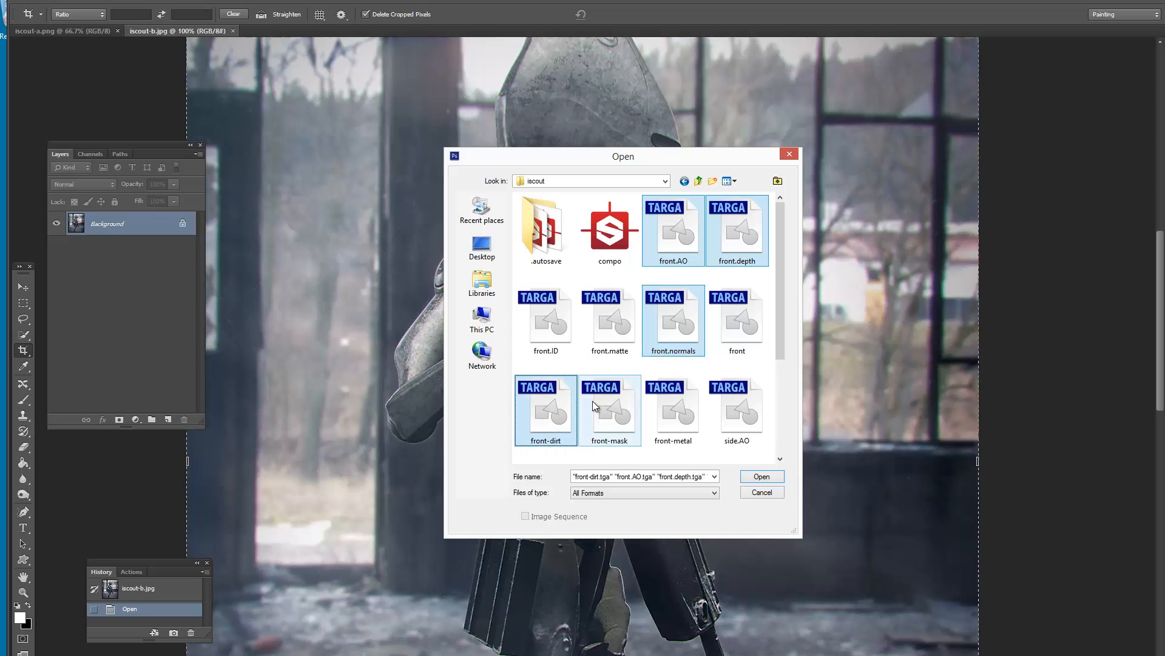
pyautogui.keyDown('ctrl'); pyautogui.click(593, 400); pyautogui.keyUp('ctrl')
pyautogui.keyDown('ctrl'); pyautogui.click(593, 401); pyautogui.keyUp('ctrl')
pyautogui.keyDown('ctrl'); pyautogui.click(674, 410); pyautogui.keyUp('ctrl')
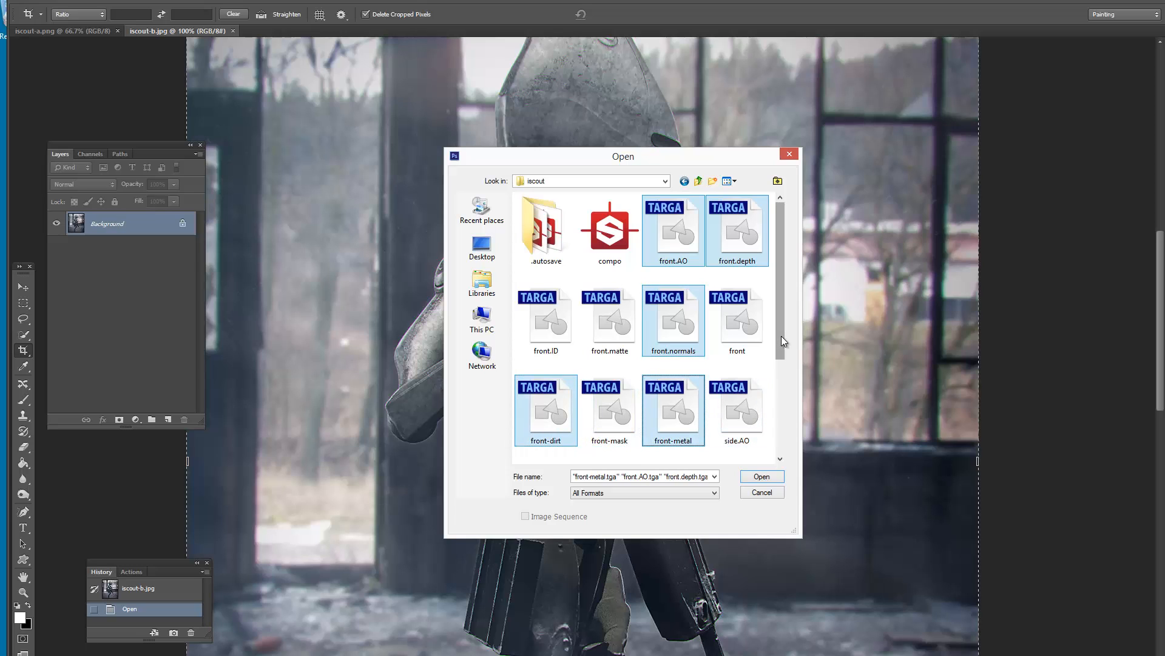
pyautogui.keyDown('ctrl'); pyautogui.click(744, 315); pyautogui.keyUp('ctrl')
pyautogui.press('Return')
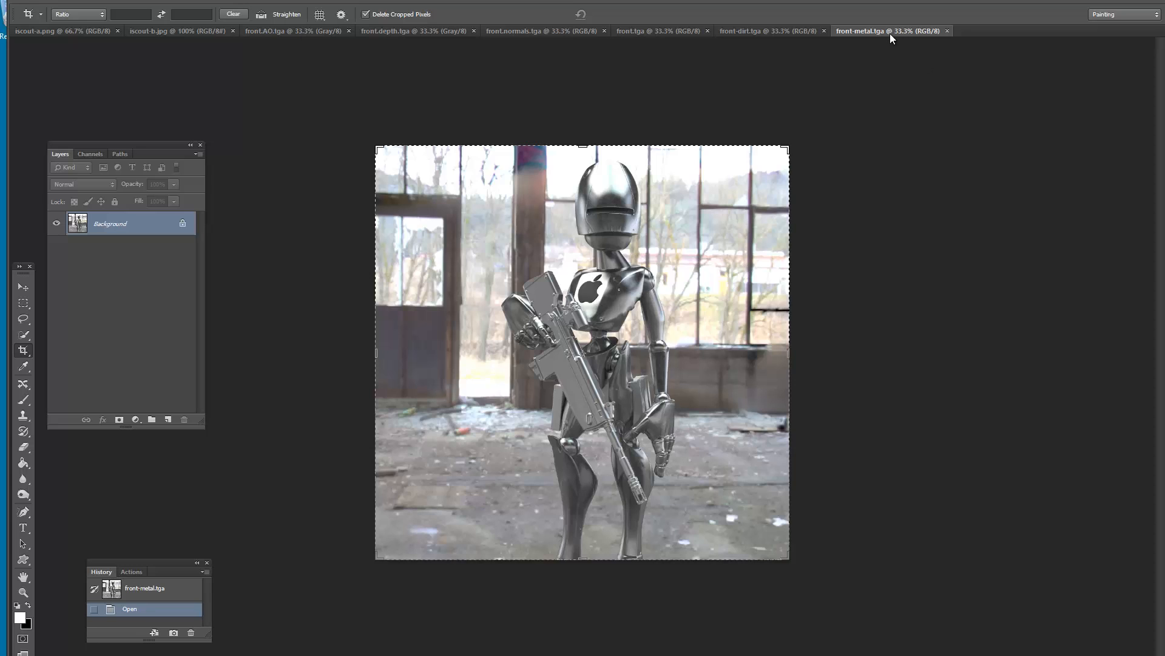
# Look through the opened front-view render passes: dirt, metal, base, normals, depth and ambient occlusion
pyautogui.click(793, 31)
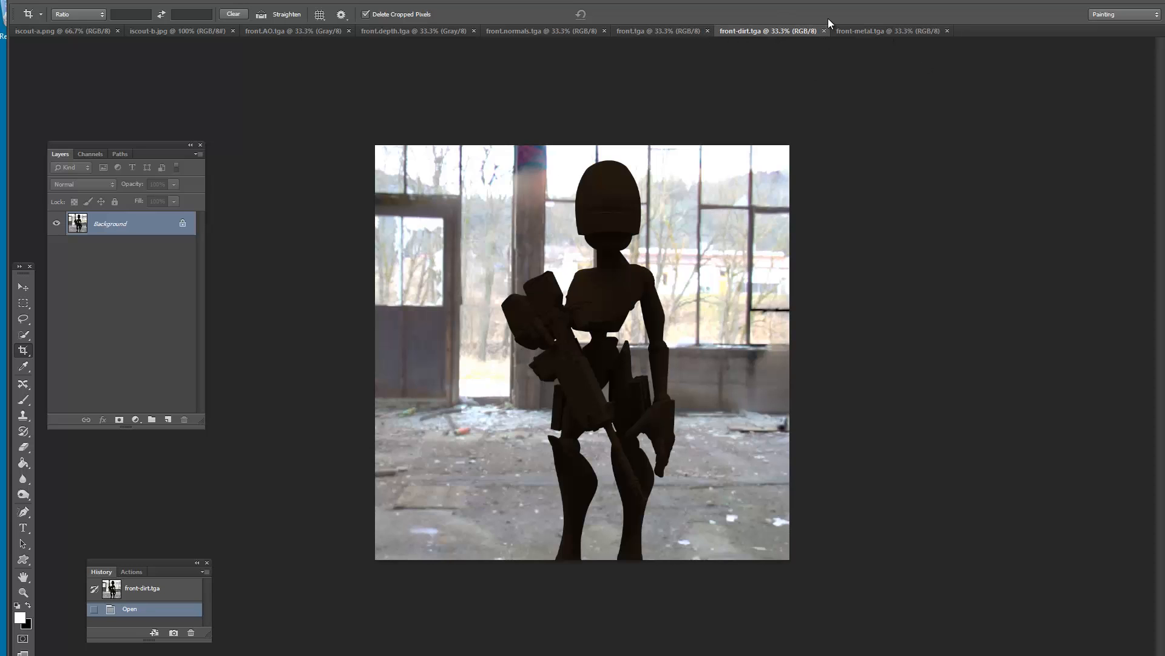
pyautogui.click(863, 32)
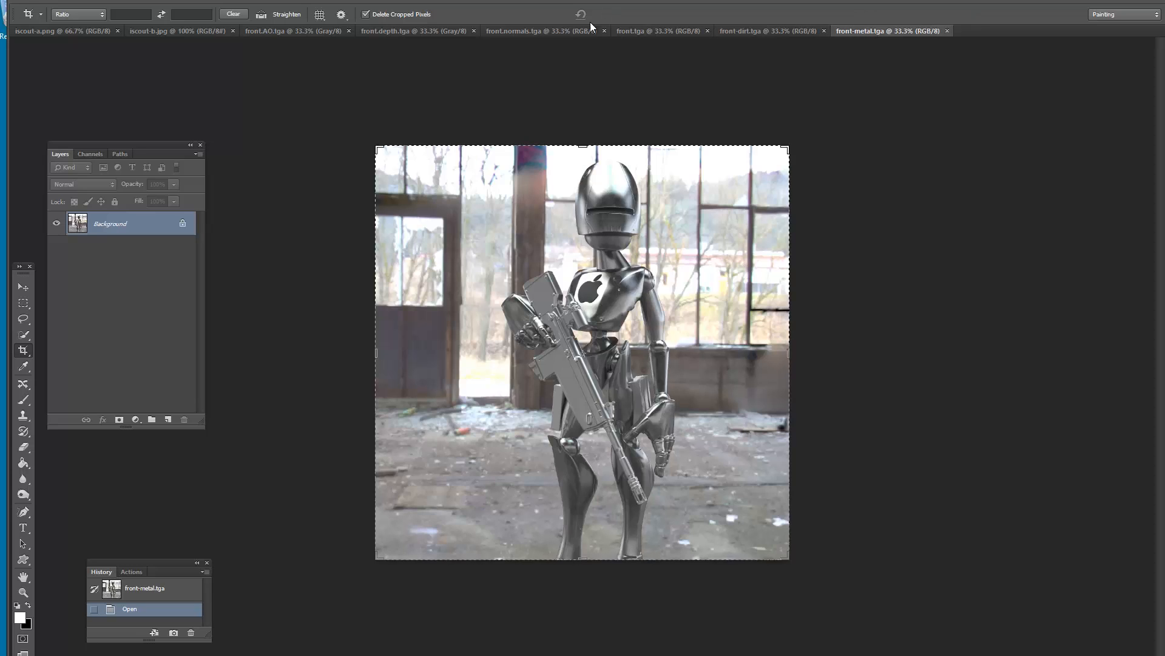
pyautogui.click(656, 31)
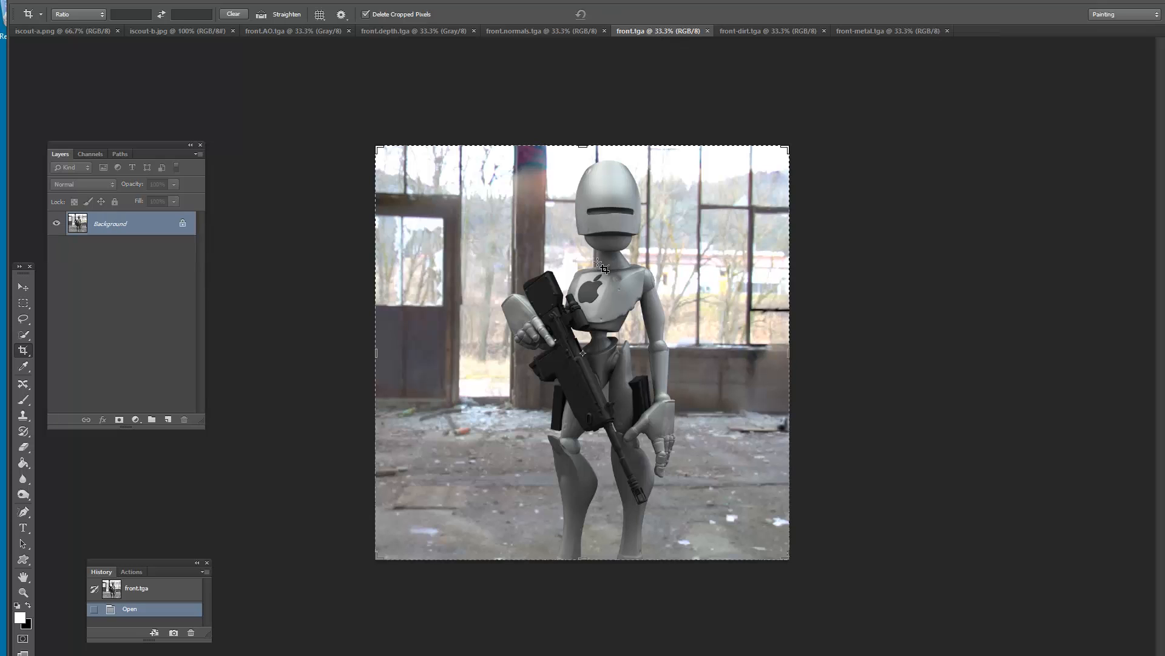
pyautogui.hotkey('ctrl', '+')
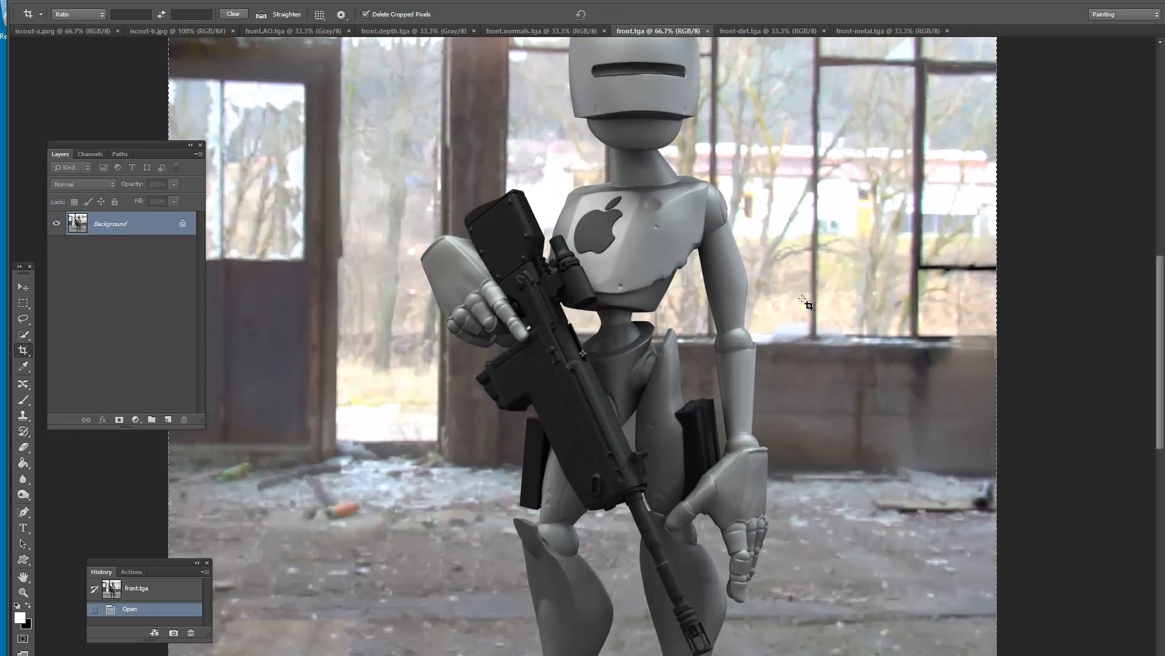
pyautogui.click(549, 27)
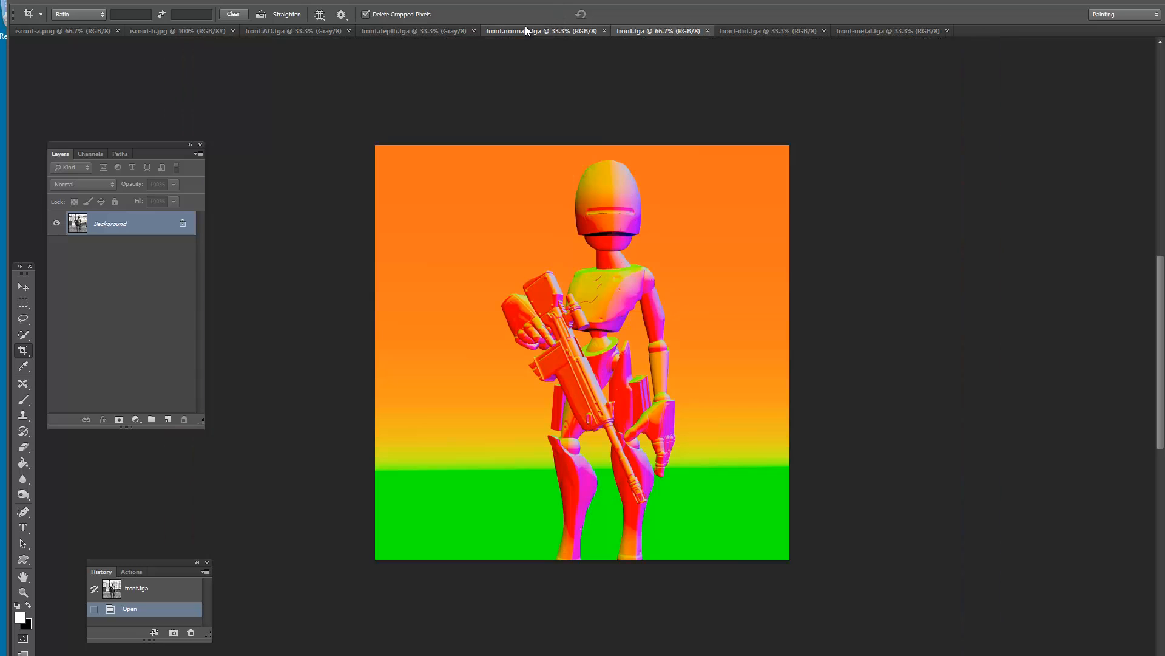
pyautogui.hotkey('ctrl', '+')
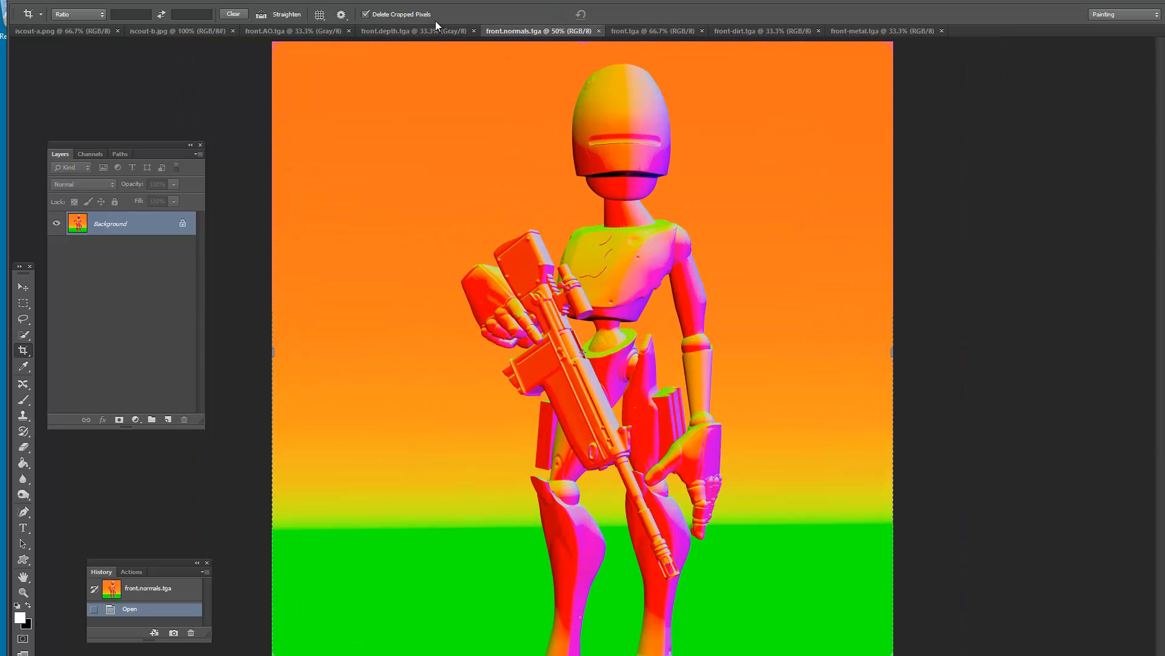
pyautogui.click(419, 30)
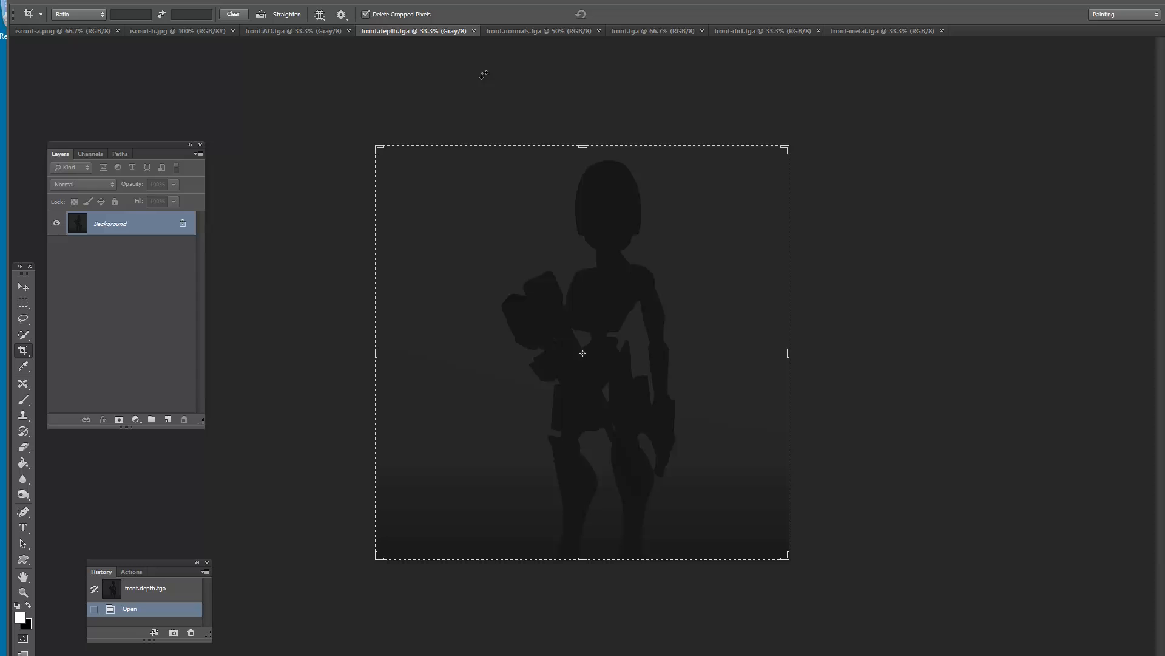
pyautogui.click(300, 34)
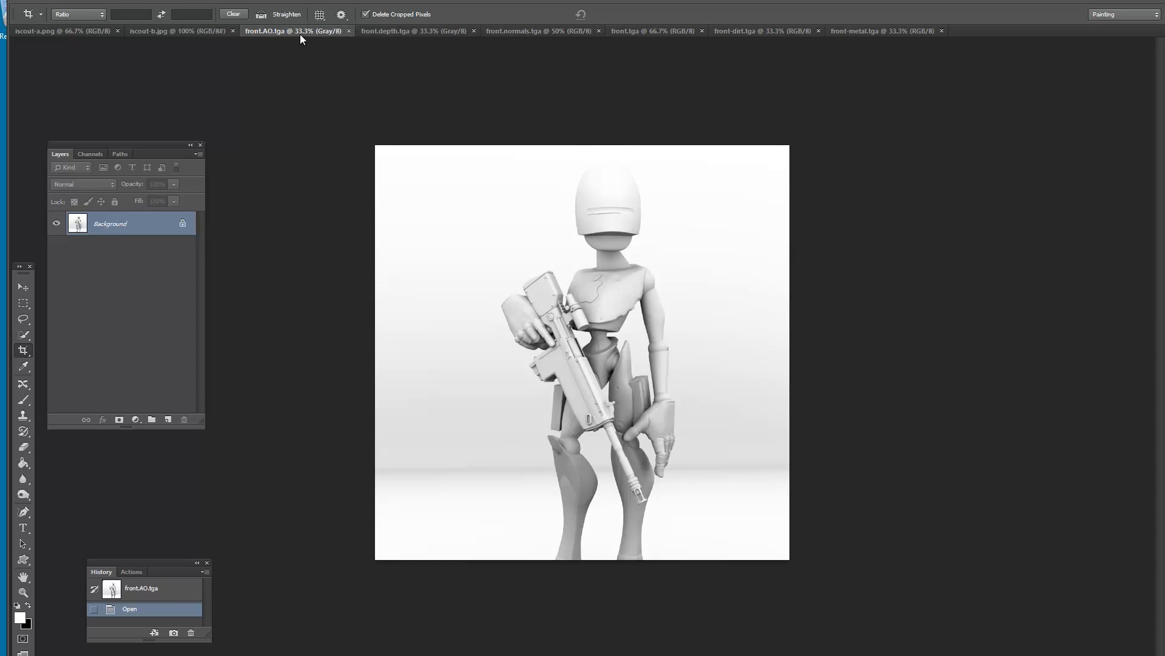
# Compare the finished iscout-b.jpg and iscout-a.png composites with the raw front-metal.tga and front.tga renders
pyautogui.click(200, 32)
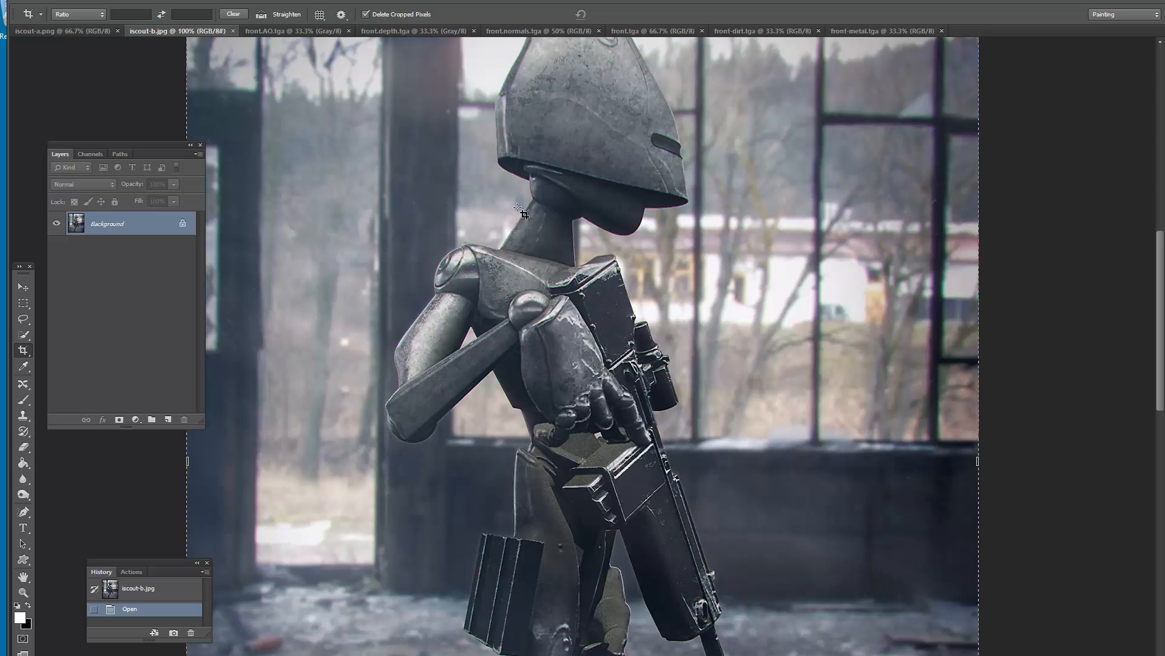
pyautogui.click(80, 31)
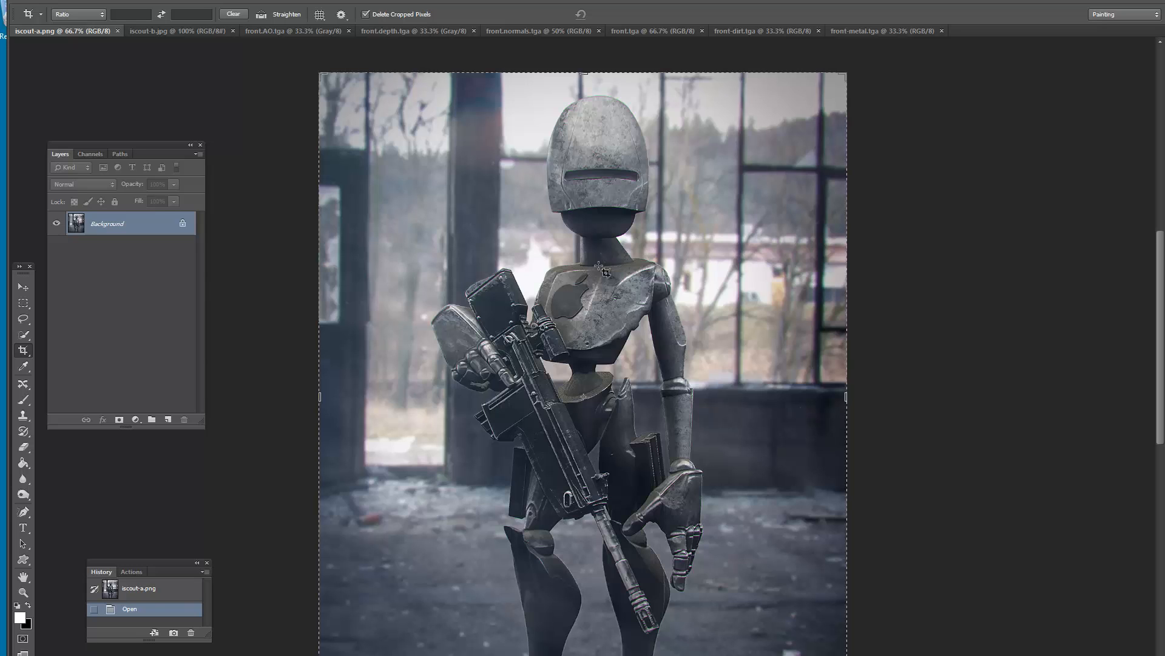
pyautogui.scroll(1, 589, 302)
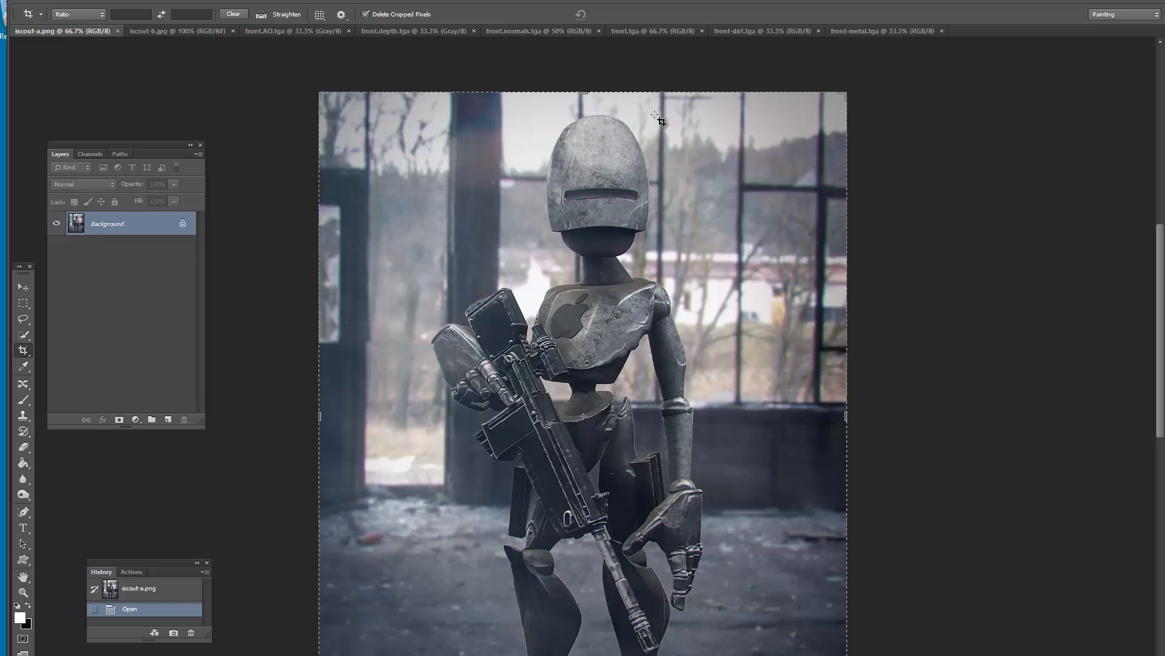
pyautogui.click(170, 30)
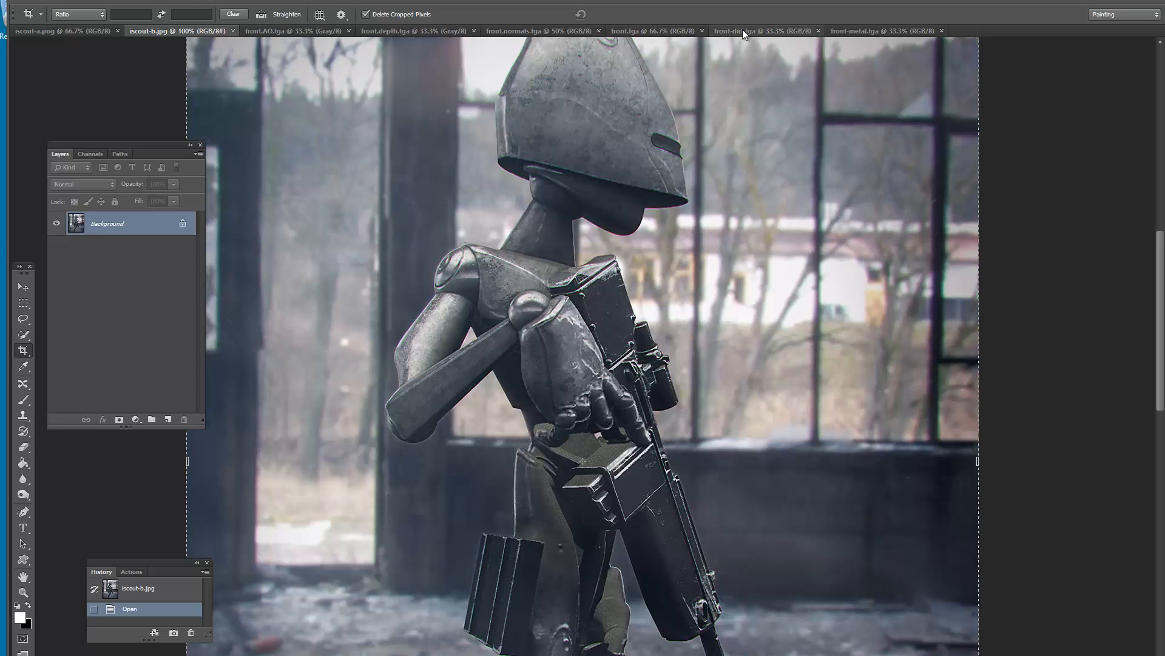
pyautogui.click(869, 30)
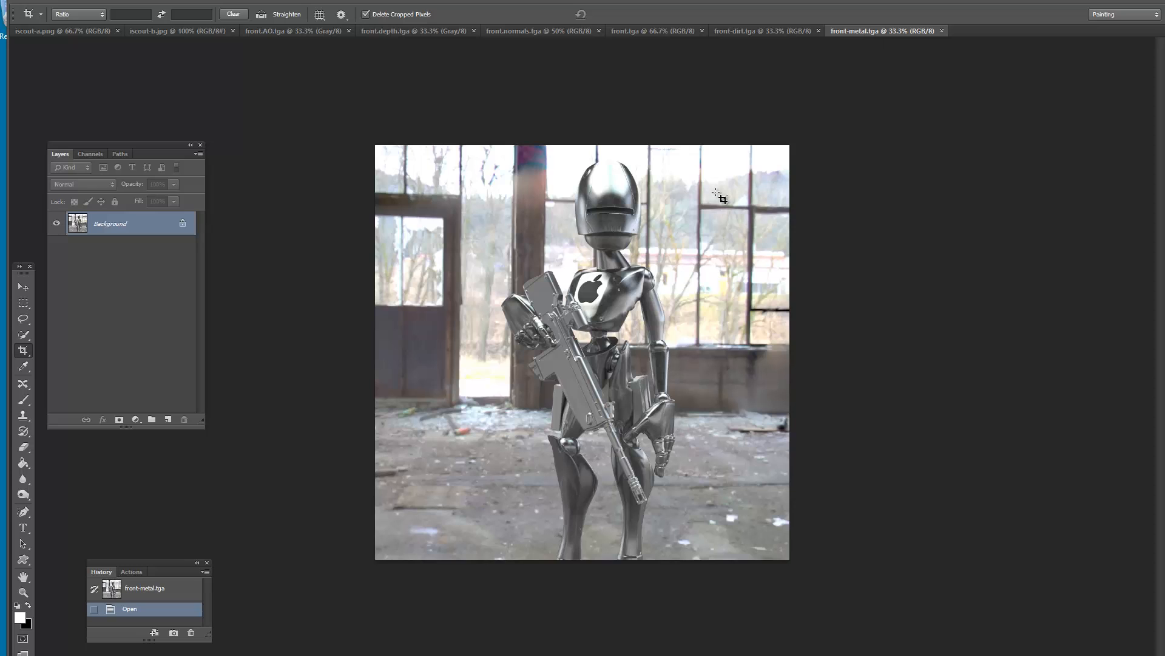
pyautogui.click(666, 28)
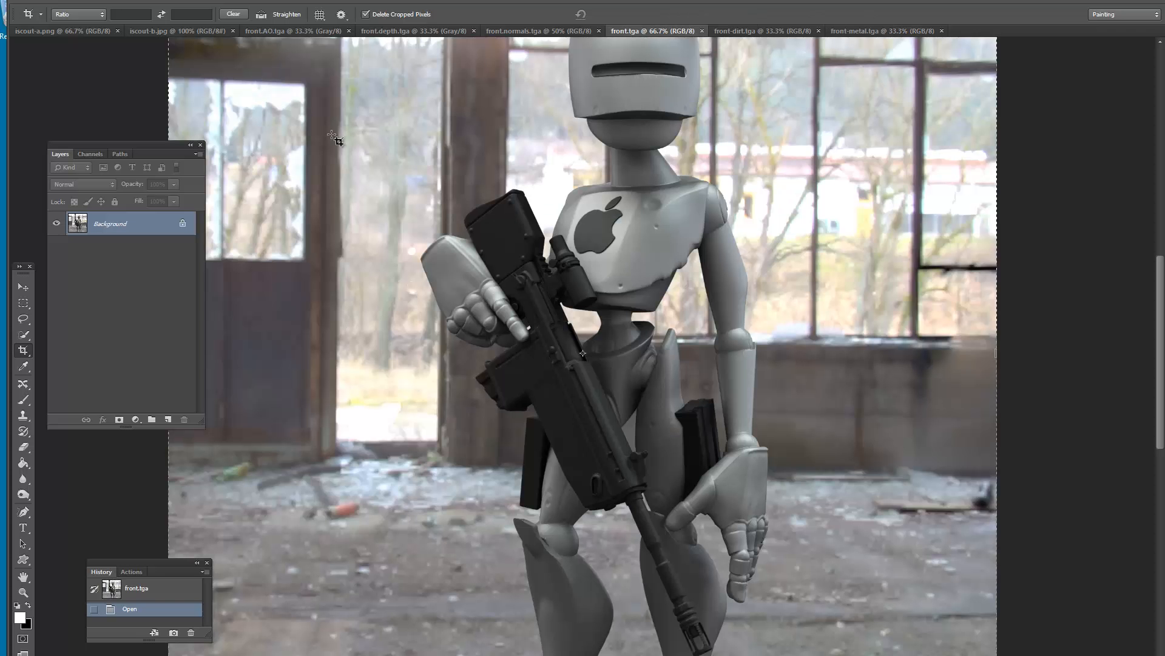
pyautogui.click(66, 31)
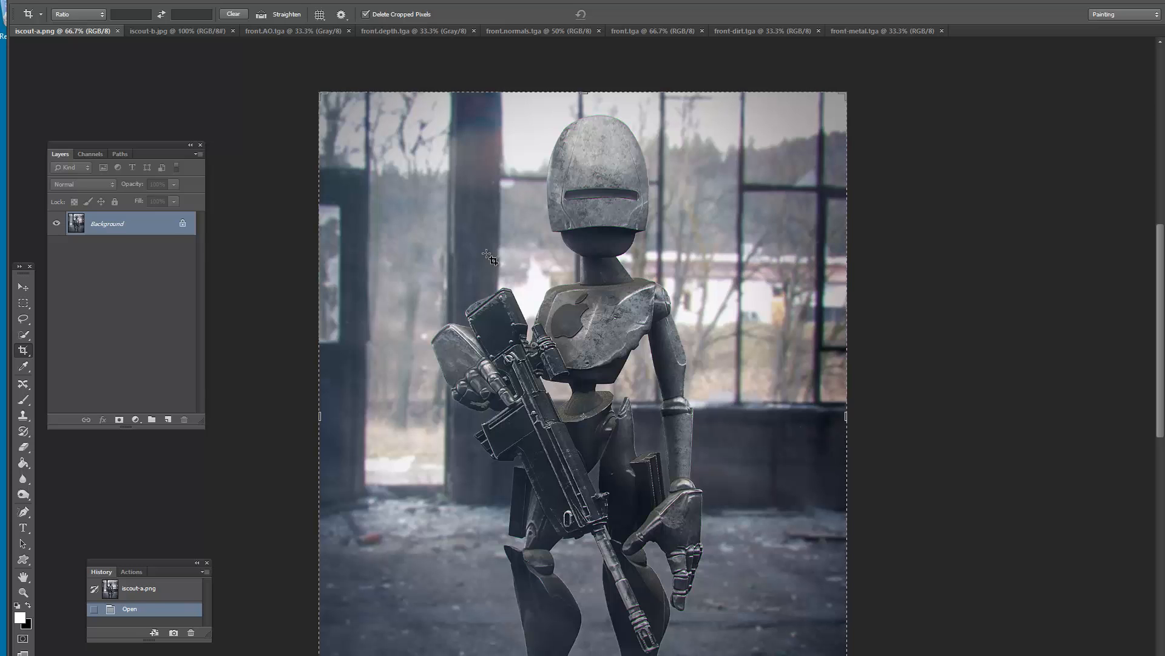
# View the iscout-a.png composite with the panels hidden, checking the robot from helmet to shins
pyautogui.press('Return')
pyautogui.scroll(-2, 487, 252)
pyautogui.press('Tab')
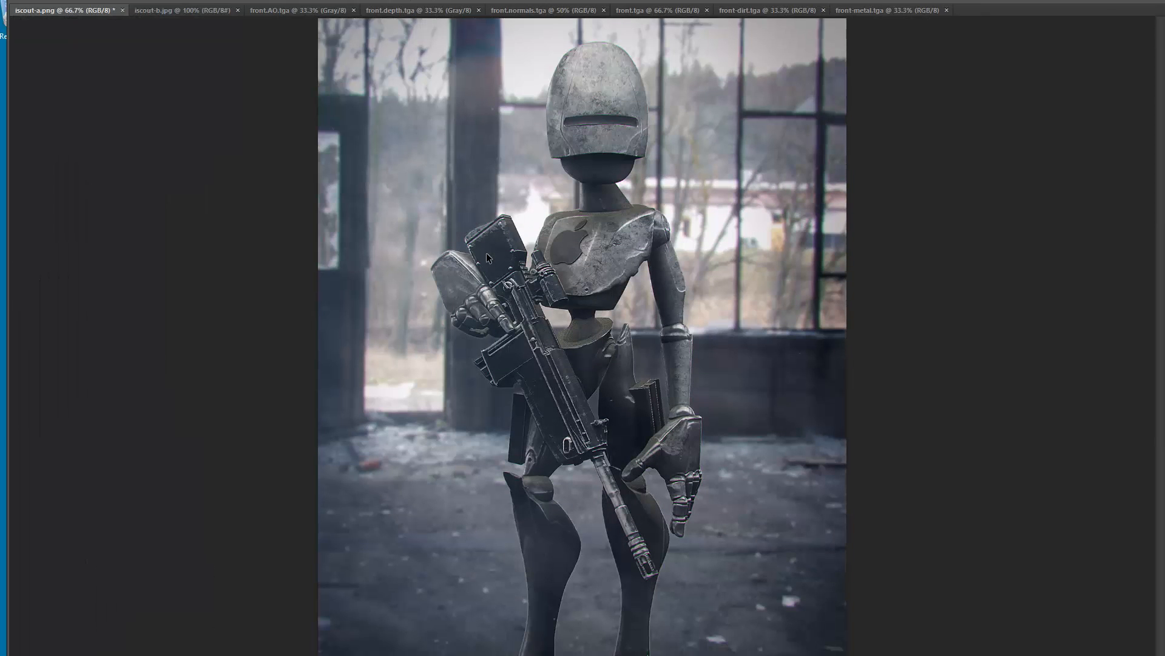
pyautogui.press('Tab')
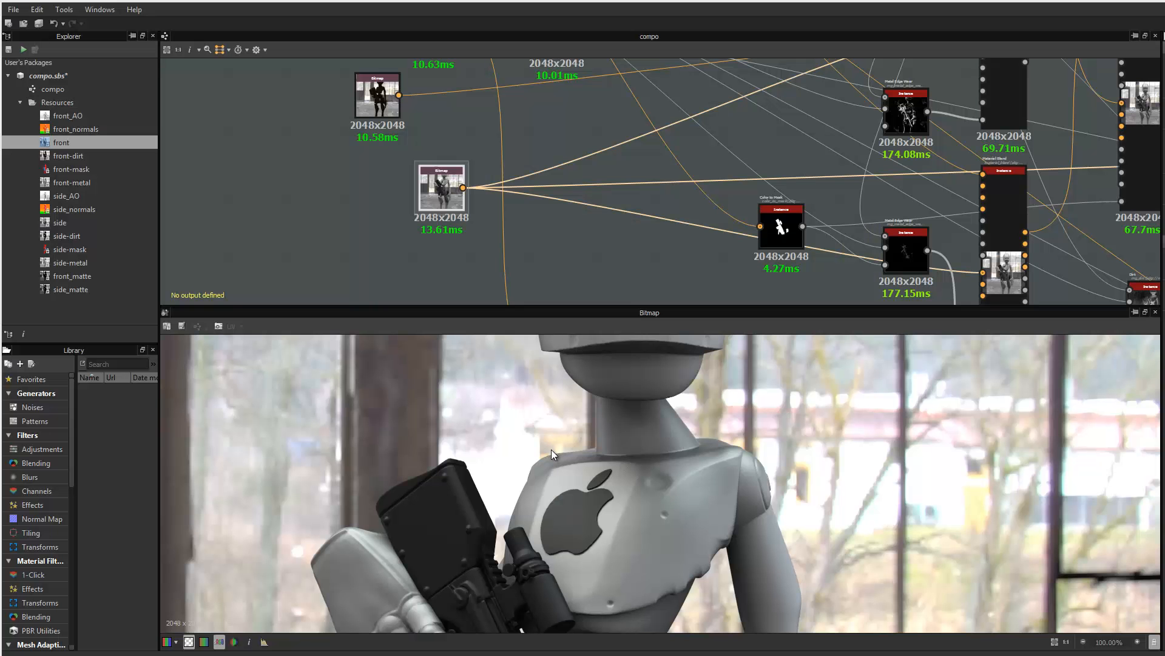
# Switch to Substance Designer and inspect the untextured front render bitmap from the helmet down to the legs
pyautogui.moveTo(578, 406); pyautogui.dragTo(603, 503, button='middle')
pyautogui.doubleClick(450, 185)
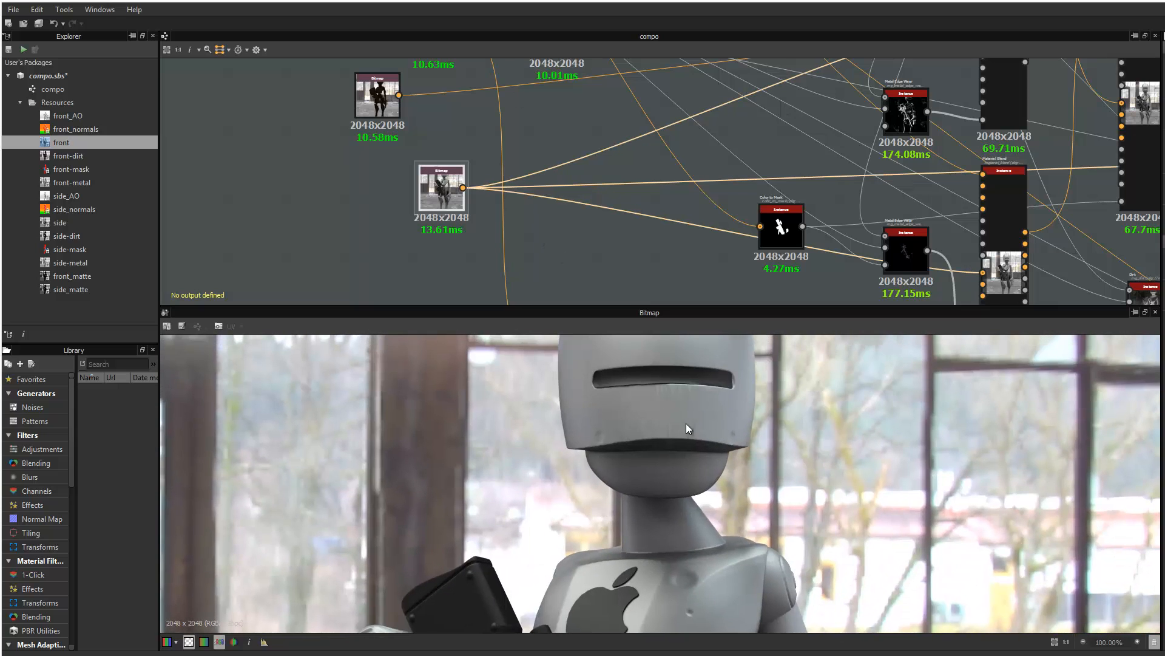
pyautogui.moveTo(688, 427); pyautogui.dragTo(675, 555, button='middle')
pyautogui.moveTo(676, 404); pyautogui.dragTo(710, 222, button='middle')
pyautogui.moveTo(685, 565); pyautogui.dragTo(720, 286, button='middle')
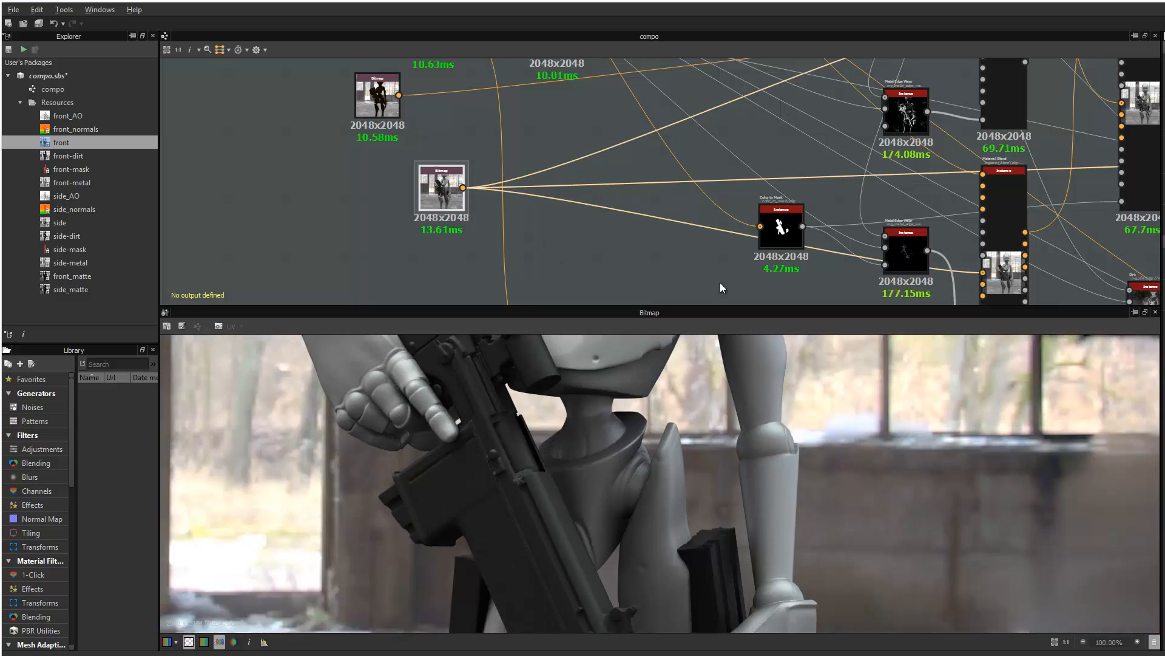
pyautogui.moveTo(795, 607); pyautogui.dragTo(783, 291, button='middle')
pyautogui.moveTo(792, 511); pyautogui.dragTo(791, 514, button='middle')
# Preview the Diffuse output of the last Material Blend node in the compo graph and inspect the weathered robot
pyautogui.moveTo(810, 166); pyautogui.dragTo(61, 180, button='middle')
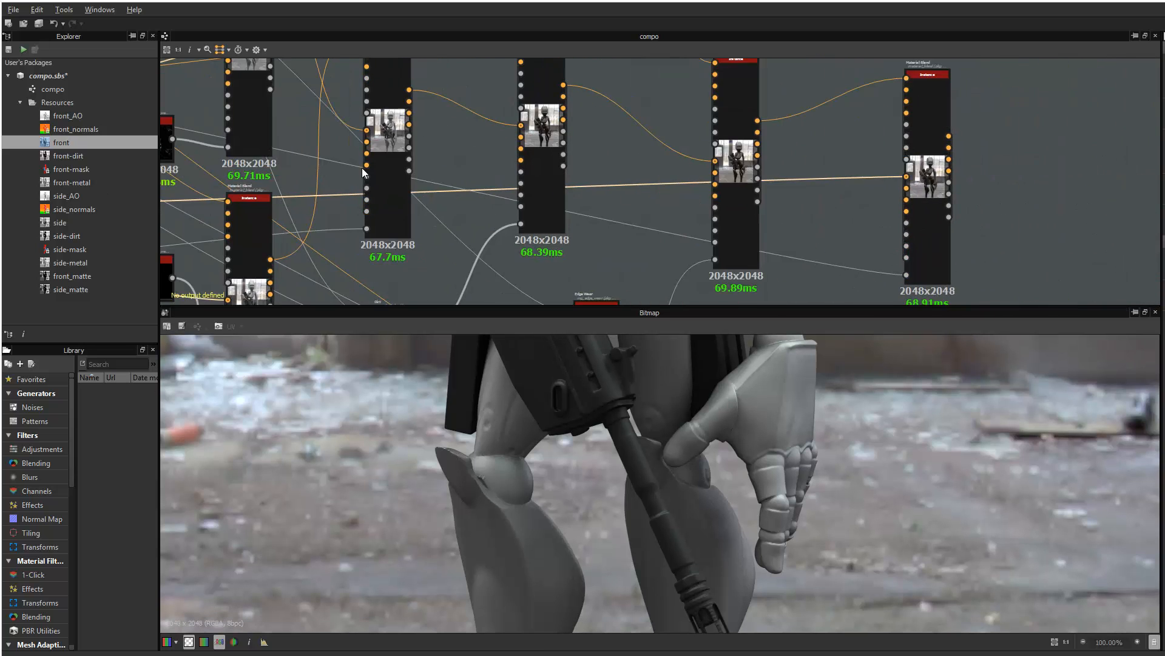
pyautogui.moveTo(645, 167); pyautogui.dragTo(326, 213, button='middle')
pyautogui.doubleClick(616, 208)
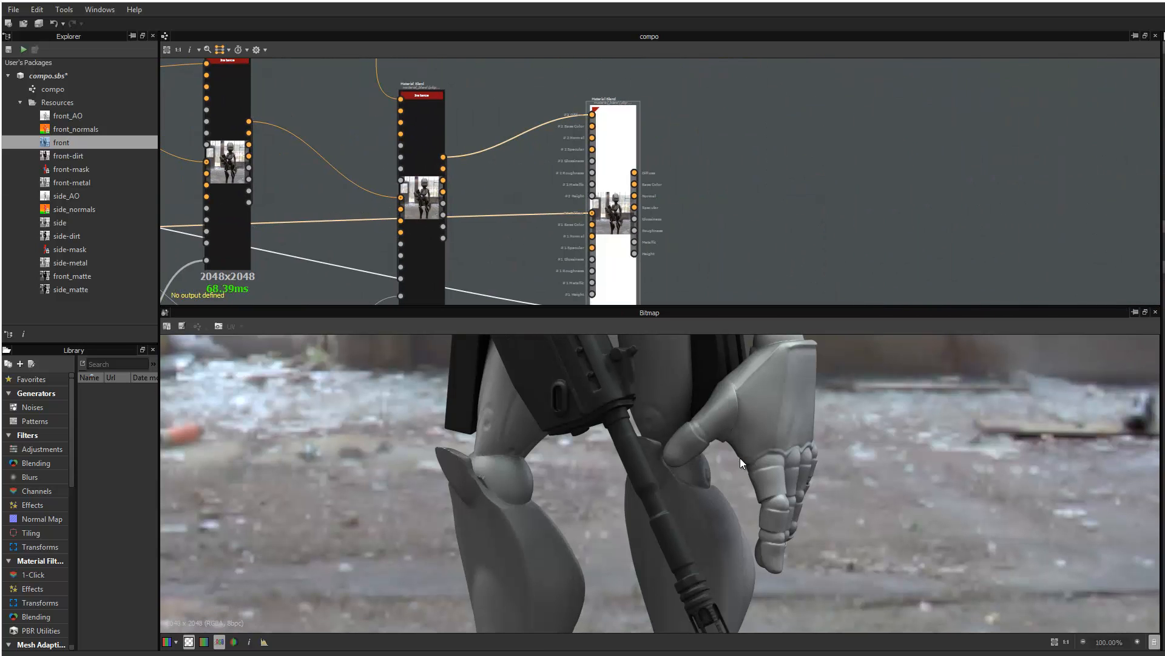
pyautogui.moveTo(695, 571); pyautogui.dragTo(698, 625, button='middle')
pyautogui.moveTo(698, 346); pyautogui.dragTo(705, 613, button='middle')
pyautogui.moveTo(679, 343); pyautogui.dragTo(722, 486, button='middle')
pyautogui.moveTo(681, 400); pyautogui.dragTo(766, 169, button='middle')
pyautogui.scroll(-4, 630, 133)
pyautogui.moveTo(461, 227); pyautogui.dragTo(675, 243, button='middle')
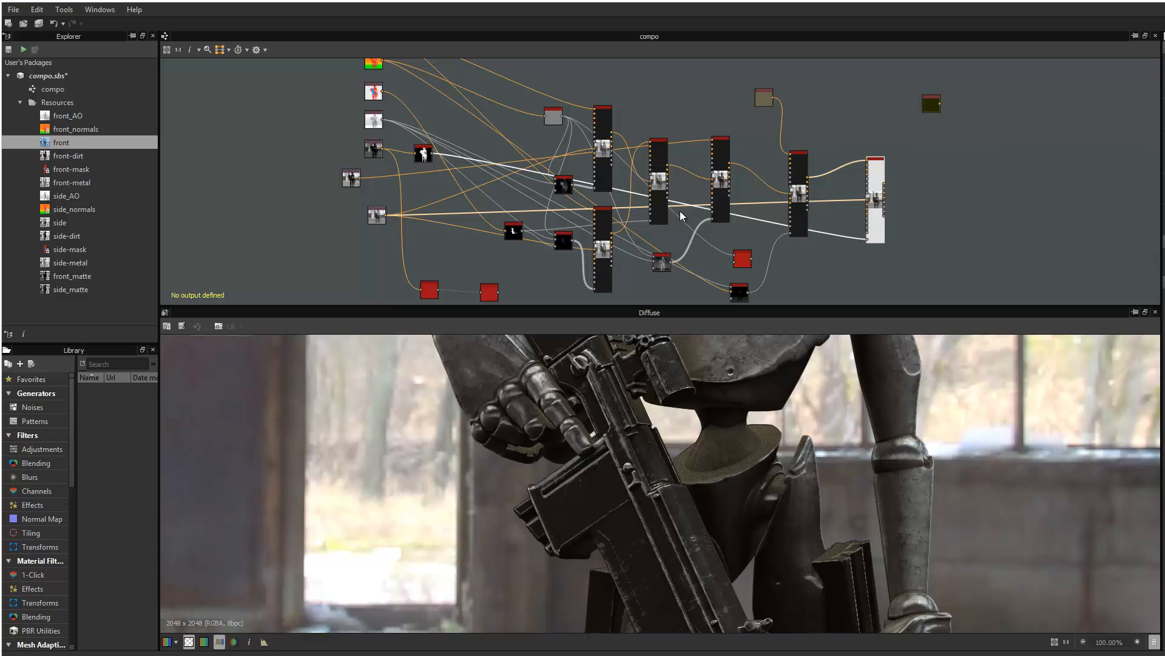
# Delete all processing nodes from the compo graph, including both remaining Color to Mask nodes, leaving only the source bitmaps
pyautogui.scroll(-2, 682, 215)
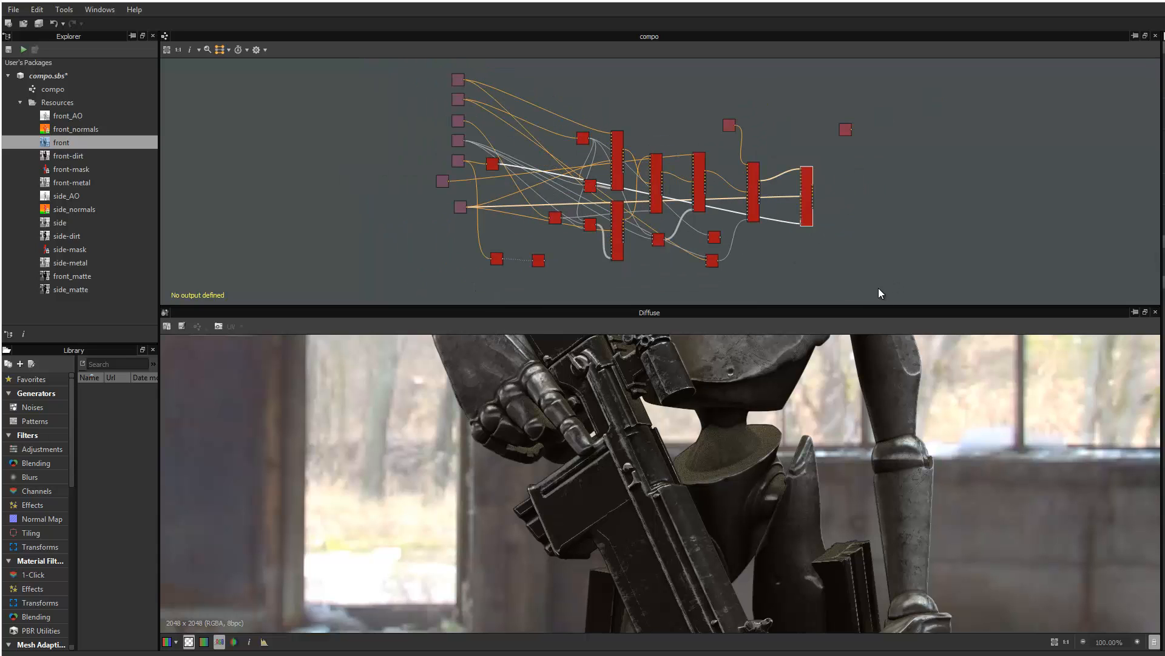
pyautogui.moveTo(879, 288); pyautogui.dragTo(540, 120)
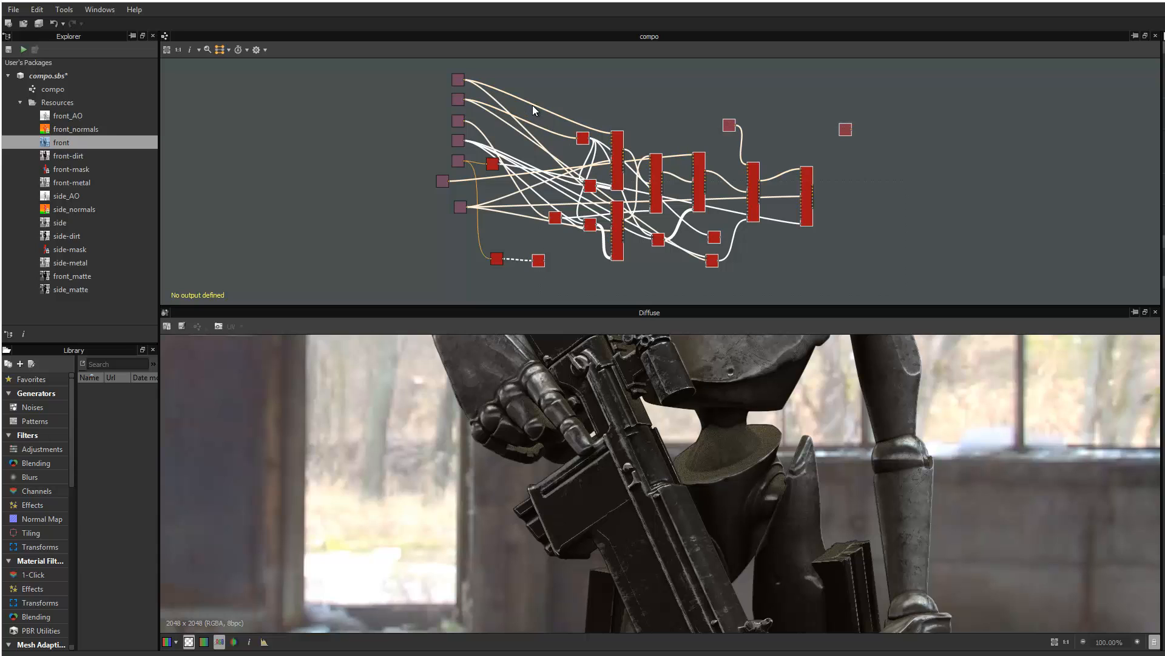
pyautogui.press('Delete')
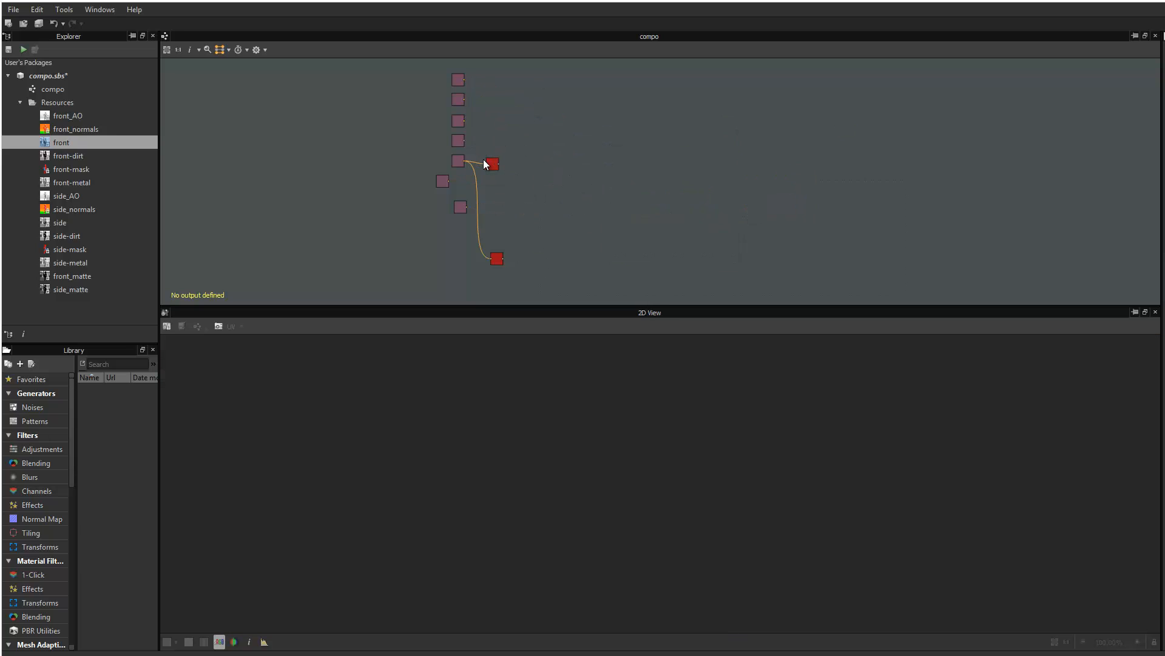
pyautogui.doubleClick(496, 260)
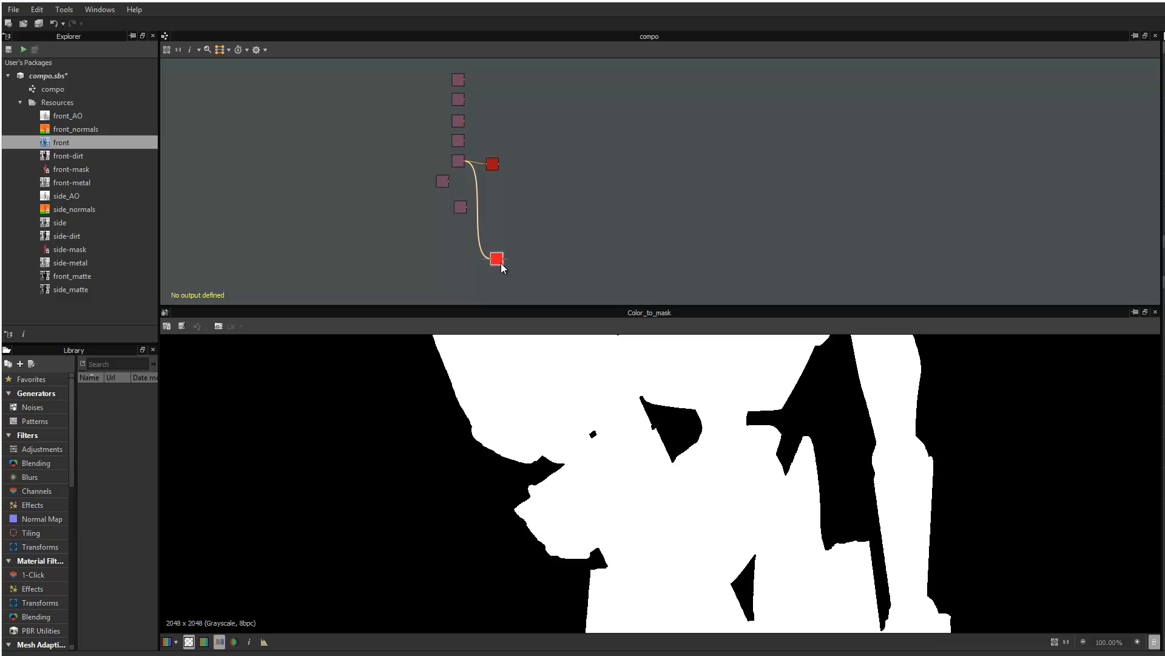
pyautogui.press('Delete')
pyautogui.click(492, 165)
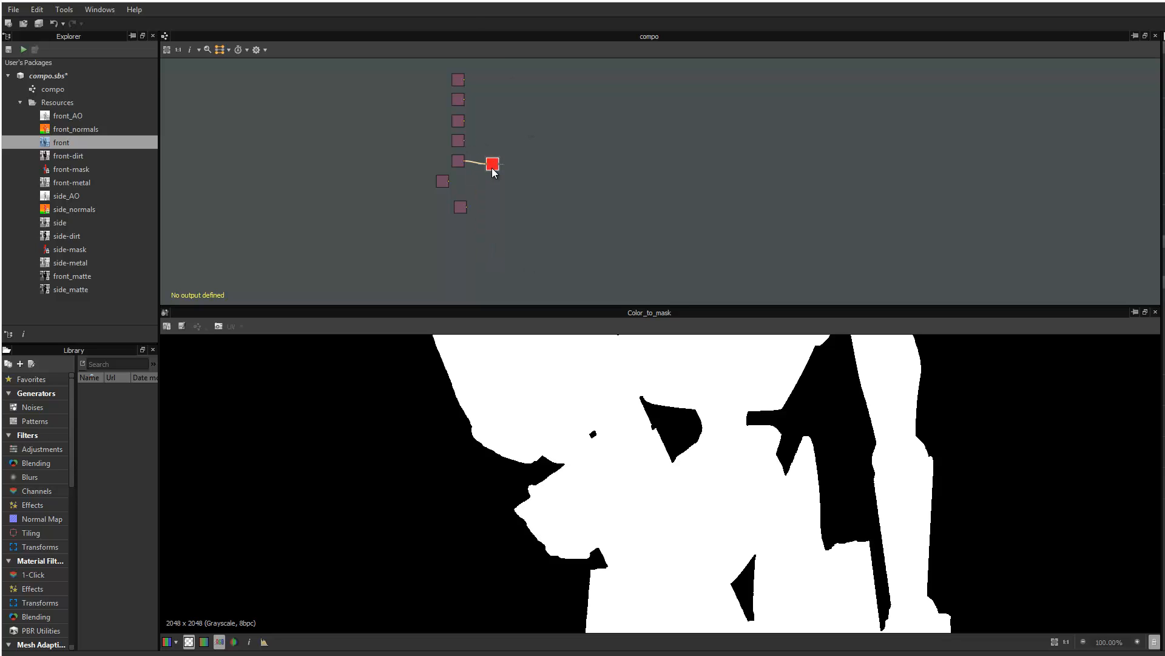
pyautogui.press('Delete')
# Preview the front metal render bitmap and examine its reflective torso and arms
pyautogui.moveTo(493, 169); pyautogui.dragTo(525, 254, button='middle')
pyautogui.scroll(4, 537, 233)
pyautogui.moveTo(528, 203); pyautogui.dragTo(569, 301, button='middle')
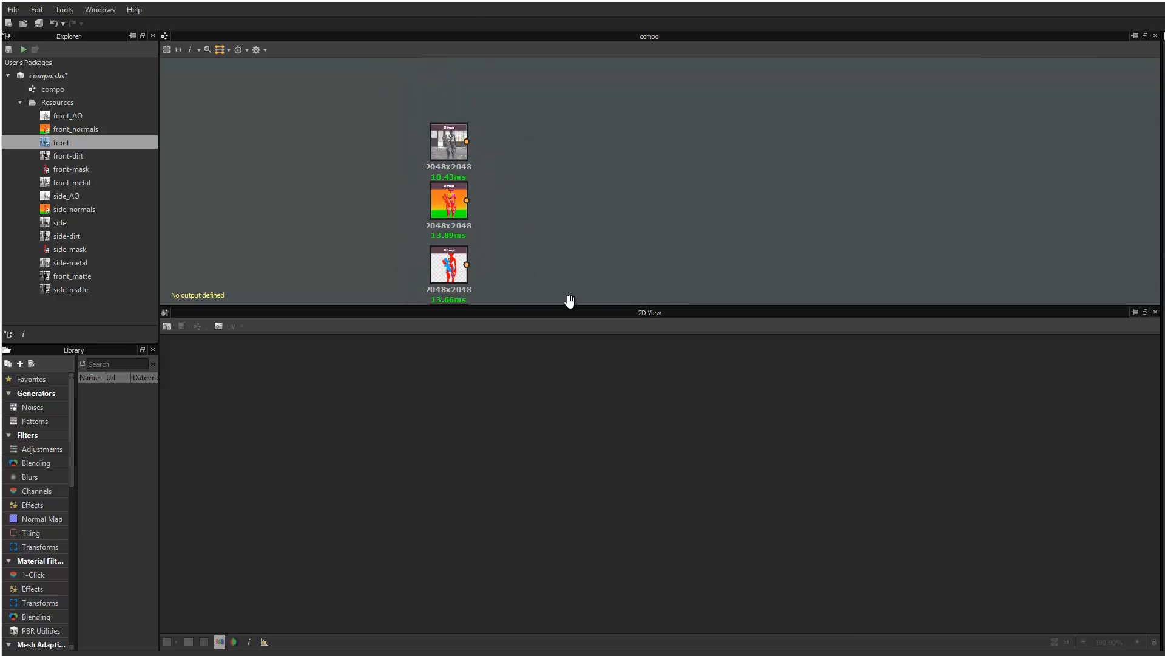
pyautogui.scroll(2, 525, 210)
pyautogui.doubleClick(427, 131)
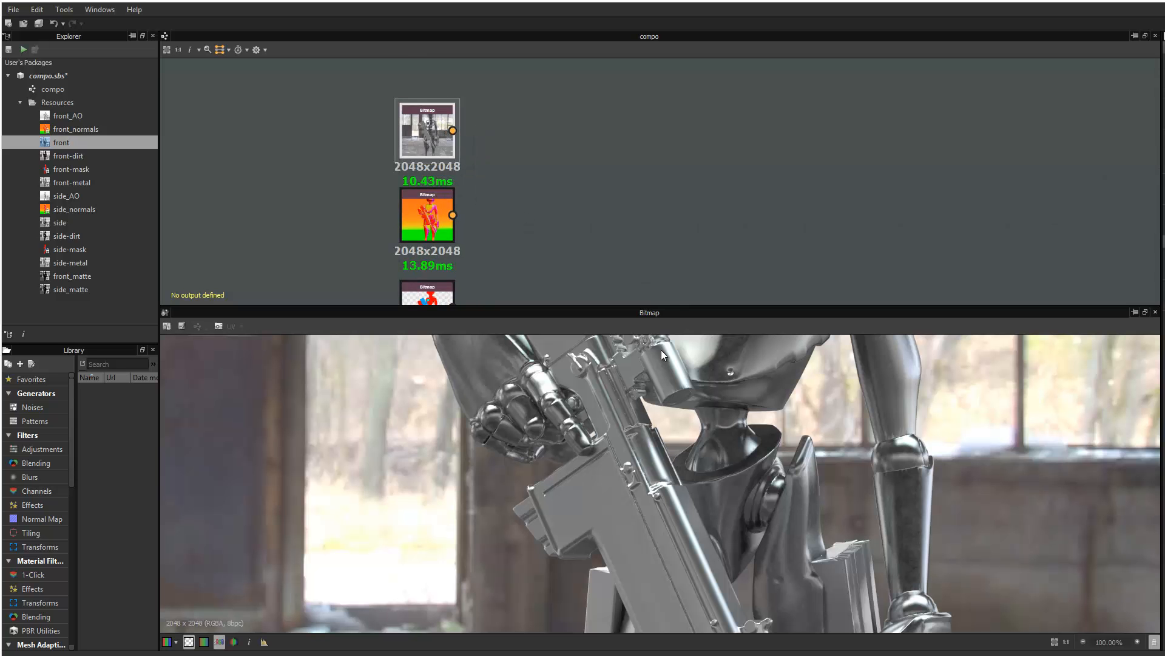
pyautogui.moveTo(664, 358); pyautogui.dragTo(626, 333, button='middle')
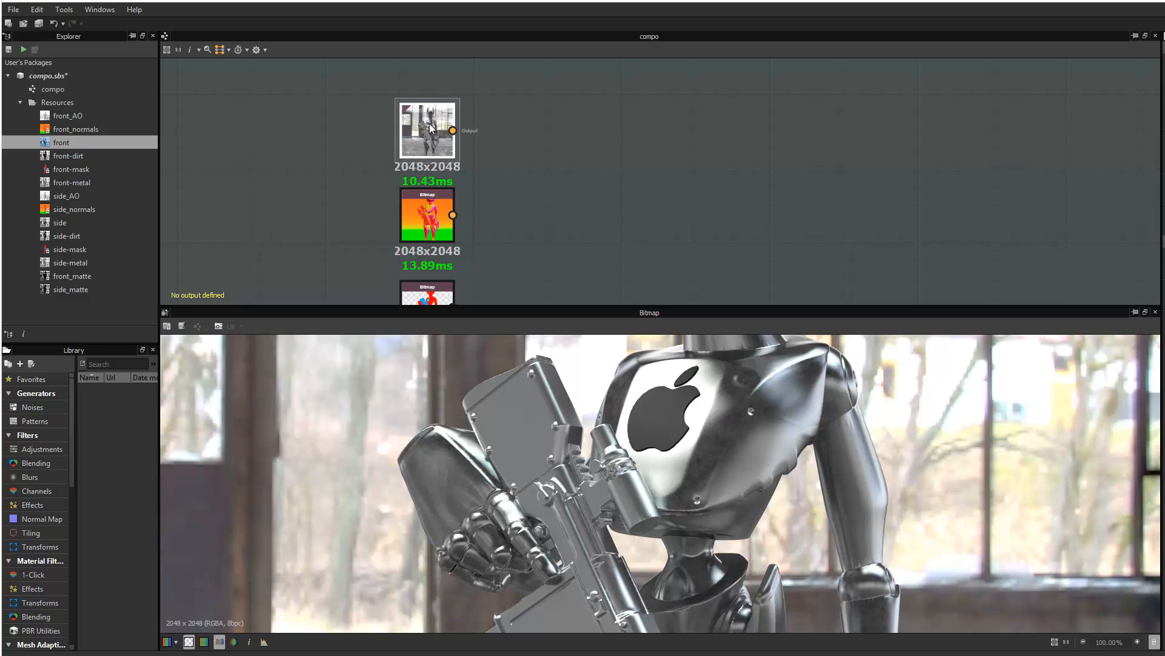
# Preview the front normals, colour mask and ambient occlusion bitmaps in turn, spacing out the metal and normals nodes
pyautogui.moveTo(432, 128); pyautogui.dragTo(395, 88)
pyautogui.moveTo(421, 213); pyautogui.dragTo(402, 188)
pyautogui.doubleClick(402, 188)
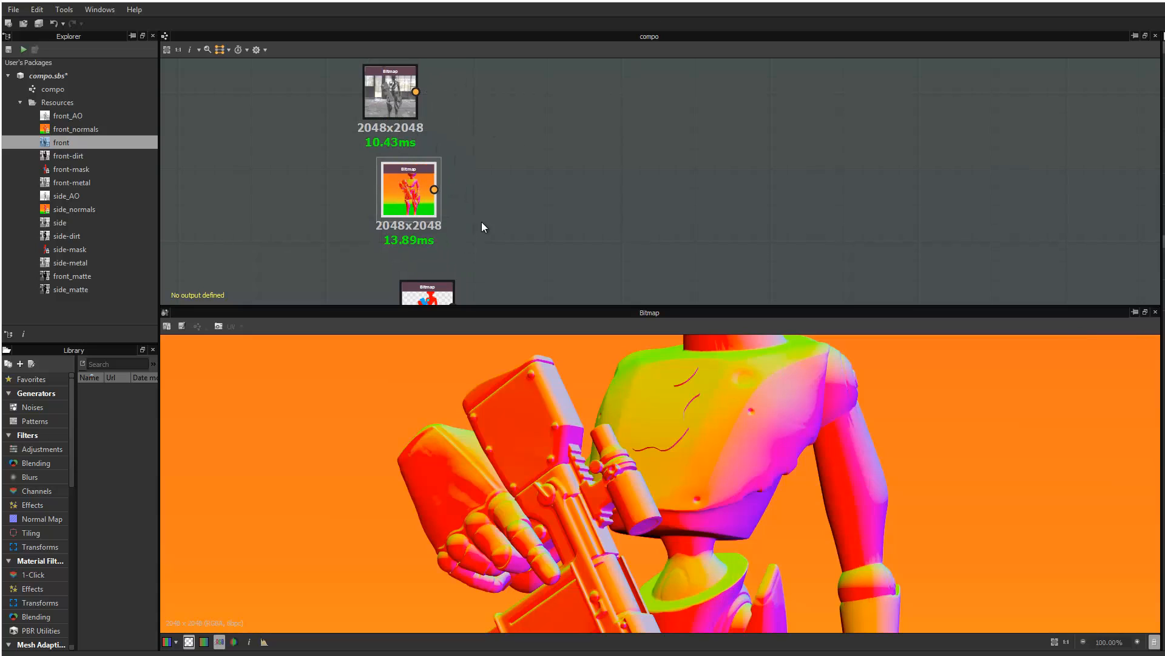
pyautogui.moveTo(499, 232); pyautogui.dragTo(499, 142, button='middle')
pyautogui.doubleClick(441, 216)
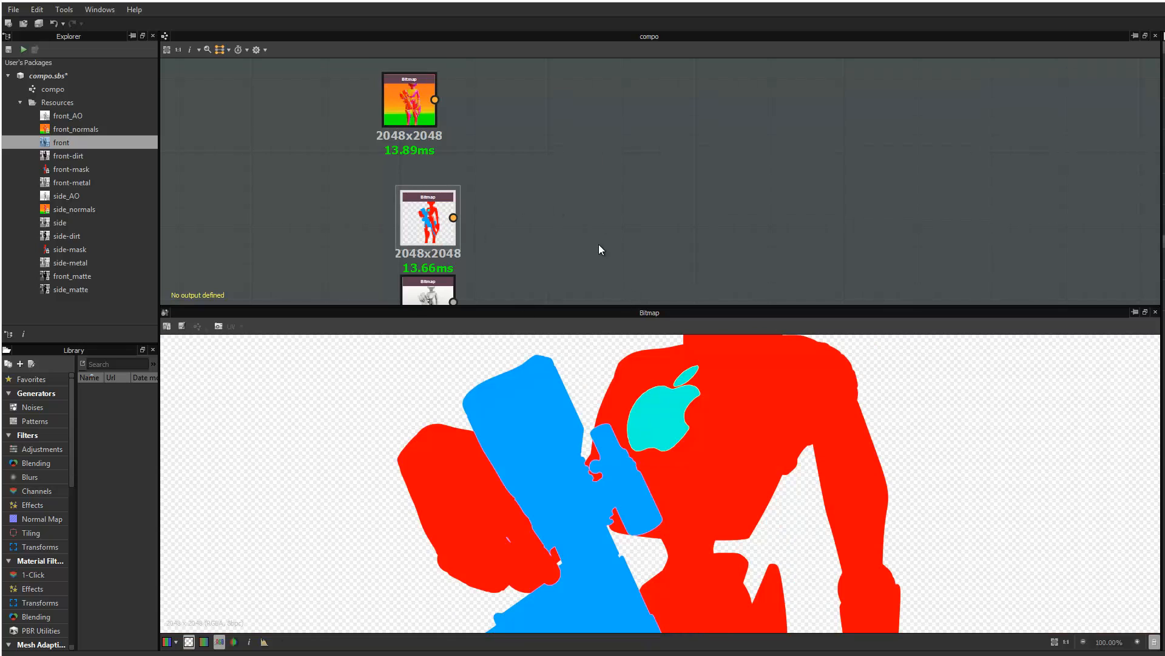
pyautogui.moveTo(437, 291); pyautogui.dragTo(434, 192, button='middle')
pyautogui.doubleClick(434, 191)
pyautogui.moveTo(433, 290); pyautogui.dragTo(451, 189, button='middle')
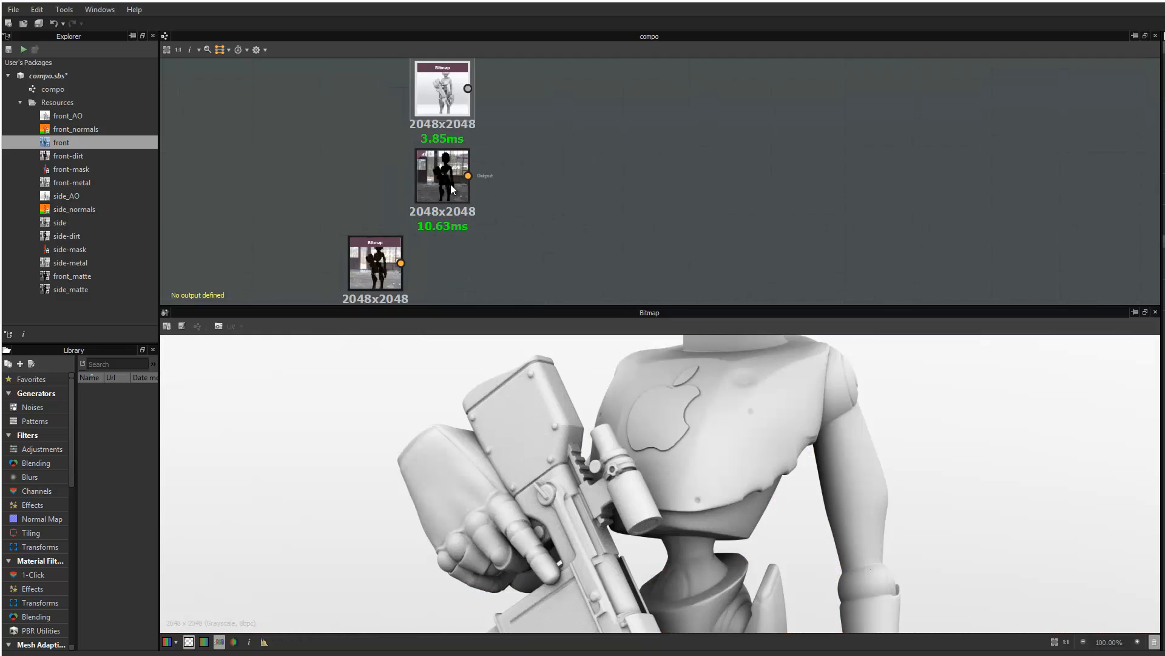
# Preview the two dark silhouette bitmaps and the base front render, moving the nodes apart
pyautogui.moveTo(452, 190); pyautogui.dragTo(359, 154)
pyautogui.doubleClick(360, 154)
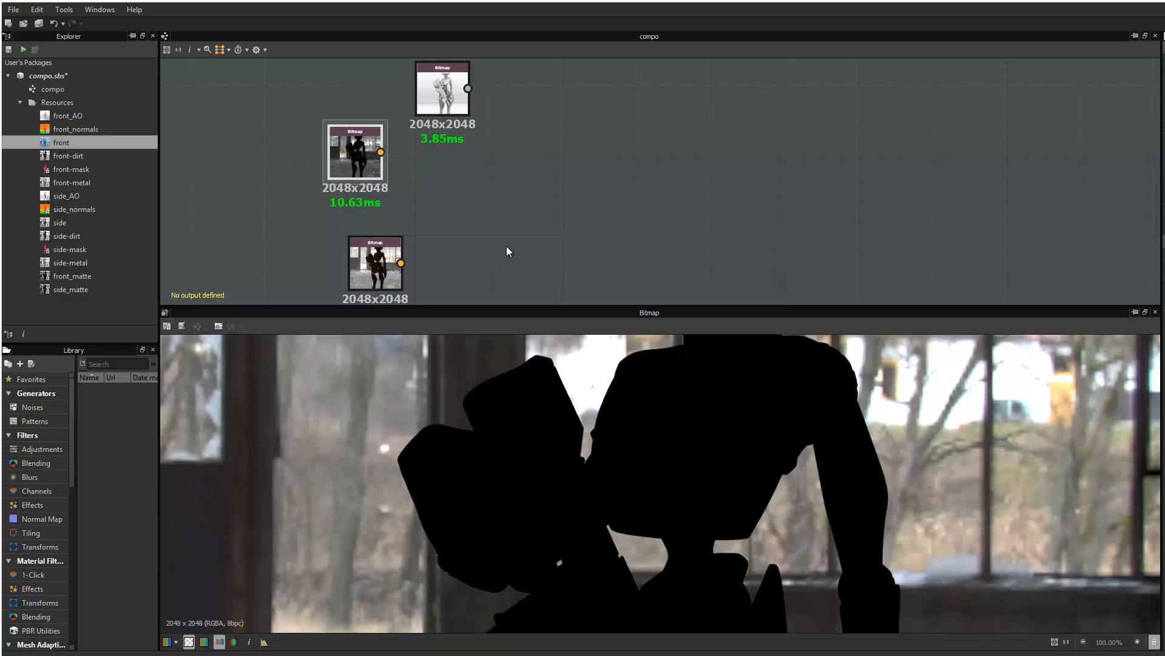
pyautogui.moveTo(354, 146); pyautogui.dragTo(361, 104)
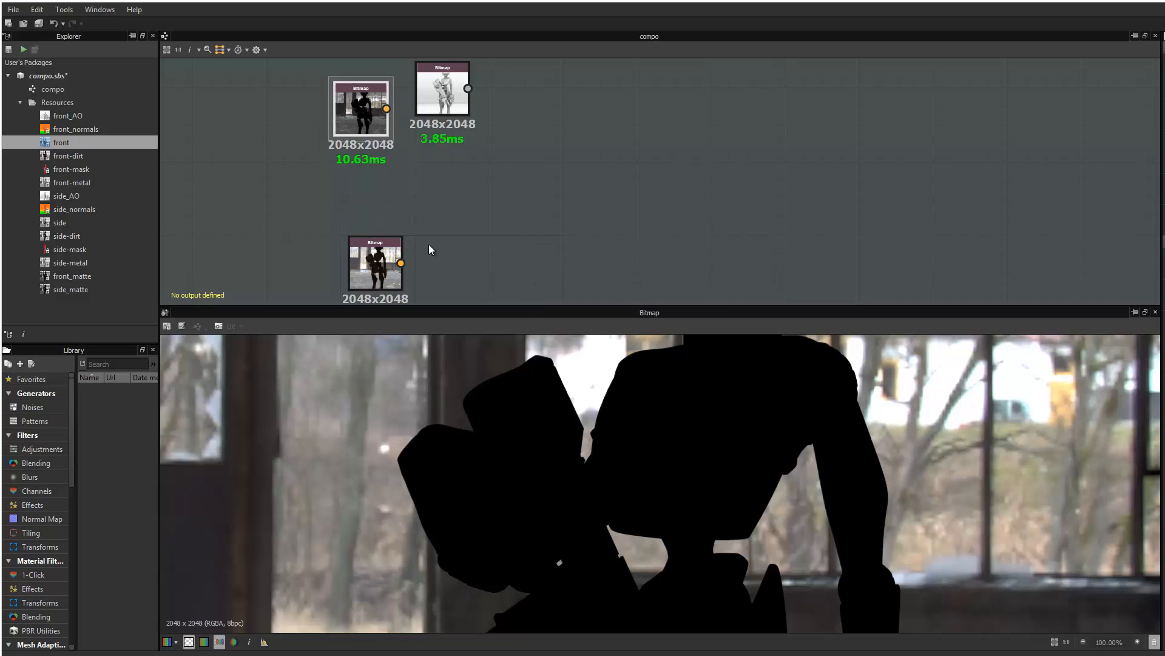
pyautogui.moveTo(372, 278); pyautogui.dragTo(405, 229, button='middle')
pyautogui.doubleClick(405, 234)
pyautogui.moveTo(501, 152); pyautogui.dragTo(481, 63, button='middle')
pyautogui.moveTo(468, 229); pyautogui.dragTo(413, 217)
pyautogui.doubleClick(413, 222)
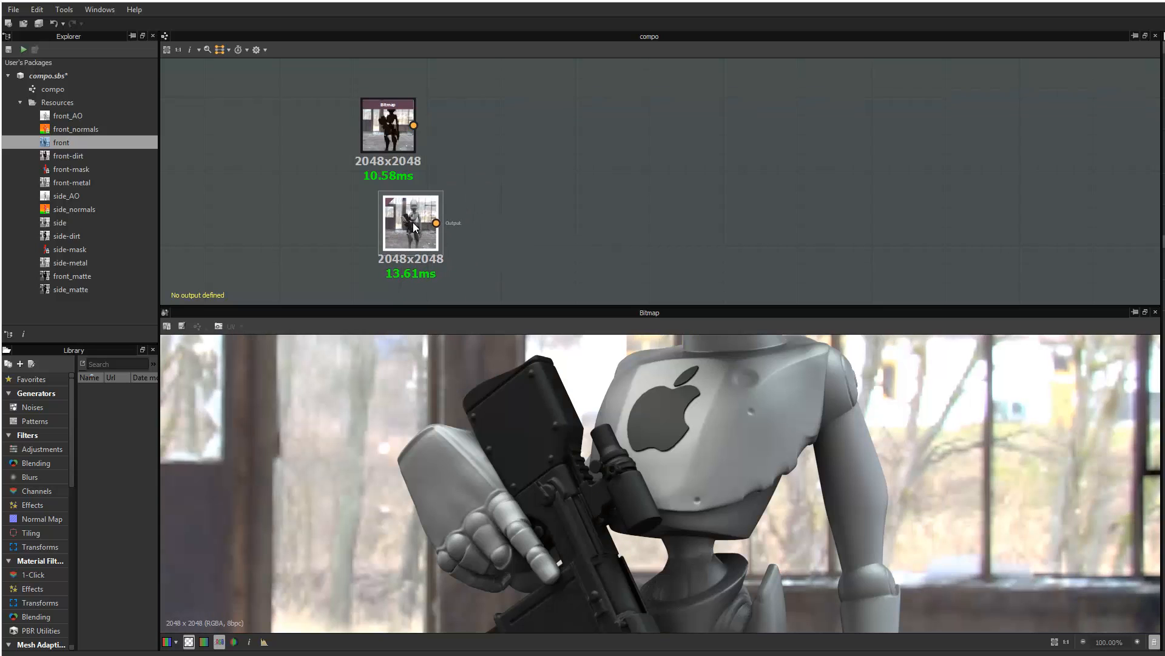
pyautogui.moveTo(648, 376); pyautogui.dragTo(618, 403, button='middle')
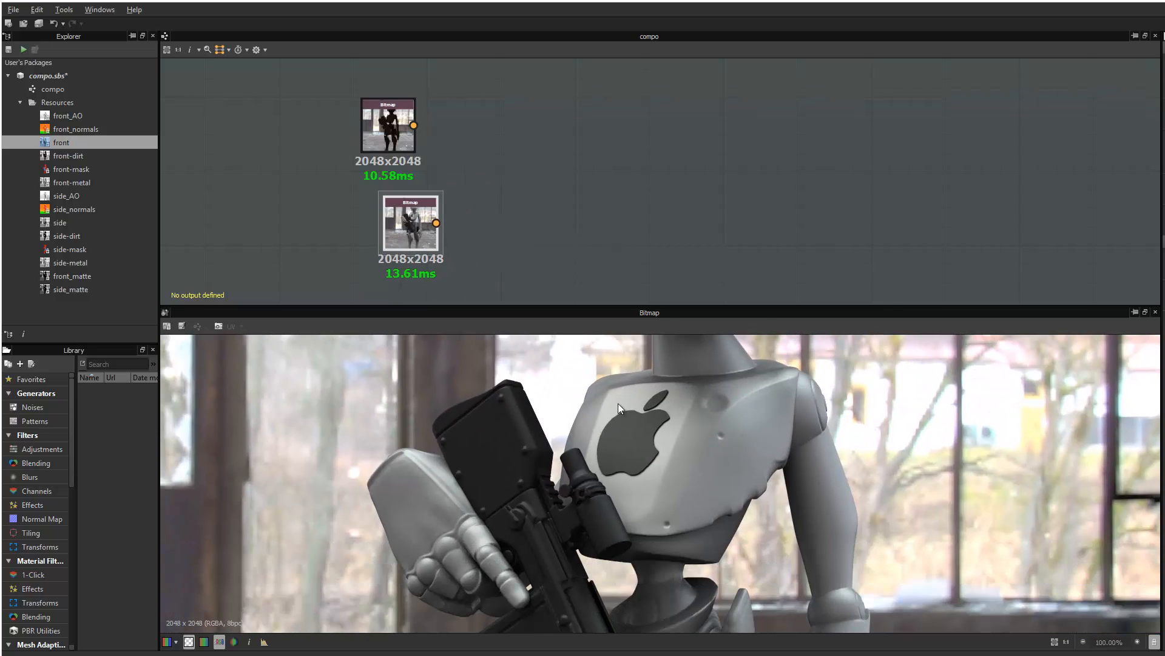
# Arrange the front bitmap nodes in a vertical column, with the darker silhouette bitmap set aside
pyautogui.scroll(-3, 504, 174)
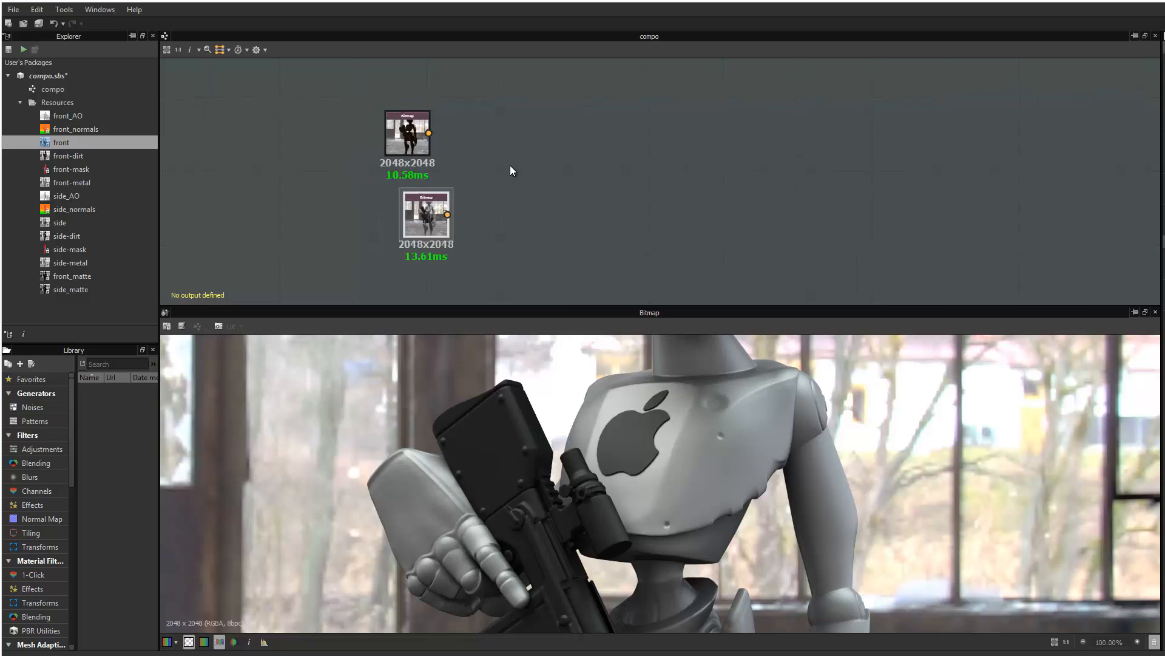
pyautogui.moveTo(559, 146); pyautogui.dragTo(592, 289, button='middle')
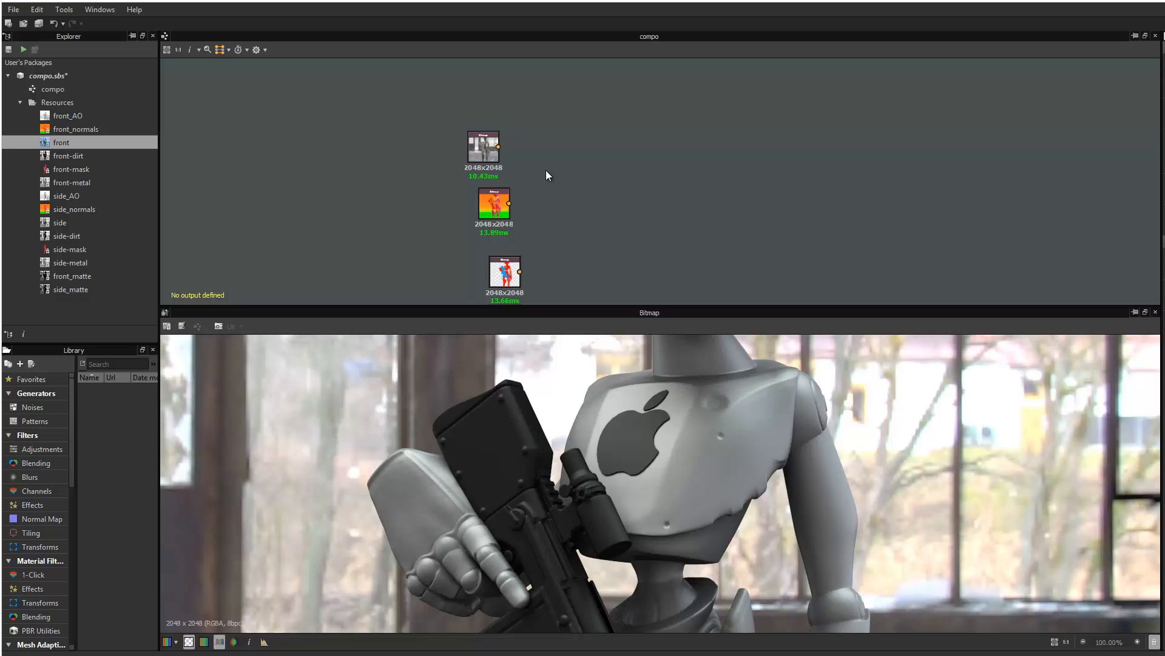
pyautogui.moveTo(456, 142); pyautogui.dragTo(448, 89, button='middle')
pyautogui.moveTo(503, 127); pyautogui.dragTo(498, 173)
pyautogui.moveTo(498, 221); pyautogui.dragTo(498, 211)
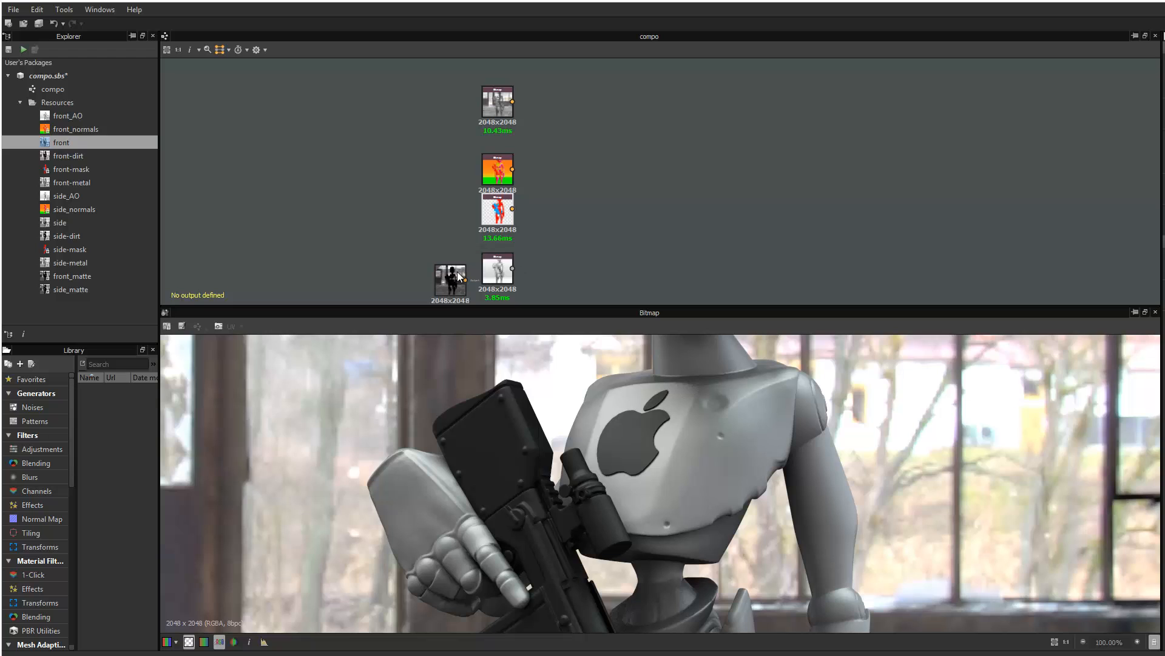
pyautogui.moveTo(450, 281); pyautogui.dragTo(448, 121)
pyautogui.moveTo(513, 155); pyautogui.dragTo(558, 17, button='middle')
pyautogui.moveTo(502, 231); pyautogui.dragTo(538, 192)
pyautogui.moveTo(528, 286); pyautogui.dragTo(547, 256)
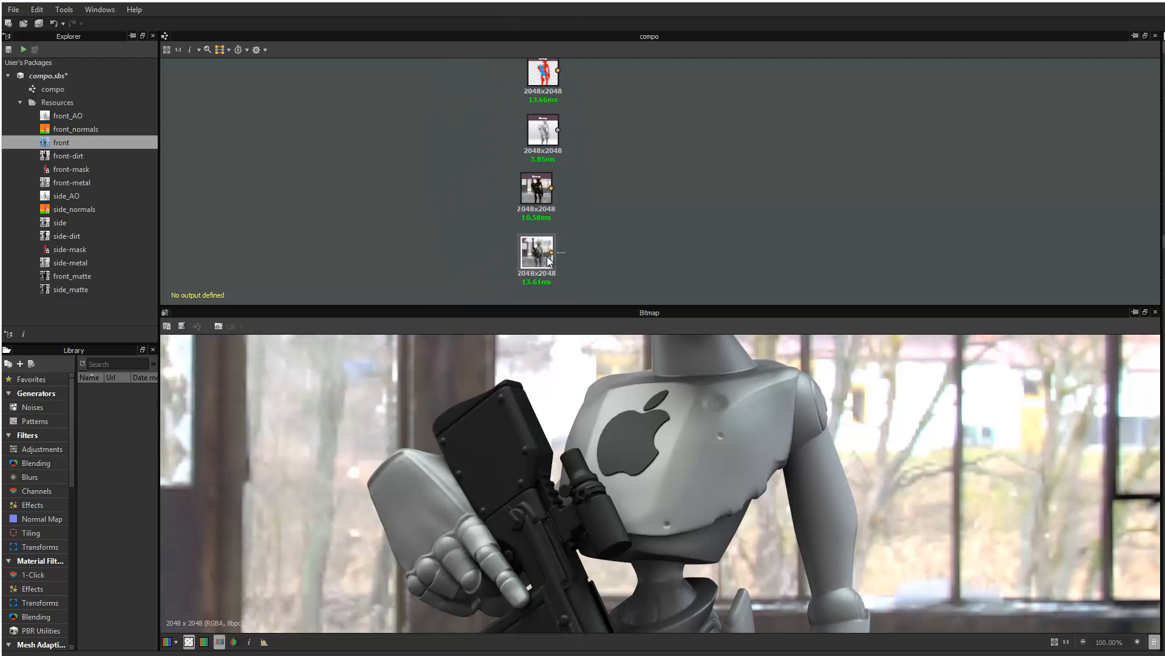
# Switch the graph's link creation mode to standard single links and select the metal bitmap node
pyautogui.moveTo(596, 154); pyautogui.dragTo(460, 246, button='middle')
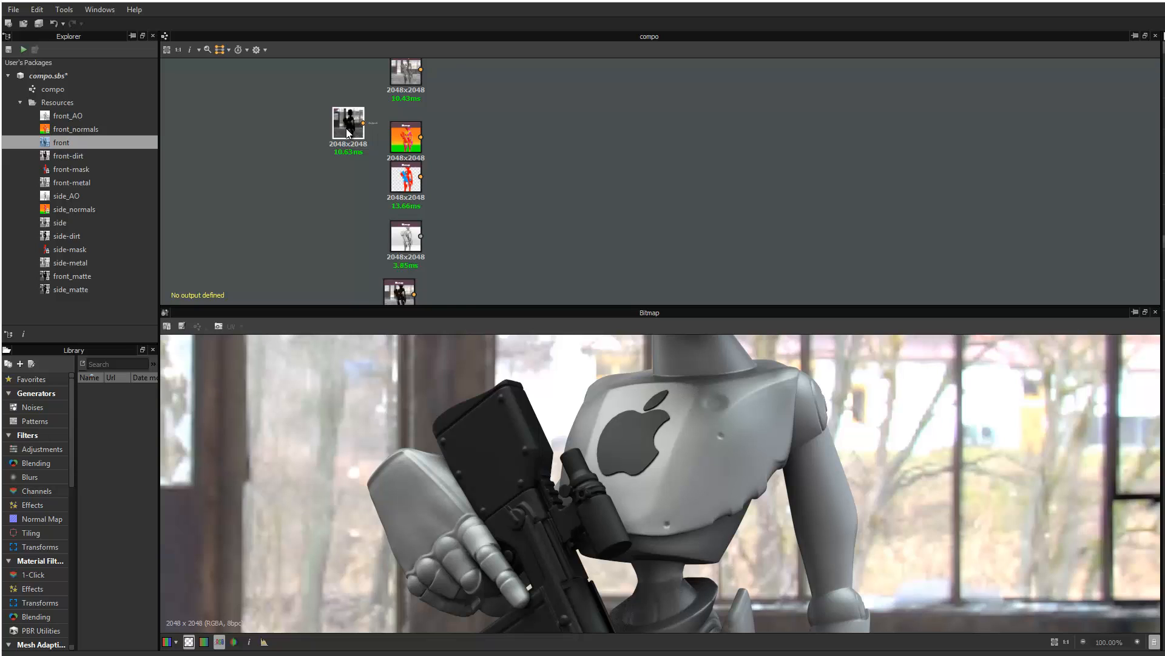
pyautogui.press('Left')
pyautogui.press('1')
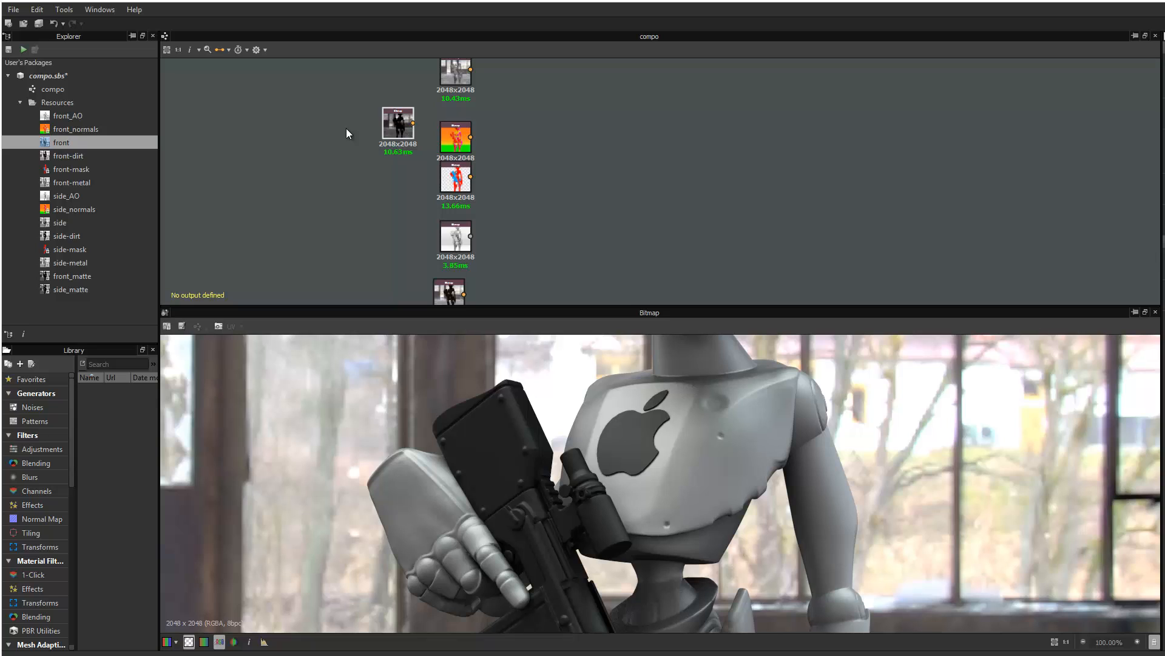
pyautogui.moveTo(492, 63); pyautogui.dragTo(497, 178, button='middle')
pyautogui.moveTo(549, 213); pyautogui.dragTo(470, 165, button='middle')
pyautogui.click(349, 112)
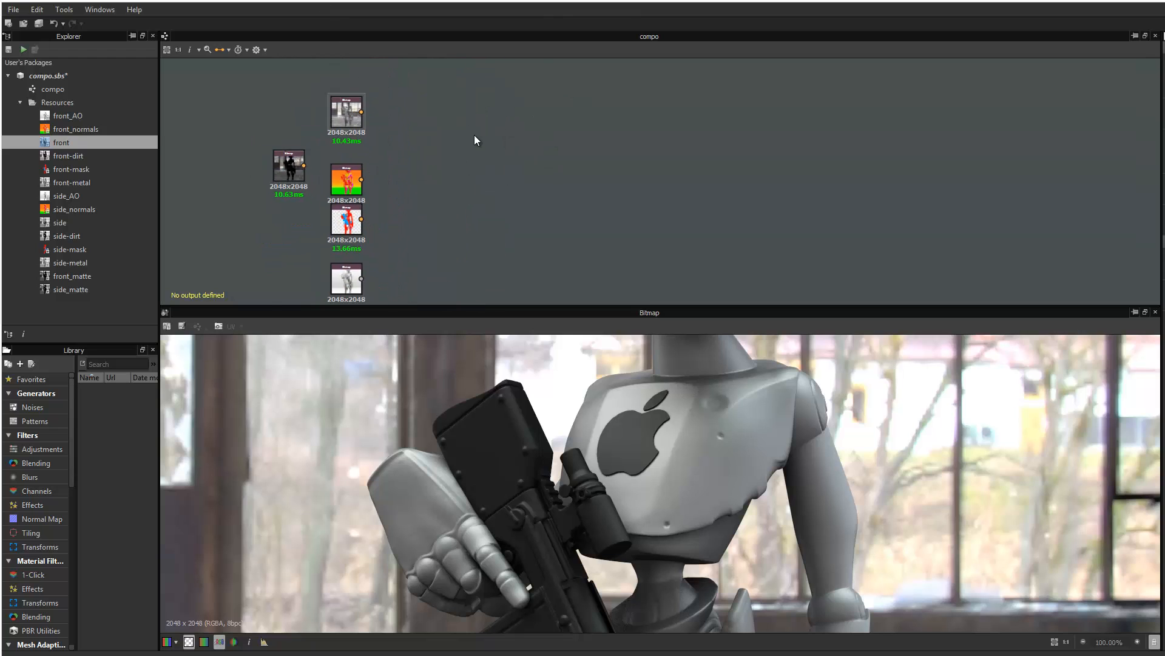
# Search the library for "mater" and place a Material Blend node beside the column of bitmaps
pyautogui.click(116, 364)
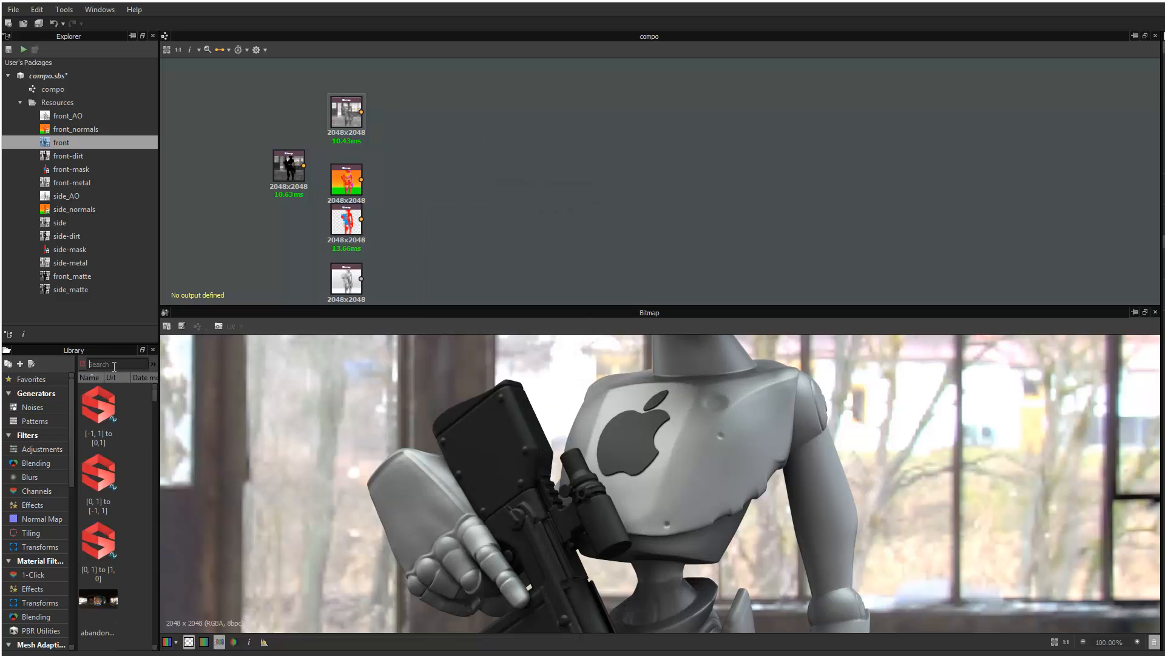
pyautogui.write('brdf')
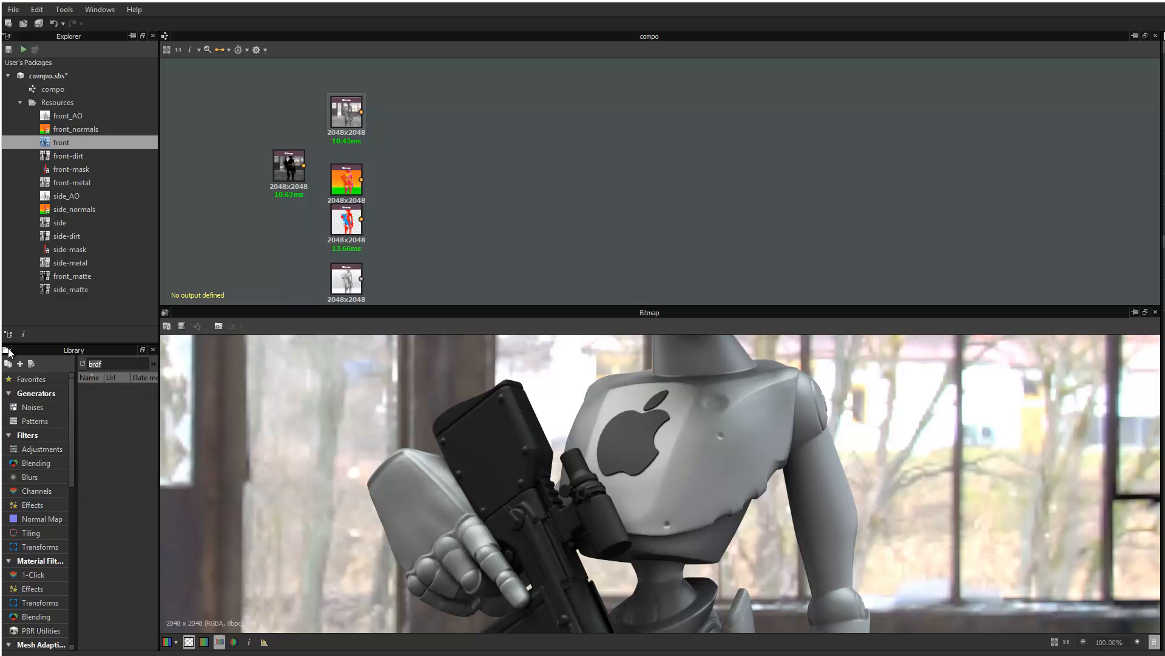
pyautogui.write('mater')
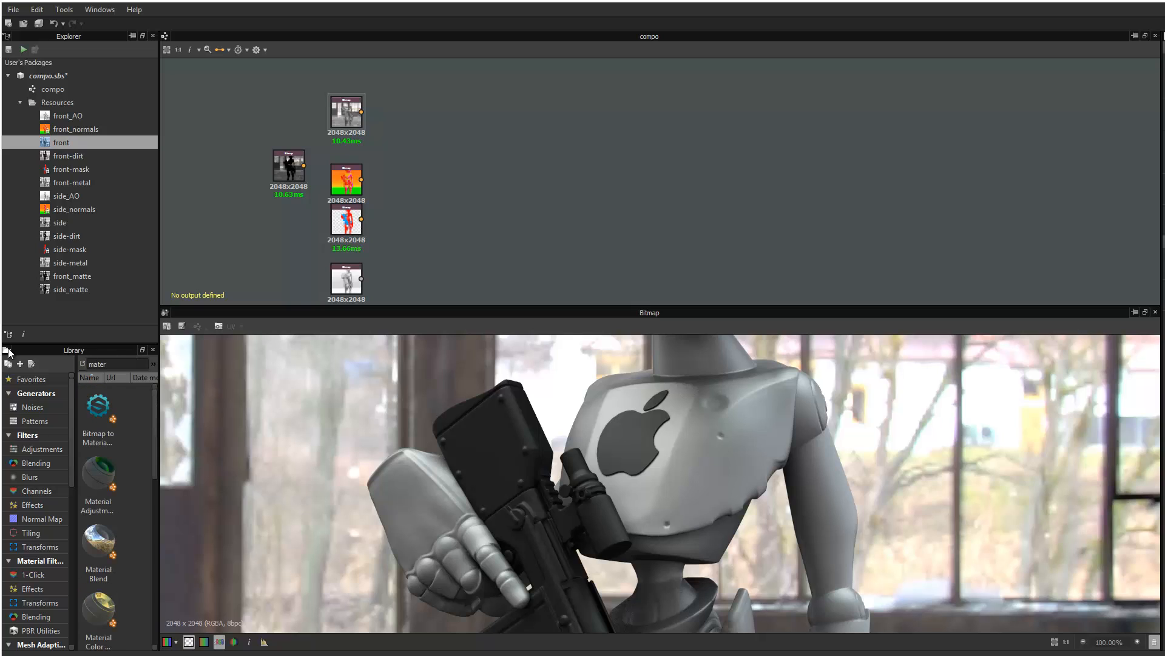
pyautogui.moveTo(95, 545); pyautogui.dragTo(526, 142)
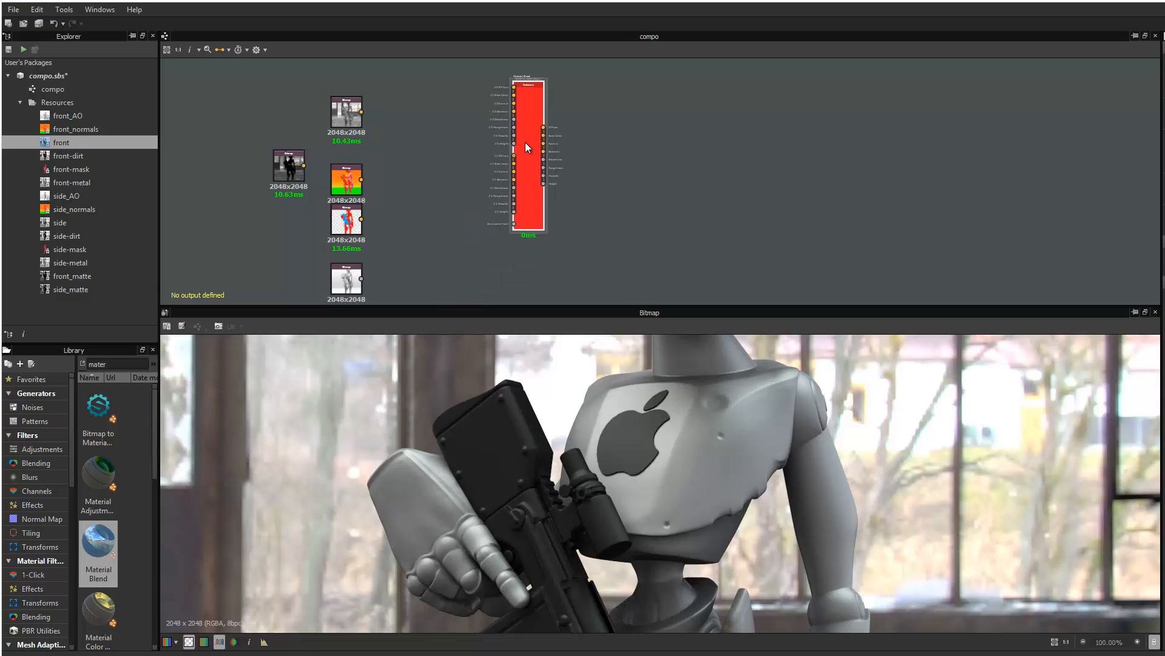
# Search the library for "mask" and place a Color to Mask node between the bitmaps and the Material Blend node
pyautogui.moveTo(121, 366); pyautogui.dragTo(77, 359)
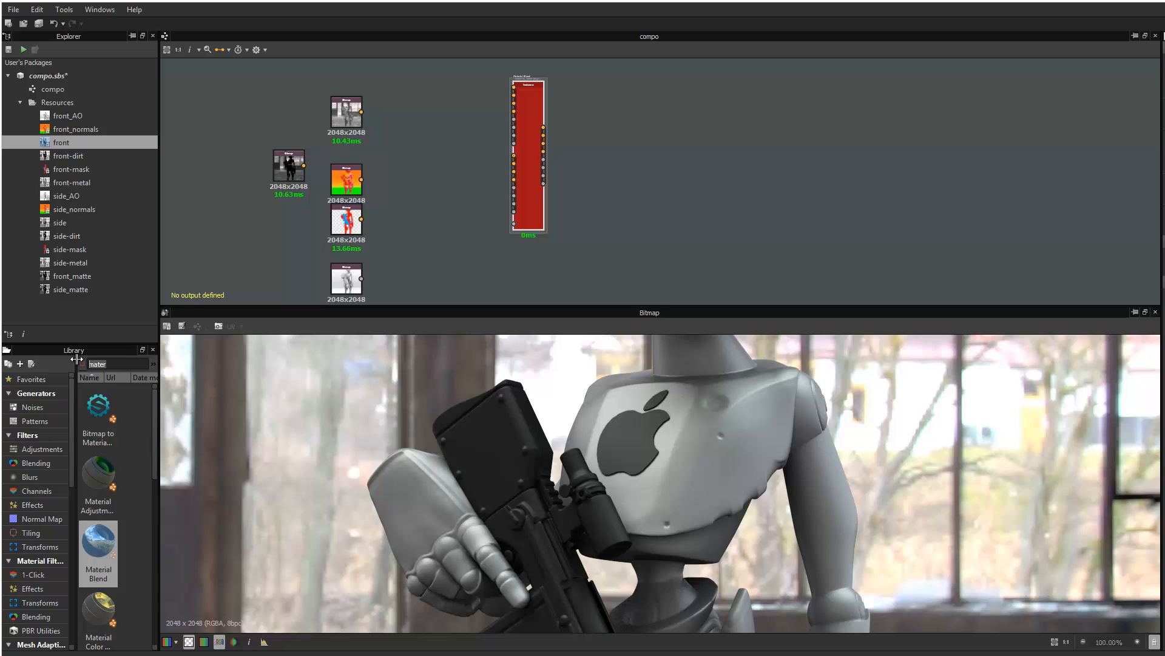
pyautogui.write('mask')
pyautogui.moveTo(114, 403); pyautogui.dragTo(468, 118)
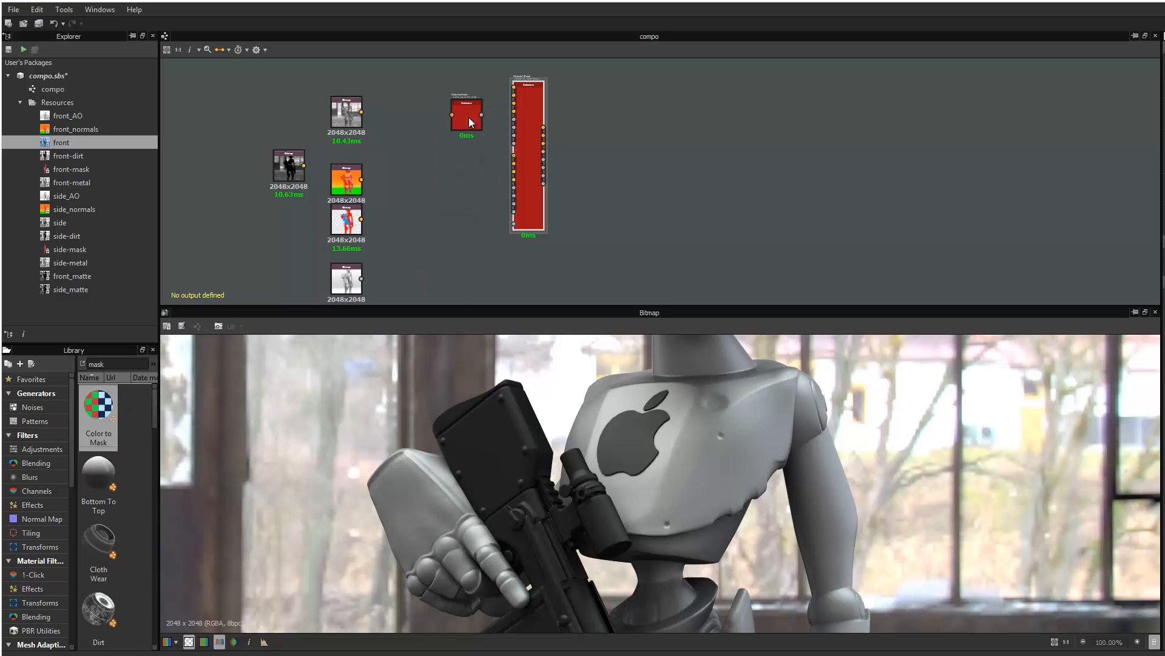
# Add a Blend node to the graph and spread it, the Color to Mask and the Material Blend nodes above the bitmaps
pyautogui.rightClick(634, 135)
pyautogui.moveTo(721, 148)
pyautogui.click(853, 154)
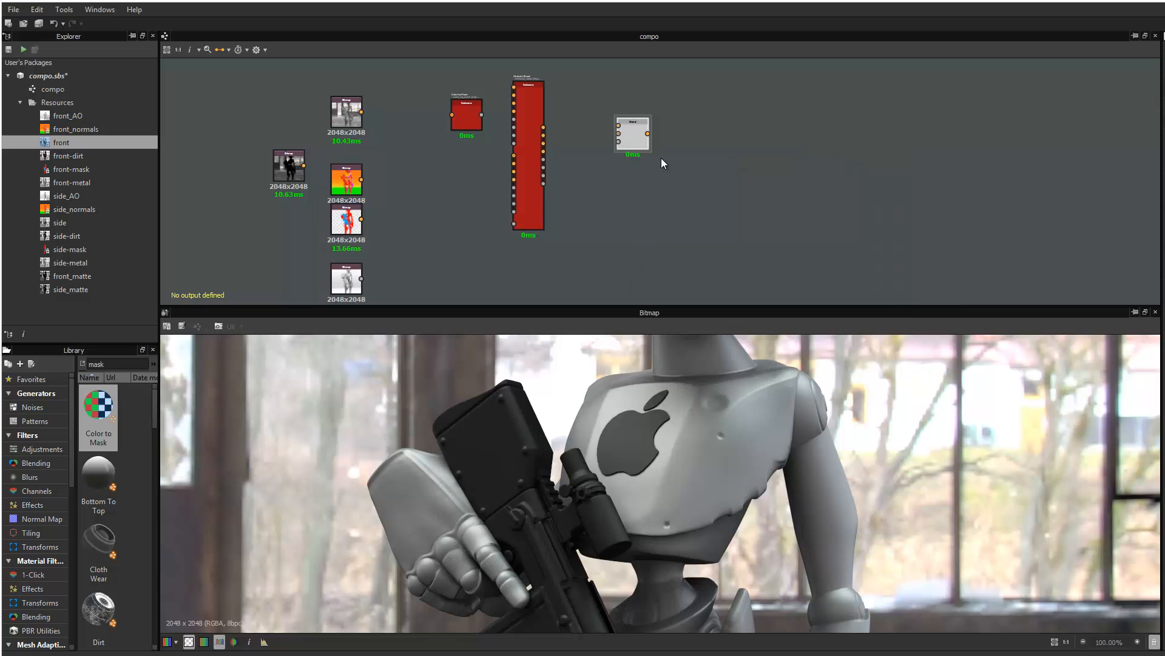
pyautogui.moveTo(621, 137); pyautogui.dragTo(403, 75)
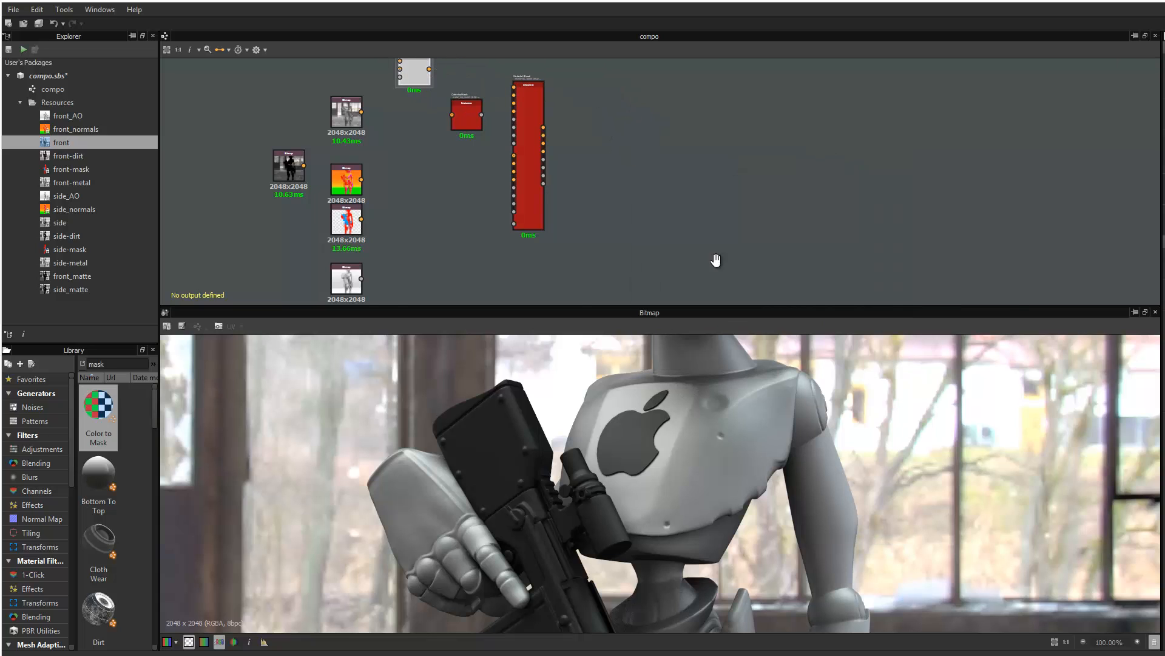
pyautogui.moveTo(715, 261); pyautogui.dragTo(754, 370, button='middle')
pyautogui.moveTo(500, 223); pyautogui.dragTo(520, 142)
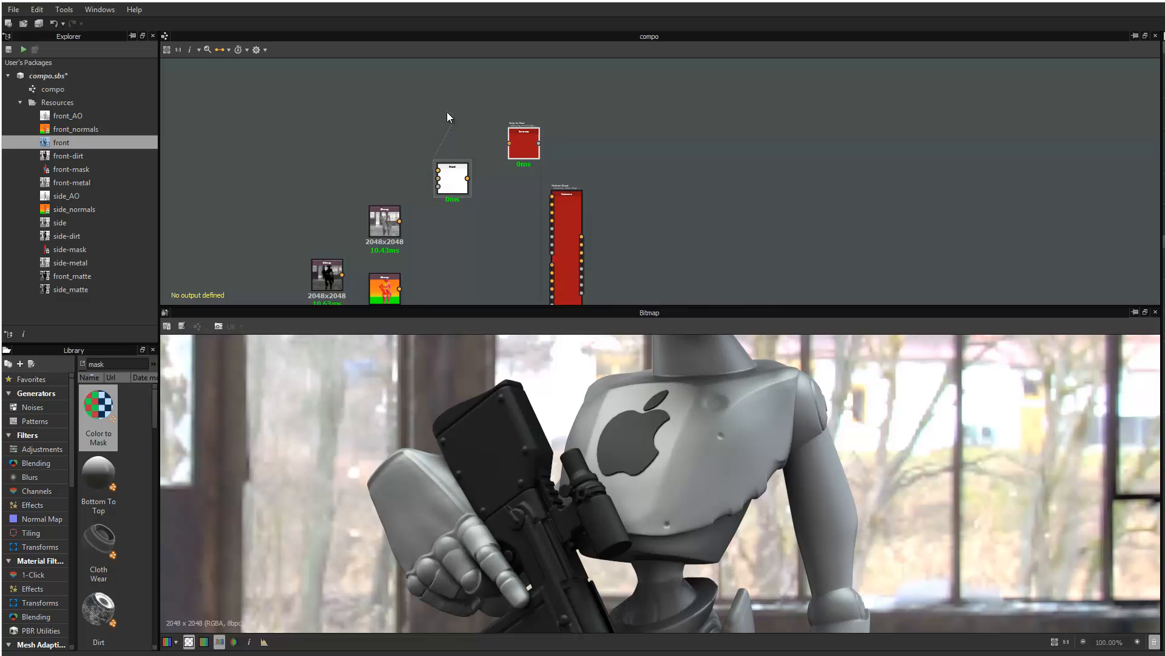
pyautogui.moveTo(455, 182); pyautogui.dragTo(452, 118)
pyautogui.moveTo(567, 212); pyautogui.dragTo(588, 113)
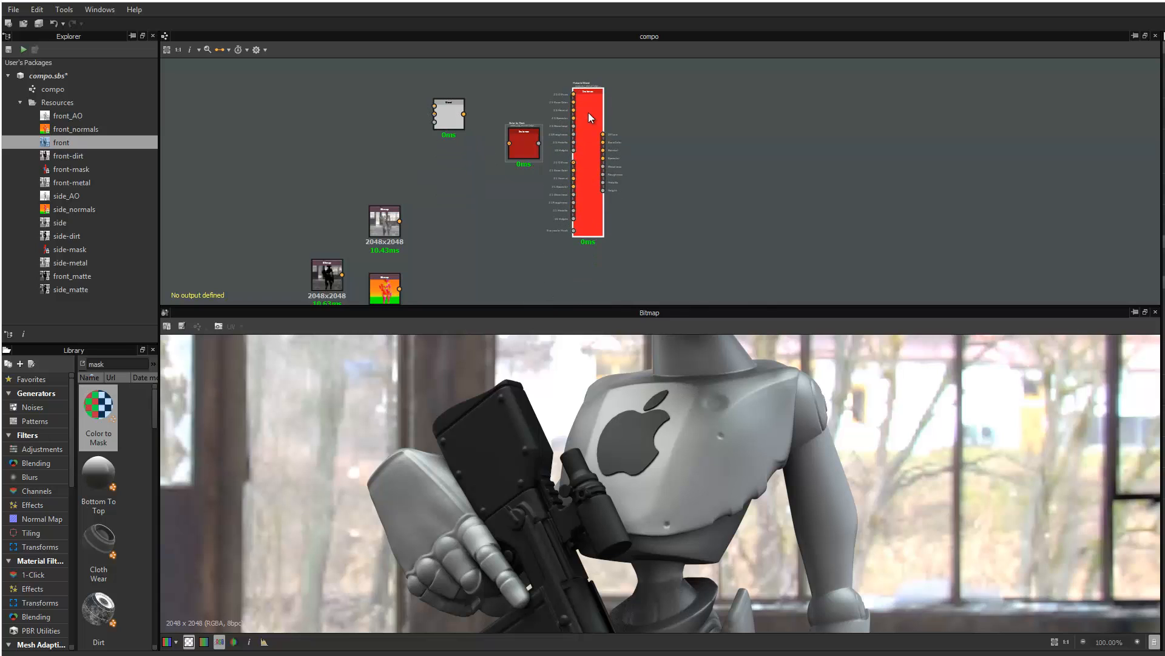
pyautogui.moveTo(520, 139); pyautogui.dragTo(527, 114)
# Place Dirt and Metal Edge Wear nodes from the "mask" library results beside the Blend node
pyautogui.moveTo(122, 364); pyautogui.dragTo(40, 361)
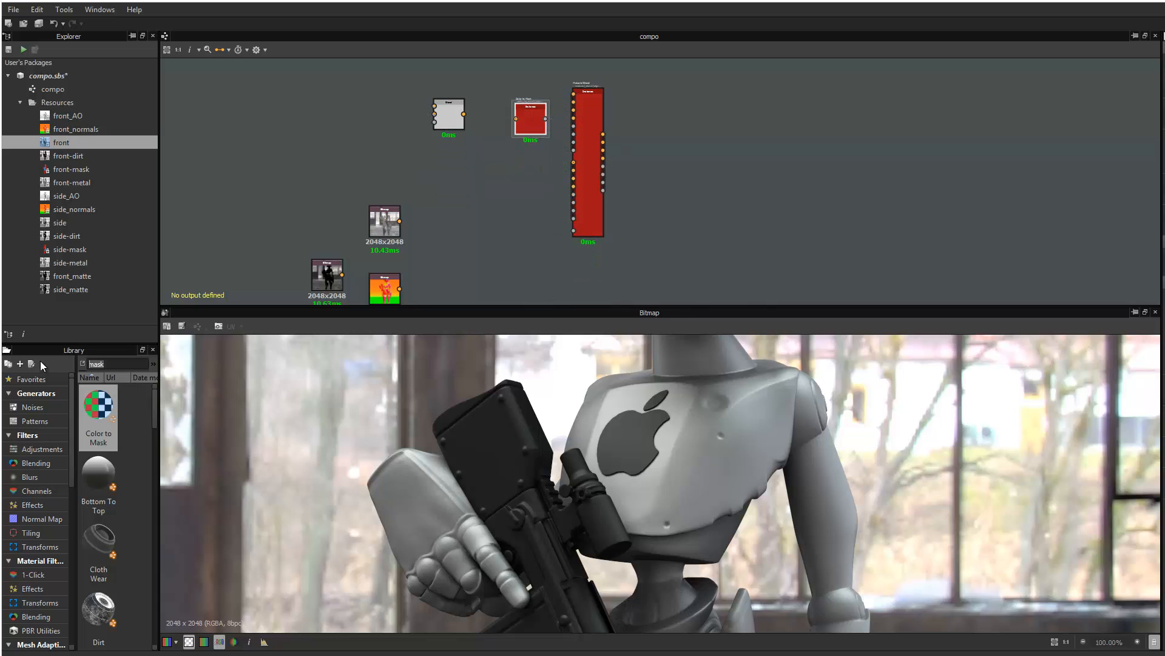
pyautogui.scroll(-3, 109, 569)
pyautogui.scroll(3, 101, 549)
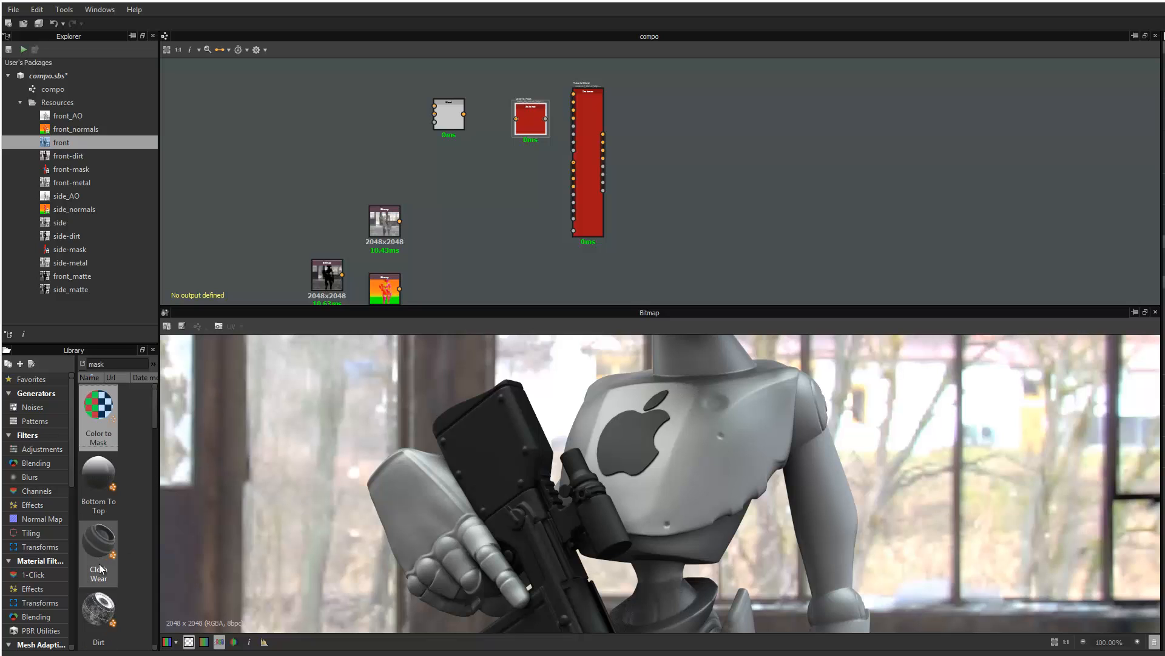
pyautogui.moveTo(98, 609); pyautogui.dragTo(377, 96)
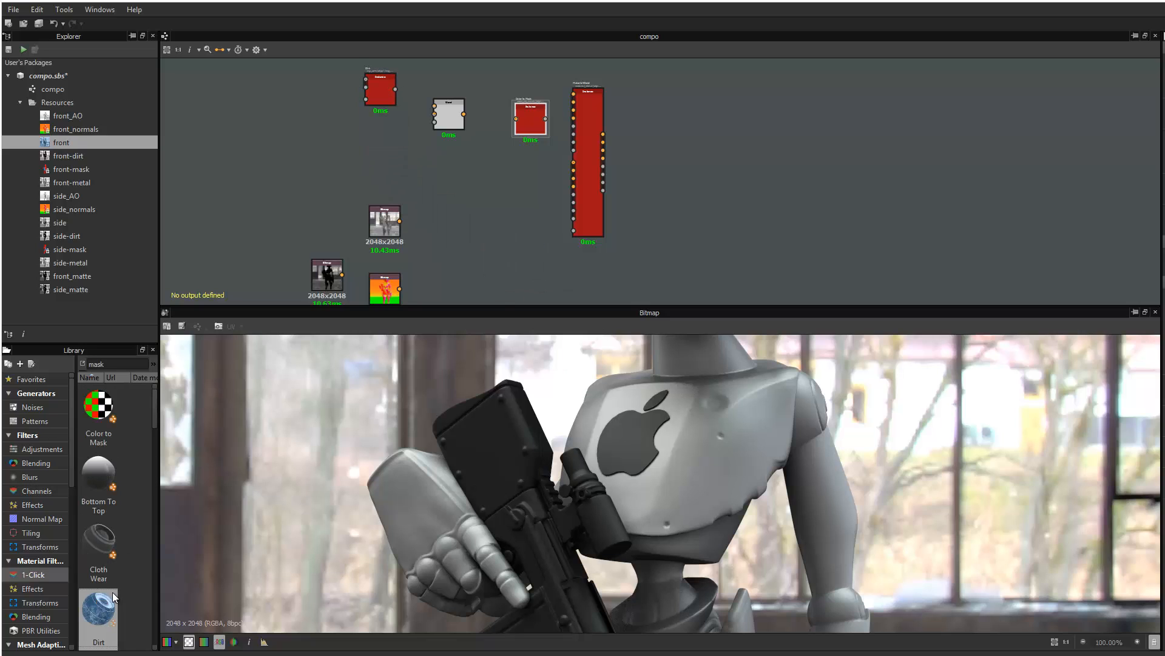
pyautogui.scroll(-3, 118, 565)
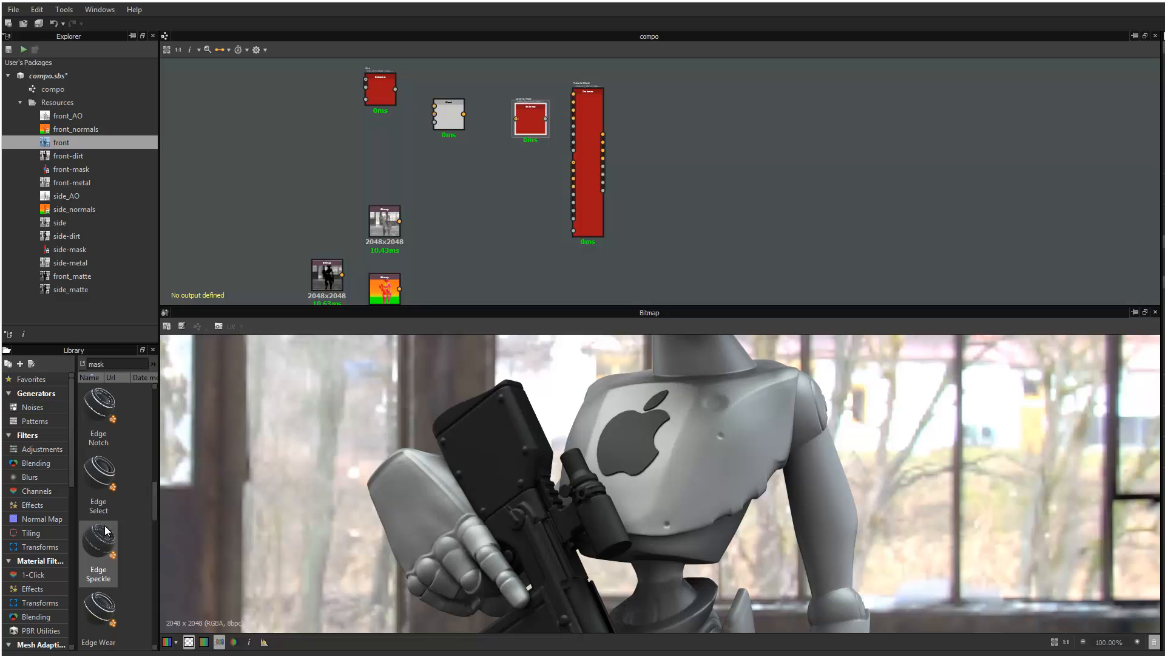
pyautogui.scroll(-3, 115, 516)
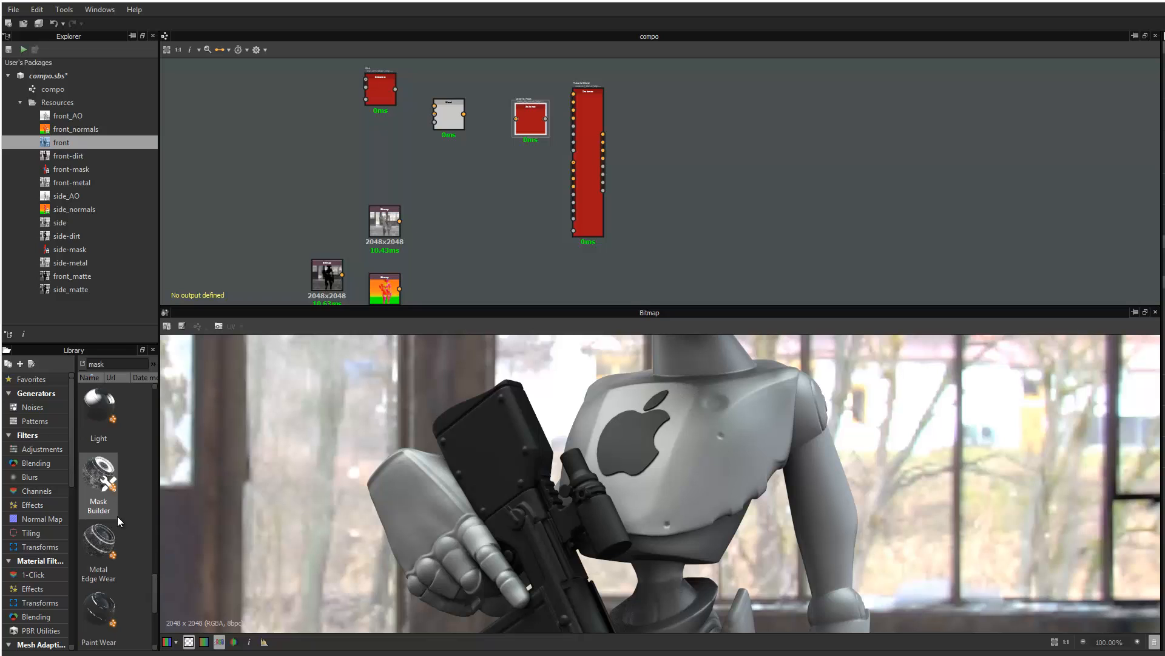
pyautogui.scroll(-1, 117, 516)
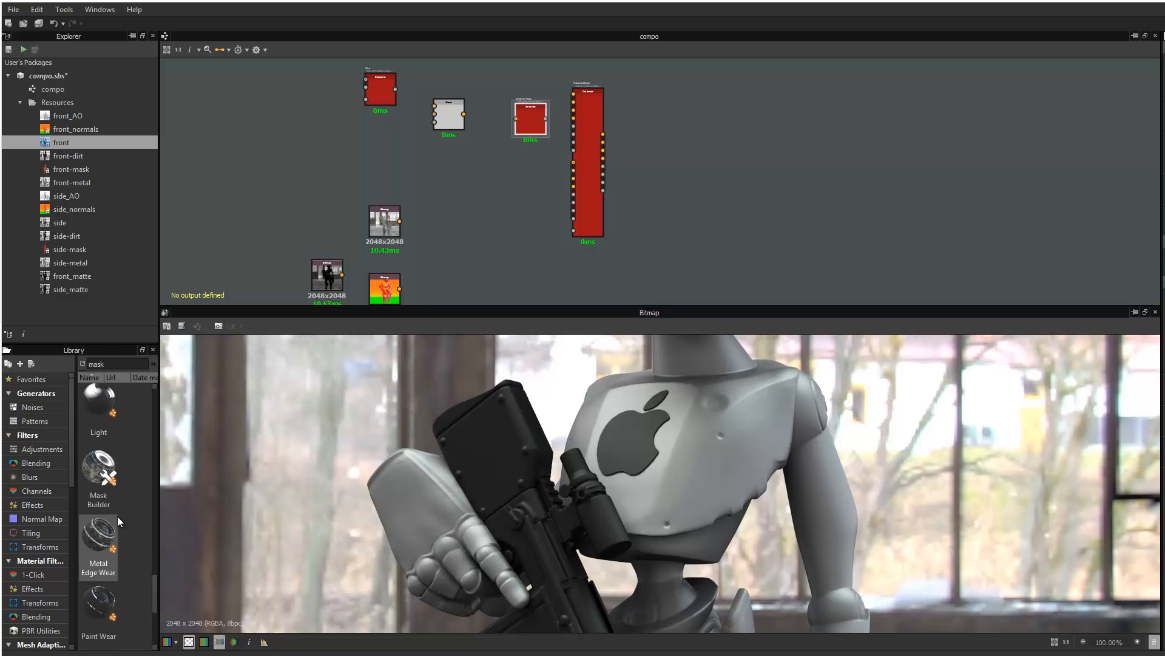
pyautogui.moveTo(118, 516); pyautogui.dragTo(316, 102)
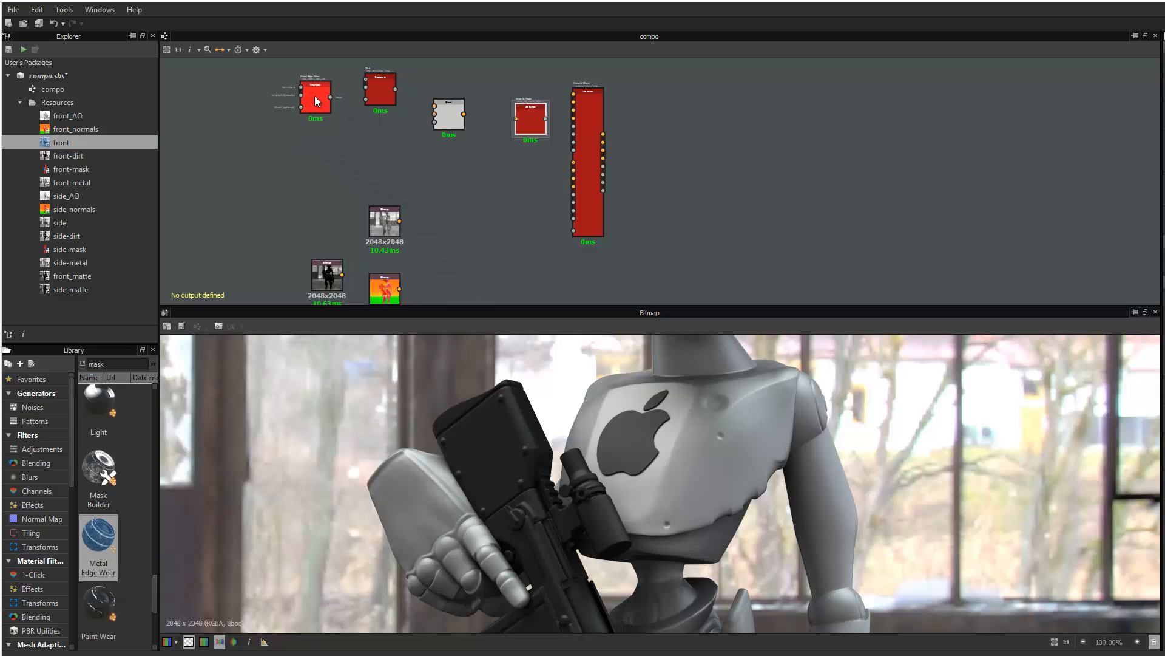
# Search the library for "curvat" and place a Curvature node below the Metal Edge Wear node
pyautogui.doubleClick(115, 362)
pyautogui.write('curvat')
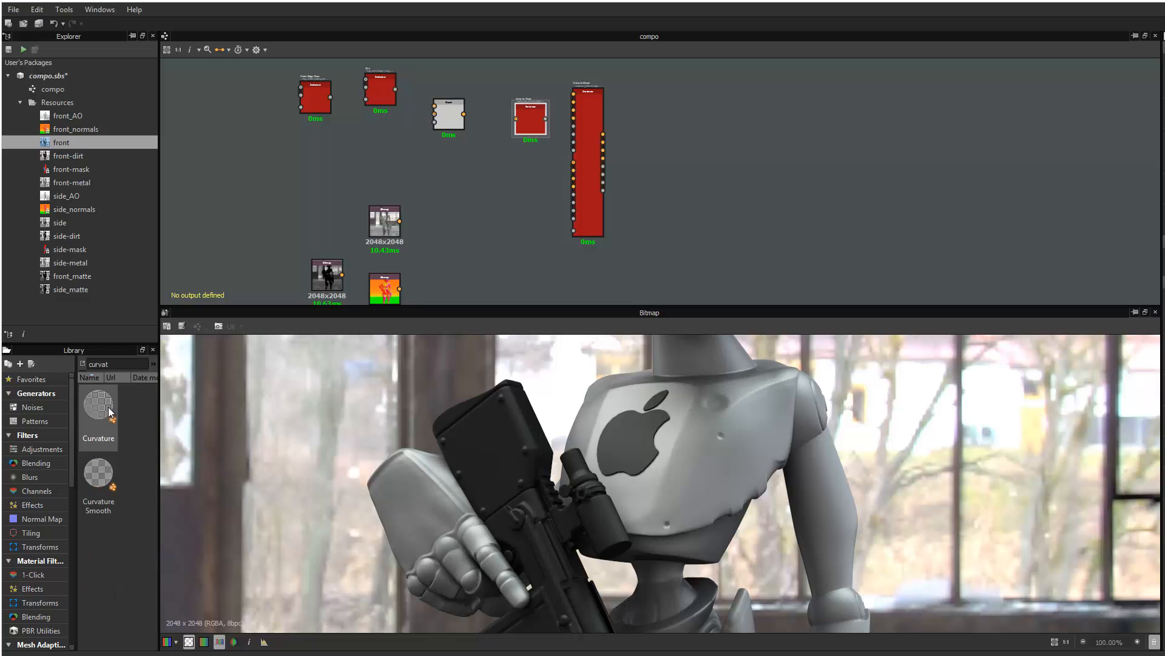
pyautogui.moveTo(108, 407); pyautogui.dragTo(315, 184)
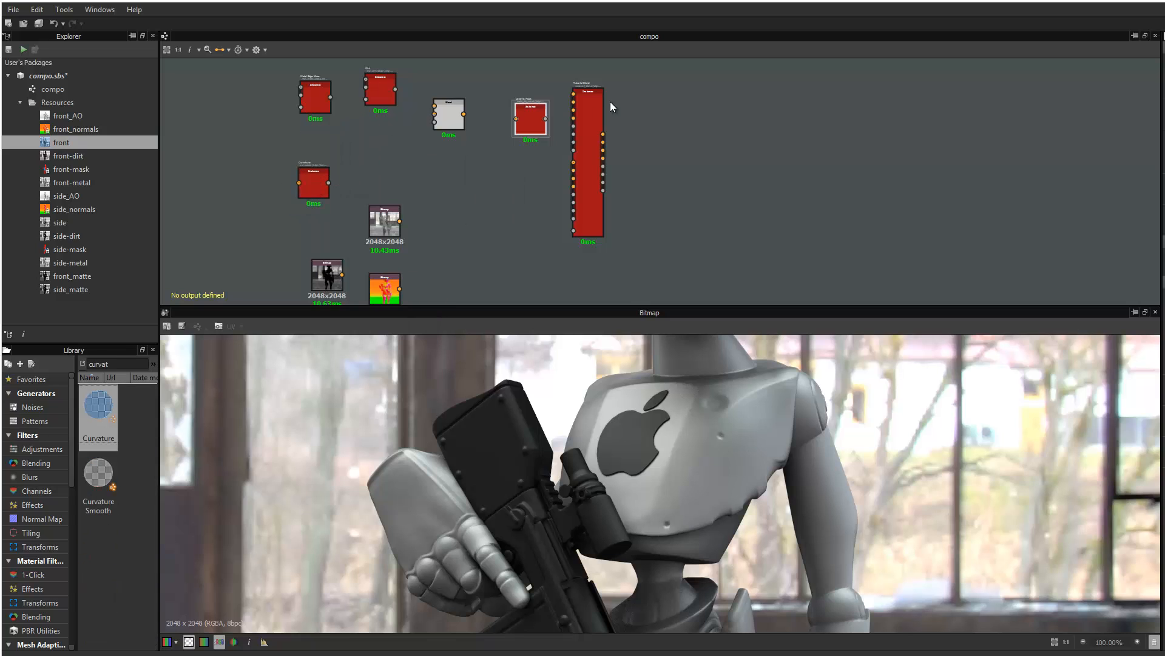
# Gather the Material Blend, Metal Edge Wear, Curvature, Dirt, Blend and Color to Mask nodes into a compact group above the bitmaps
pyautogui.moveTo(588, 134); pyautogui.dragTo(239, 97)
pyautogui.moveTo(619, 181); pyautogui.dragTo(637, 240, button='middle')
pyautogui.moveTo(322, 156); pyautogui.dragTo(308, 119)
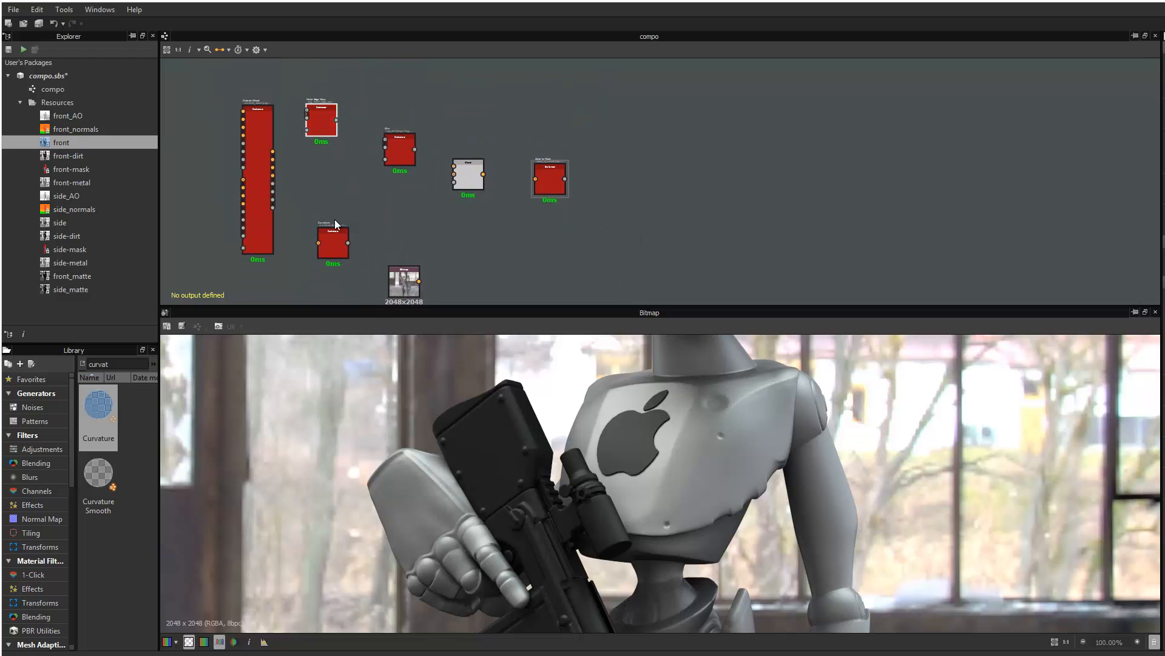
pyautogui.moveTo(336, 224); pyautogui.dragTo(333, 169)
pyautogui.moveTo(392, 133); pyautogui.dragTo(370, 99)
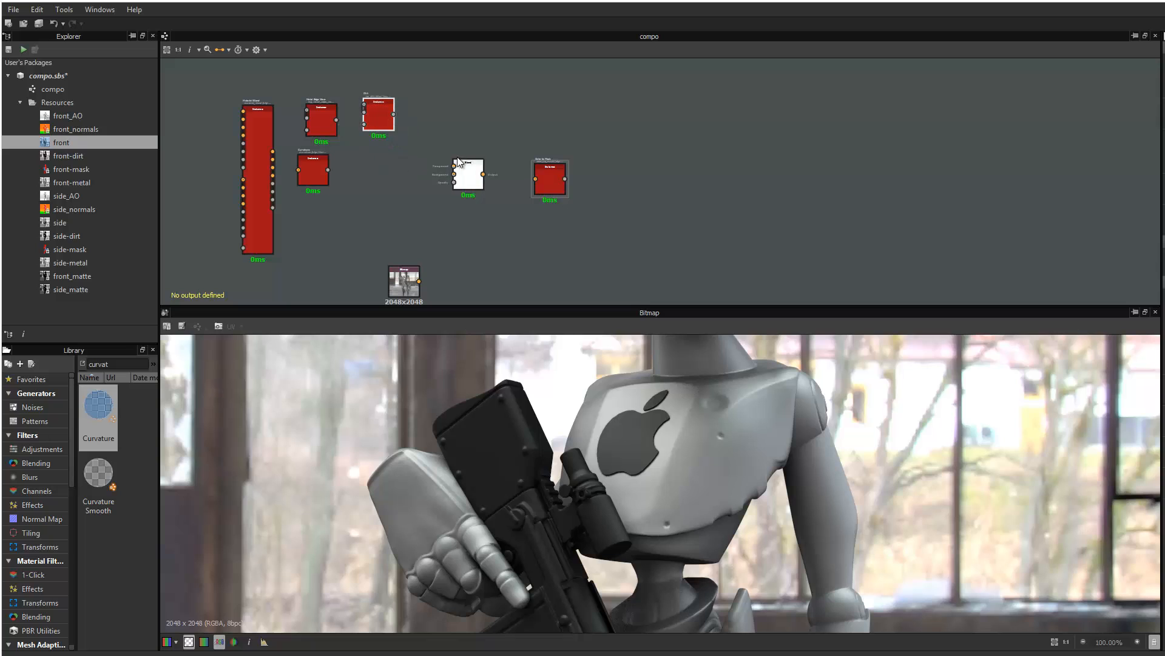
pyautogui.moveTo(465, 173); pyautogui.dragTo(376, 165)
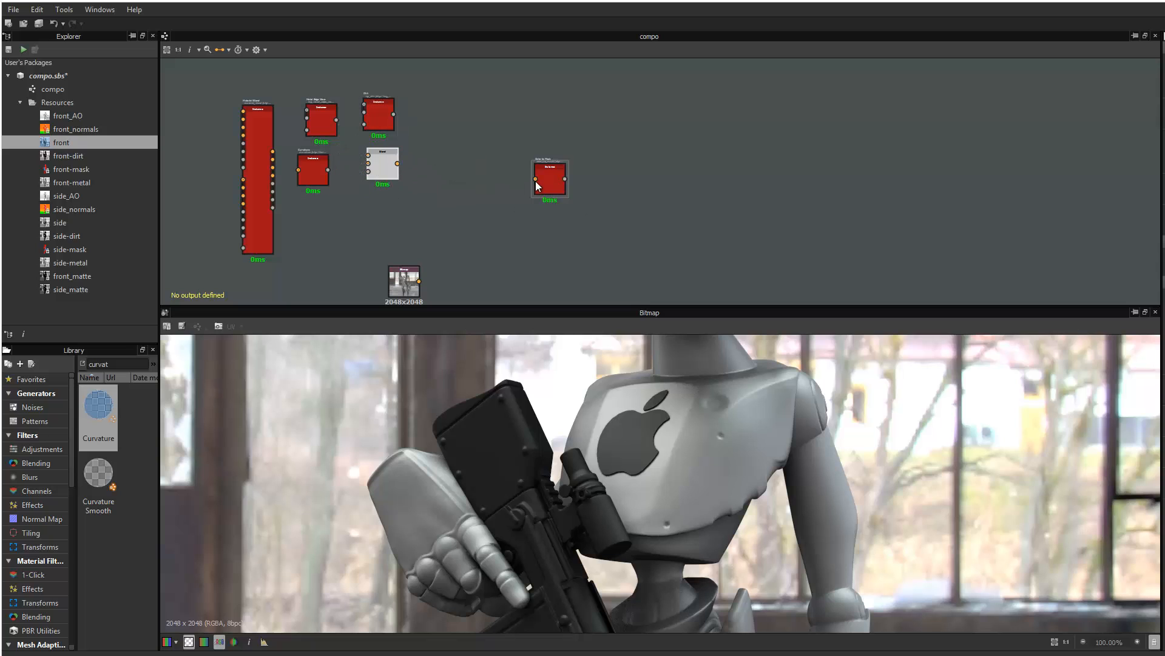
pyautogui.moveTo(542, 185); pyautogui.dragTo(428, 140)
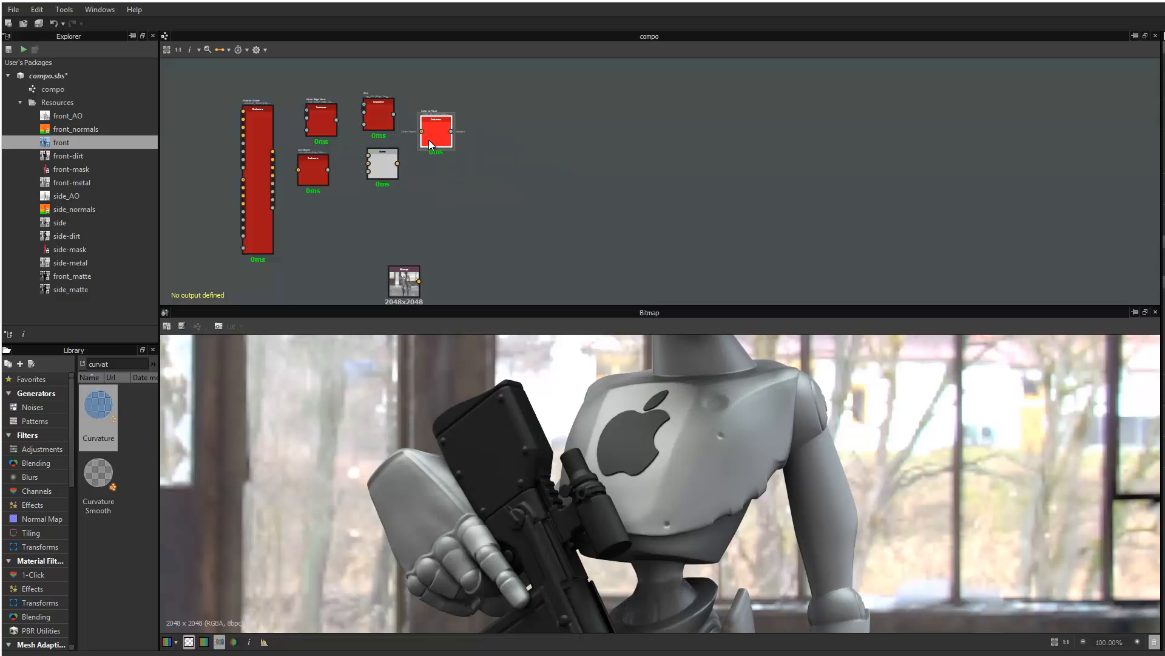
# Duplicate the Material Blend node and place the copy on the far side of the bitmap column from the original
pyautogui.scroll(-3, 449, 143)
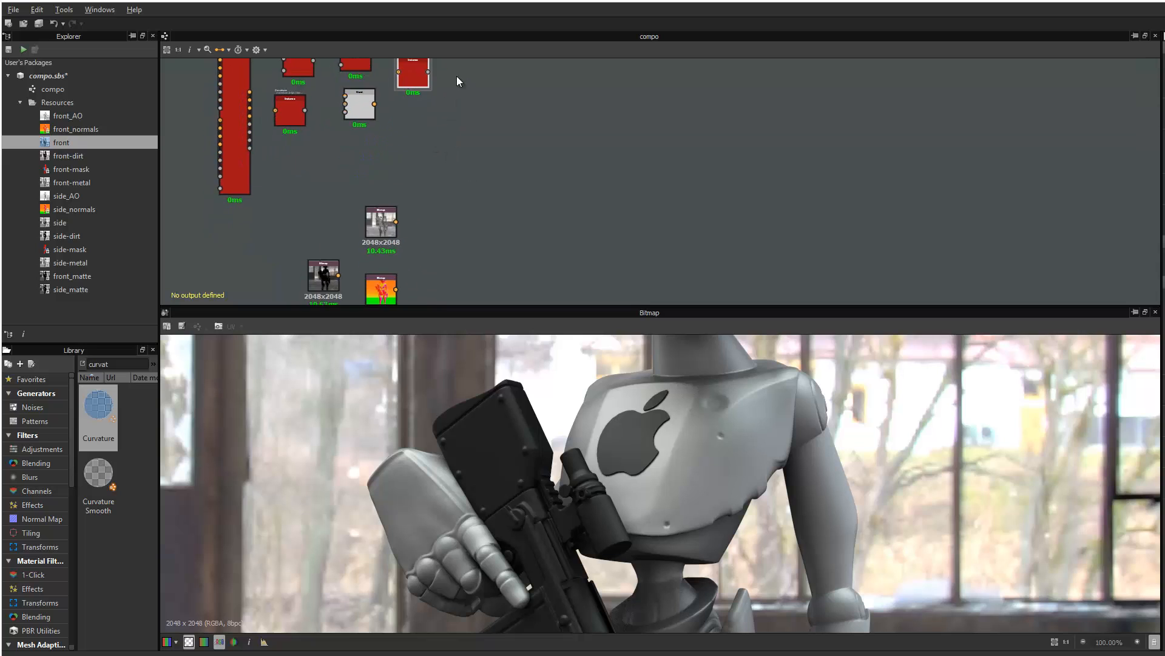
pyautogui.moveTo(364, 103); pyautogui.dragTo(298, 116)
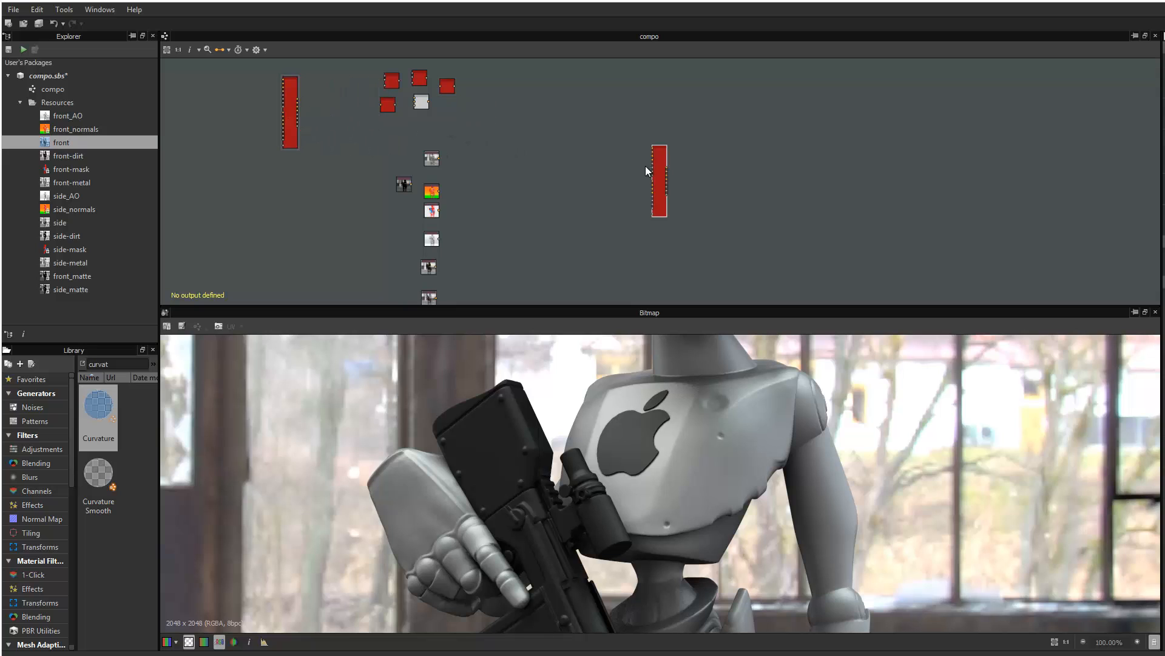
pyautogui.moveTo(652, 182); pyautogui.dragTo(558, 177)
# Move the lowest robot bitmap of the column up above the topmost front bitmap
pyautogui.scroll(3, 461, 184)
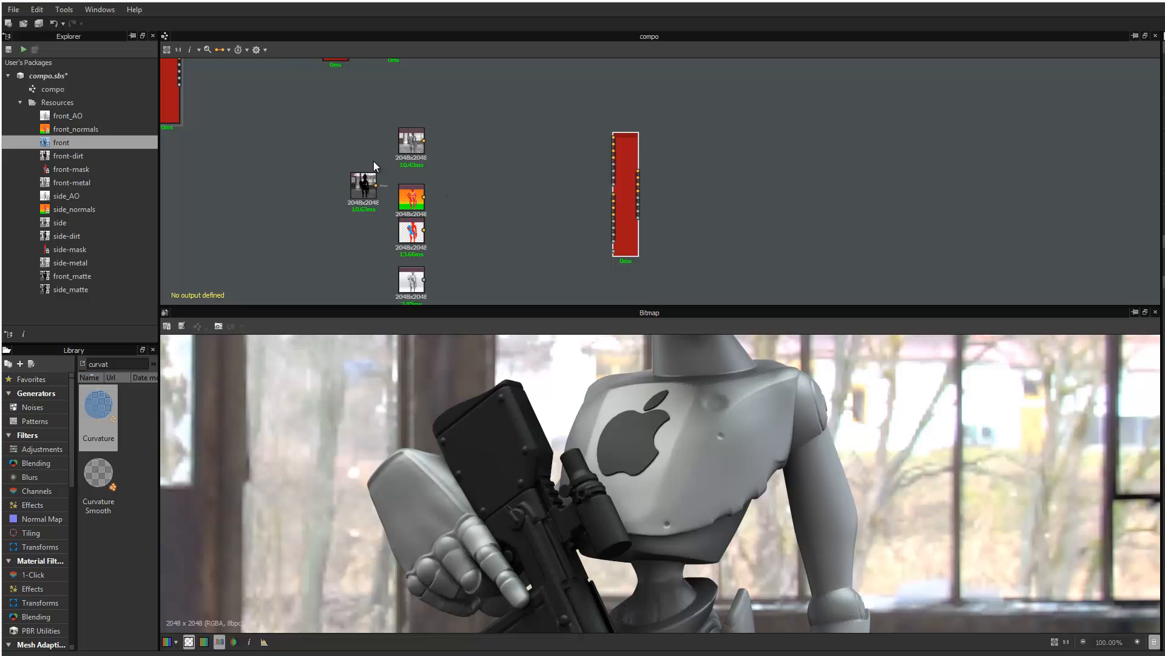
pyautogui.moveTo(492, 241); pyautogui.dragTo(528, 93, button='middle')
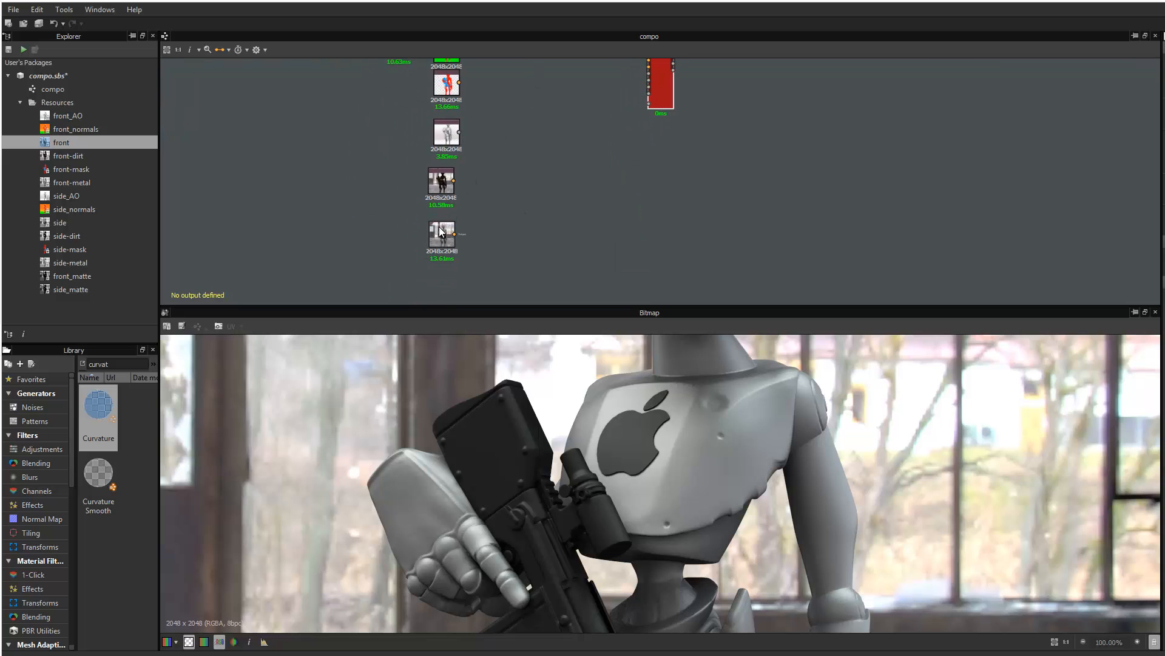
pyautogui.click(440, 232)
pyautogui.moveTo(440, 232); pyautogui.dragTo(467, 89)
pyautogui.moveTo(494, 75); pyautogui.dragTo(457, 253, button='middle')
pyautogui.moveTo(428, 274); pyautogui.dragTo(386, 129)
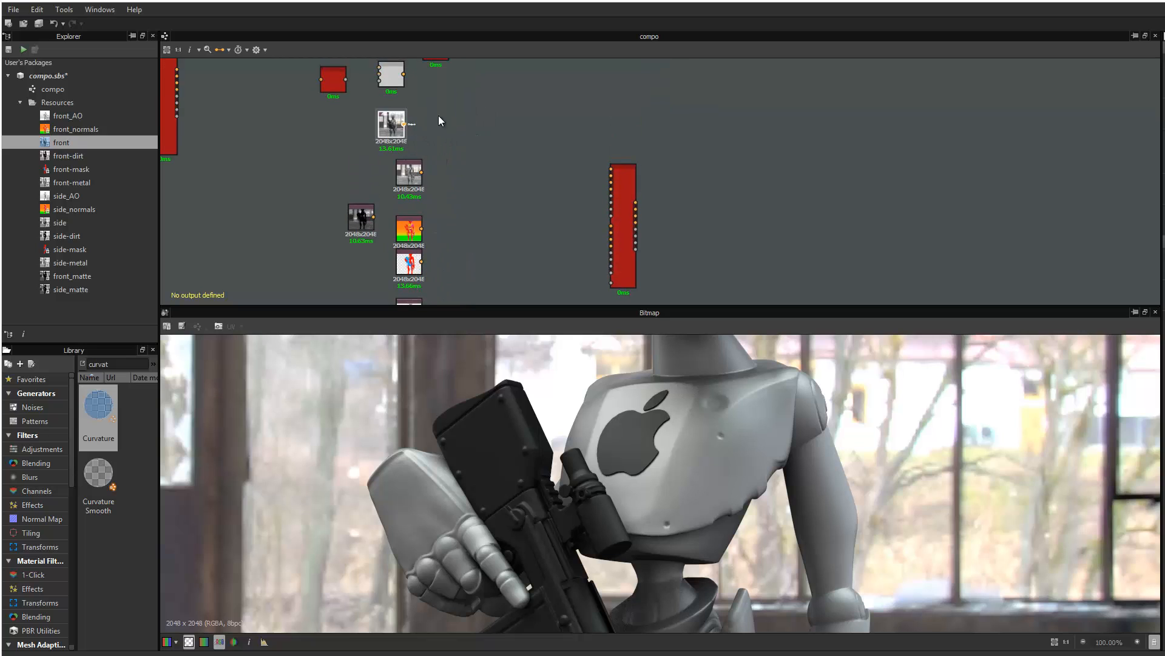
# Connect the two upper robot bitmaps to the Material Blend copy's first and second diffuse inputs and preview its Diffuse output
pyautogui.moveTo(605, 228); pyautogui.dragTo(608, 228)
pyautogui.moveTo(424, 173); pyautogui.dragTo(610, 171)
pyautogui.click(617, 198)
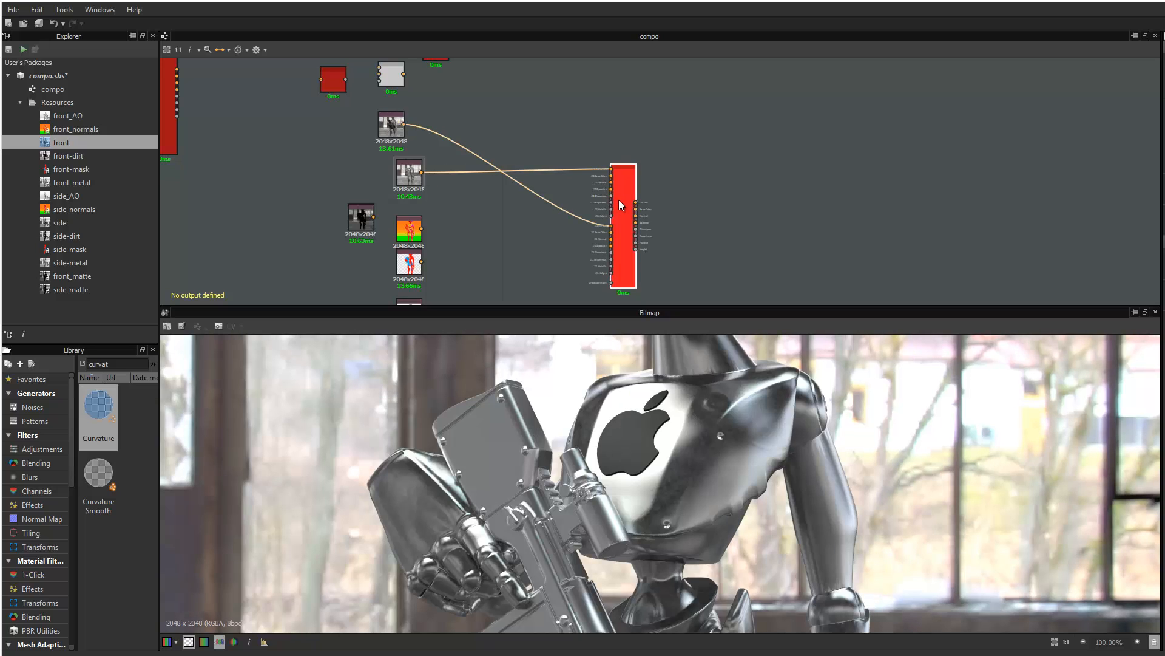
pyautogui.doubleClick(620, 220)
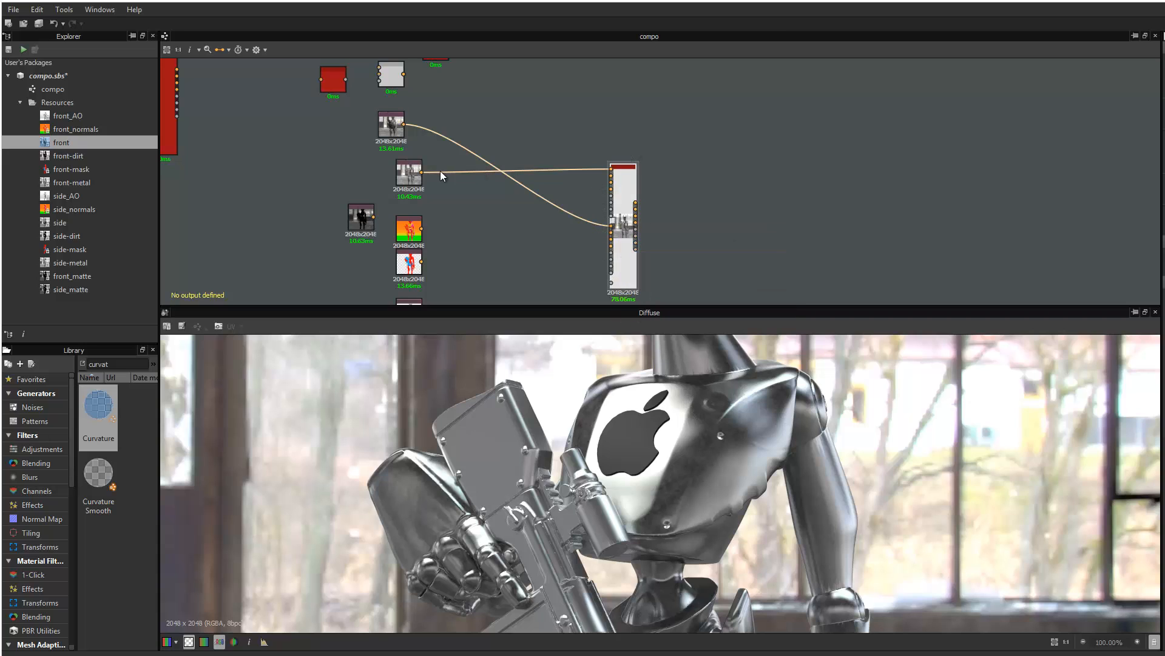
# Stack the two connected bitmaps in input order before the Material Blend node, and shift the spare Material Blend closer to the node group
pyautogui.moveTo(391, 124); pyautogui.dragTo(473, 132)
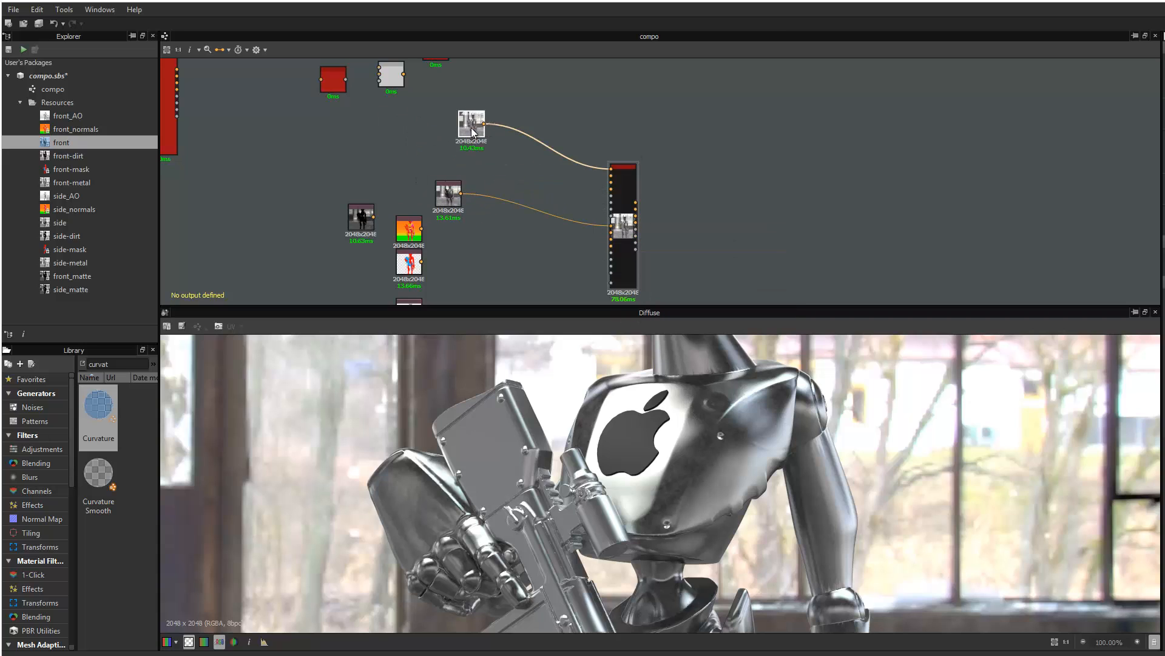
pyautogui.moveTo(453, 198); pyautogui.dragTo(477, 183)
pyautogui.moveTo(523, 122); pyautogui.dragTo(634, 164, button='middle')
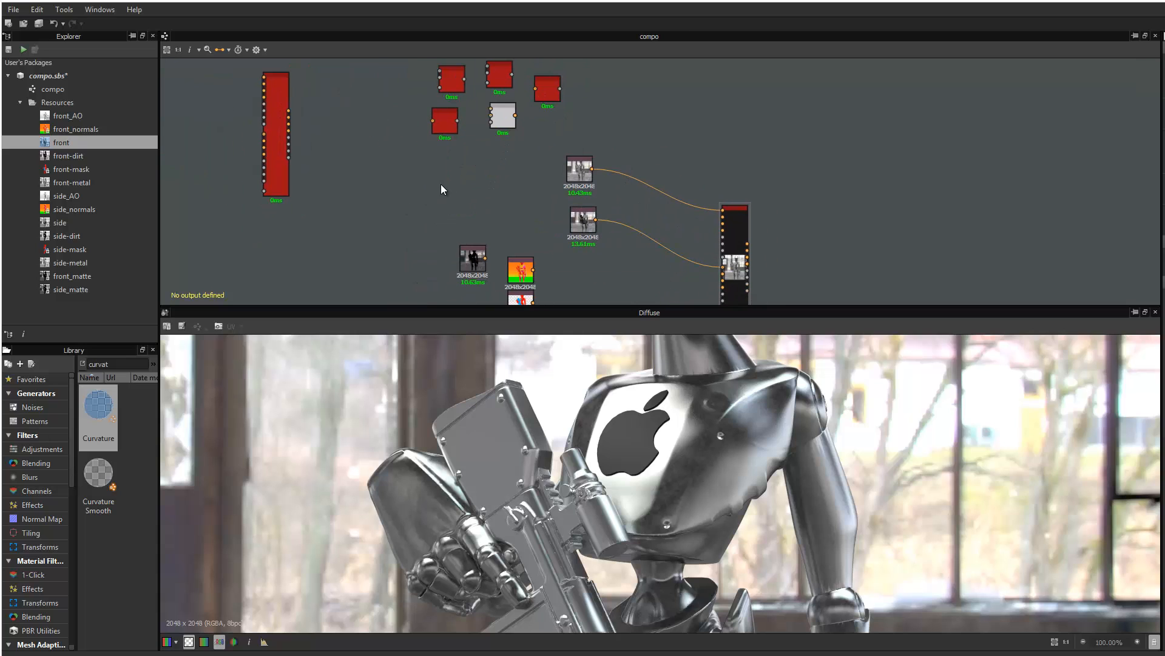
pyautogui.moveTo(274, 138); pyautogui.dragTo(319, 165)
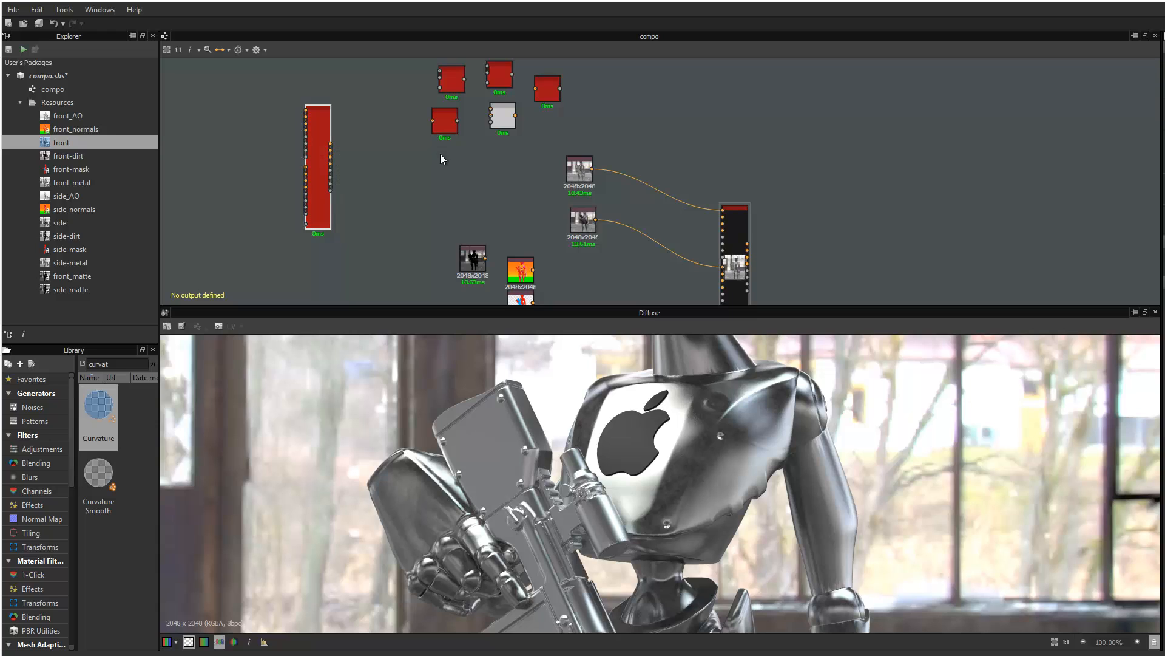
# Move the Curvature node out of the spare node group to below the second connected bitmap, between the normals bitmap and the Material Blend
pyautogui.moveTo(679, 212); pyautogui.dragTo(533, 178, button='middle')
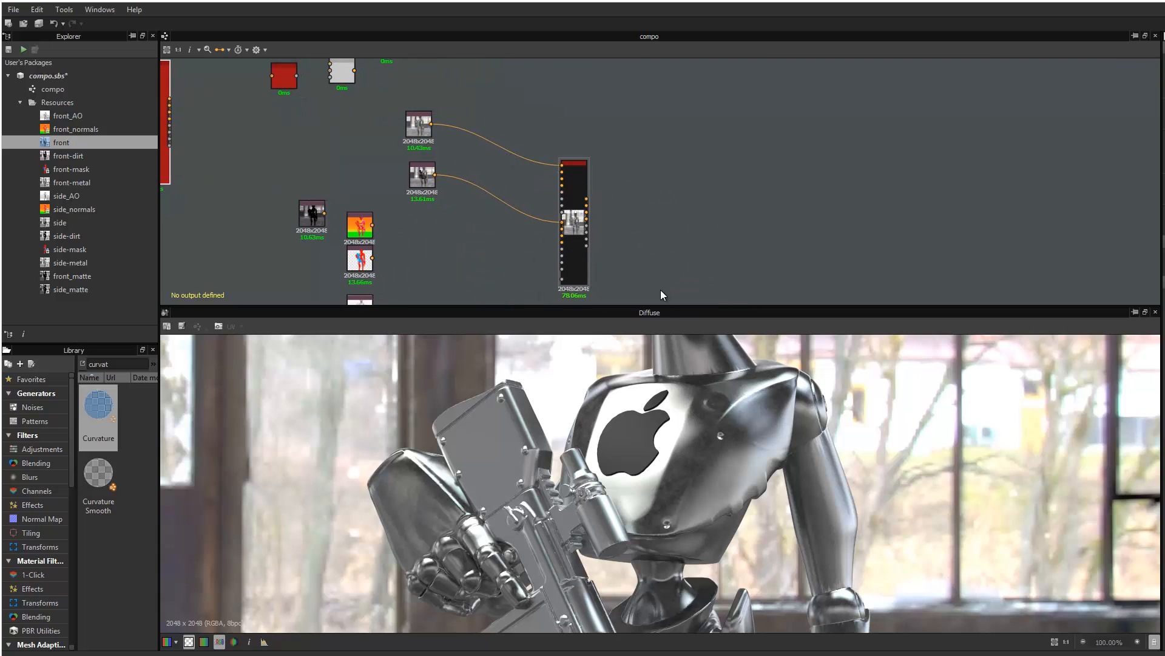
pyautogui.moveTo(663, 558); pyautogui.dragTo(640, 655, button='middle')
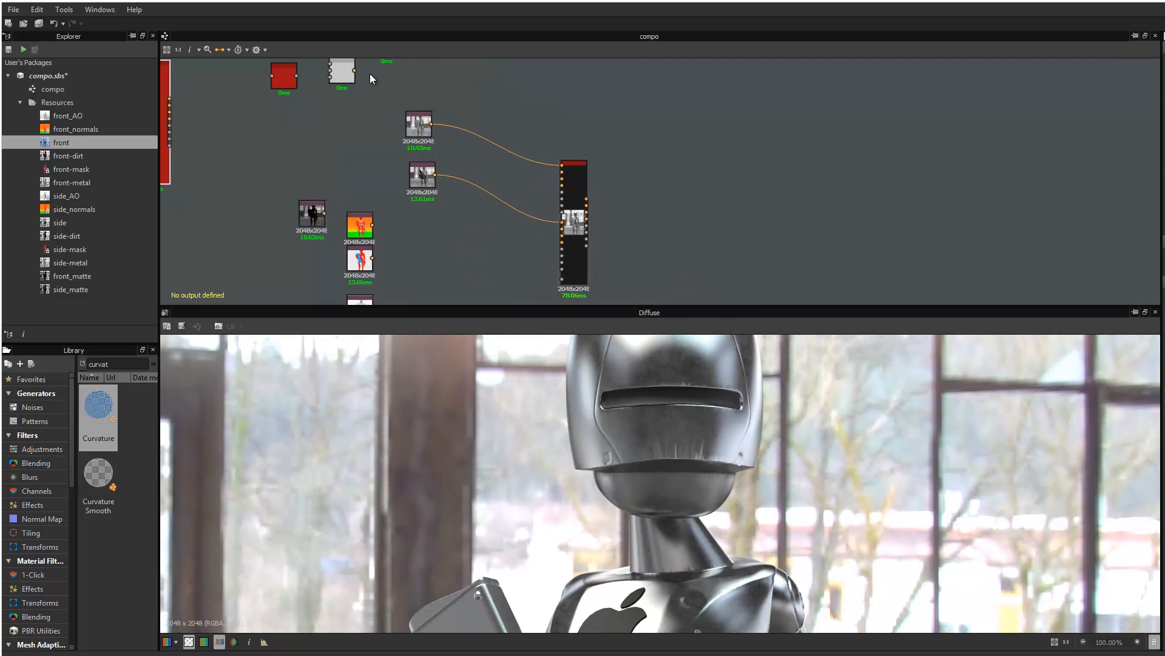
pyautogui.moveTo(471, 100); pyautogui.dragTo(502, 131, button='middle')
pyautogui.moveTo(400, 175); pyautogui.dragTo(377, 129, button='middle')
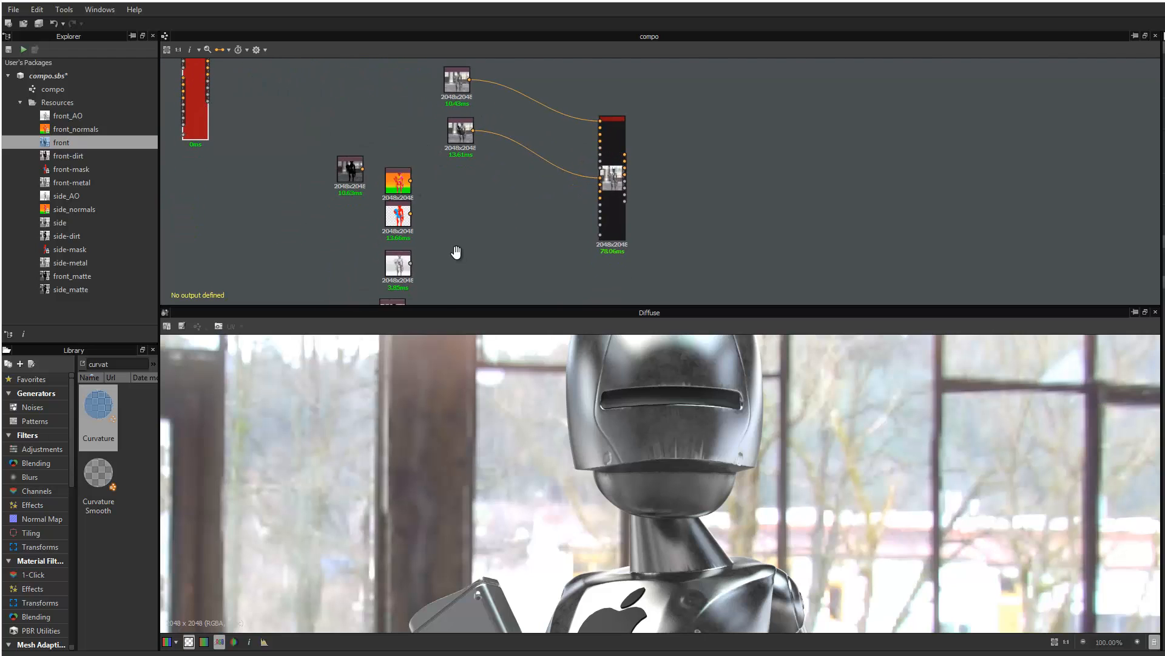
pyautogui.moveTo(455, 252); pyautogui.dragTo(453, 245, button='middle')
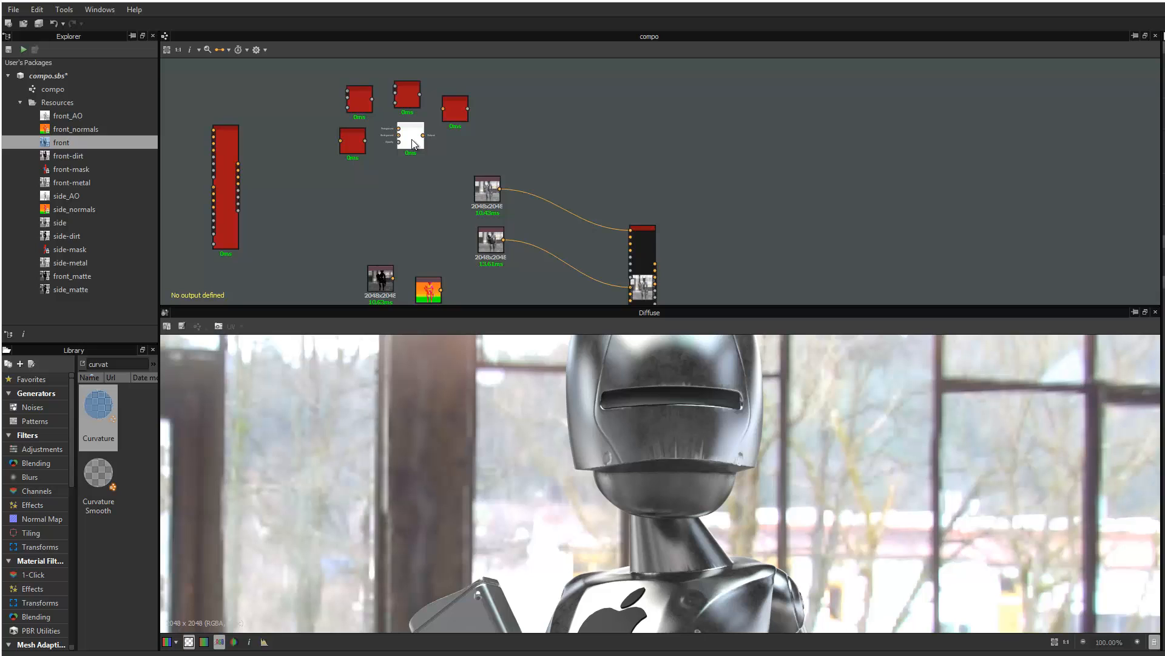
pyautogui.scroll(3, 402, 133)
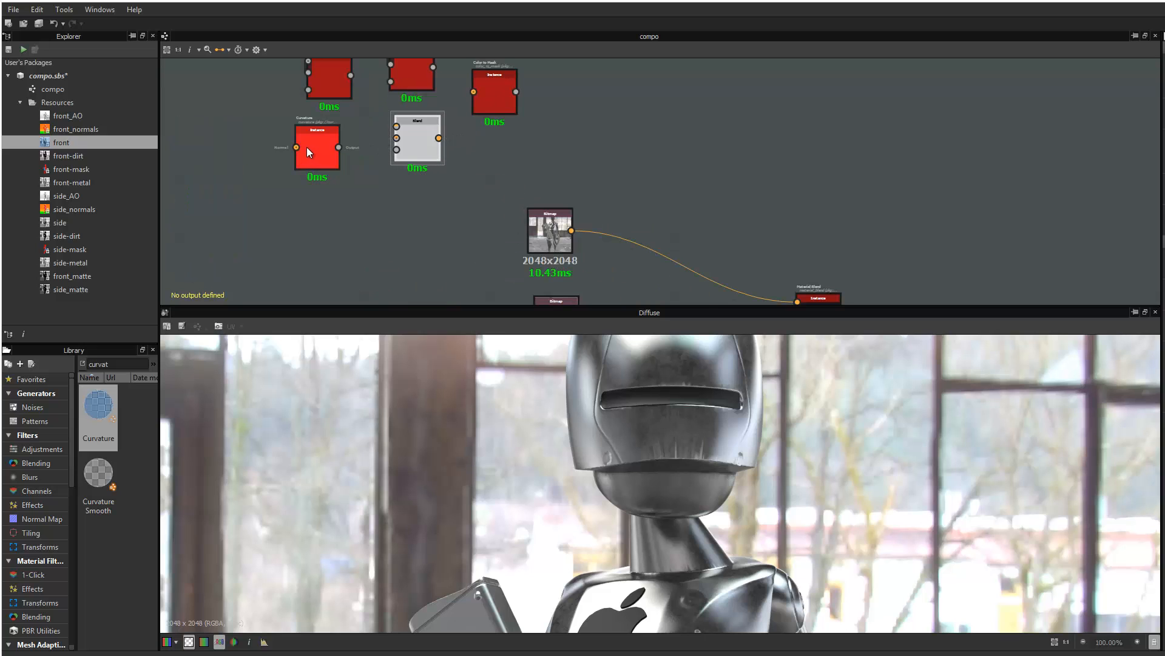
pyautogui.moveTo(307, 147); pyautogui.dragTo(646, 257)
pyautogui.scroll(8, 647, 256)
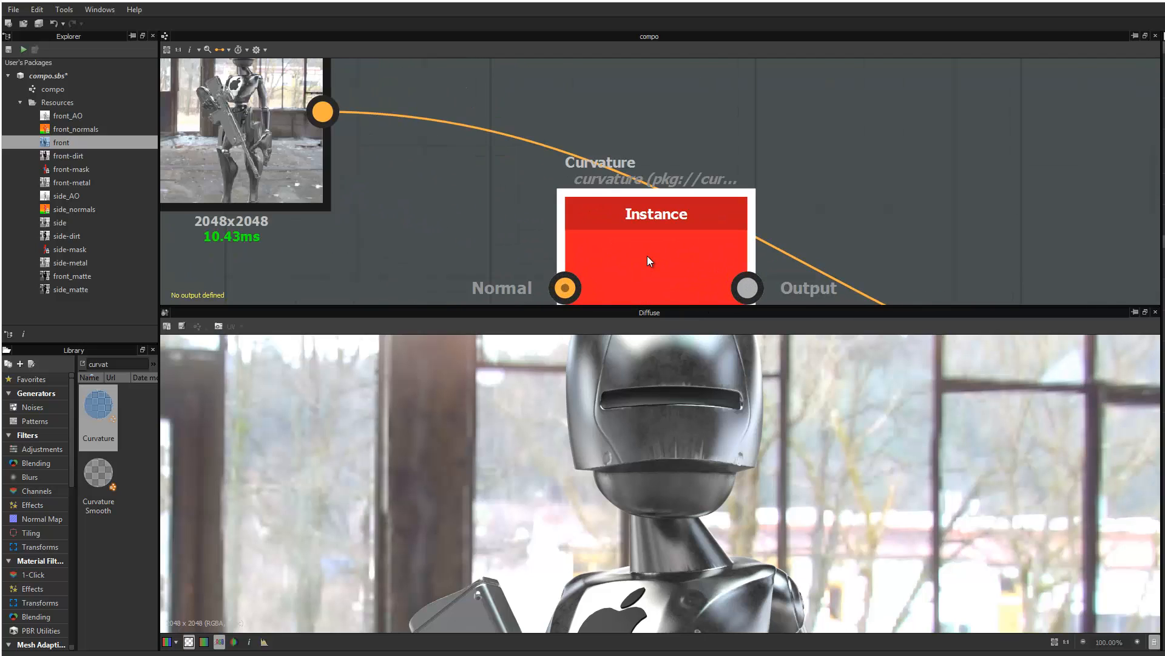
pyautogui.scroll(-4, 647, 256)
pyautogui.moveTo(629, 301); pyautogui.dragTo(580, 135, button='middle')
pyautogui.moveTo(593, 270)
pyautogui.mouseDown(button='middle')
pyautogui.moveTo(572, 224)
pyautogui.moveTo(573, 263)
pyautogui.mouseUp(button='middle')
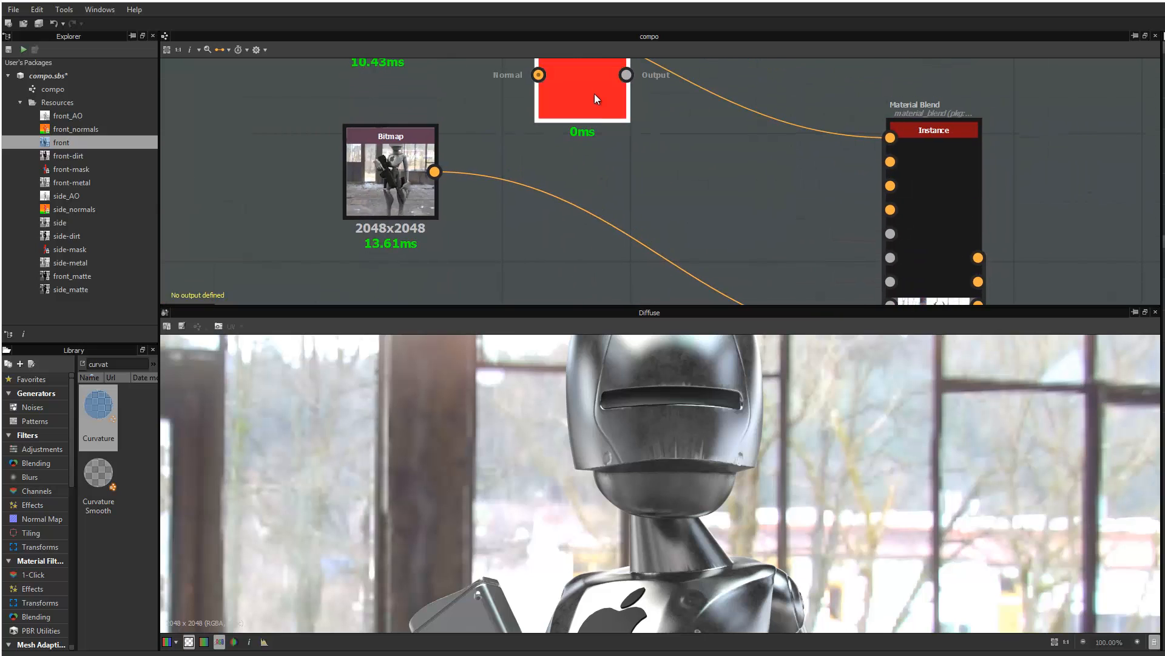
pyautogui.moveTo(595, 93); pyautogui.dragTo(560, 288)
pyautogui.scroll(-1, 475, 132)
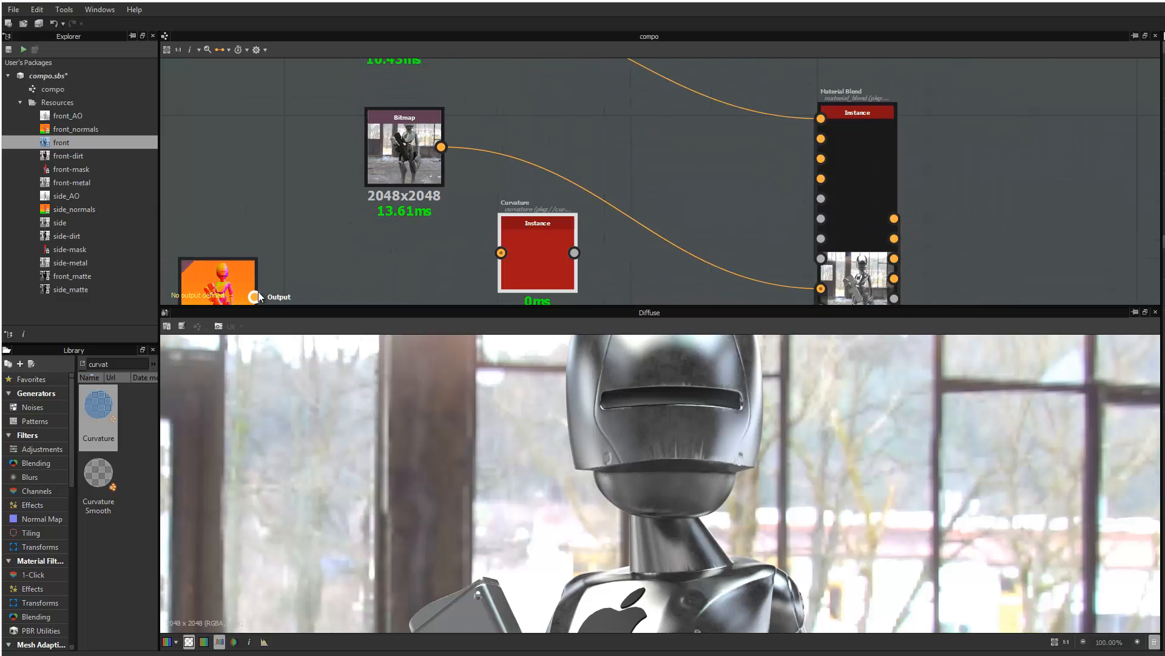
# Connect the normals bitmap to the Curvature node's input and preview the Curvature output
pyautogui.moveTo(255, 296); pyautogui.dragTo(501, 252)
pyautogui.doubleClick(531, 246)
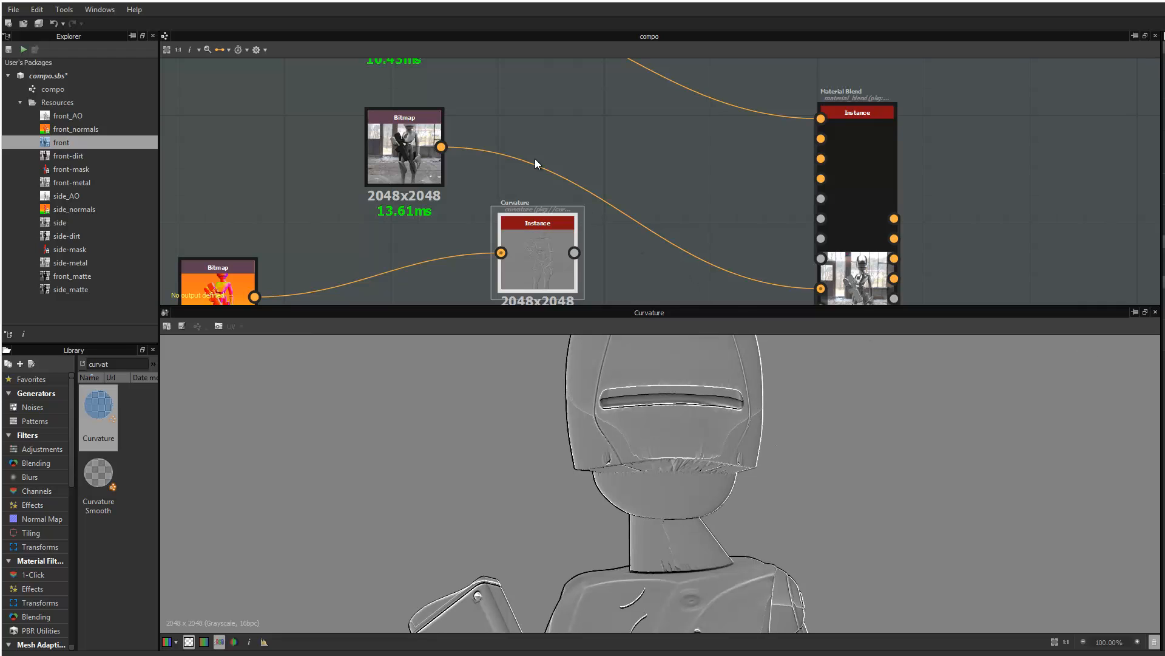
# Try feeding the Curvature output directly into the Material Blend's Grayscale Mask input, and remove that link
pyautogui.moveTo(577, 200); pyautogui.dragTo(392, 113, button='middle')
pyautogui.moveTo(476, 214); pyautogui.dragTo(454, 156, button='middle')
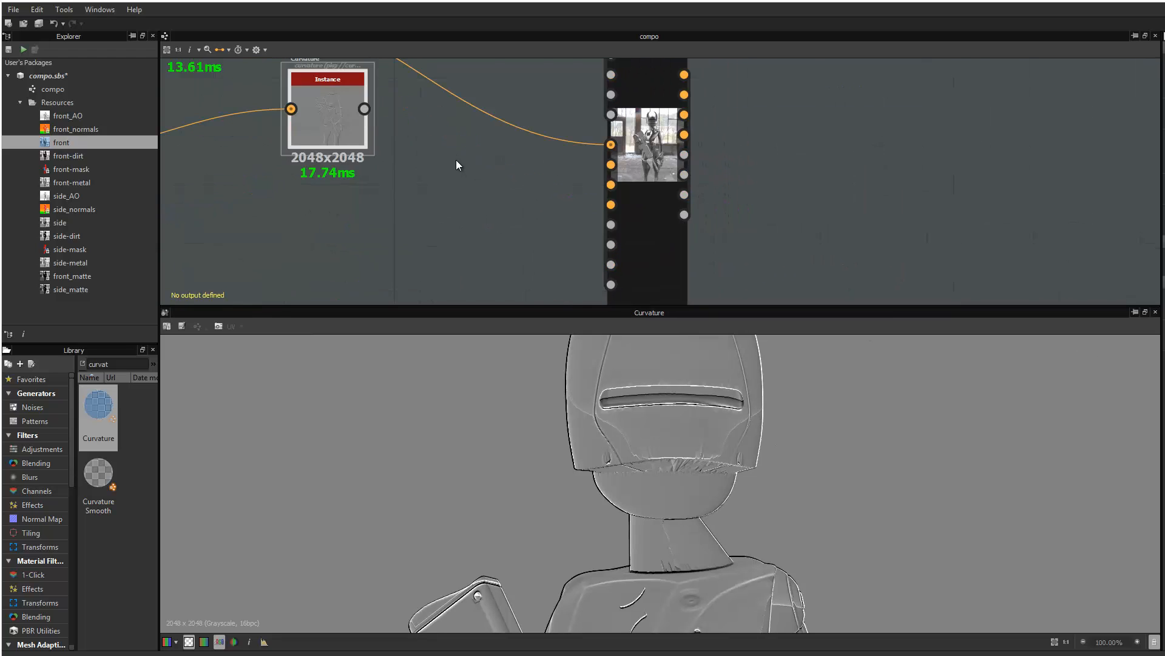
pyautogui.scroll(-1, 456, 159)
pyautogui.moveTo(382, 117); pyautogui.dragTo(587, 289)
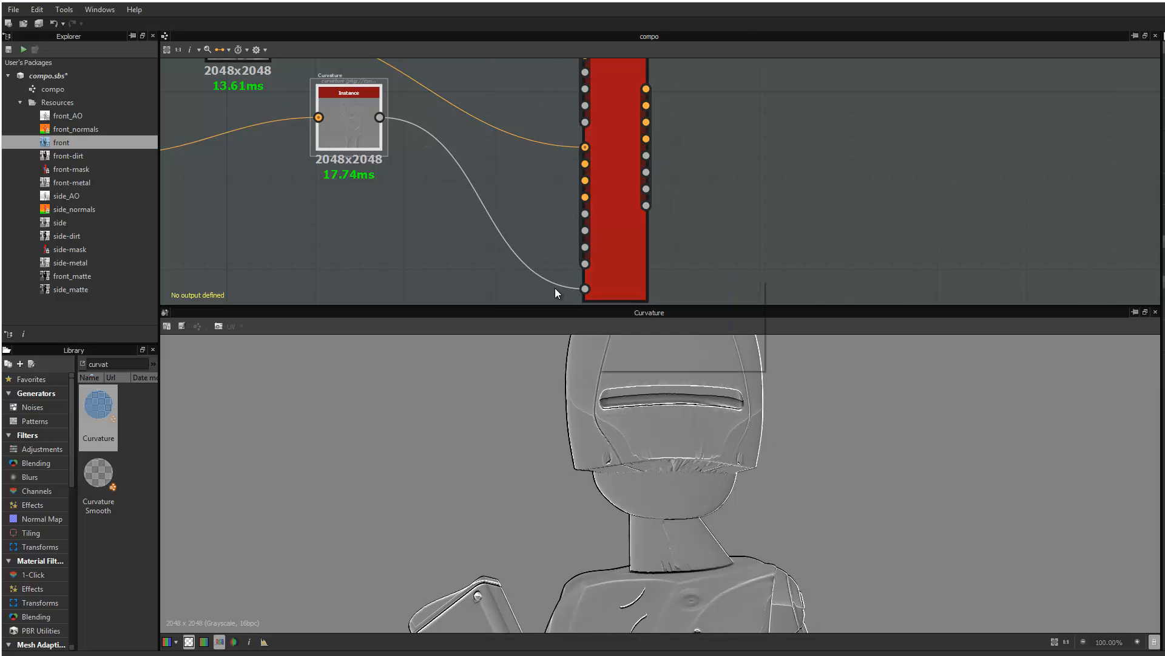
pyautogui.press('Delete')
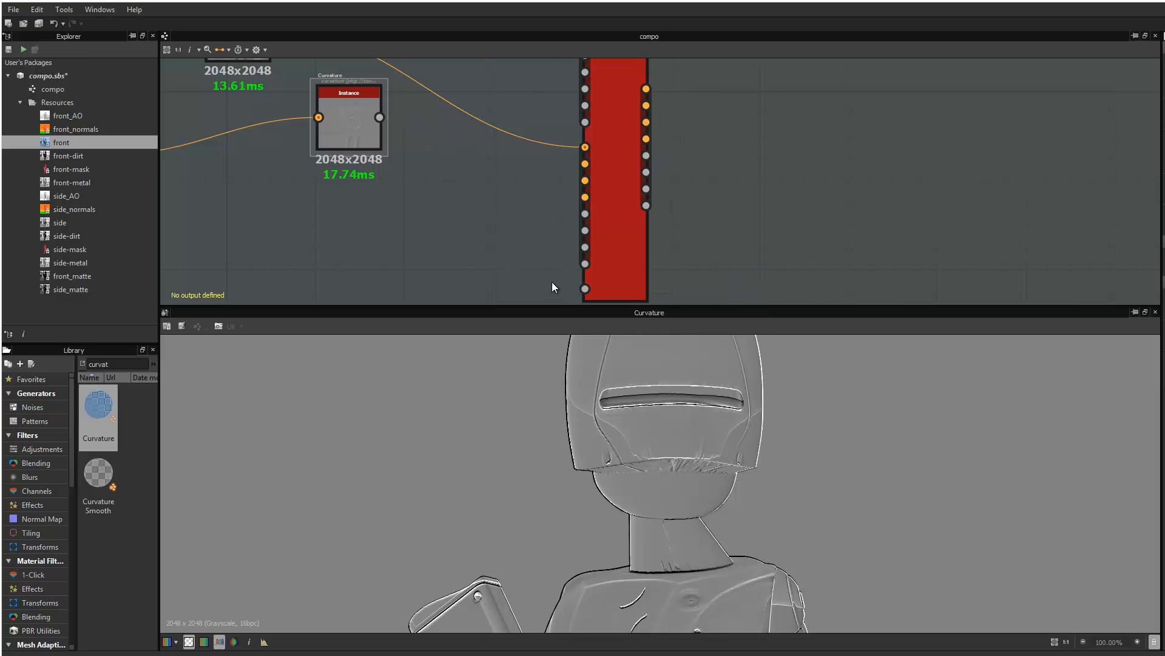
# Make a copy of the Metal Edge Wear node in the spare node group
pyautogui.moveTo(591, 251); pyautogui.dragTo(812, 379, button='middle')
pyautogui.moveTo(682, 276); pyautogui.dragTo(785, 577, button='middle')
pyautogui.scroll(1, 435, 216)
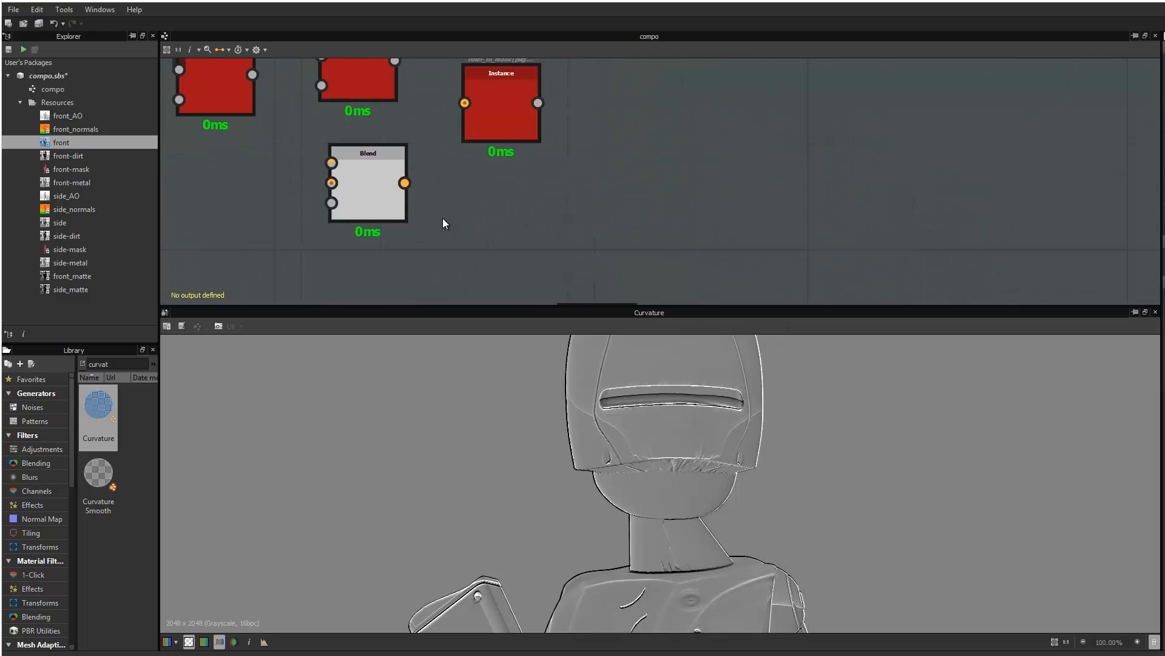
pyautogui.scroll(1, 443, 218)
pyautogui.moveTo(383, 92); pyautogui.dragTo(597, 233, button='middle')
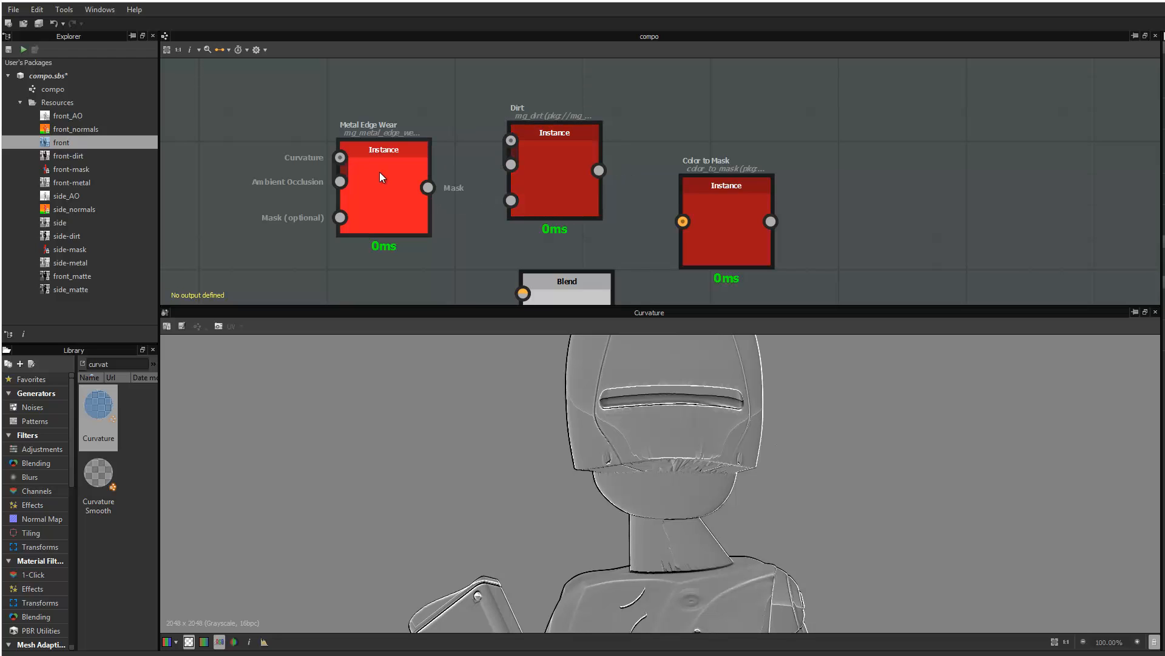
pyautogui.moveTo(380, 172); pyautogui.dragTo(364, 133)
pyautogui.hotkey('ctrl', 'c')
pyautogui.hotkey('ctrl', 'v')
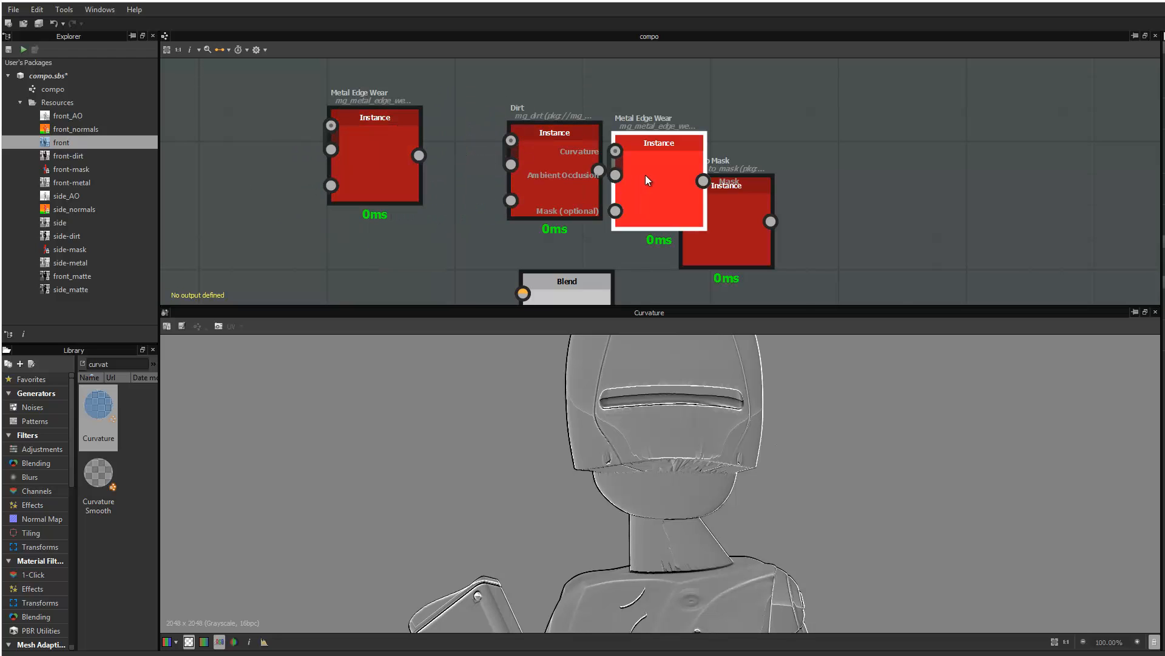
# Move the Metal Edge Wear copy out of the spare group to between the Curvature node and the connected Material Blend
pyautogui.moveTo(645, 175); pyautogui.dragTo(837, 286)
pyautogui.moveTo(535, 178); pyautogui.dragTo(415, 71, button='middle')
pyautogui.scroll(-2, 403, 120)
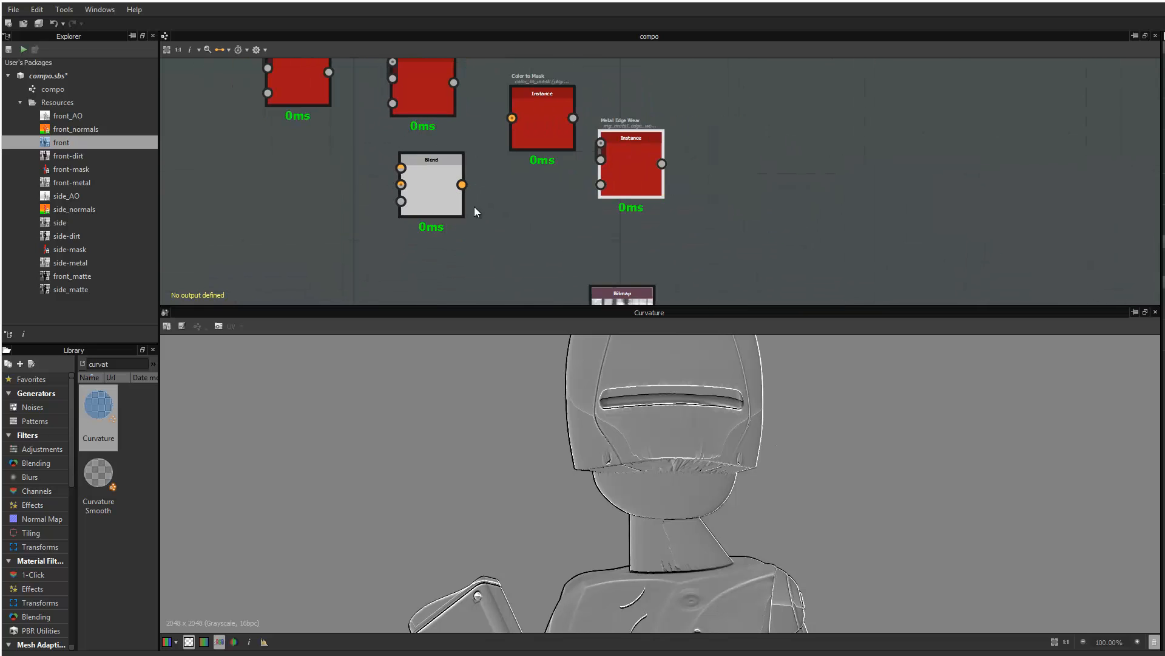
pyautogui.moveTo(679, 250); pyautogui.dragTo(647, 166, button='middle')
pyautogui.moveTo(596, 92); pyautogui.dragTo(683, 297)
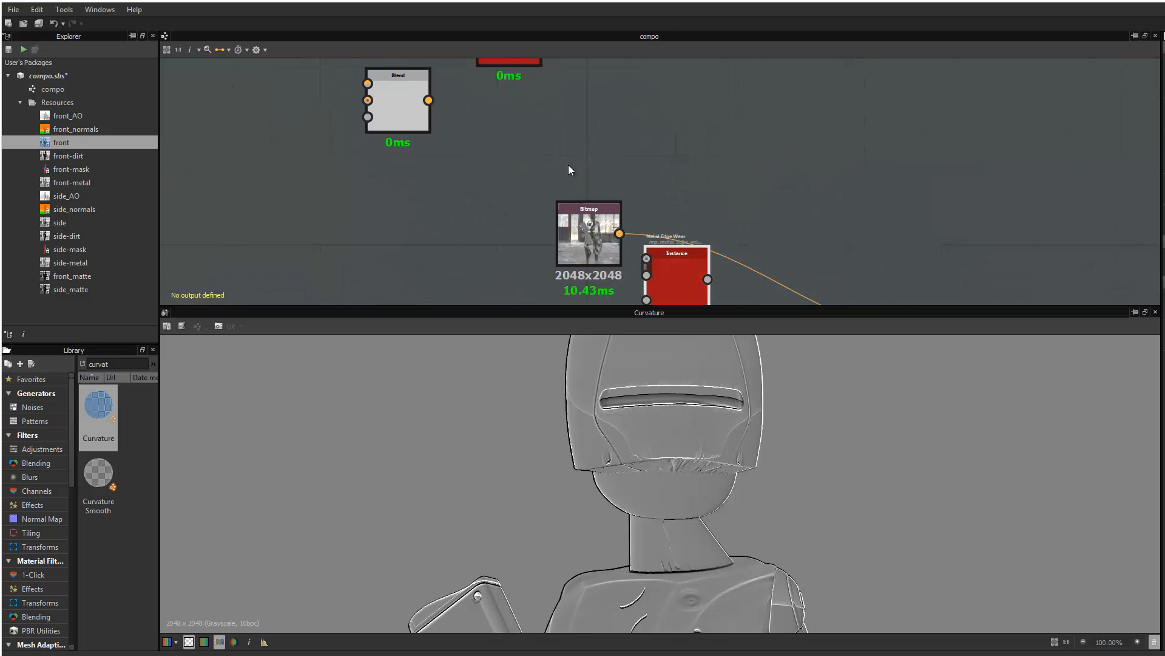
pyautogui.moveTo(634, 219); pyautogui.dragTo(429, 65, button='middle')
pyautogui.moveTo(484, 119); pyautogui.dragTo(665, 293)
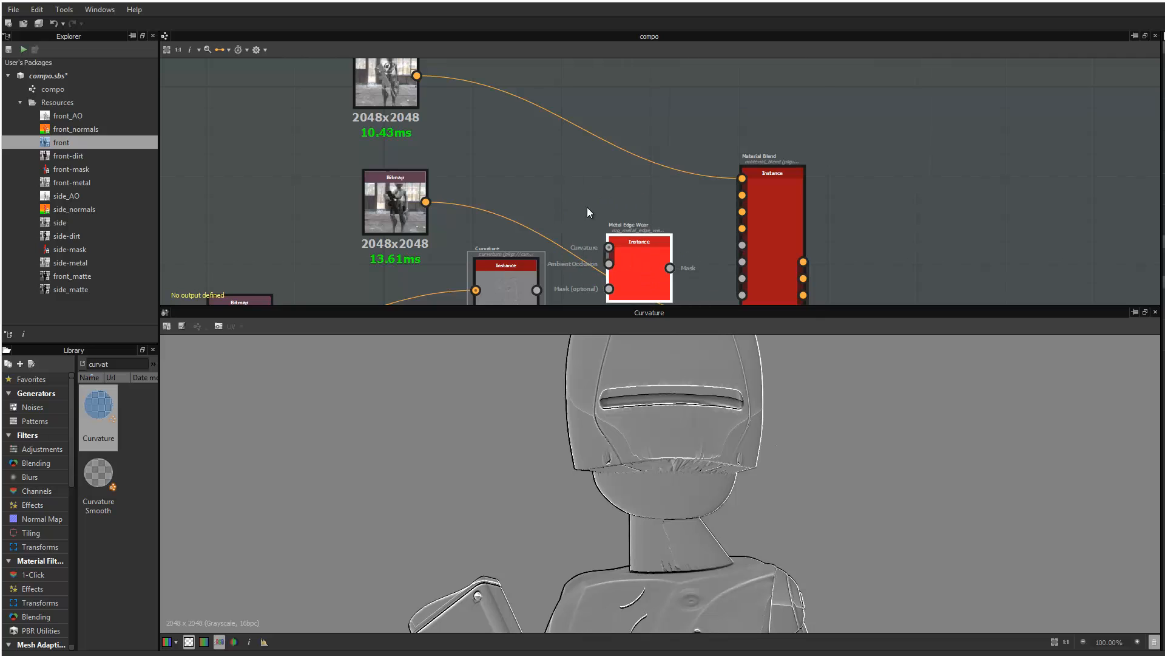
pyautogui.moveTo(595, 219); pyautogui.dragTo(597, 89, button='middle')
pyautogui.moveTo(665, 150); pyautogui.dragTo(665, 268)
# Wire Curvature and the ambient occlusion bitmap through Metal Edge Wear into the Material Blend's Grayscale Mask, and preview the Diffuse output
pyautogui.moveTo(549, 161); pyautogui.dragTo(613, 239)
pyautogui.click(614, 240)
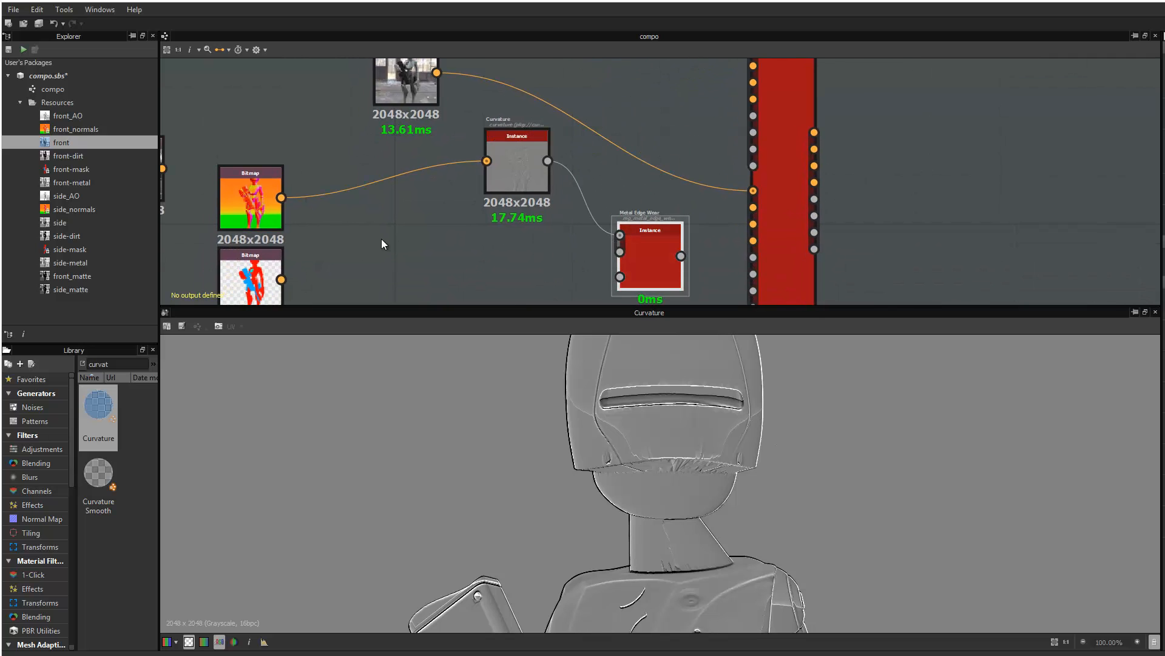
pyautogui.moveTo(401, 240); pyautogui.dragTo(548, 37, button='middle')
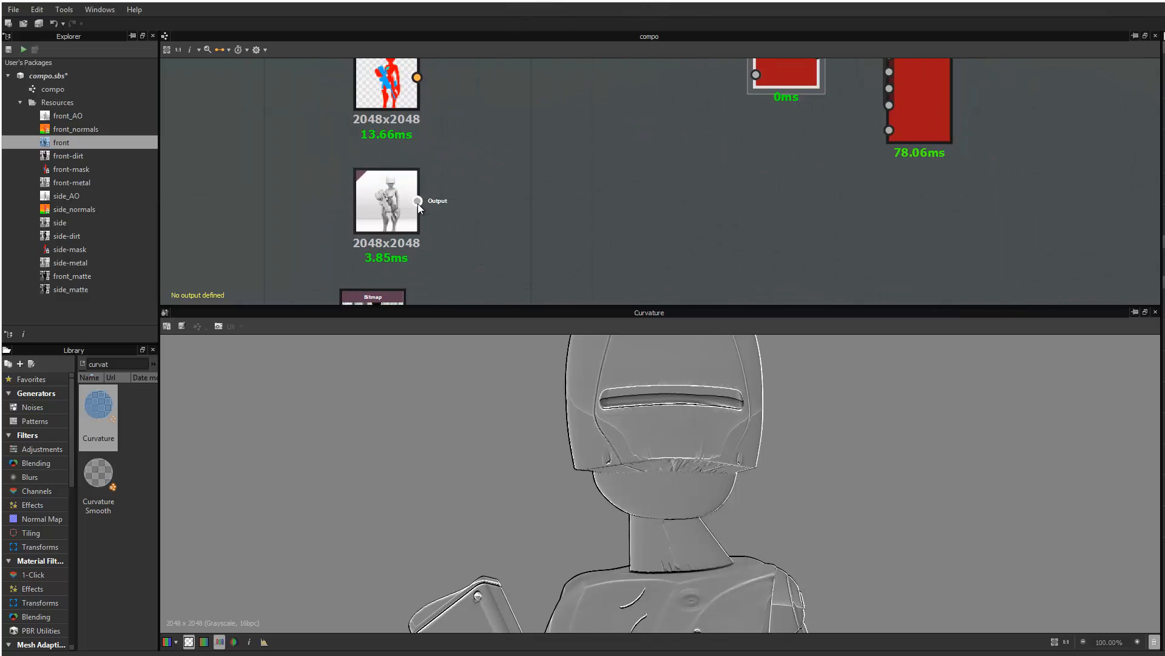
pyautogui.moveTo(417, 201); pyautogui.dragTo(689, 262)
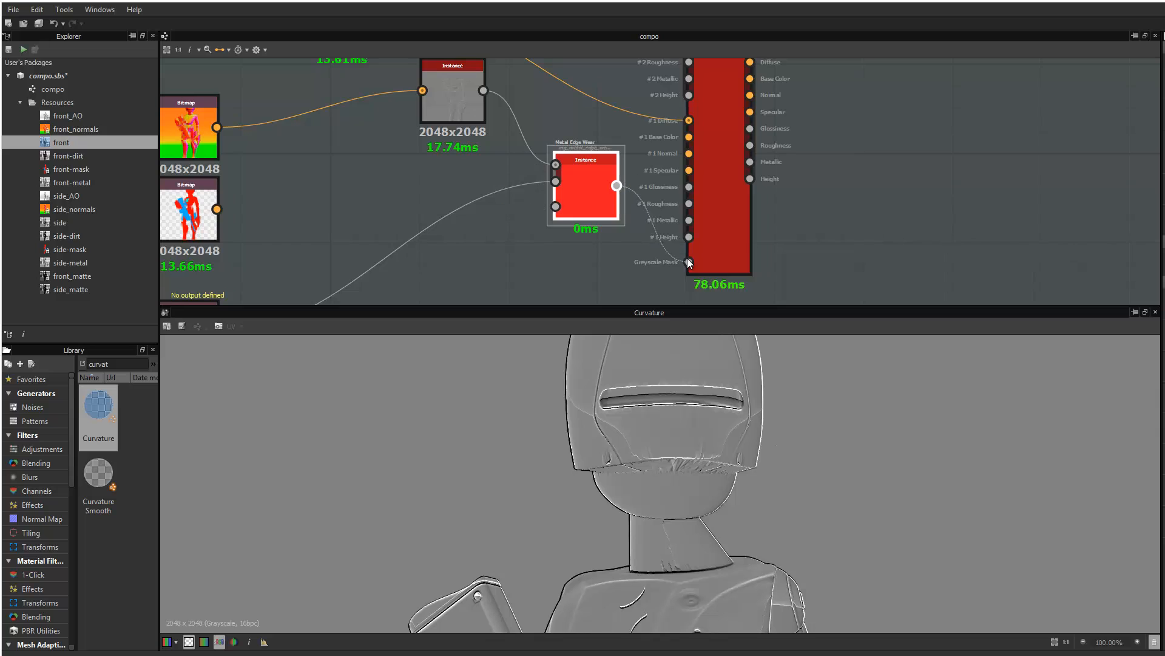
pyautogui.doubleClick(724, 180)
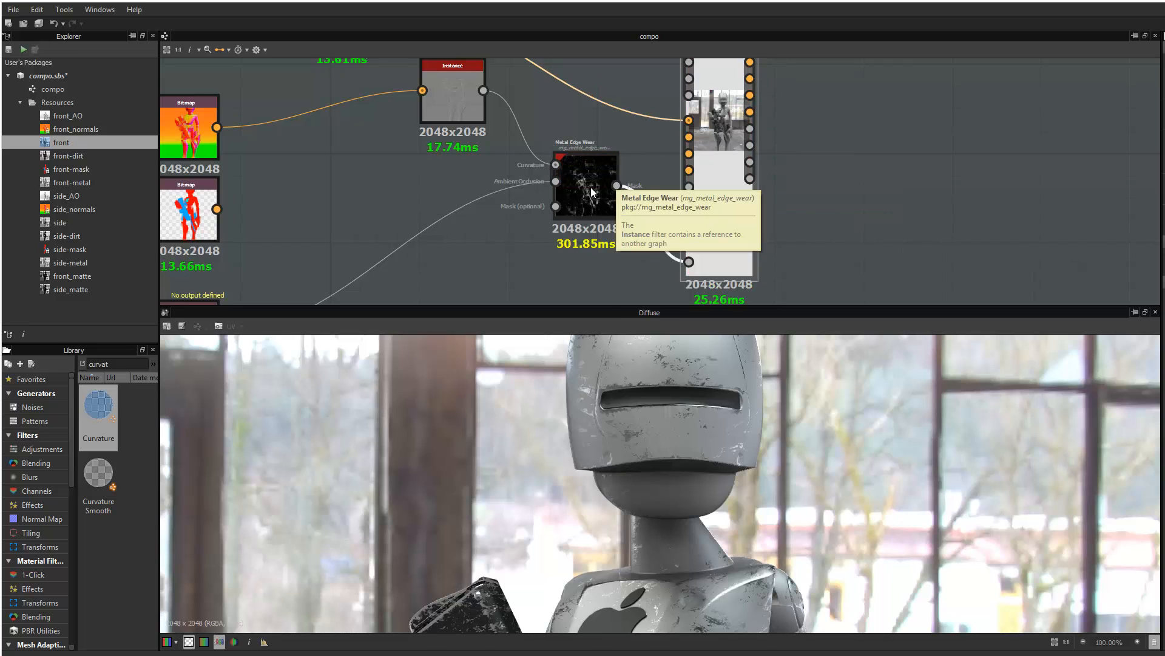
# Select the Metal Edge Wear node and examine the edge wear on the robot's helmet, chest, arms and rifle in the Diffuse preview
pyautogui.click(591, 187)
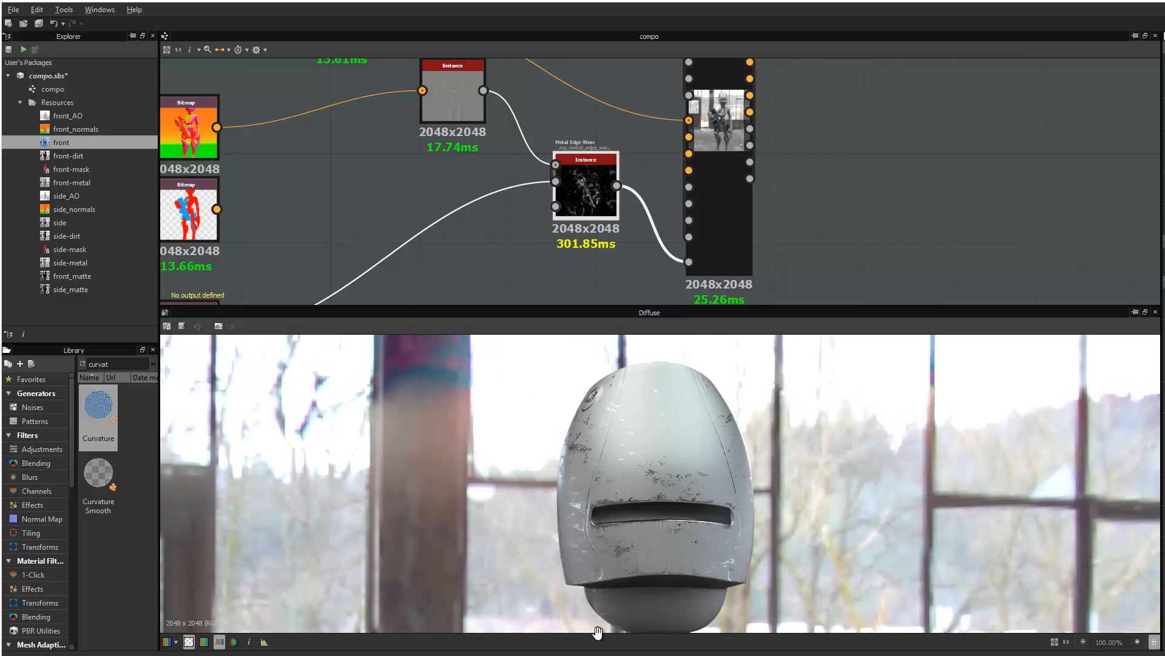
pyautogui.moveTo(598, 631); pyautogui.dragTo(573, 215, button='middle')
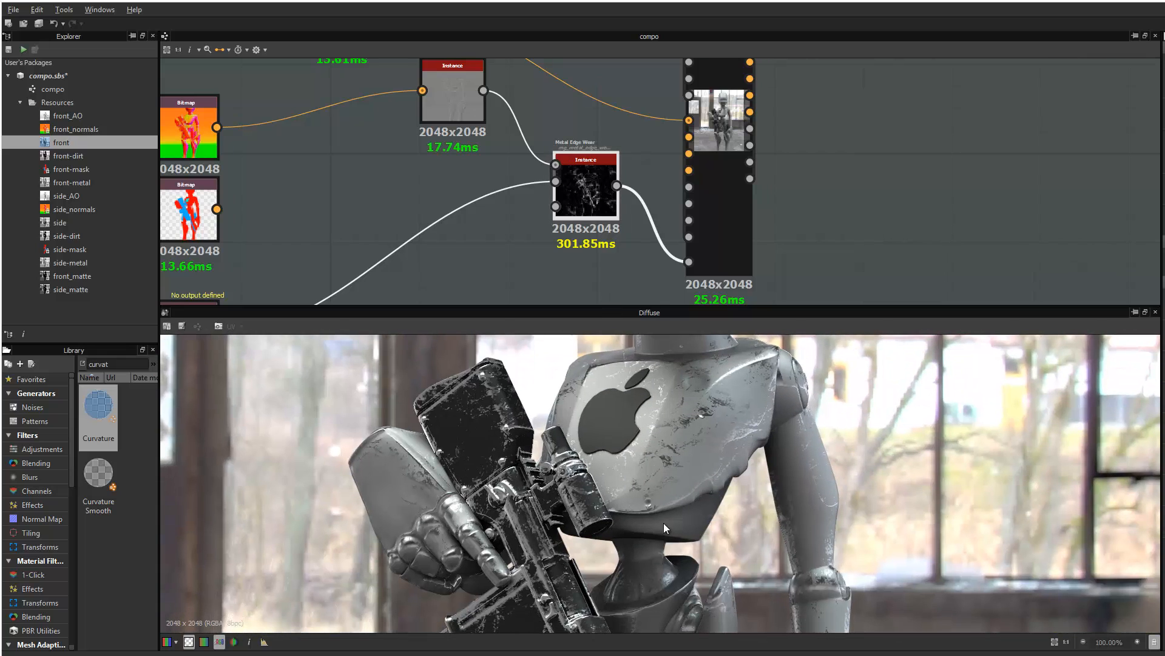
pyautogui.moveTo(664, 523); pyautogui.dragTo(425, 506, button='middle')
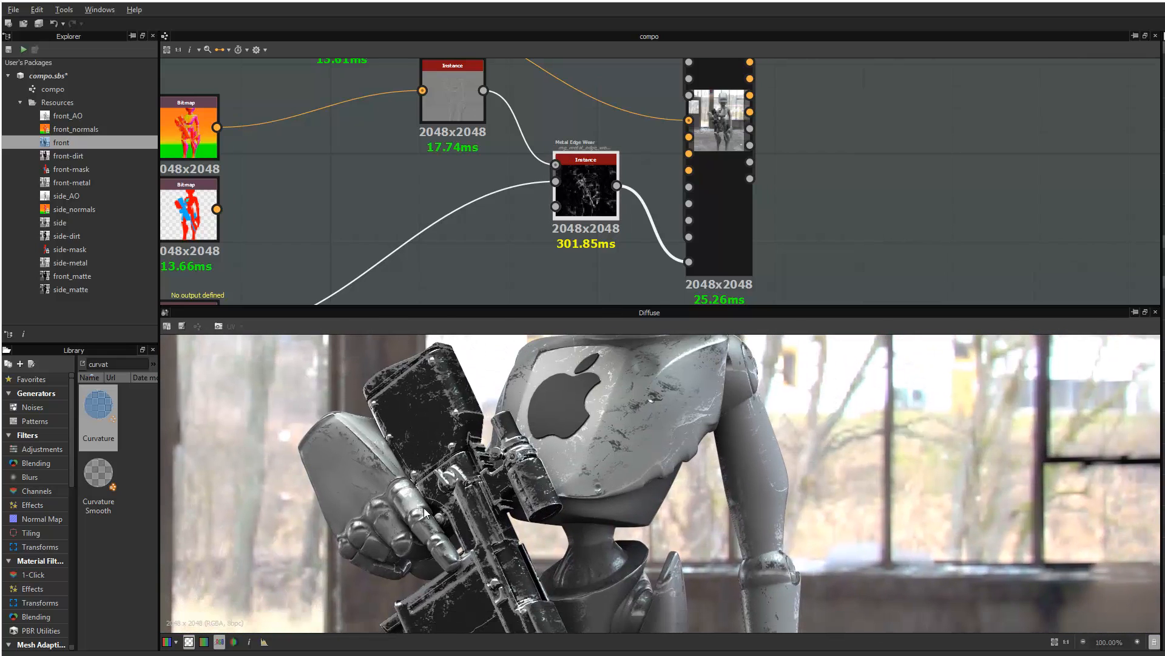
pyautogui.moveTo(626, 424); pyautogui.dragTo(381, 468, button='middle')
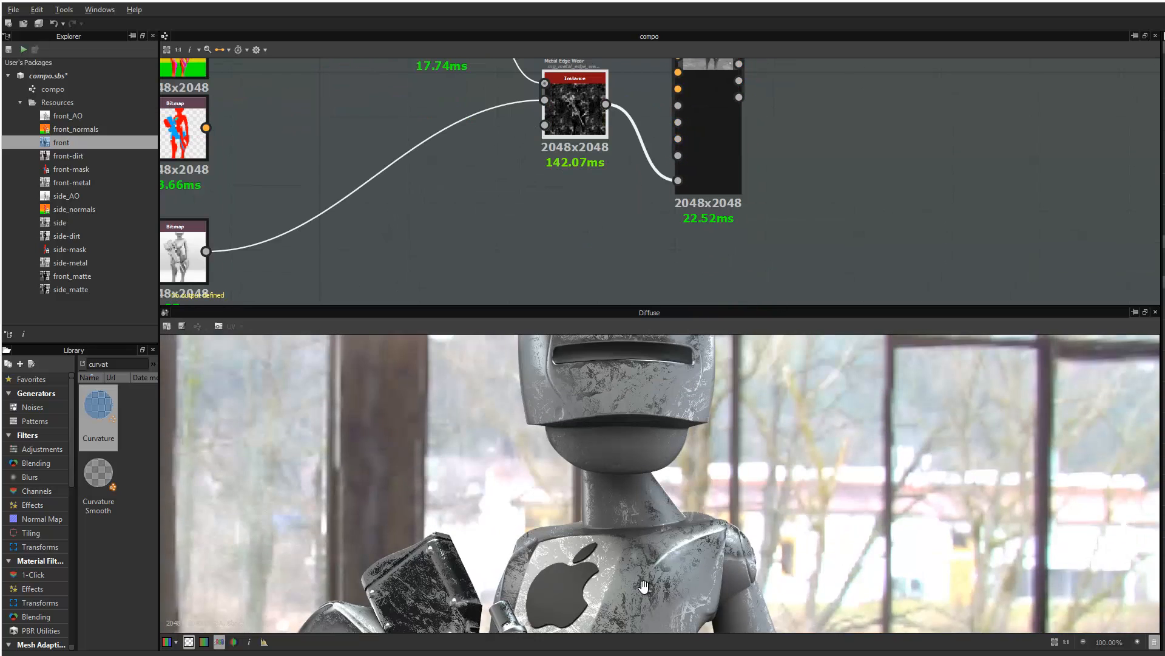
pyautogui.moveTo(637, 516); pyautogui.dragTo(520, 596, button='middle')
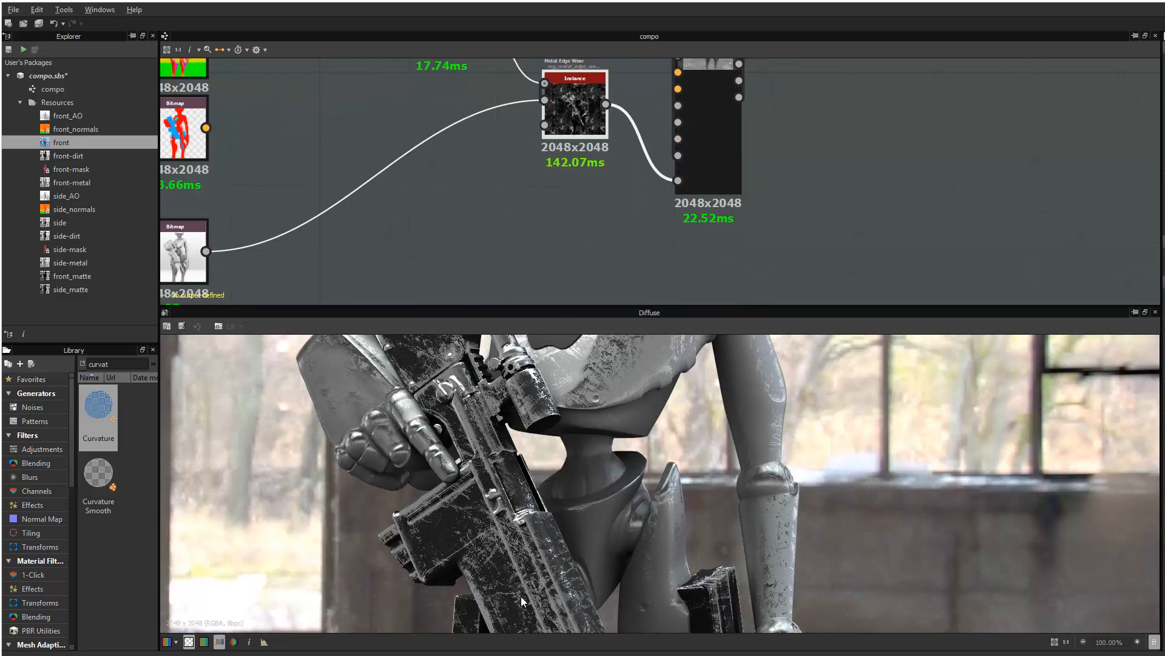
pyautogui.moveTo(504, 339); pyautogui.dragTo(485, 522, button='middle')
pyautogui.moveTo(480, 430); pyautogui.dragTo(475, 494, button='middle')
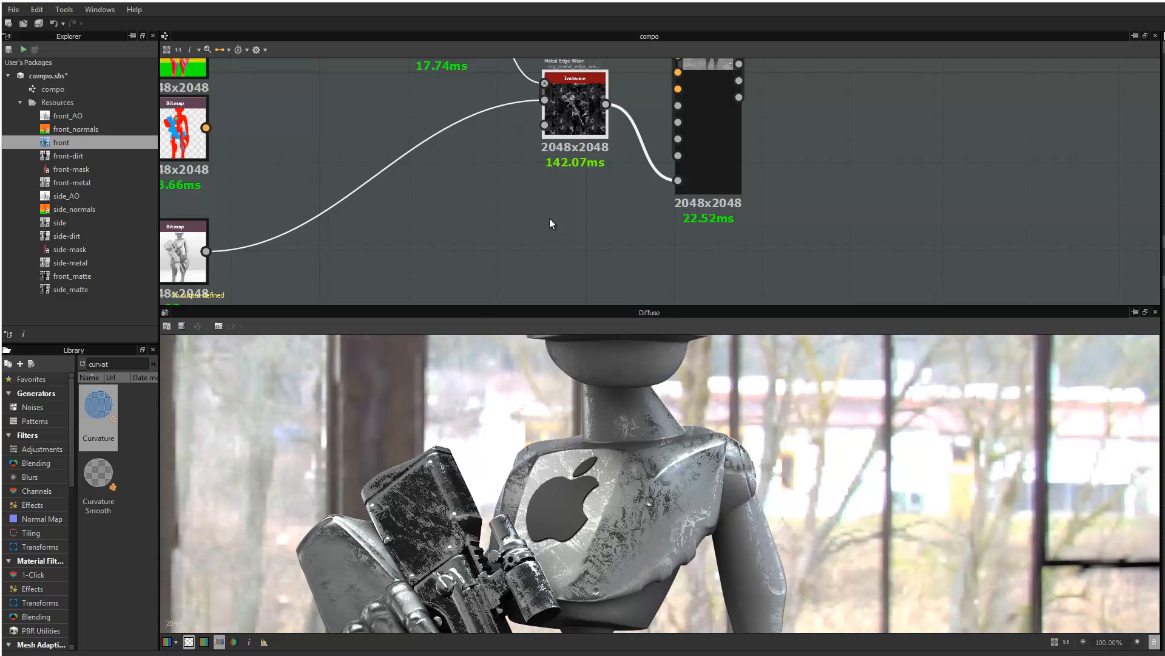
pyautogui.moveTo(548, 217); pyautogui.dragTo(486, 326, button='middle')
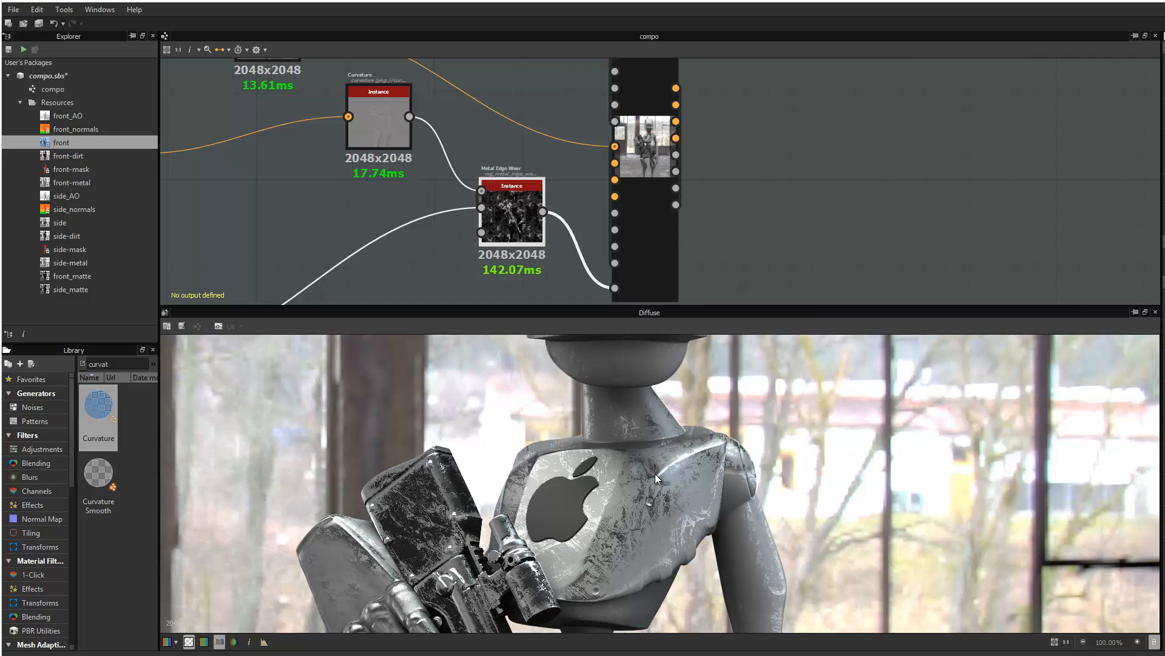
pyautogui.scroll(5, 657, 474)
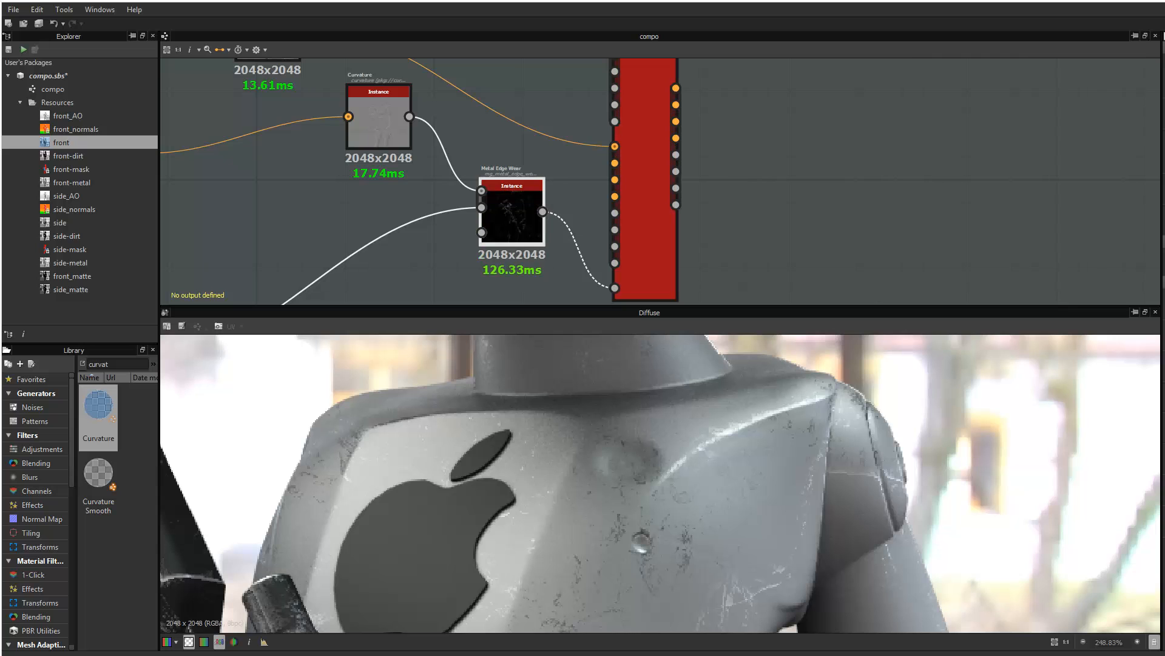
pyautogui.scroll(-8, 811, 481)
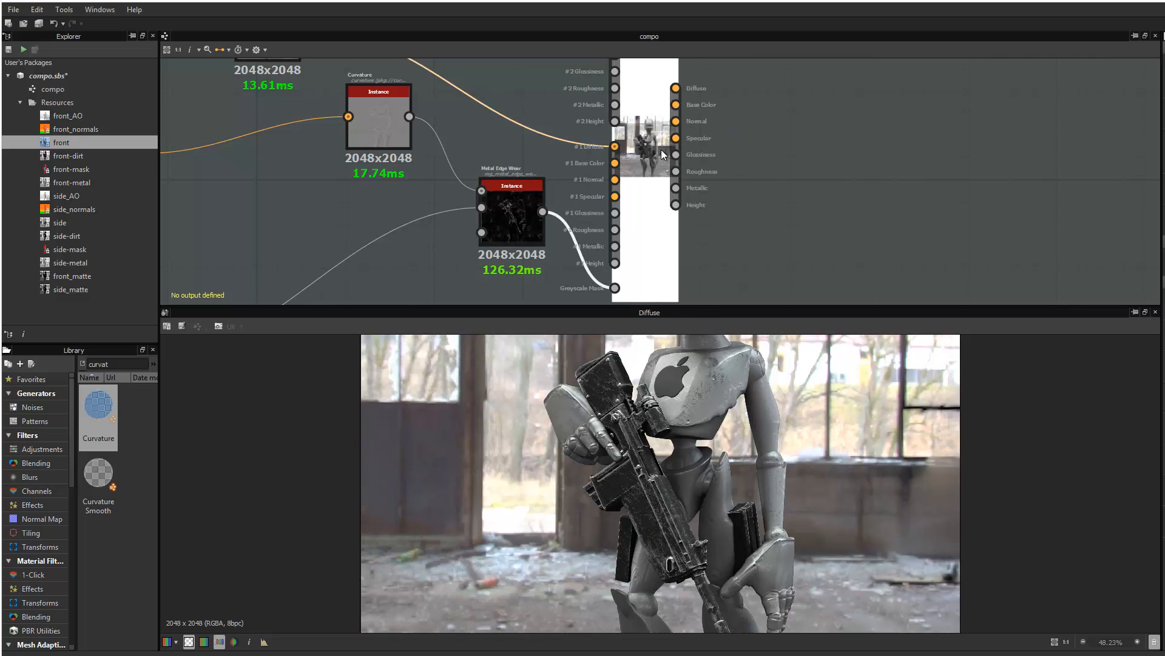
# Duplicate the connected Material Blend node beside the original and delete the copy's inherited input links
pyautogui.scroll(-5, 661, 150)
pyautogui.moveTo(738, 223); pyautogui.dragTo(679, 166, button='middle')
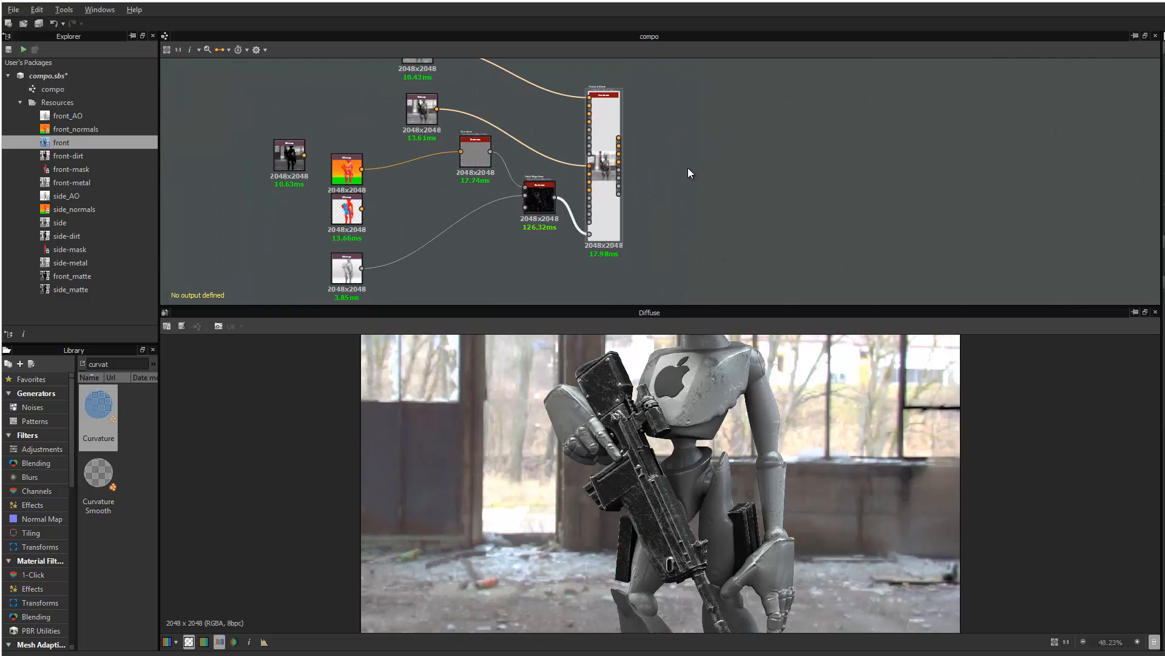
pyautogui.hotkey('ctrl', 'd')
pyautogui.moveTo(658, 165); pyautogui.dragTo(779, 138)
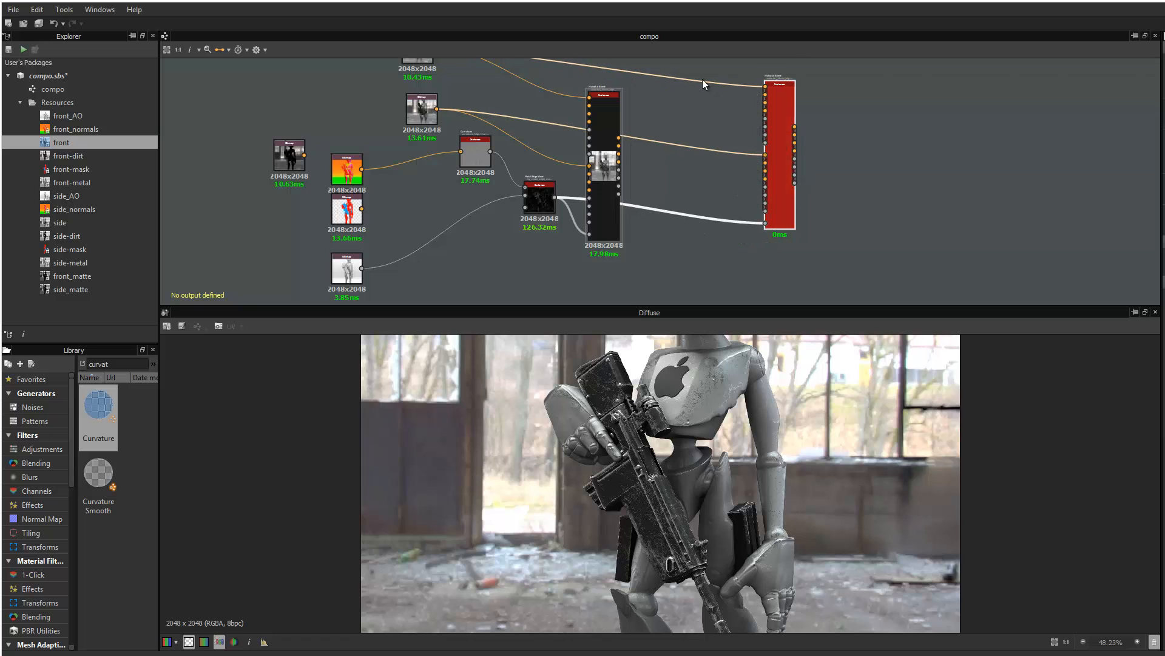
pyautogui.moveTo(702, 79); pyautogui.dragTo(705, 251)
pyautogui.press('Delete')
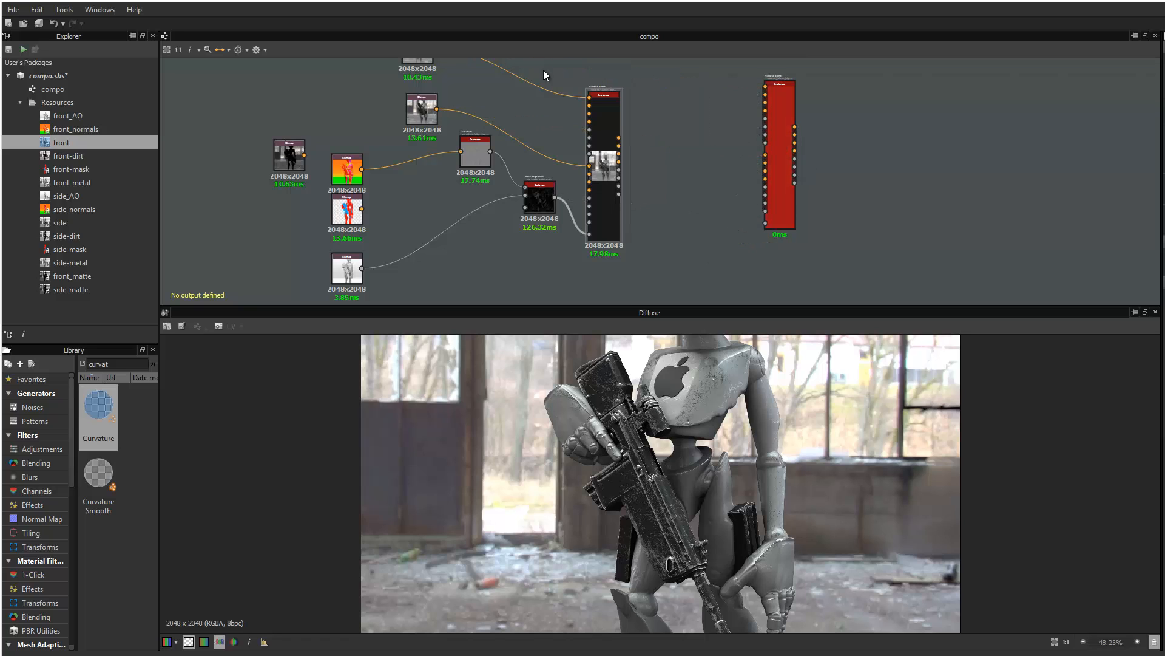
# Move the unlinked Material Blend copy to directly below the first Material Blend
pyautogui.moveTo(618, 139); pyautogui.dragTo(764, 154)
pyautogui.moveTo(726, 165); pyautogui.dragTo(726, 73, button='middle')
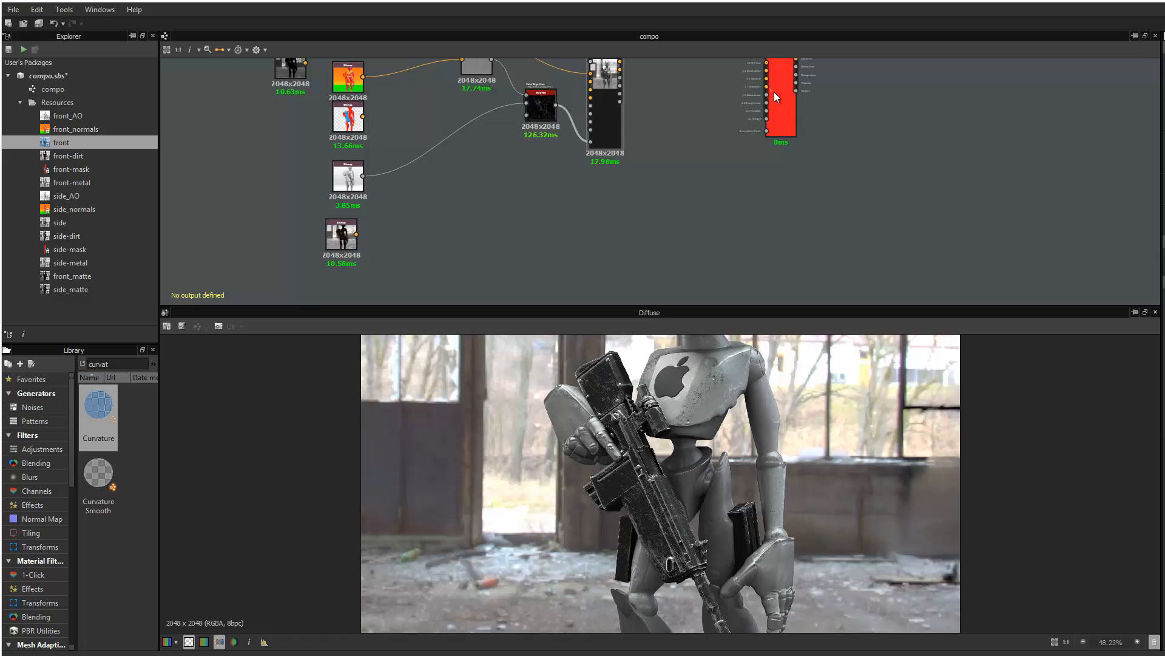
pyautogui.moveTo(785, 96); pyautogui.dragTo(569, 195)
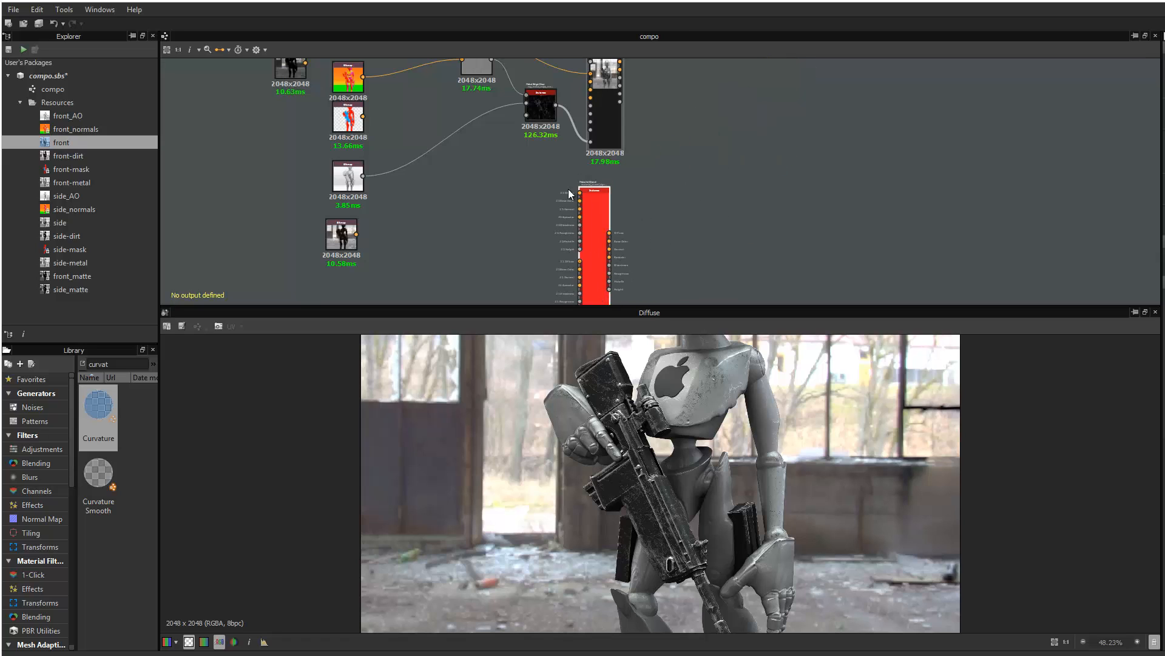
# Duplicate the Metal Edge Wear node with its input links and place the copy between the ambient occlusion bitmap and the second Material Blend
pyautogui.click(538, 105)
pyautogui.hotkey('ctrl', 'd')
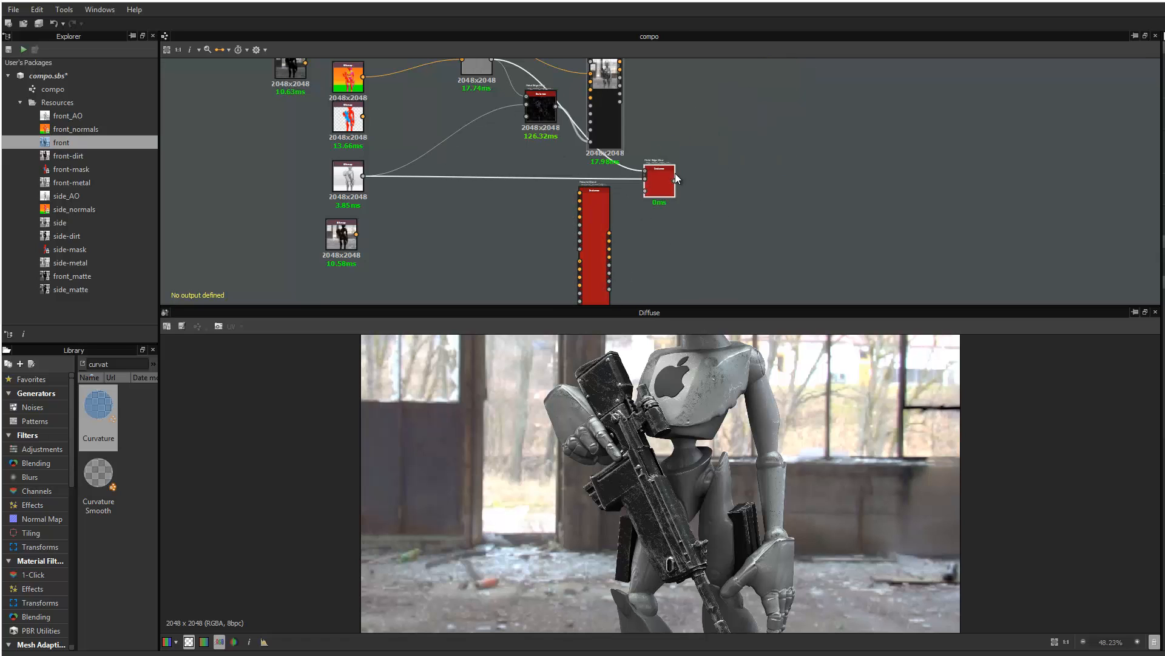
pyautogui.moveTo(675, 176); pyautogui.dragTo(488, 193)
pyautogui.moveTo(564, 104); pyautogui.dragTo(585, 157, button='middle')
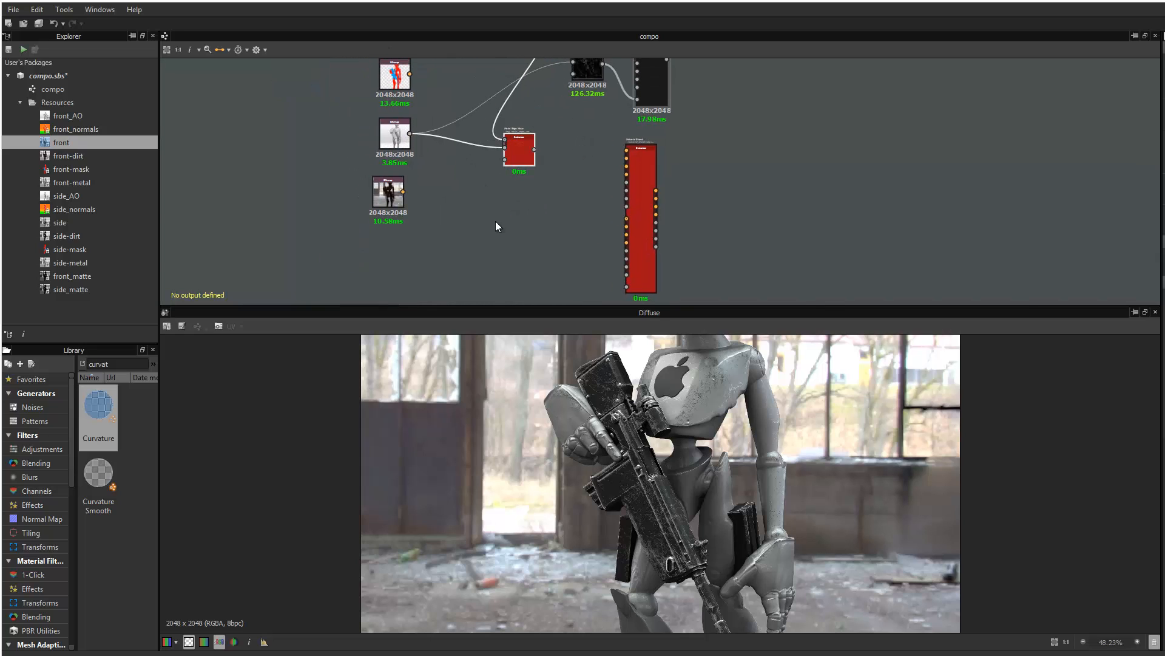
# Duplicate the Color to Mask node in the spare node group
pyautogui.moveTo(481, 141); pyautogui.dragTo(524, 310, button='middle')
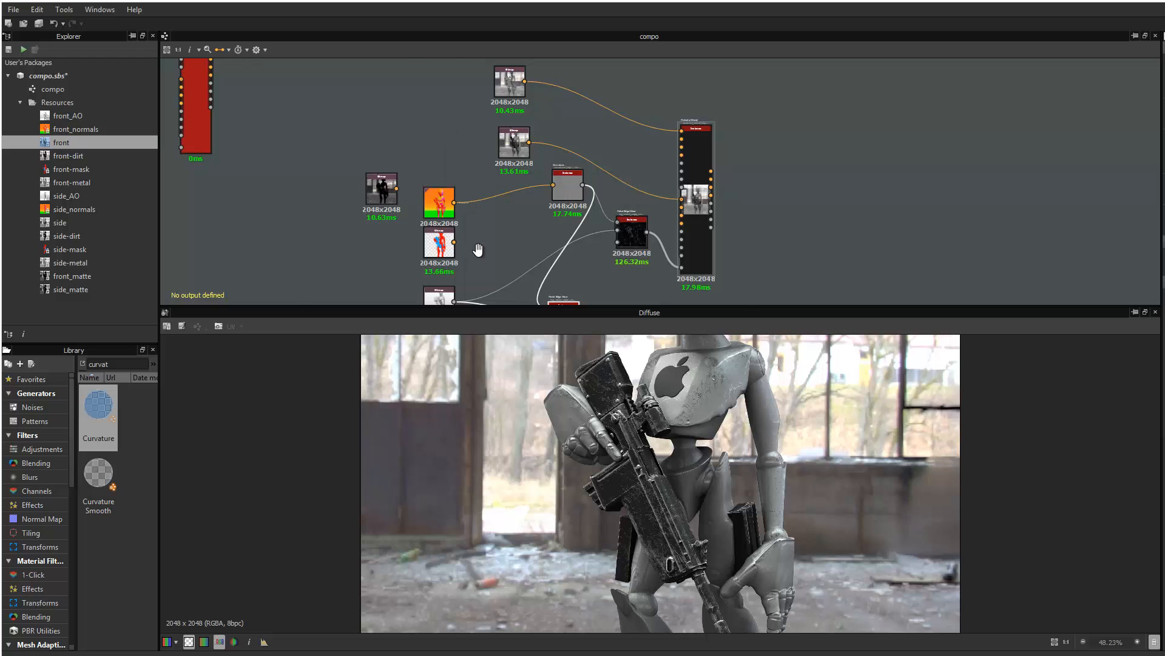
pyautogui.moveTo(476, 247); pyautogui.dragTo(533, 278, button='middle')
pyautogui.scroll(5, 456, 128)
pyautogui.scroll(2, 457, 127)
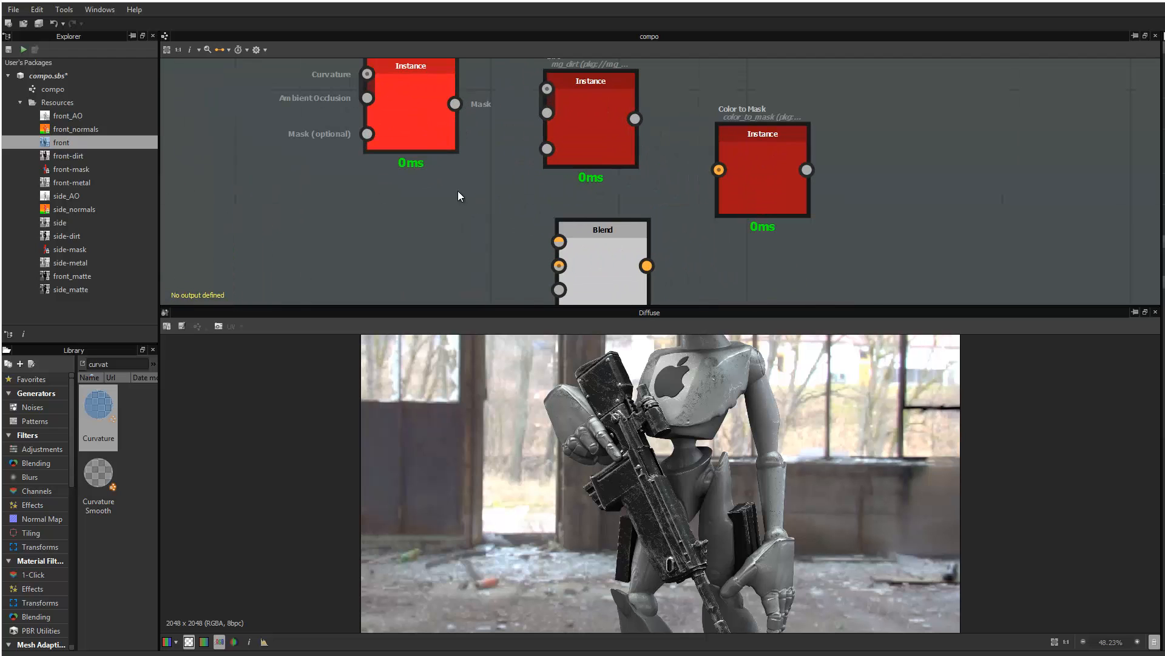
pyautogui.moveTo(413, 116); pyautogui.dragTo(397, 94, button='middle')
pyautogui.click(739, 160)
pyautogui.hotkey('ctrl', 'd')
pyautogui.moveTo(628, 161); pyautogui.dragTo(650, 282)
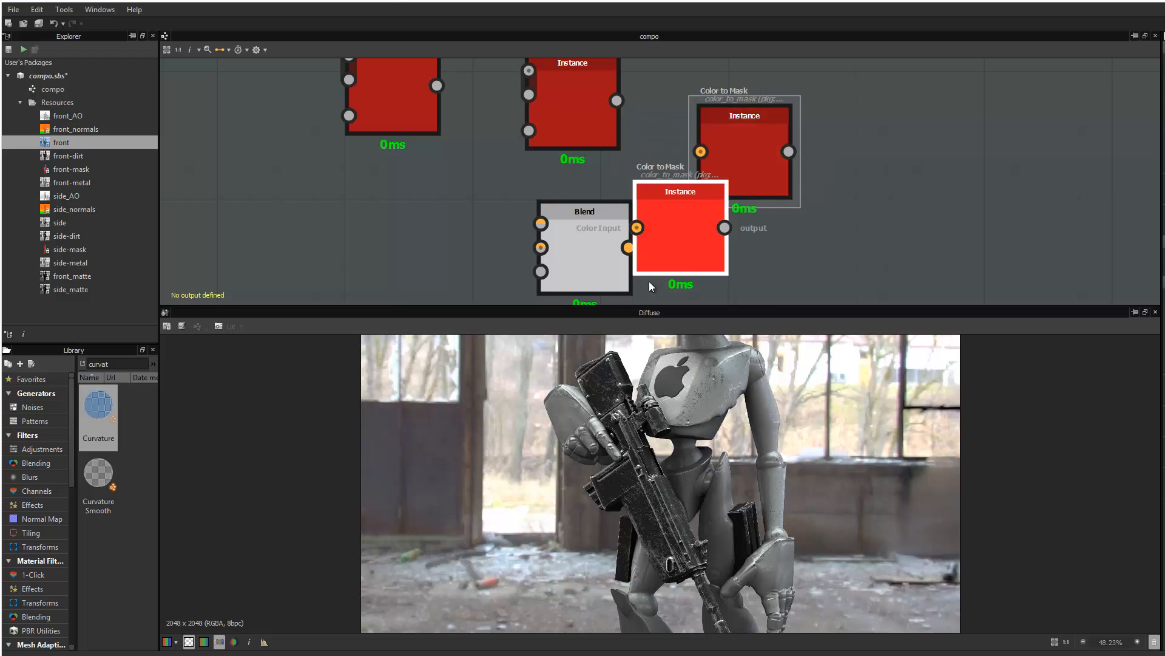
# Move the duplicated Color to Mask node down the graph to just below the duplicated Metal Edge Wear node
pyautogui.moveTo(650, 282); pyautogui.dragTo(402, 118, button='middle')
pyautogui.scroll(-3, 403, 119)
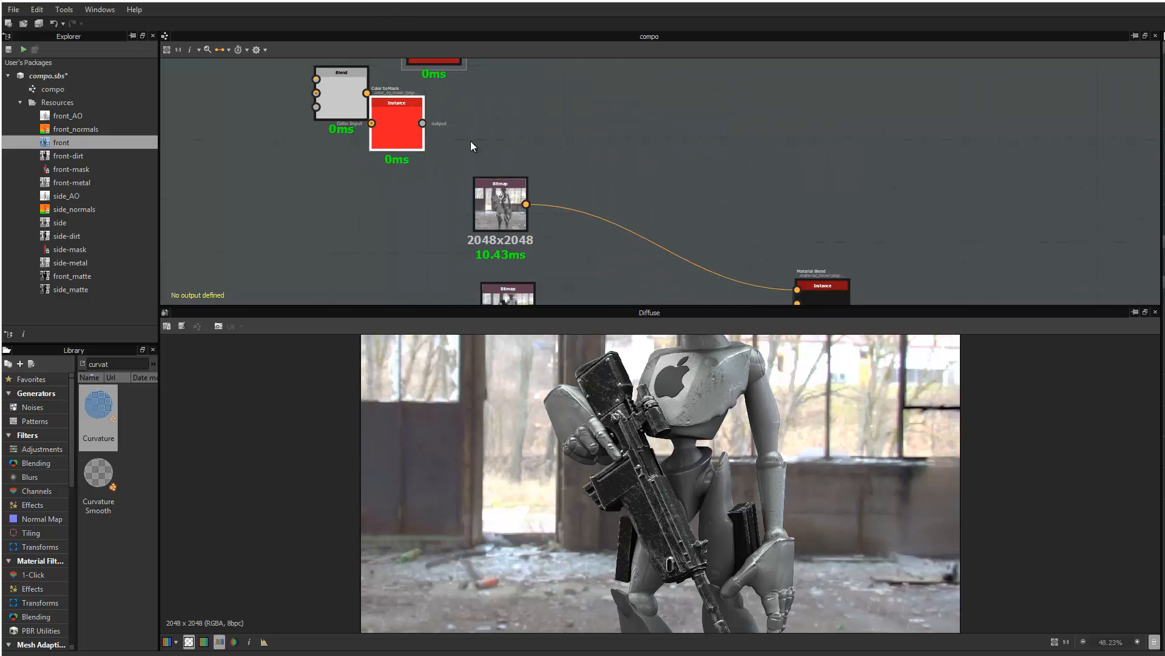
pyautogui.moveTo(397, 125); pyautogui.dragTo(590, 261)
pyautogui.moveTo(466, 8); pyautogui.dragTo(435, 58, button='middle')
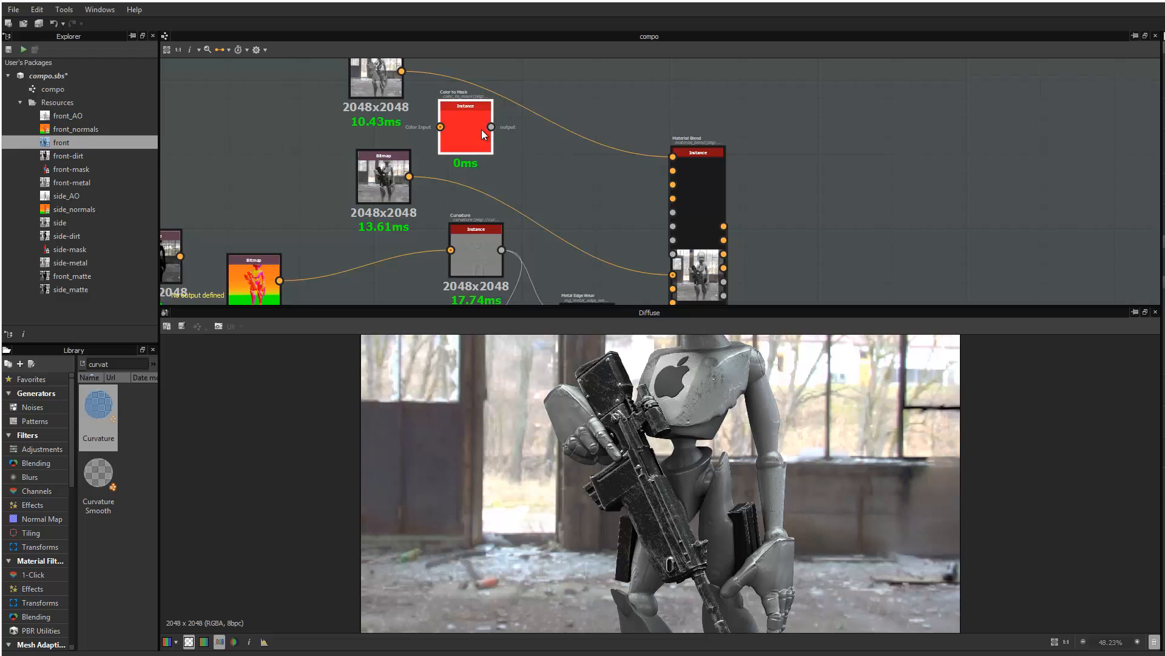
pyautogui.moveTo(482, 130); pyautogui.dragTo(466, 285)
pyautogui.moveTo(406, 220); pyautogui.dragTo(478, 71, button='middle')
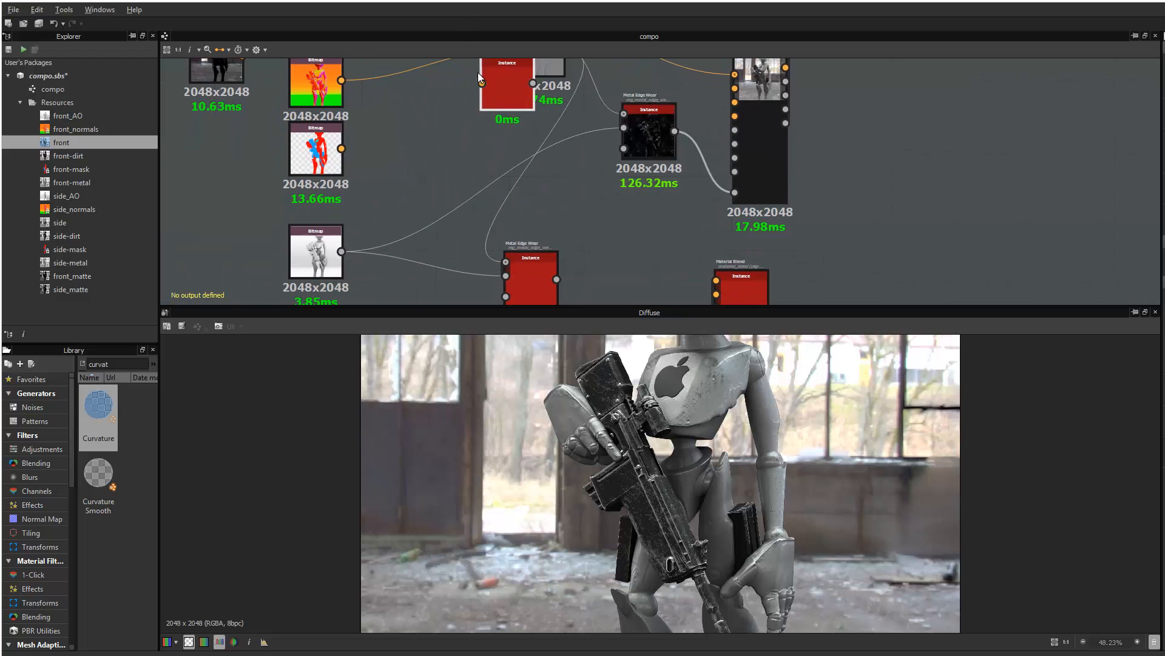
pyautogui.moveTo(478, 72); pyautogui.dragTo(448, 236)
pyautogui.moveTo(450, 241); pyautogui.dragTo(471, 78, button='middle')
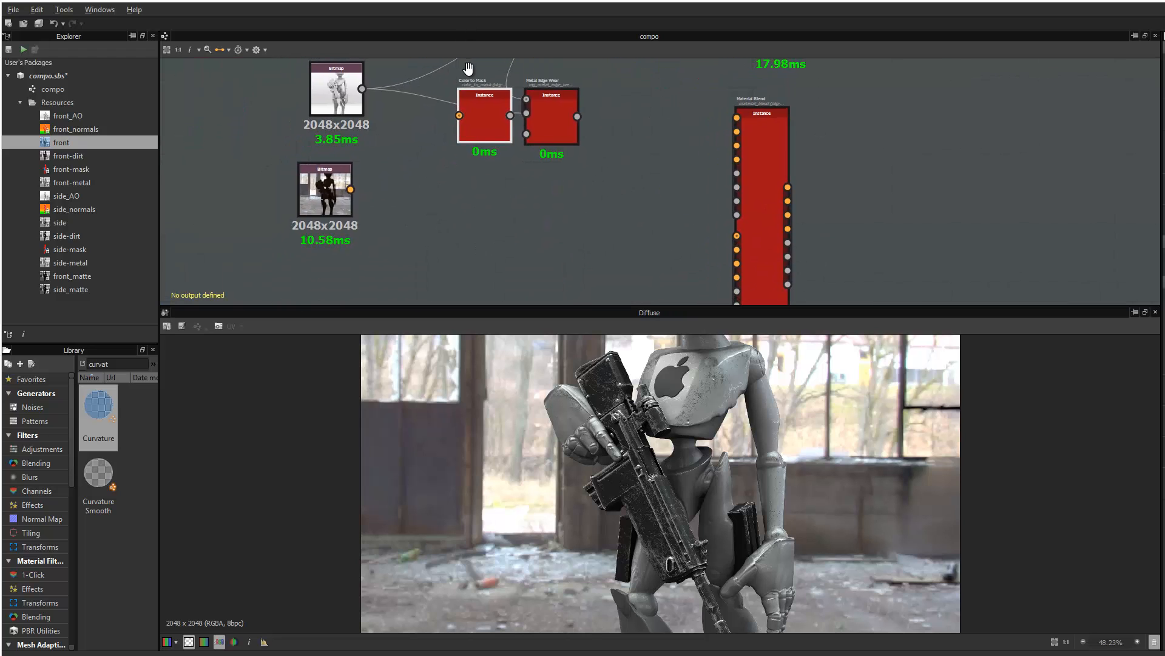
pyautogui.moveTo(463, 126); pyautogui.dragTo(476, 229)
# Connect the red-and-blue mask bitmap to the Color to Mask copy and pick the rifle's blue (3, 172, 255) as its color
pyautogui.moveTo(399, 167); pyautogui.dragTo(476, 252, button='middle')
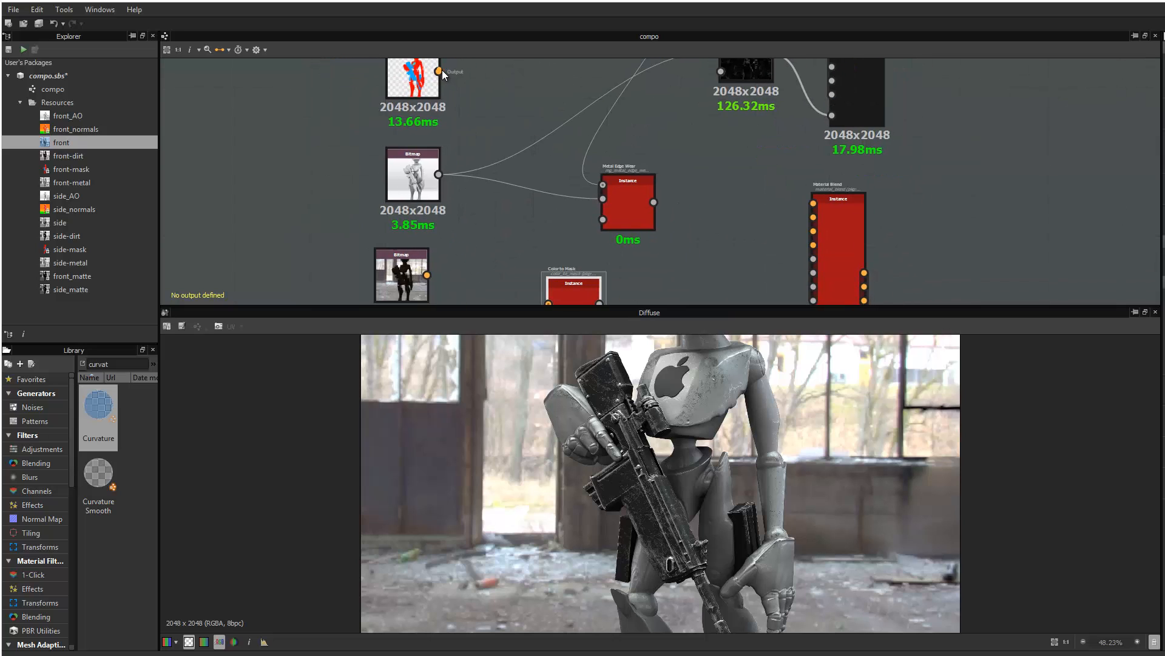
pyautogui.moveTo(439, 72); pyautogui.dragTo(548, 303)
pyautogui.click(658, 407)
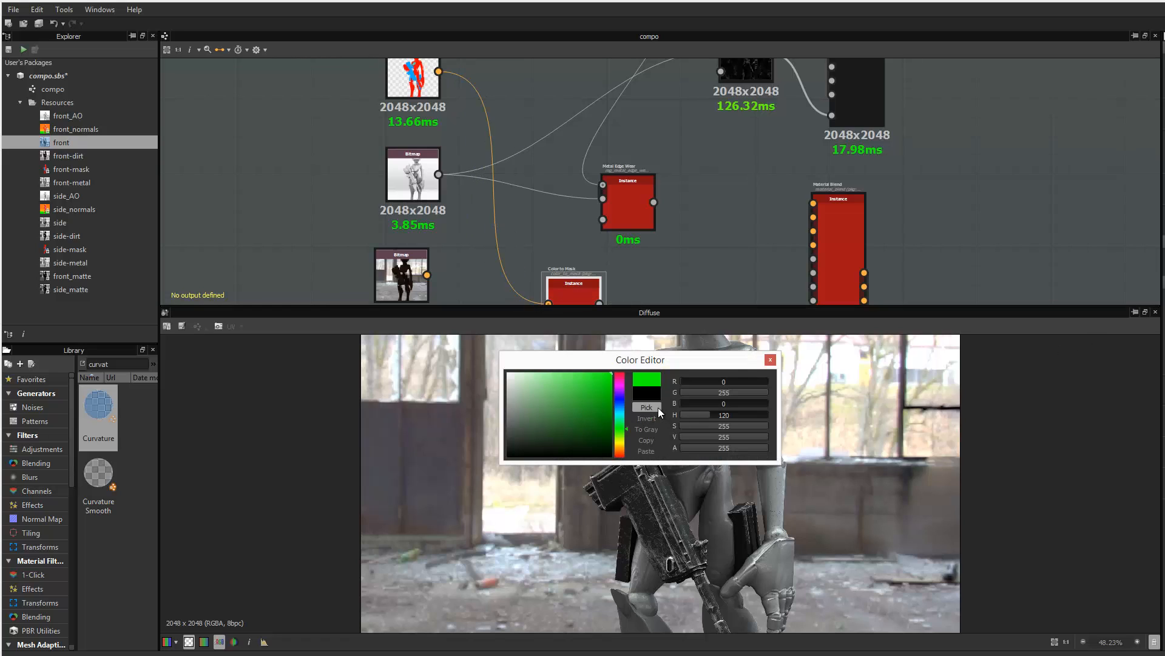
pyautogui.click(413, 72)
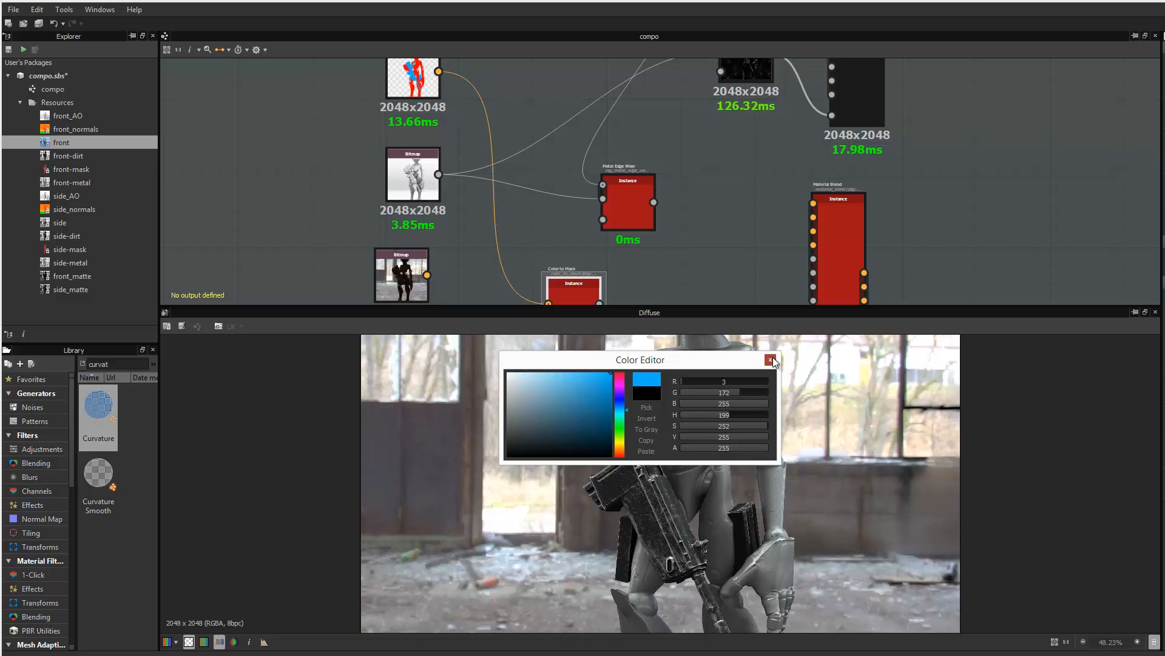
pyautogui.click(770, 360)
pyautogui.doubleClick(424, 72)
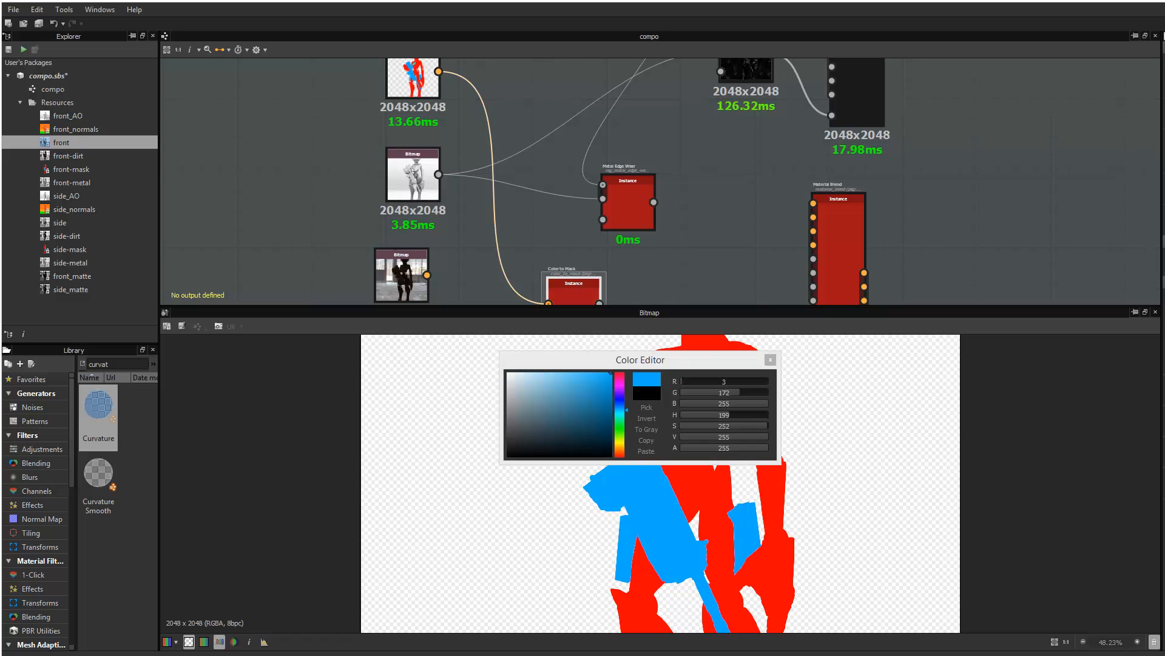
pyautogui.click(650, 407)
pyautogui.click(639, 484)
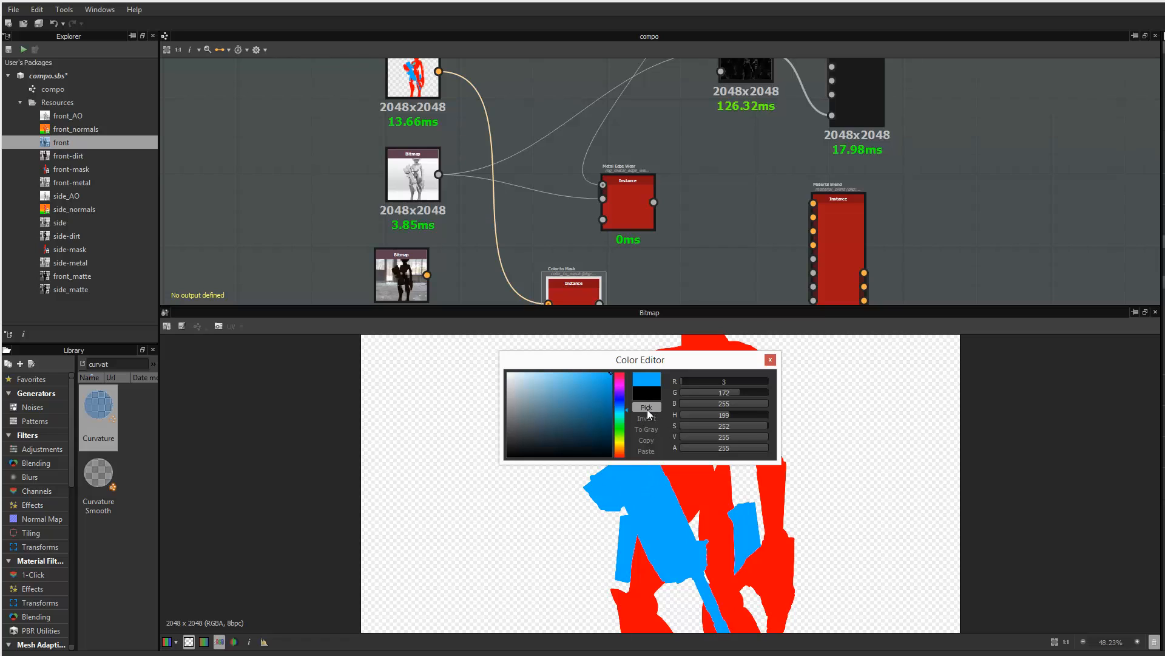
pyautogui.click(770, 359)
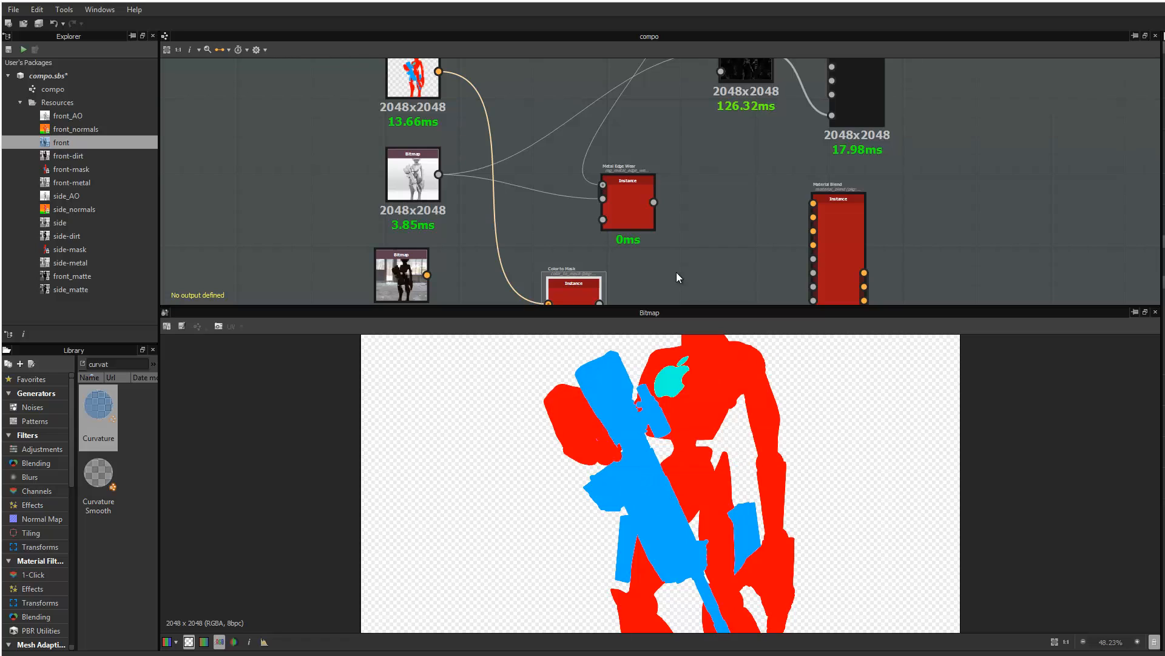
pyautogui.doubleClick(587, 279)
# Reposition the duplicated Metal Edge Wear node, connect the Color to Mask output to its optional mask input, and preview the result
pyautogui.moveTo(517, 214); pyautogui.dragTo(376, 132, button='middle')
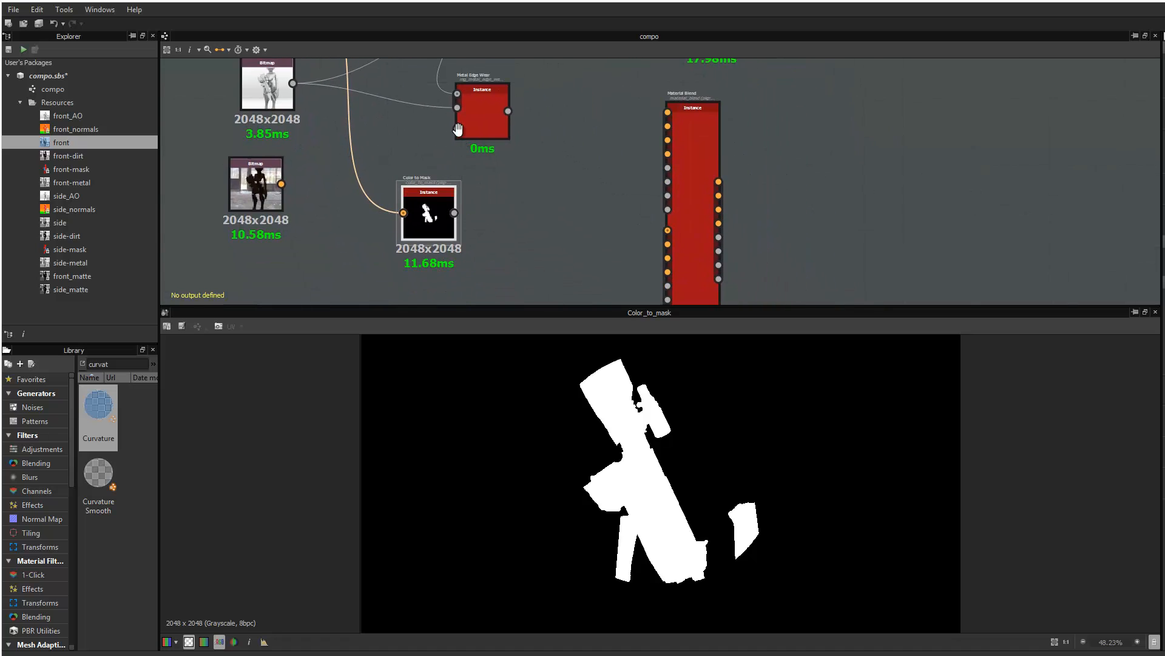
pyautogui.moveTo(457, 128); pyautogui.dragTo(433, 97, button='middle')
pyautogui.moveTo(433, 97); pyautogui.dragTo(520, 171)
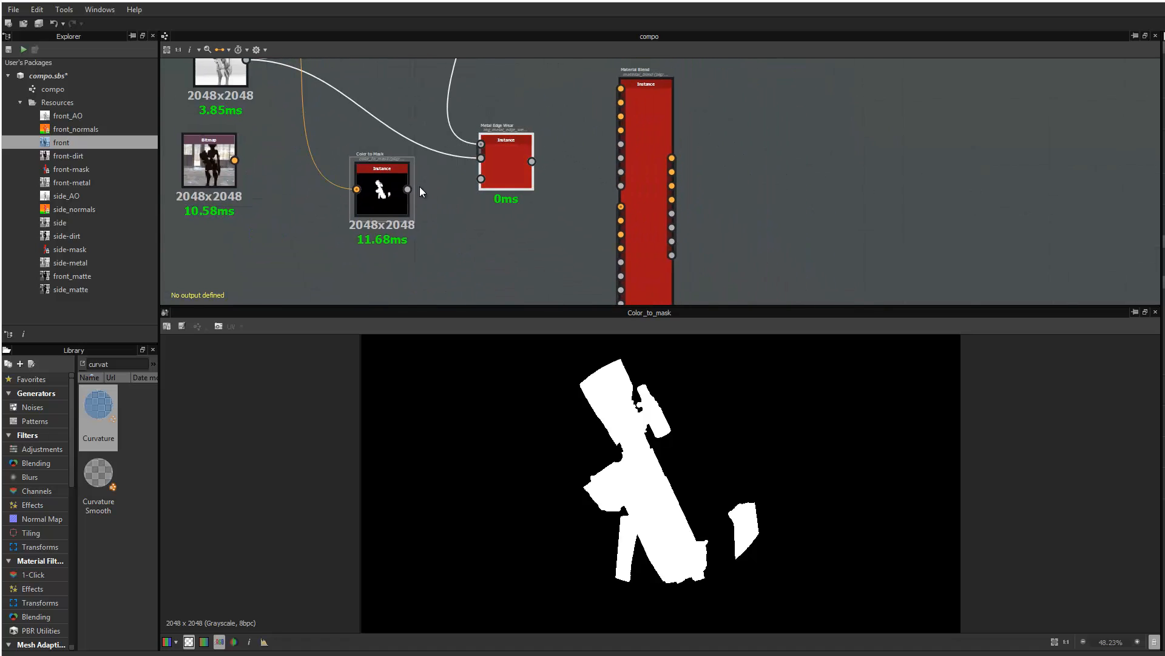
pyautogui.moveTo(408, 188); pyautogui.dragTo(481, 178)
pyautogui.doubleClick(504, 165)
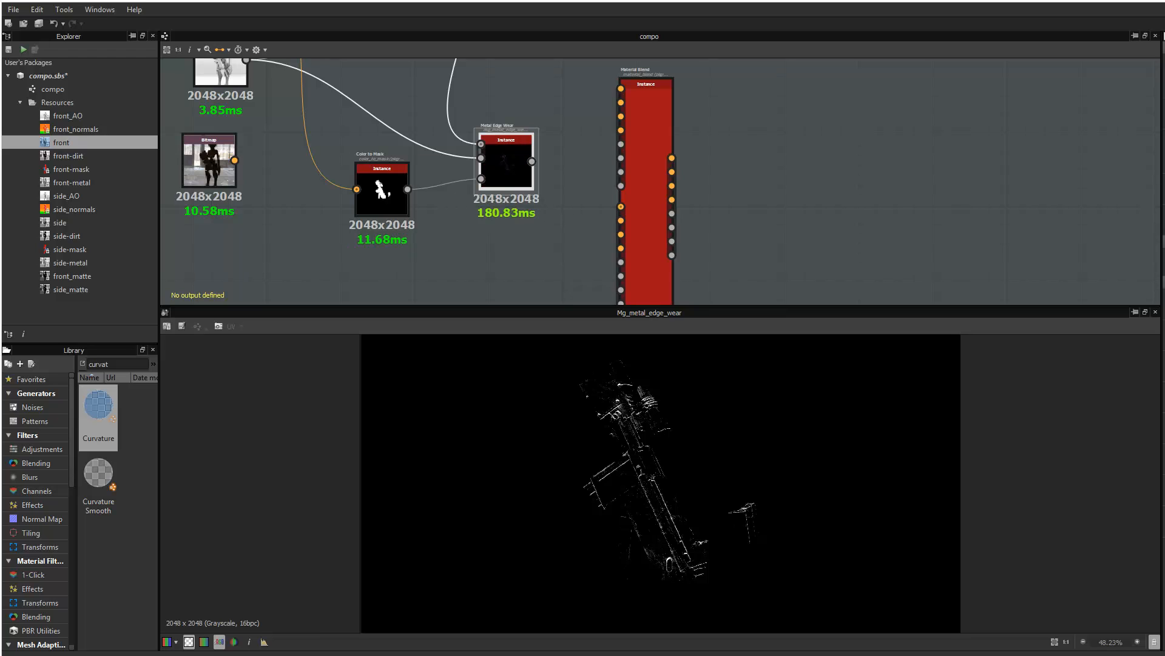
# Connect the duplicated Metal Edge Wear's mask output to the second Material Blend's grayscale mask input
pyautogui.scroll(-1, 643, 419)
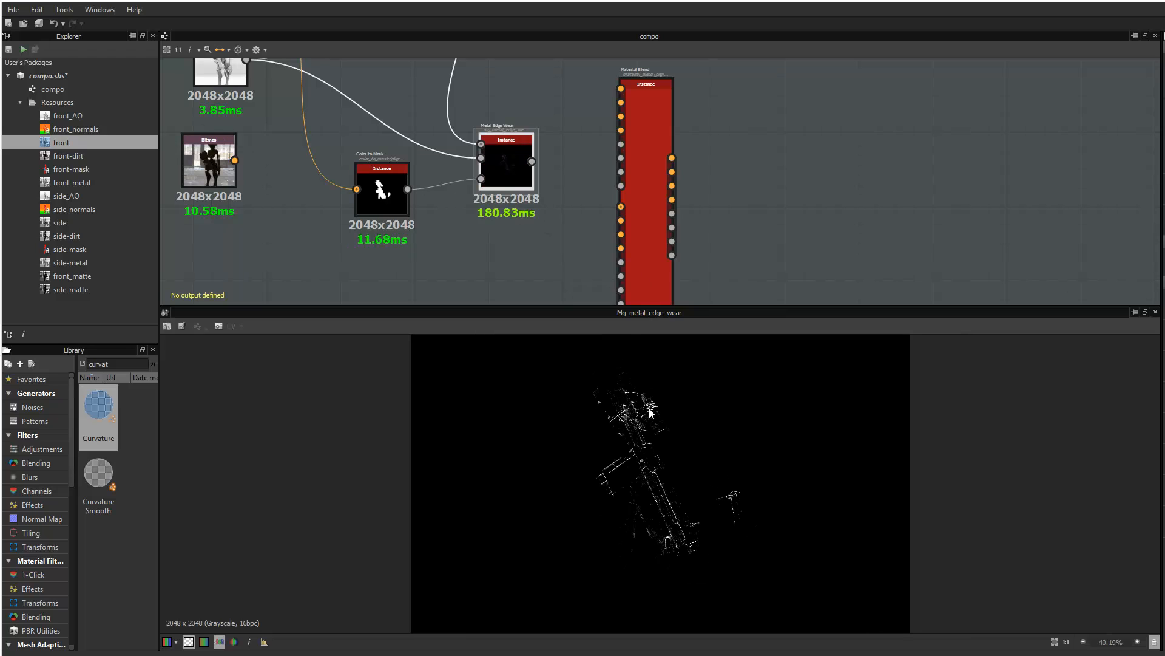
pyautogui.moveTo(540, 127); pyautogui.dragTo(374, 120, button='middle')
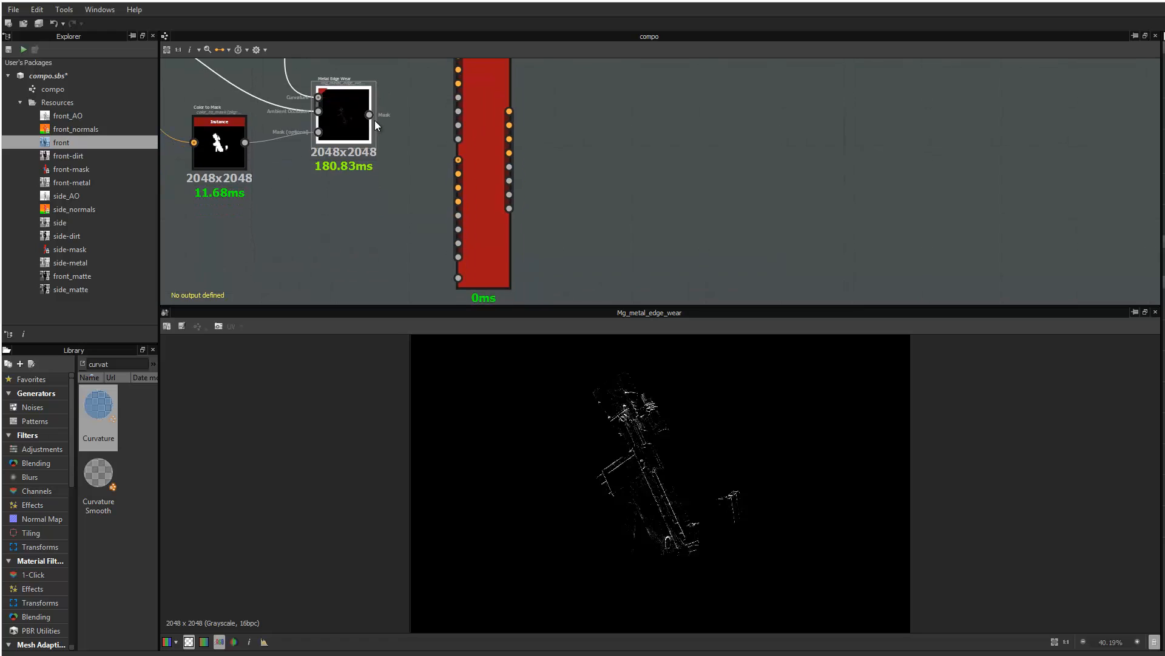
pyautogui.moveTo(369, 115); pyautogui.dragTo(458, 278)
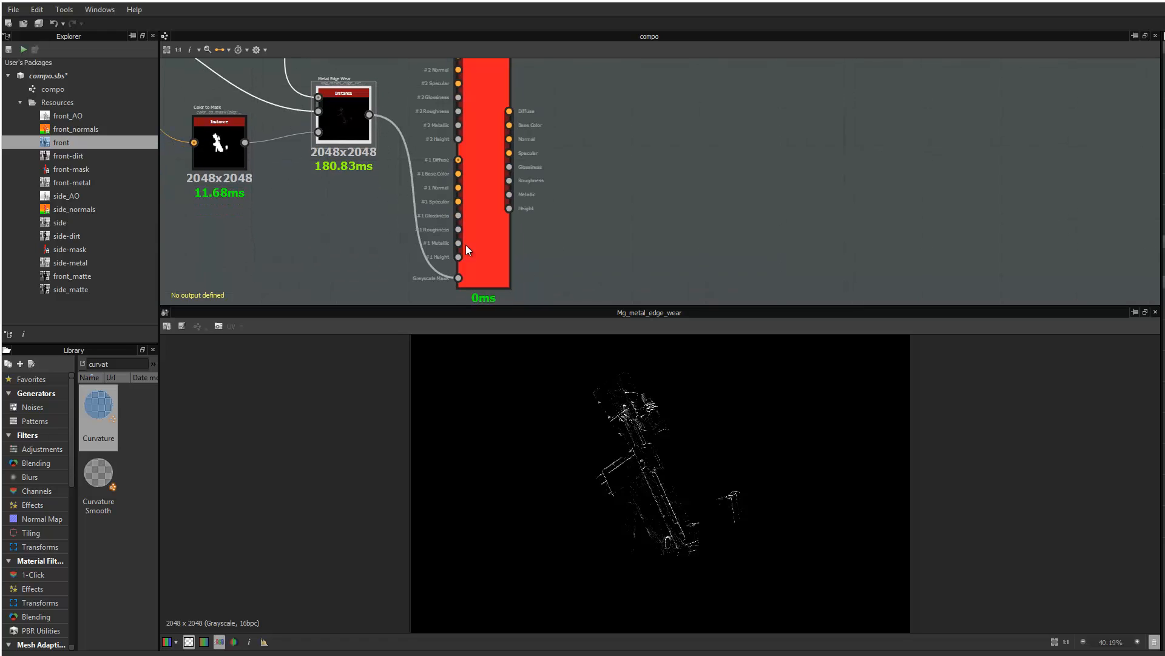
# Connect the bitmap feeding the first Material Blend's #1 Diffuse to the second Material Blend's #1 Diffuse input as well
pyautogui.moveTo(712, 239); pyautogui.dragTo(901, 516, button='middle')
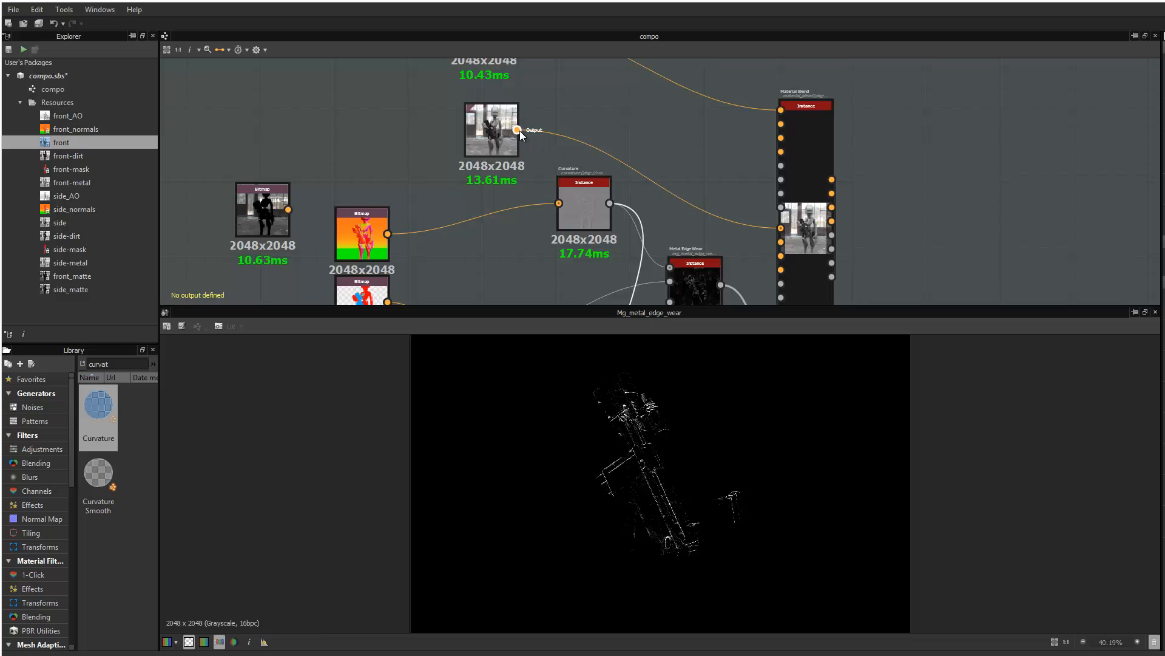
pyautogui.doubleClick(488, 129)
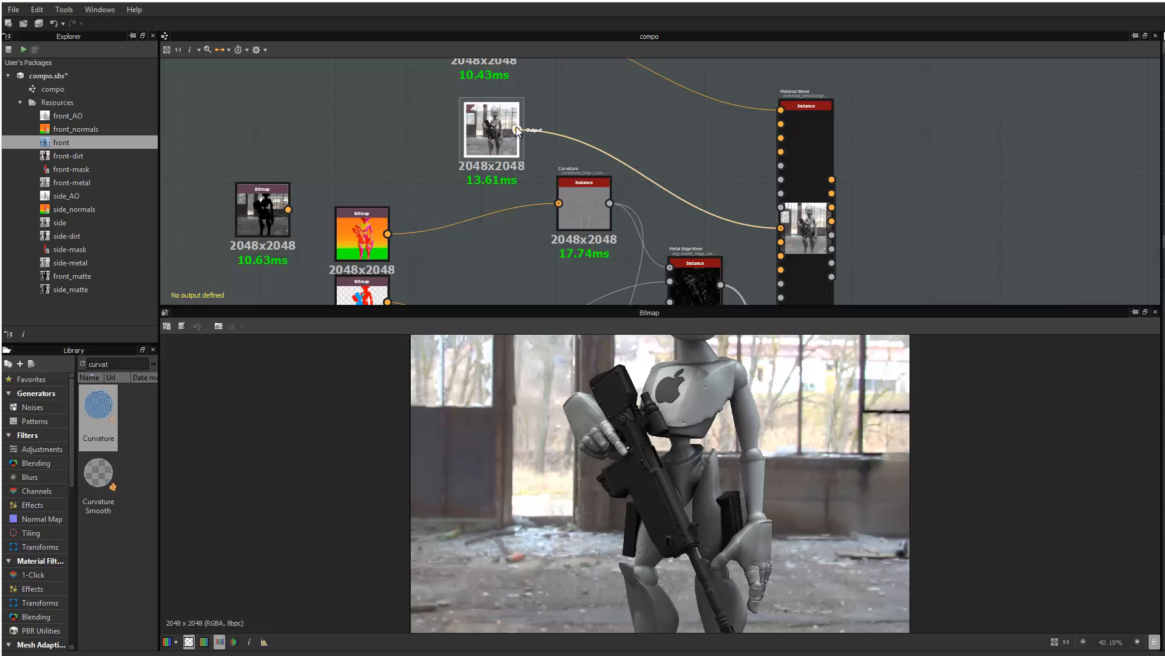
pyautogui.moveTo(601, 267); pyautogui.dragTo(434, 84, button='middle')
pyautogui.moveTo(557, 240); pyautogui.dragTo(538, 83, button='middle')
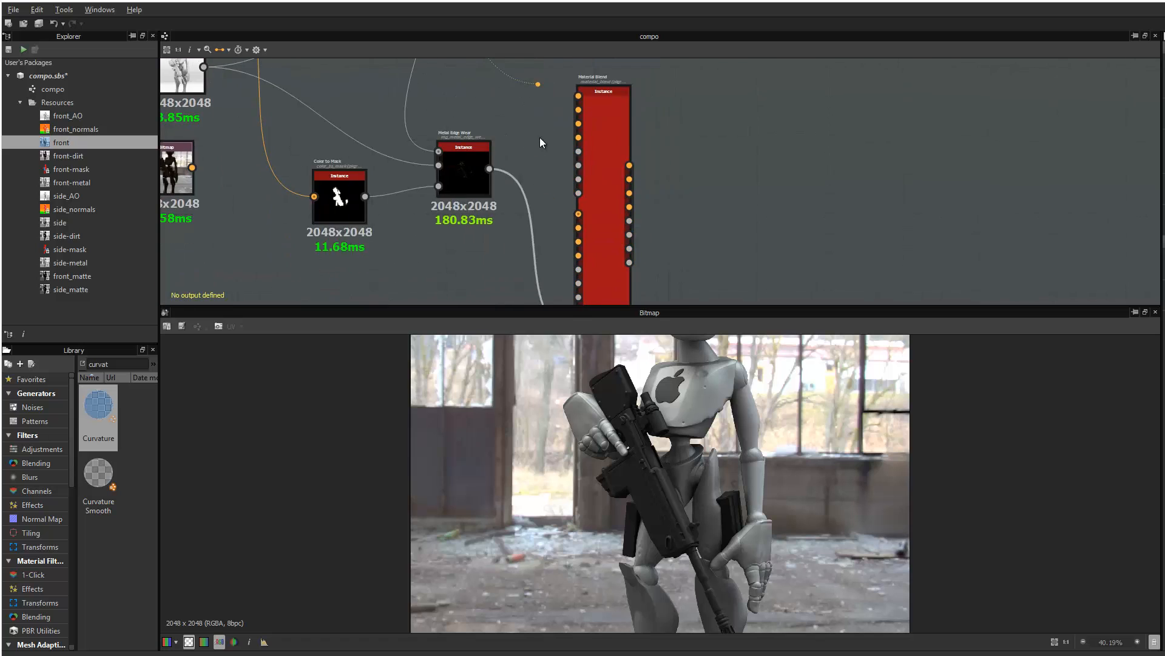
pyautogui.moveTo(523, 219)
pyautogui.mouseDown(button='middle')
pyautogui.moveTo(518, 103)
pyautogui.moveTo(504, 216)
pyautogui.mouseUp(button='middle')
pyautogui.moveTo(510, 129); pyautogui.dragTo(515, 224, button='middle')
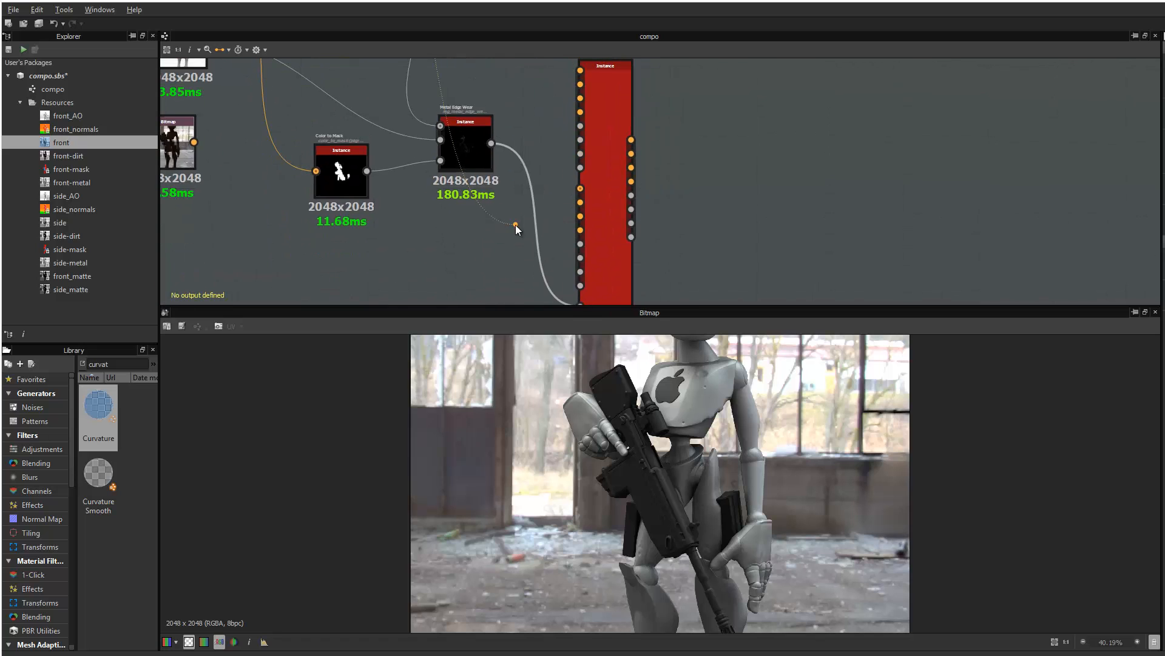
pyautogui.click(576, 188)
# Connect the bitmap feeding the first Material Blend's #2 Diffuse to the #2 Diffuse input of the second Material Blend
pyautogui.moveTo(495, 79); pyautogui.dragTo(637, 429, button='middle')
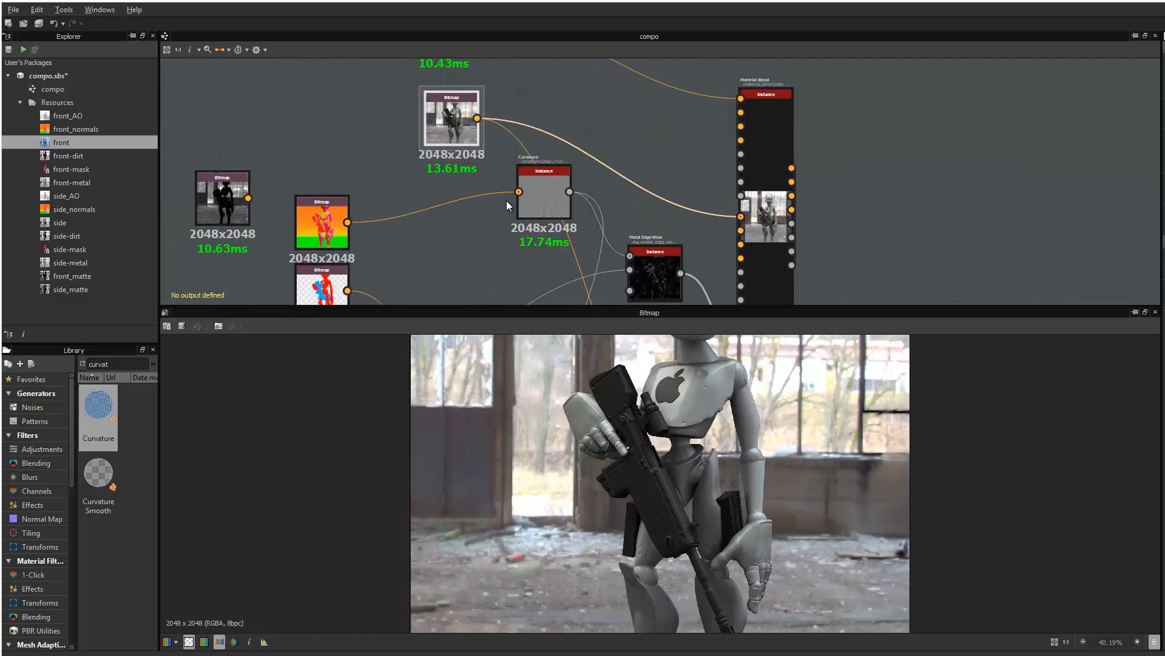
pyautogui.moveTo(461, 239)
pyautogui.mouseDown(button='middle')
pyautogui.moveTo(456, 273)
pyautogui.moveTo(556, 381)
pyautogui.mouseUp(button='middle')
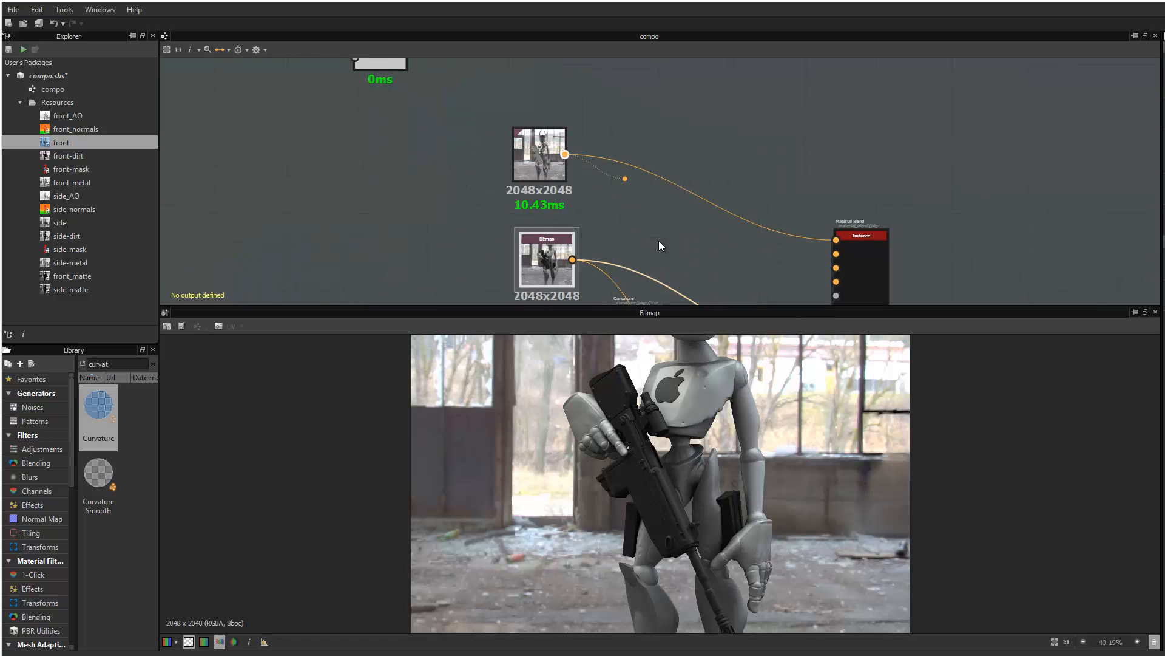
pyautogui.moveTo(666, 290); pyautogui.dragTo(549, 65, button='middle')
pyautogui.moveTo(544, 138); pyautogui.dragTo(499, 68, button='middle')
pyautogui.moveTo(626, 198); pyautogui.dragTo(552, 83, button='middle')
pyautogui.moveTo(555, 127); pyautogui.dragTo(562, 80, button='middle')
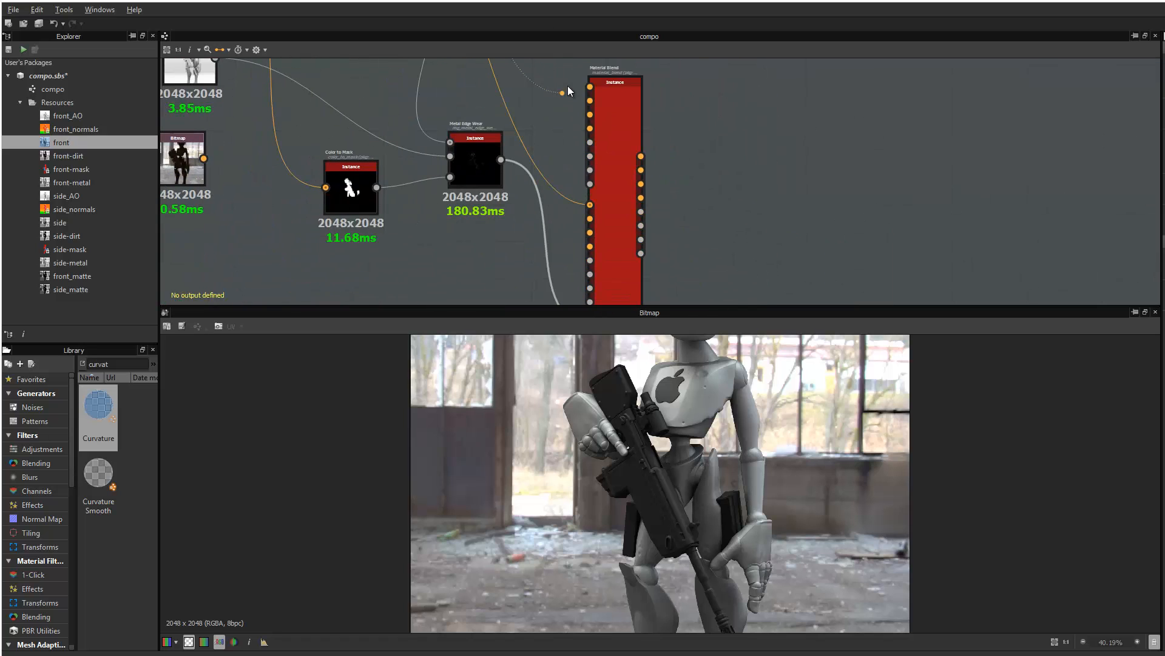
pyautogui.click(589, 86)
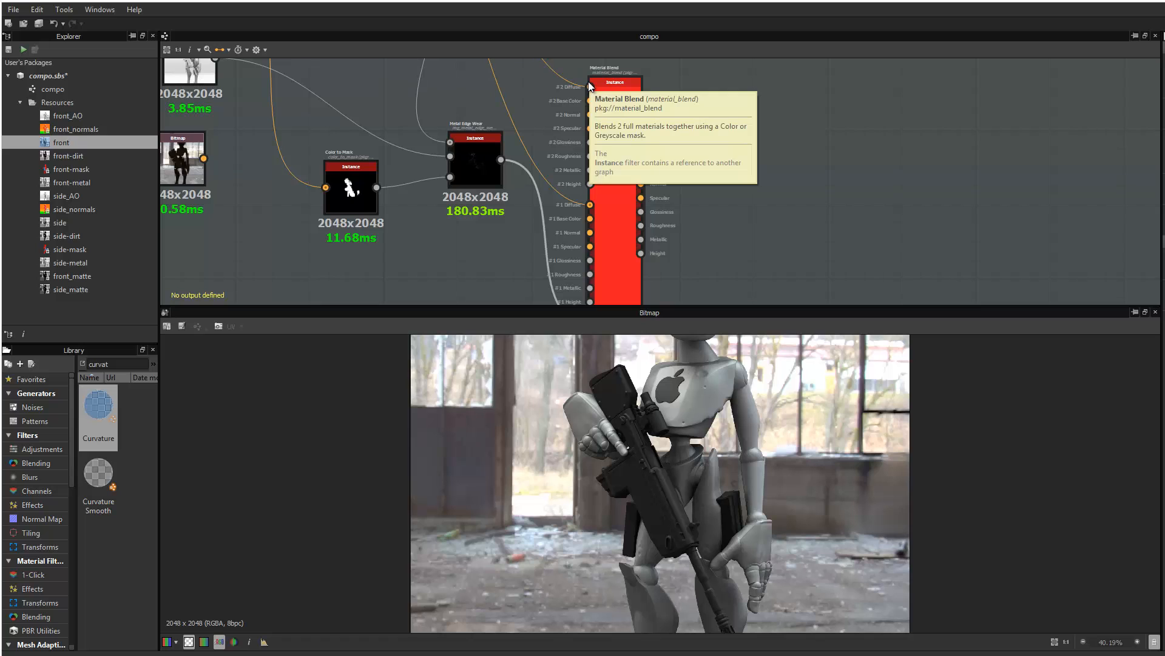
# Preview the second Material Blend's diffuse output and inspect the edge wear on the rifle up close
pyautogui.click(627, 203)
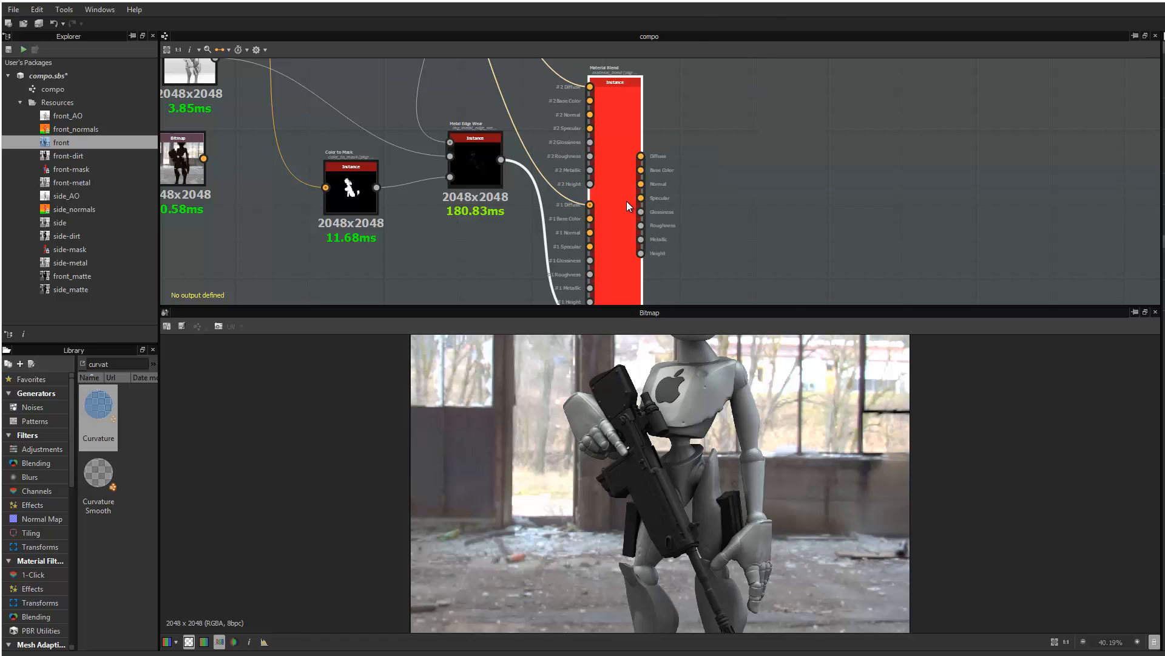
pyautogui.doubleClick(627, 202)
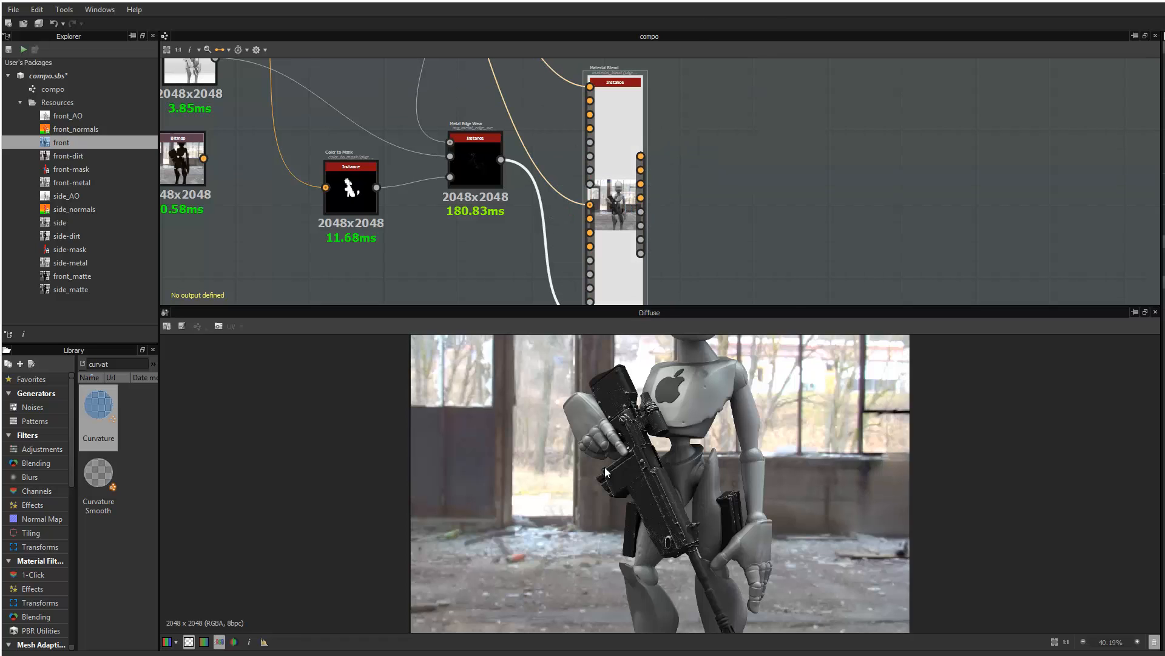
pyautogui.scroll(2, 606, 468)
pyautogui.moveTo(678, 564); pyautogui.dragTo(705, 472, button='middle')
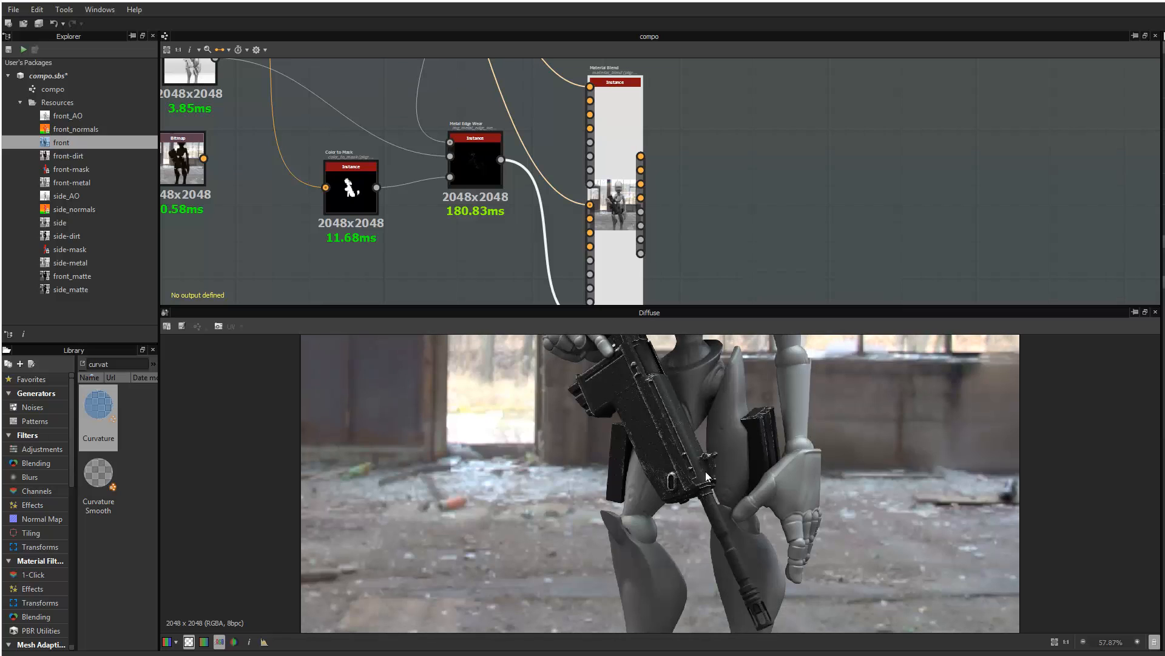
# Set the duplicated Metal Edge Wear's Wear Contrast to 0.21 and Wear Level to 0.66 with the blend result in view
pyautogui.doubleClick(471, 156)
pyautogui.doubleClick(618, 217)
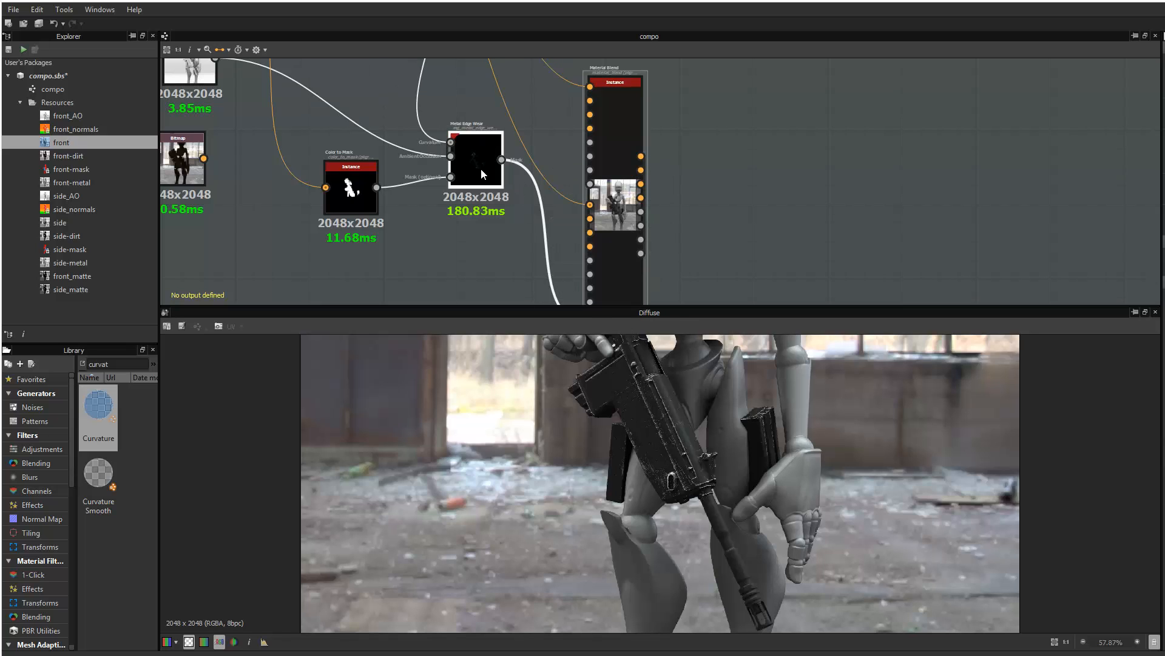
pyautogui.click(481, 168)
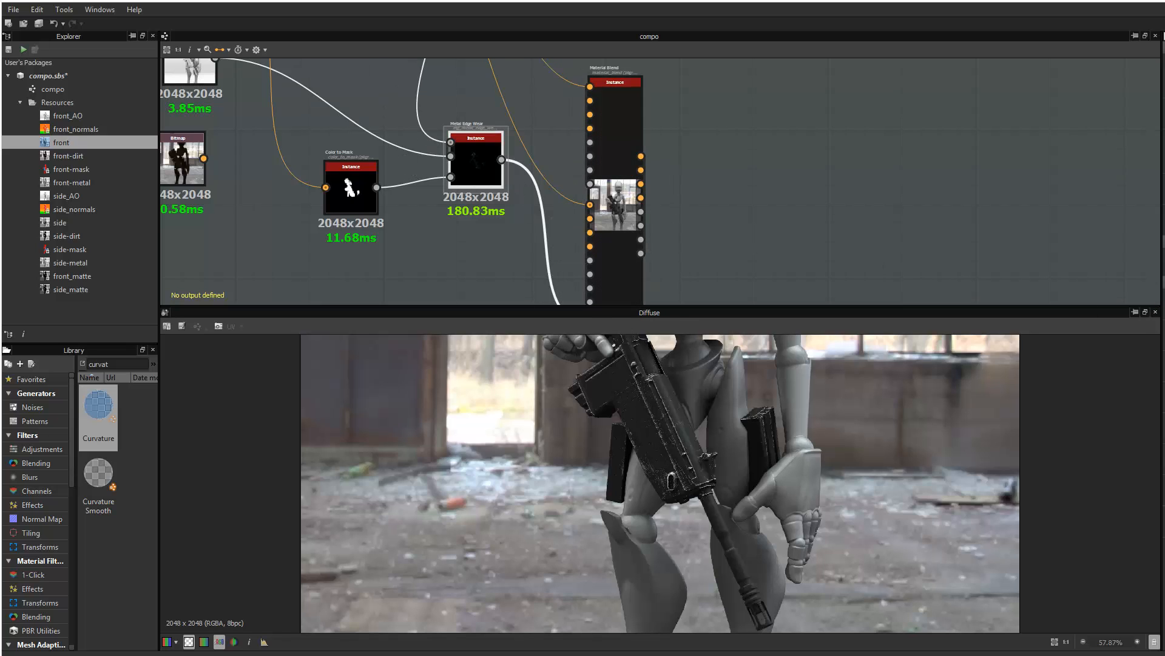
pyautogui.moveTo(1164, 351); pyautogui.dragTo(1129, 349)
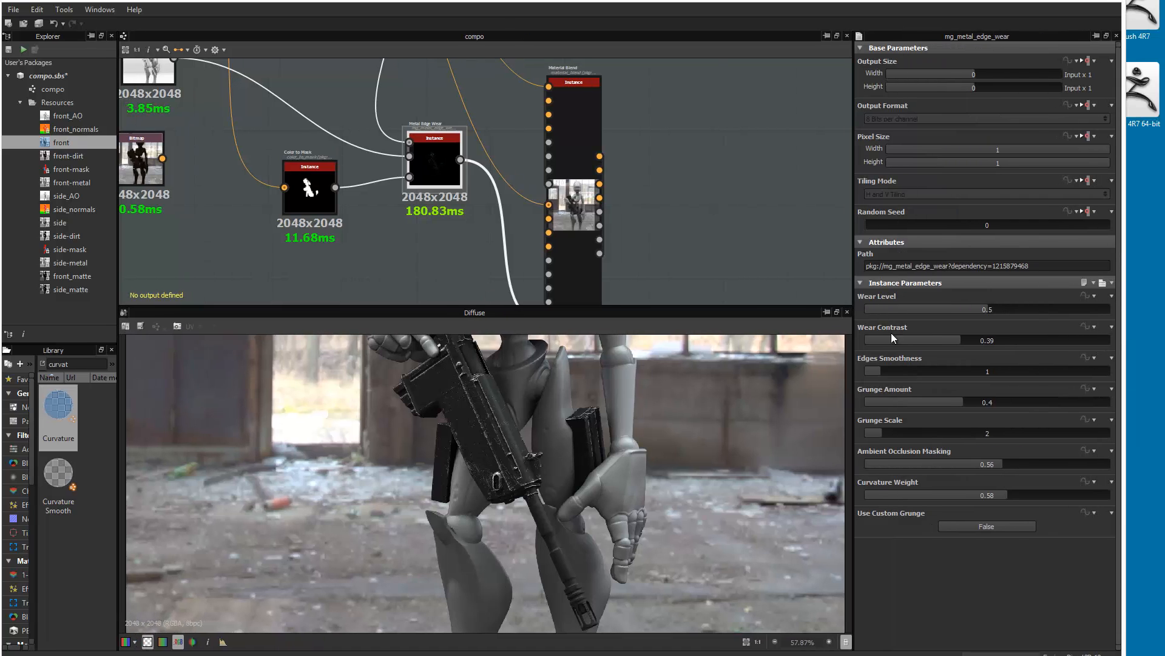
pyautogui.moveTo(953, 341); pyautogui.dragTo(917, 339)
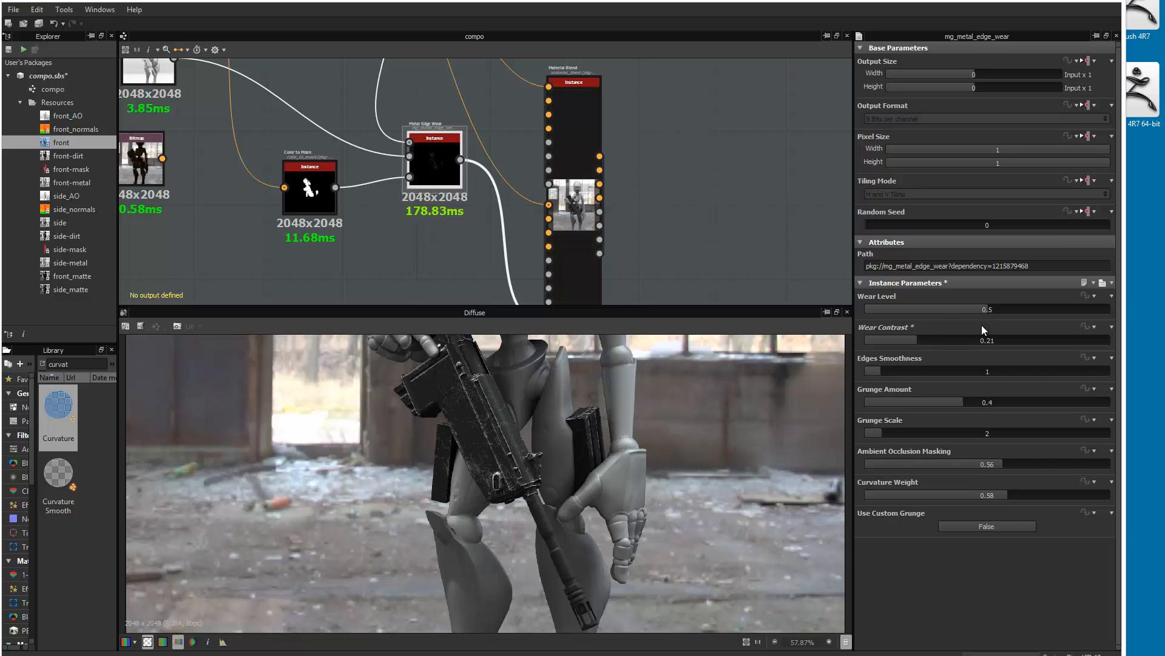
pyautogui.moveTo(994, 310); pyautogui.dragTo(1026, 311)
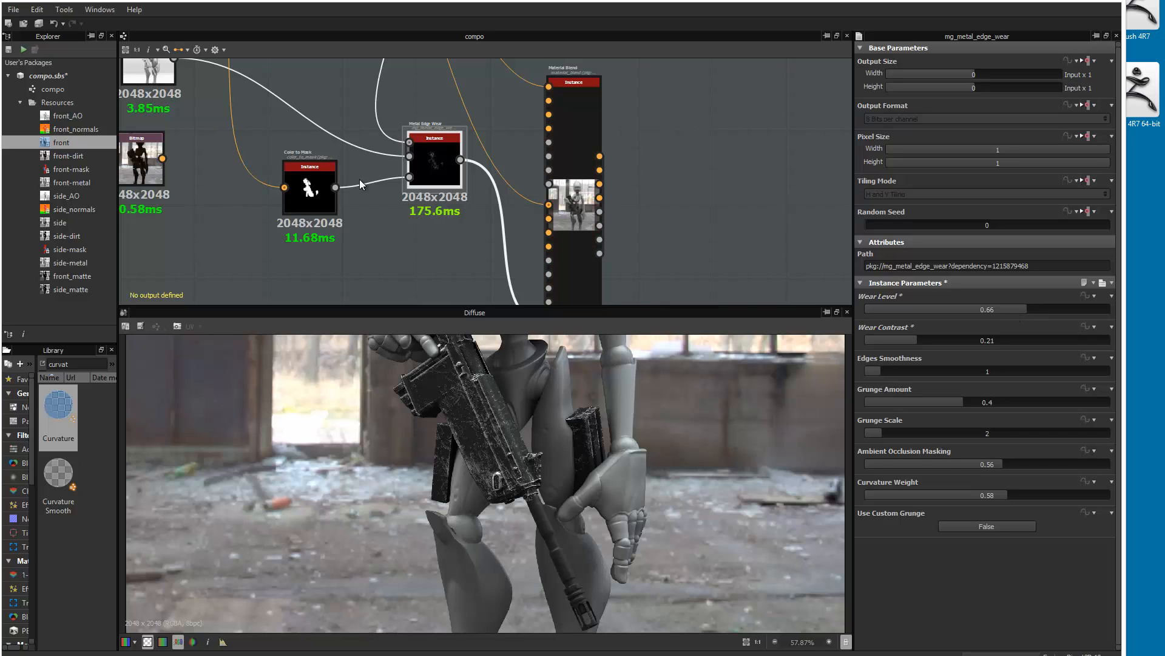
# Set the Mask Range of the rifle's Color to Mask node to 0.09
pyautogui.moveTo(208, 128); pyautogui.dragTo(315, 189, button='middle')
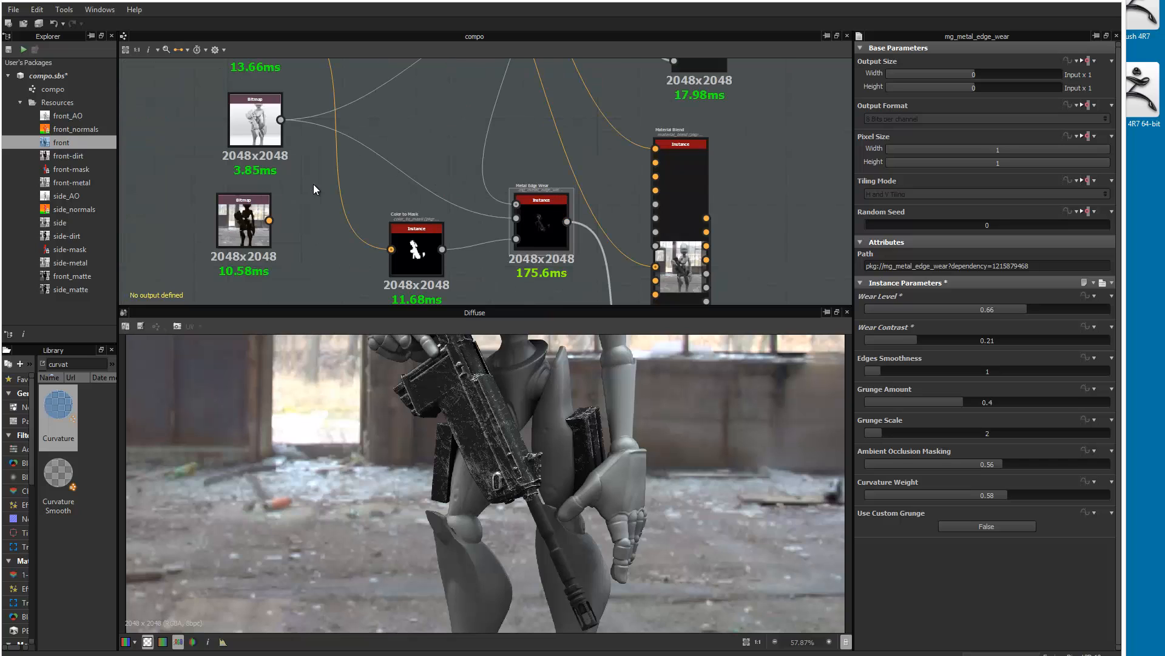
pyautogui.click(403, 240)
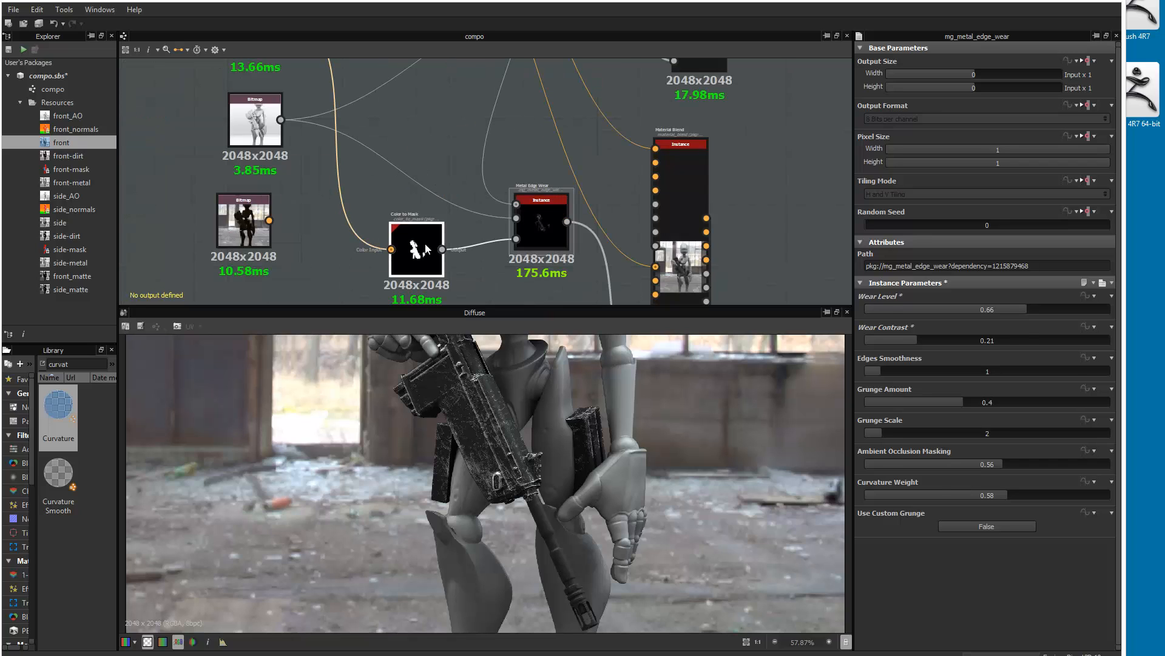
pyautogui.moveTo(875, 392); pyautogui.dragTo(886, 395)
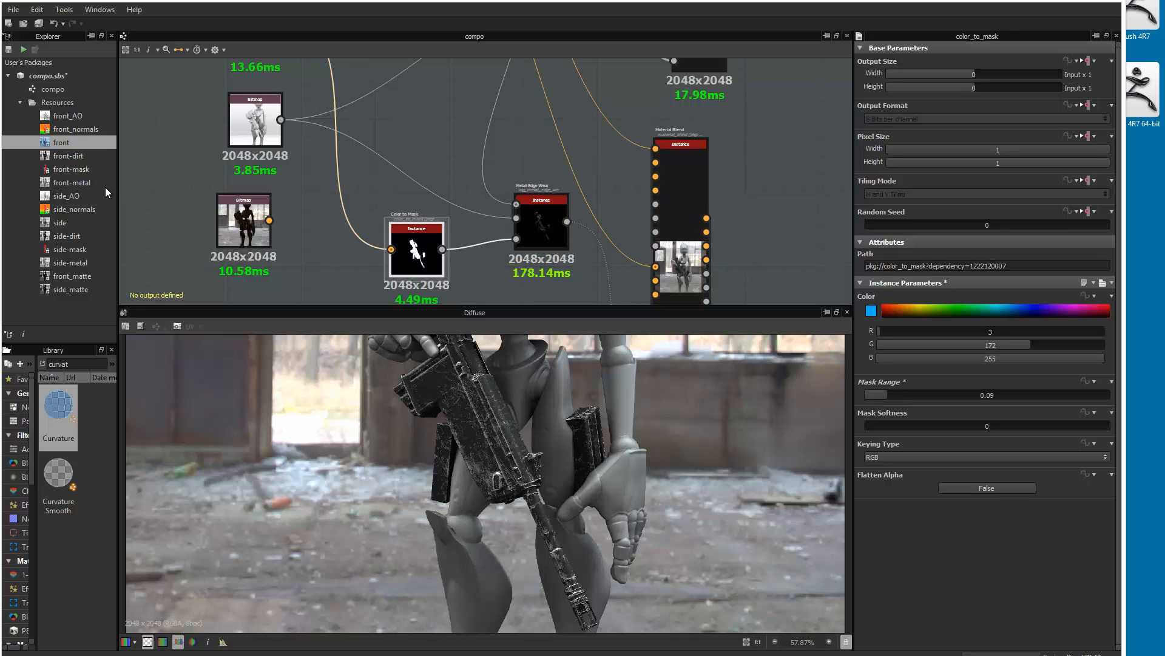
# Set the rifle Color to Mask node's Mask Range to 0.04 and Mask Softness to 0.09
pyautogui.click(880, 398)
pyautogui.moveTo(880, 398); pyautogui.dragTo(876, 398)
pyautogui.click(888, 425)
pyautogui.moveTo(559, 465); pyautogui.dragTo(563, 523, button='middle')
# Space the two Material Blend nodes apart and compare their diffuse outputs on the robot and rifle
pyautogui.scroll(-5, 560, 137)
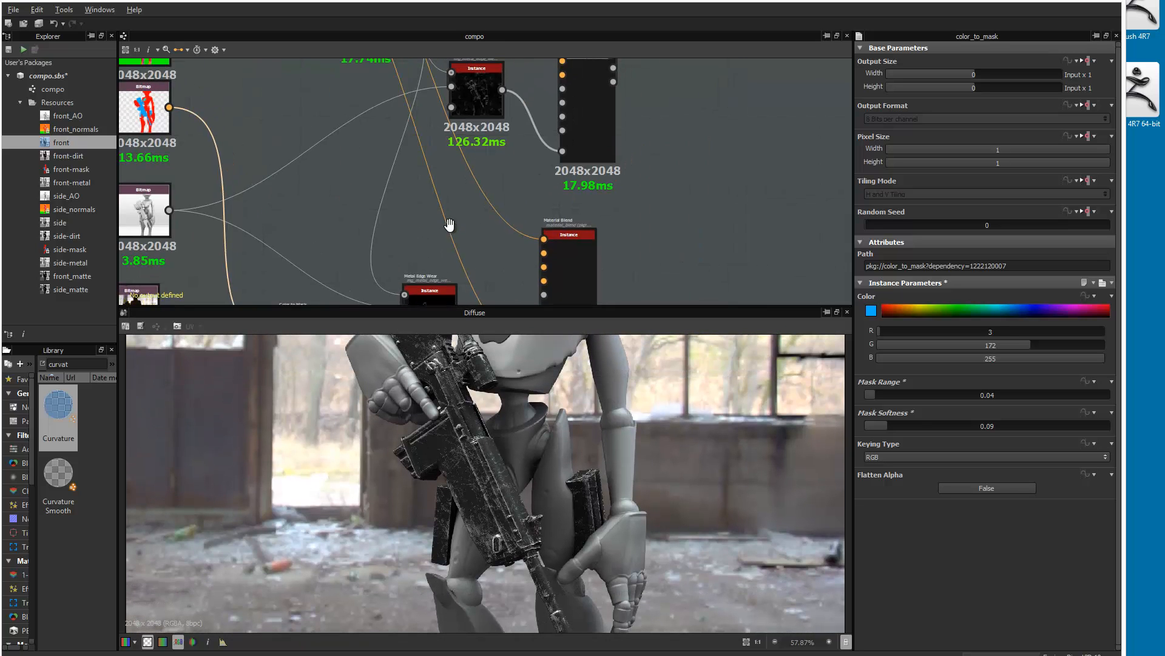
pyautogui.moveTo(557, 104); pyautogui.dragTo(549, 116)
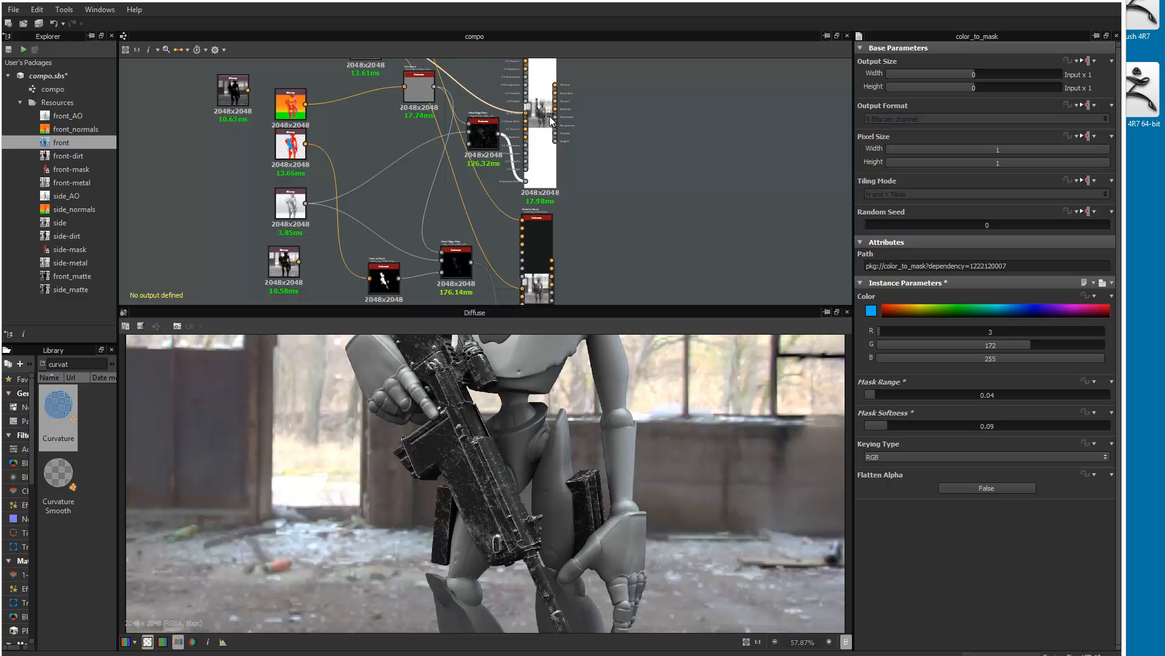
pyautogui.moveTo(533, 247); pyautogui.dragTo(541, 236)
pyautogui.click(540, 112)
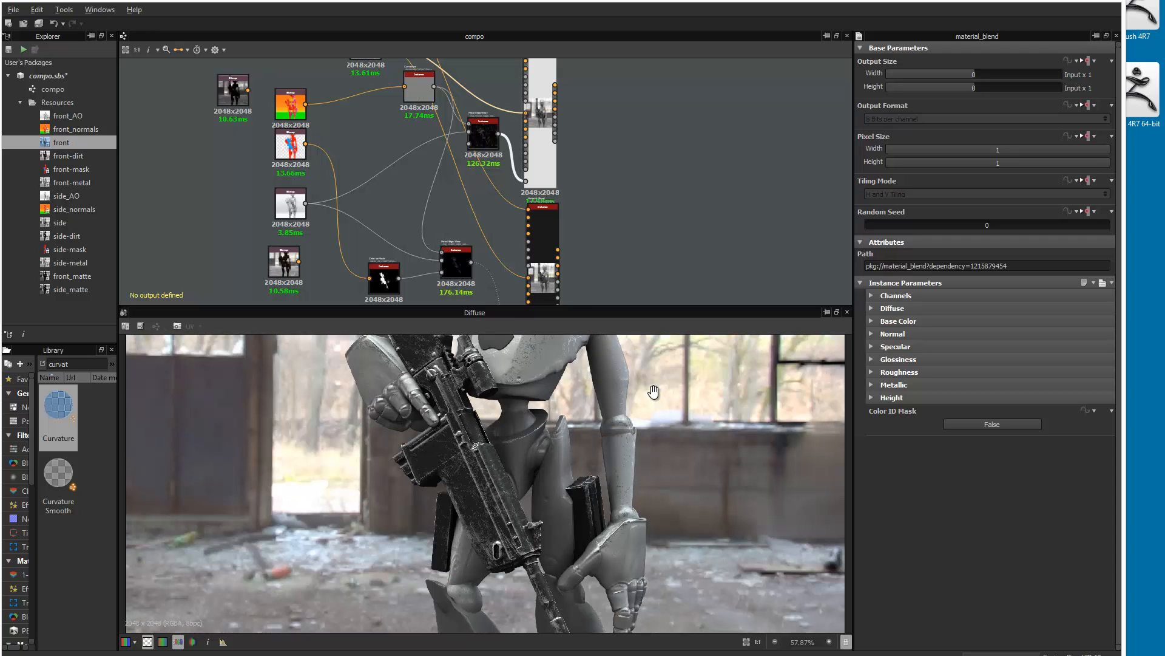
pyautogui.click(547, 280)
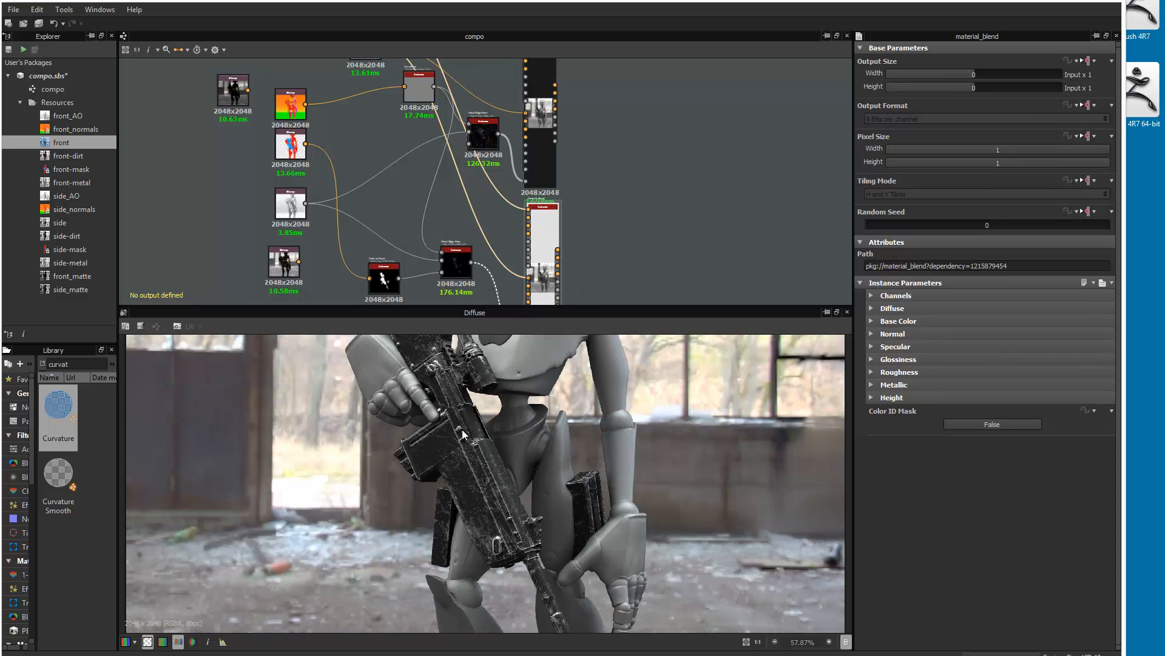
# Enable Use Custom Grunge on the rifle's Metal Edge Wear and add a Grunge Map 007 node to the graph
pyautogui.click(450, 267)
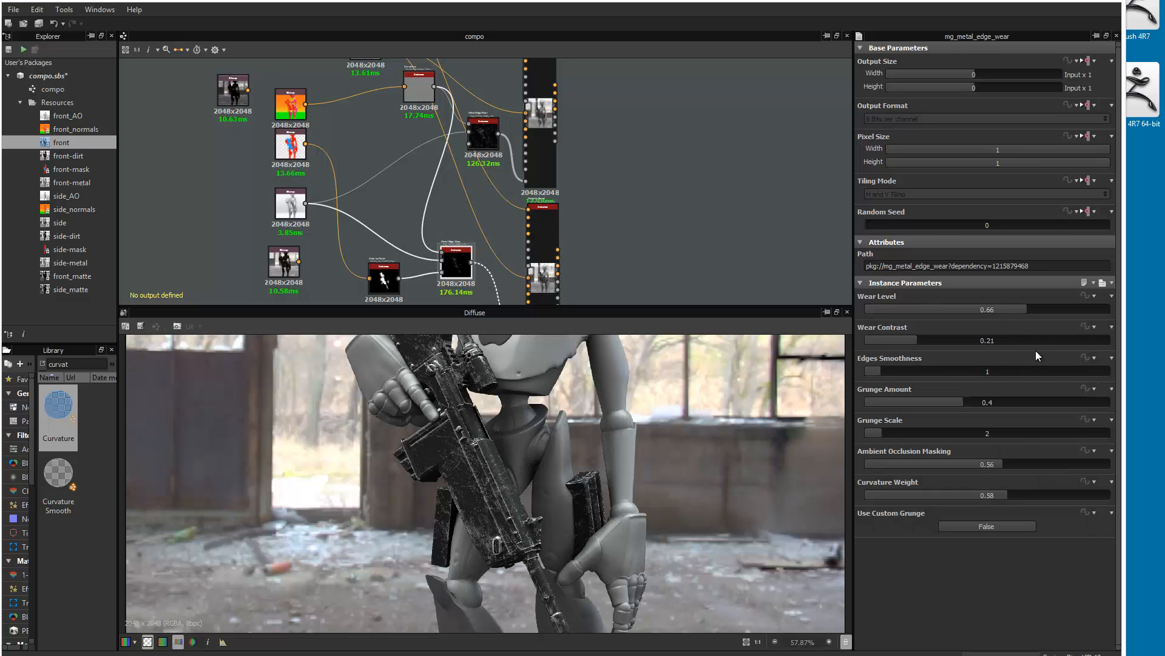
pyautogui.click(982, 531)
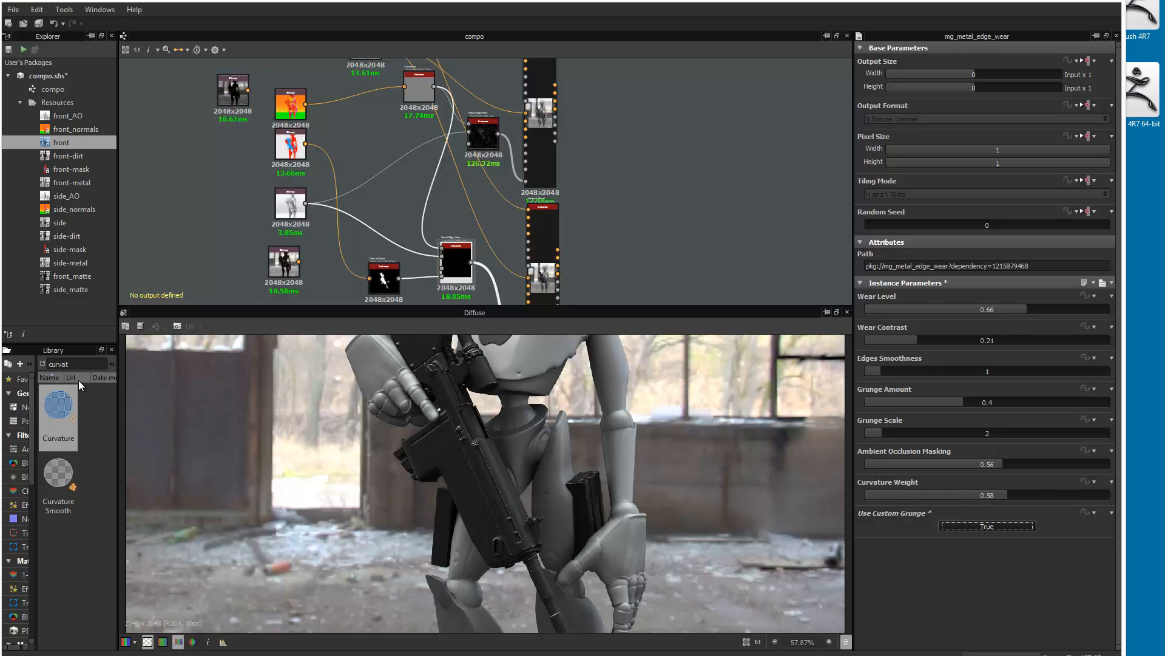
pyautogui.write('grunge')
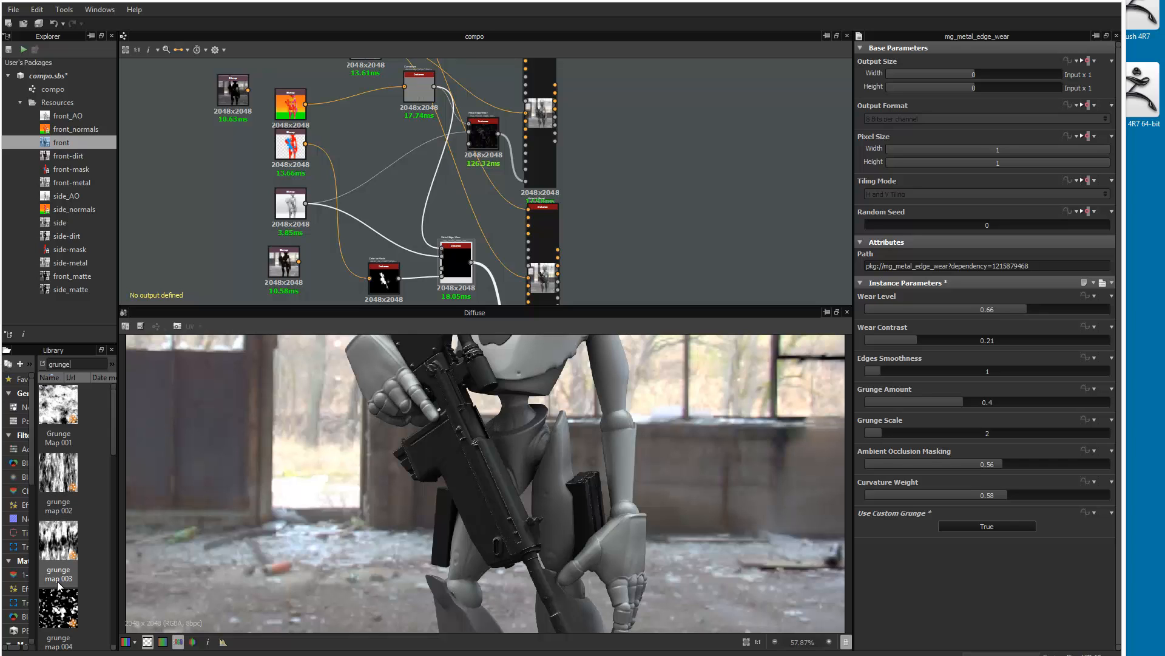
pyautogui.scroll(-3, 56, 595)
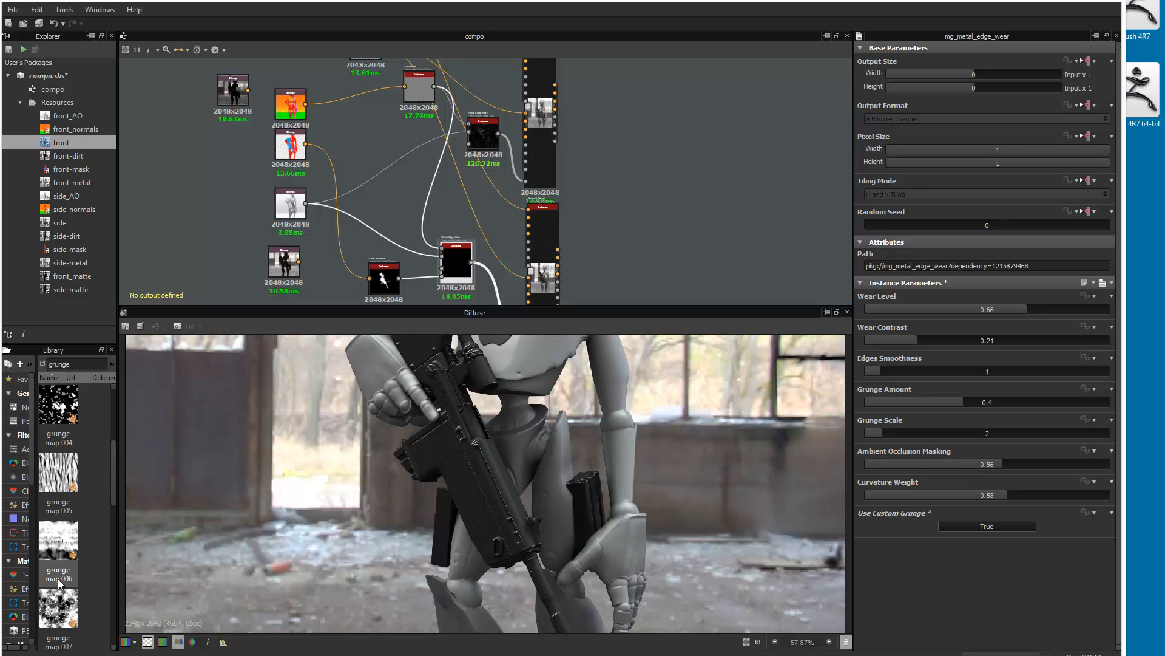
pyautogui.moveTo(56, 598); pyautogui.dragTo(200, 223)
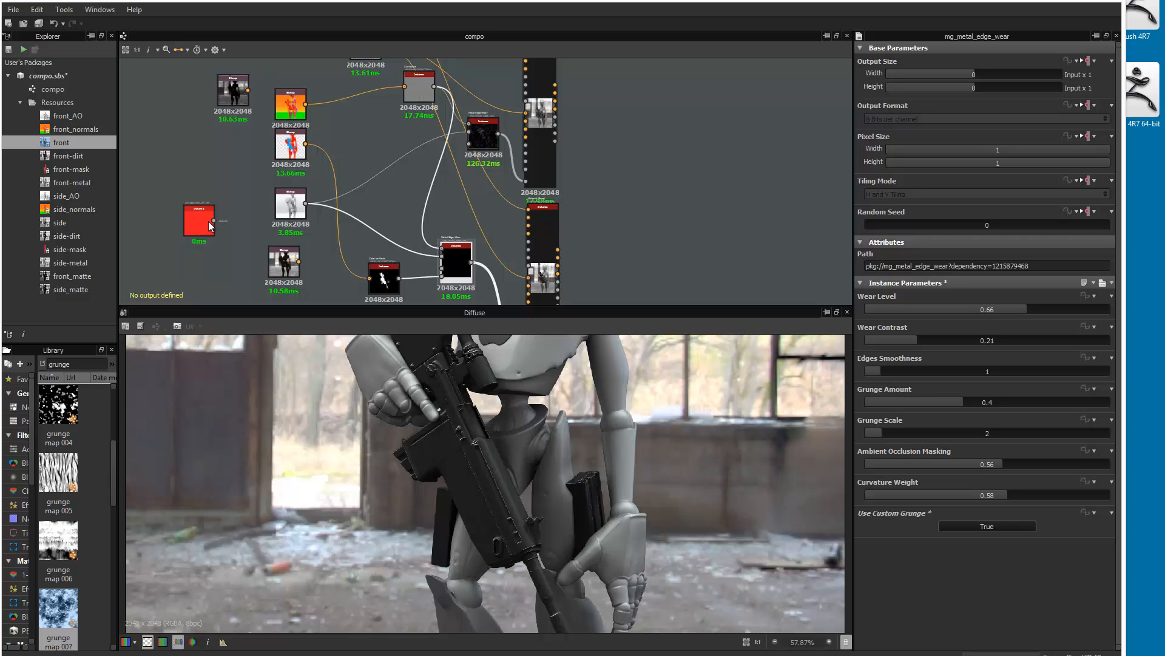
# Connect Grunge Map 007 to the custom grunge input of the rifle's Metal Edge Wear and preview the mask and the blend
pyautogui.click(209, 220)
pyautogui.doubleClick(209, 220)
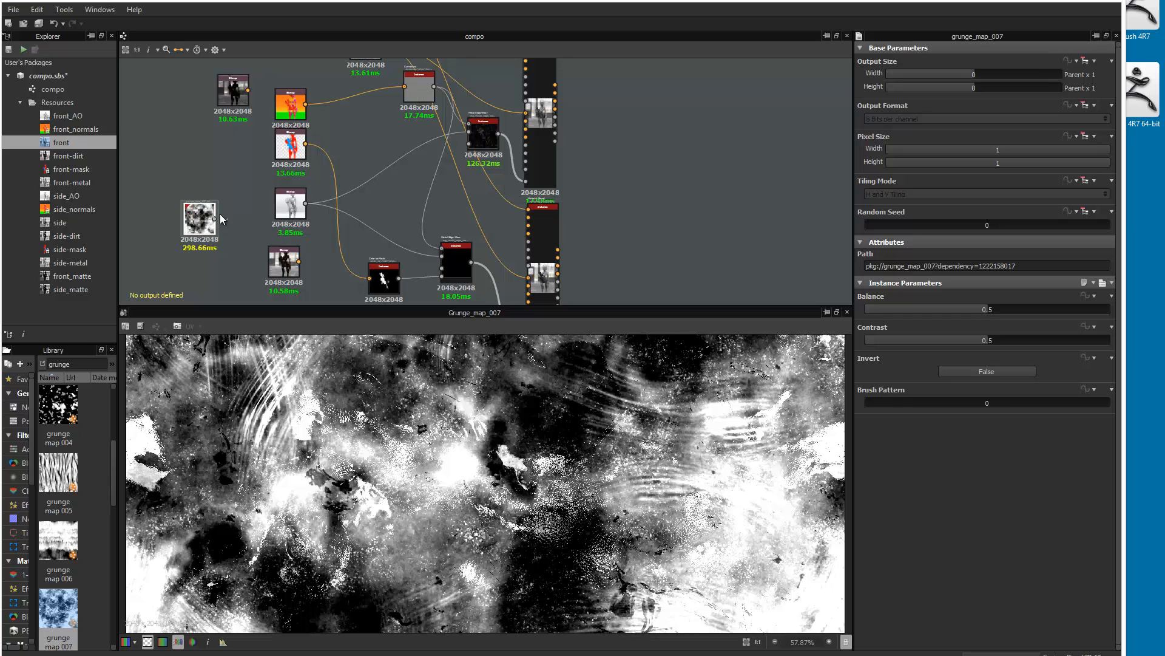
pyautogui.moveTo(217, 219); pyautogui.dragTo(440, 268)
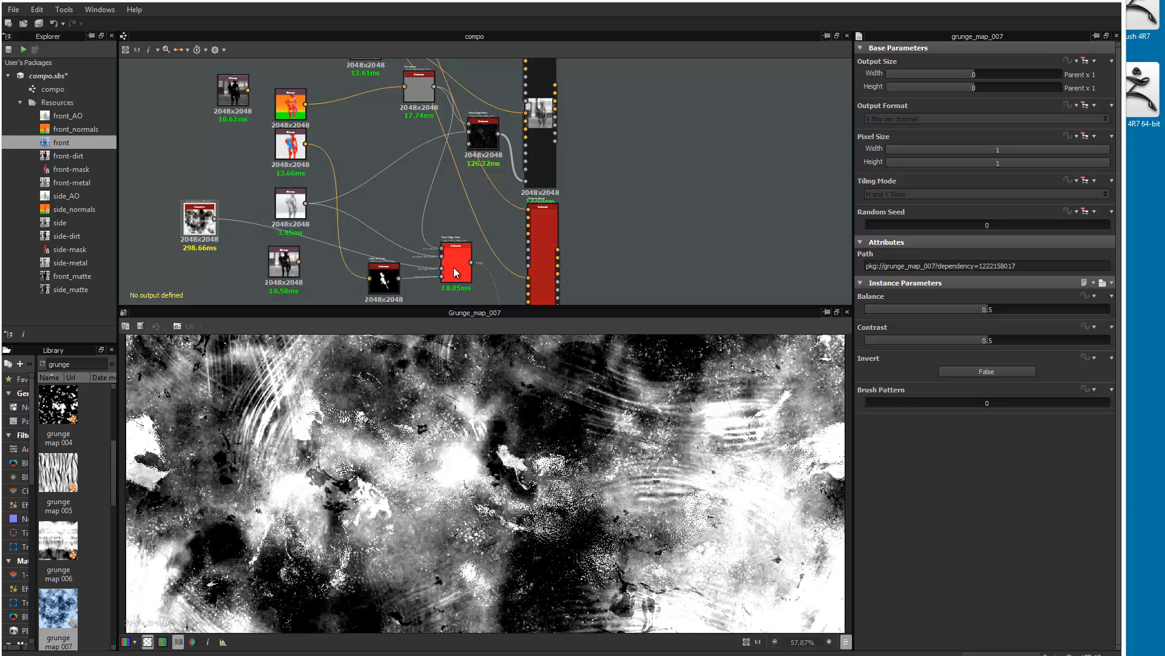
pyautogui.doubleClick(453, 267)
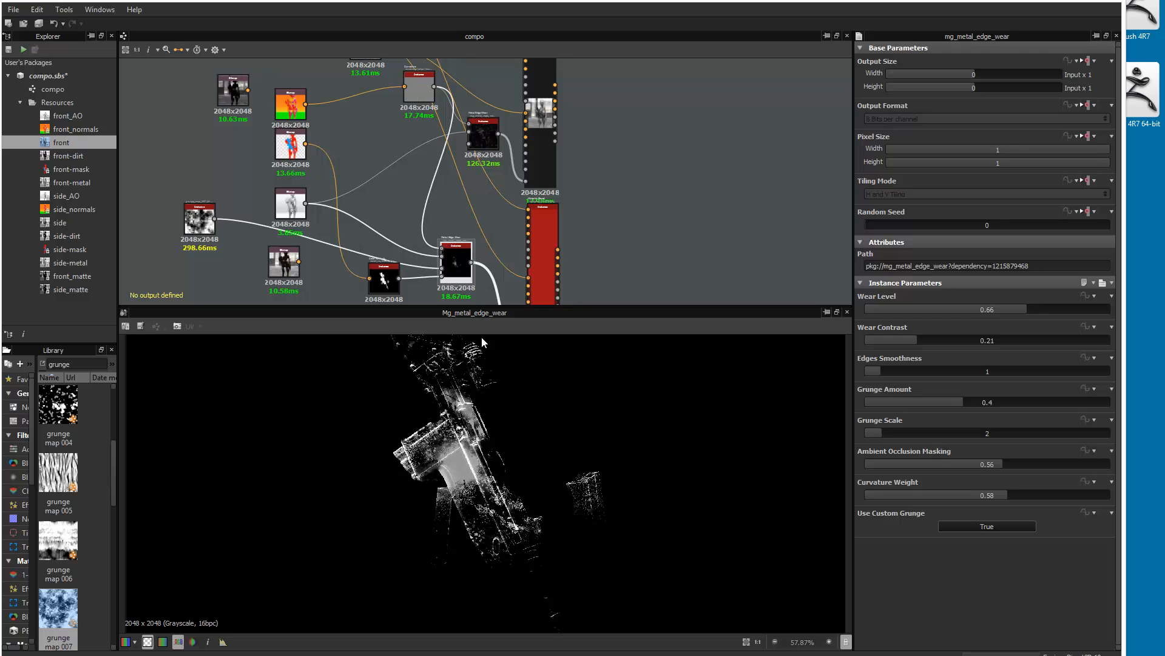
pyautogui.doubleClick(541, 257)
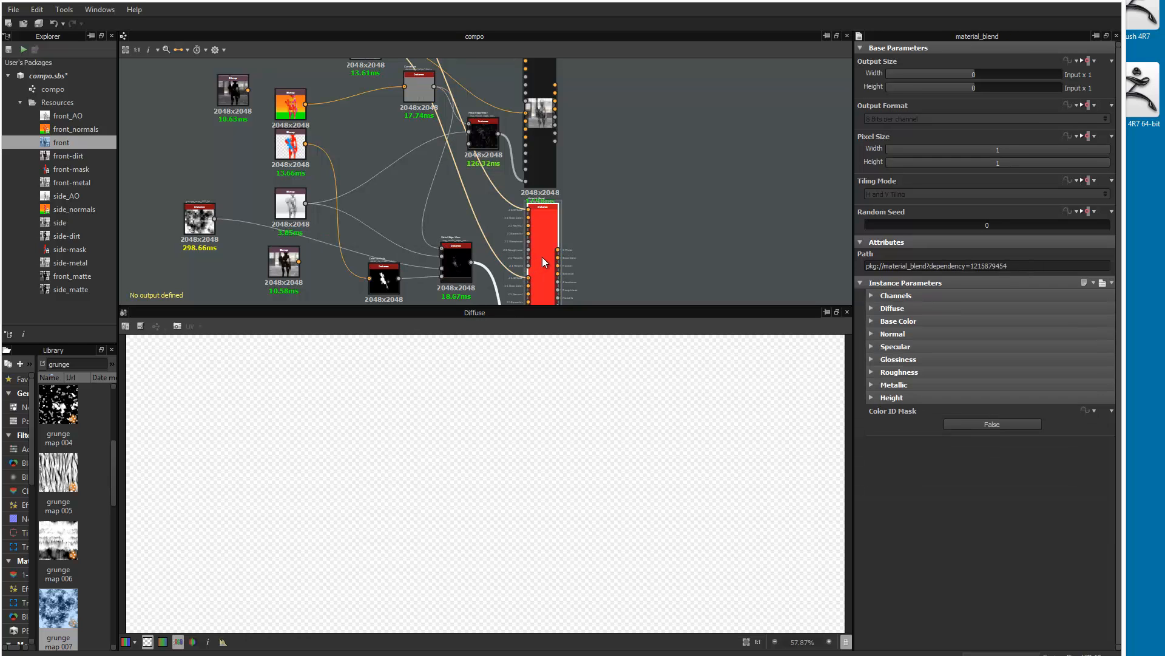
# Set the rifle Metal Edge Wear's Grunge Scale to 4, Grunge Amount to 0.14, Edges Smoothness to 2.1 and Wear Contrast to 0.05, and preview the blend
pyautogui.doubleClick(451, 257)
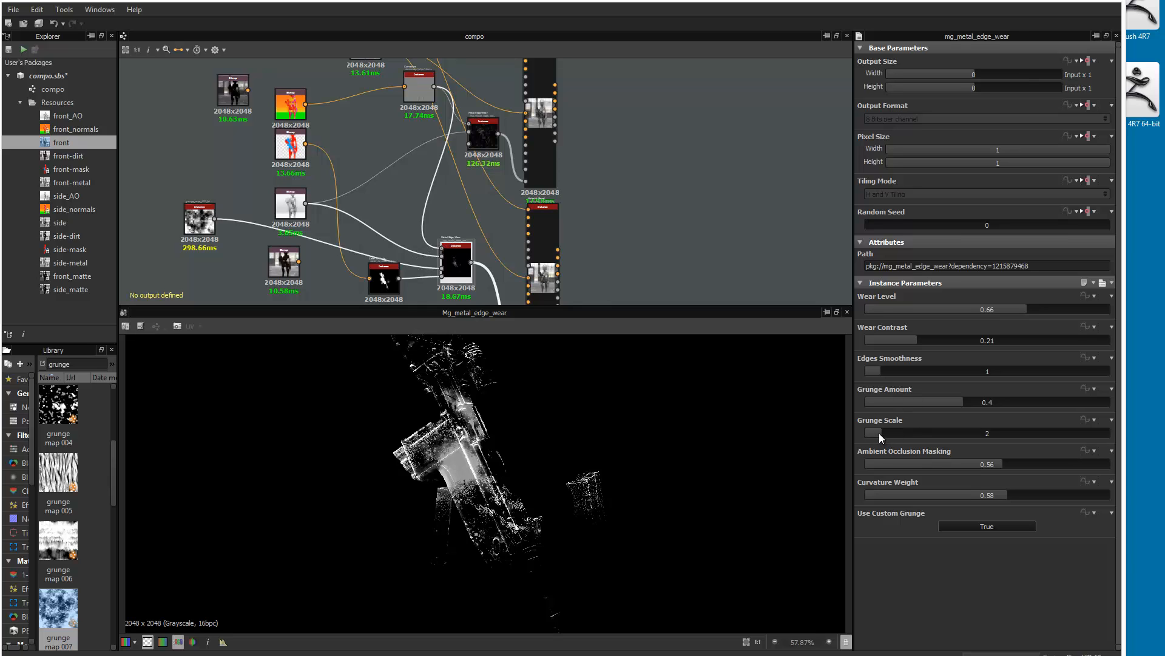
pyautogui.click(873, 433)
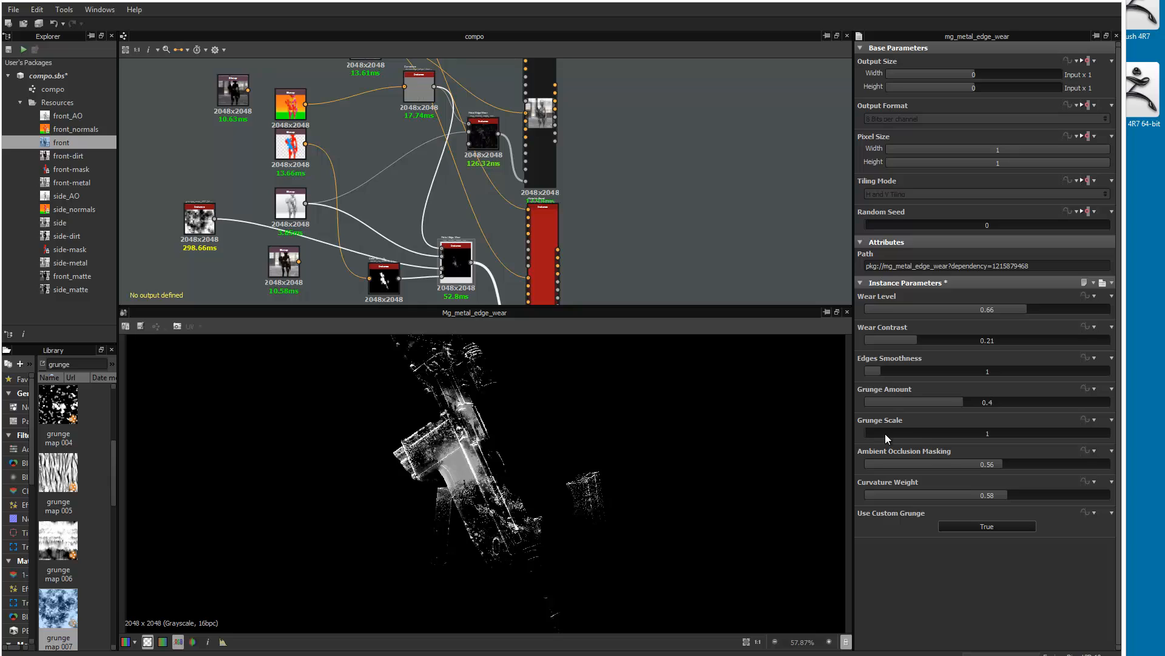
pyautogui.moveTo(885, 433); pyautogui.dragTo(913, 434)
pyautogui.moveTo(918, 400); pyautogui.dragTo(879, 345)
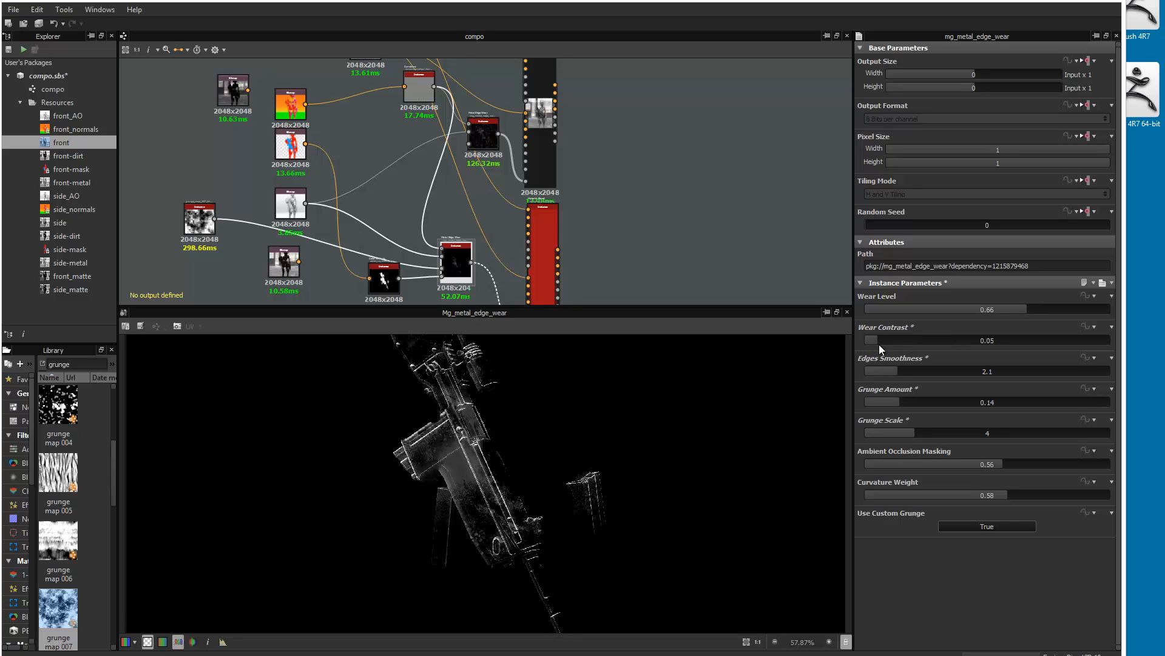
pyautogui.doubleClick(544, 264)
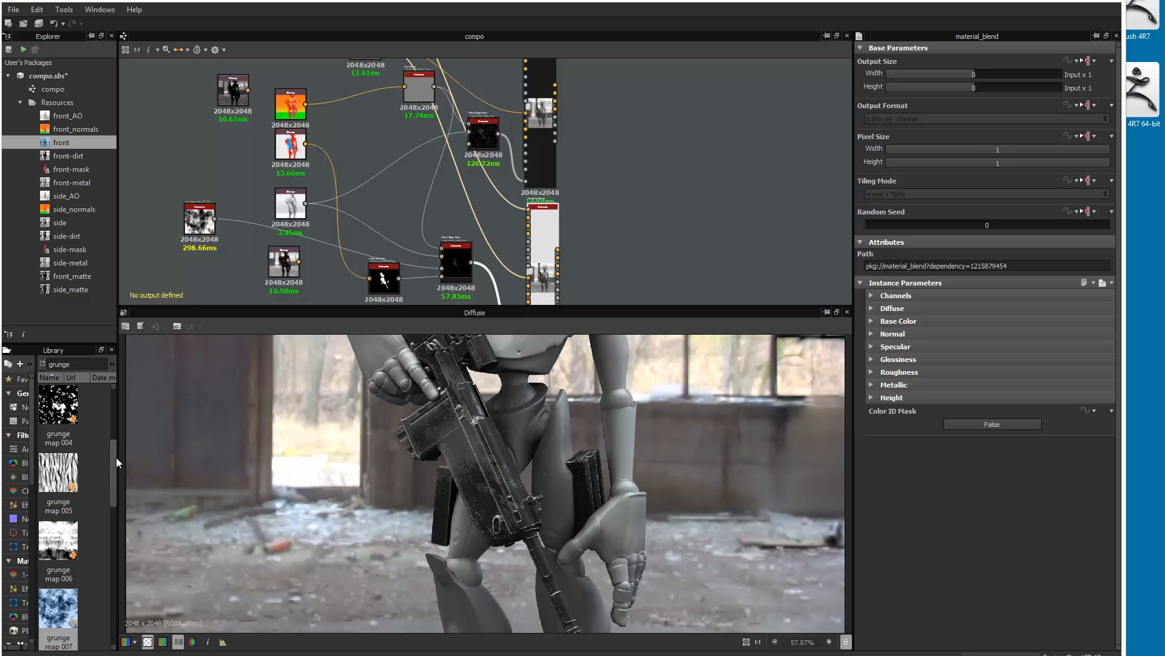
# Add the grunge map listed after Grunge Map 010 and connect it to the rifle Metal Edge Wear's custom grunge input, replacing Grunge Map 007
pyautogui.moveTo(116, 459); pyautogui.dragTo(113, 523)
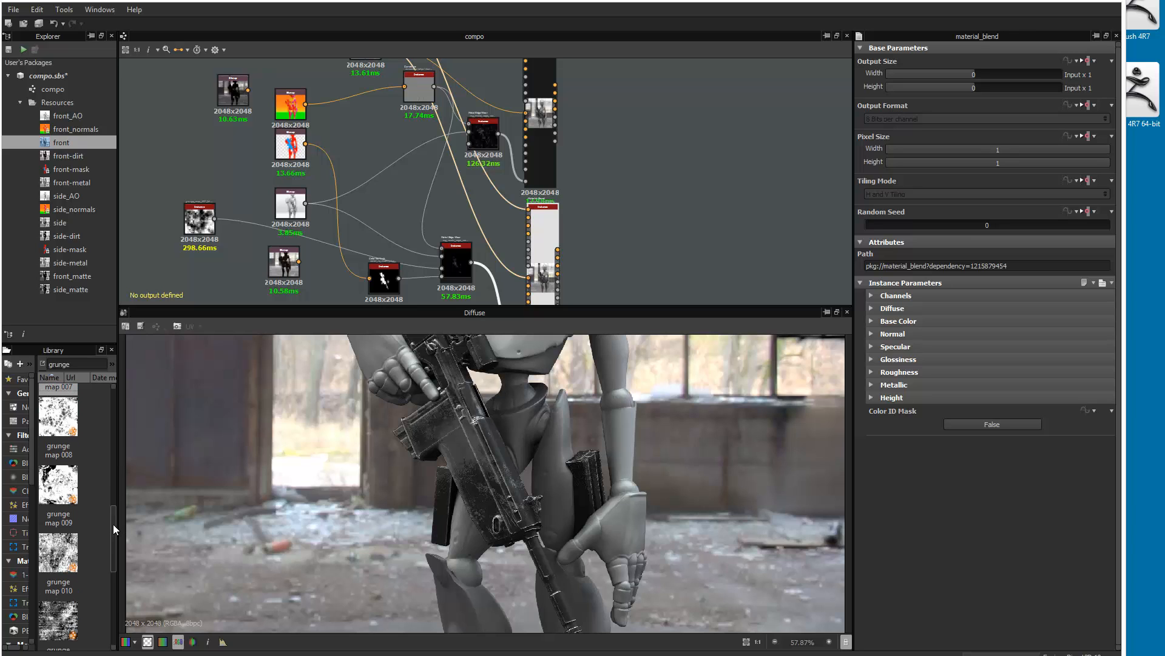
pyautogui.moveTo(60, 614); pyautogui.dragTo(217, 281)
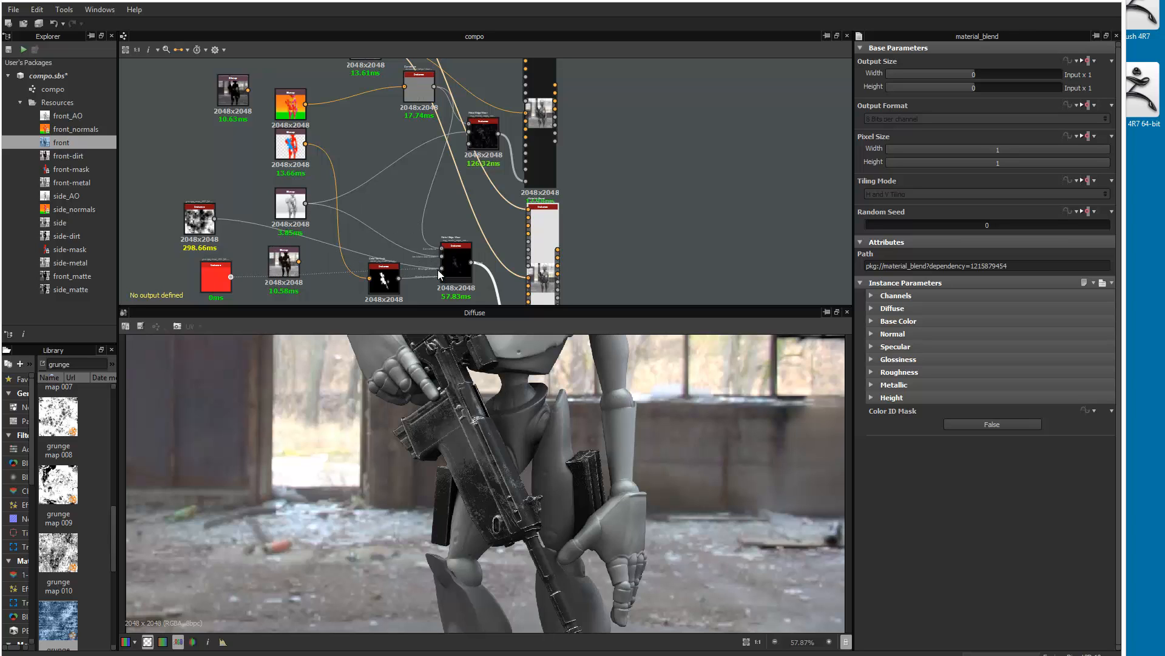
pyautogui.moveTo(438, 269); pyautogui.dragTo(441, 269)
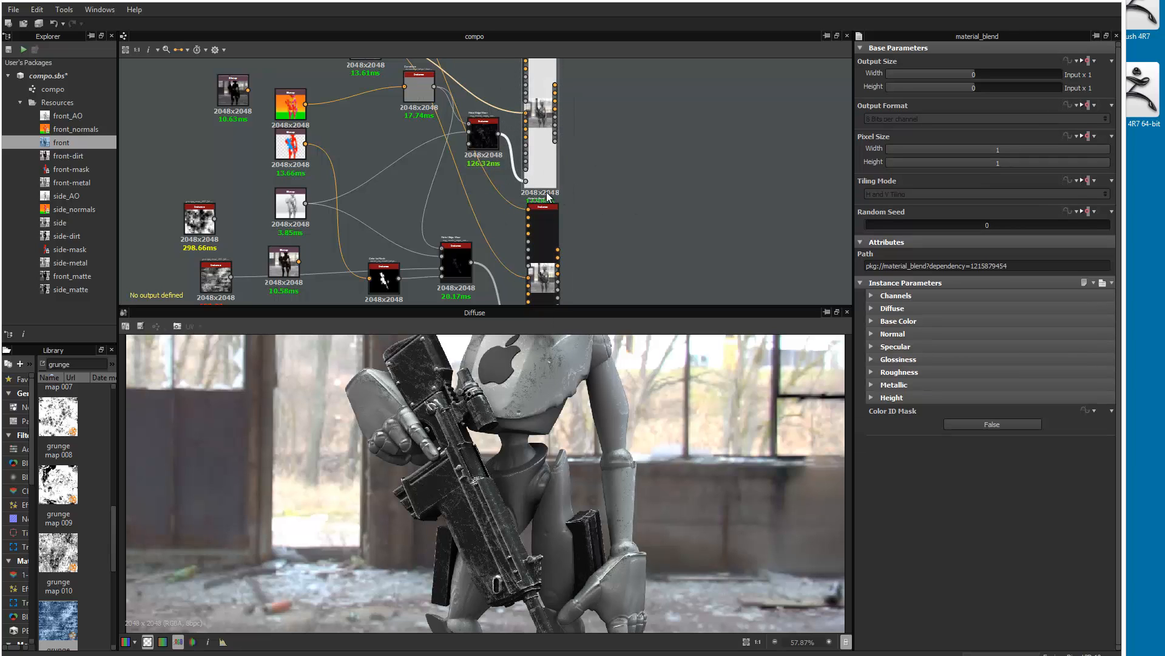
# Duplicate the first Material Blend to the right of both blends and delete the copy's inherited input links
pyautogui.moveTo(556, 173); pyautogui.dragTo(724, 204)
pyautogui.moveTo(674, 112); pyautogui.dragTo(679, 276)
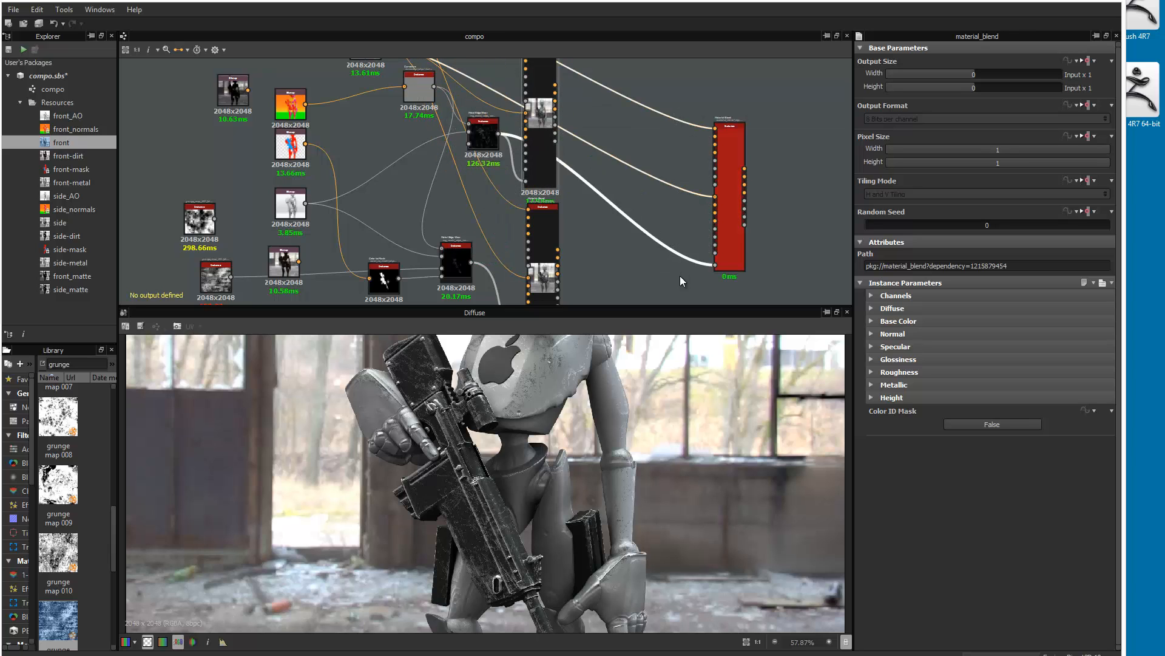
pyautogui.press('Delete')
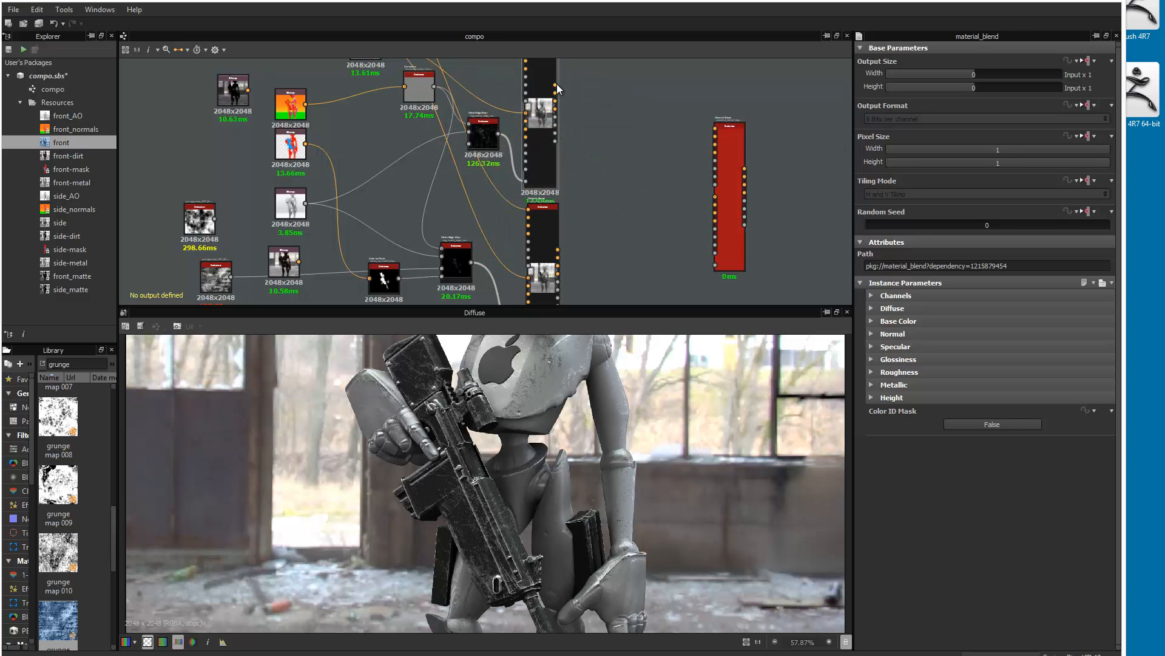
# Feed the third Material Blend with the rifle blend as #1 Diffuse, the first blend as #2 Diffuse and Color to Mask as mask, and preview it
pyautogui.moveTo(556, 85); pyautogui.dragTo(716, 128)
pyautogui.moveTo(557, 252); pyautogui.dragTo(715, 130)
pyautogui.moveTo(555, 86); pyautogui.dragTo(599, 91)
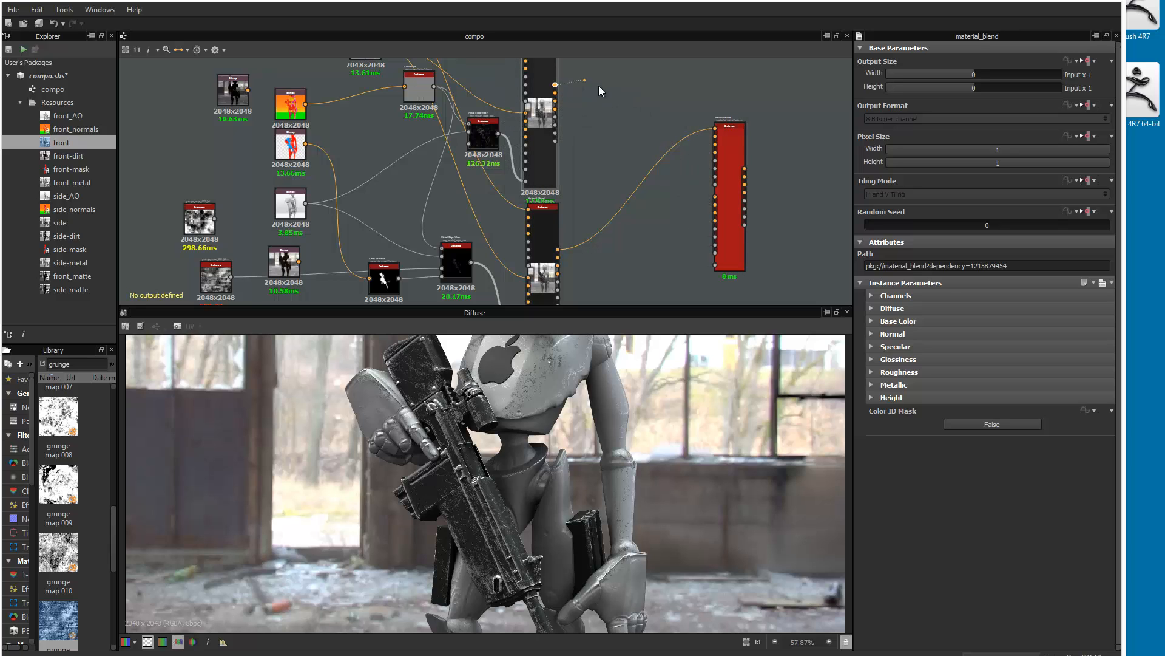
pyautogui.moveTo(718, 199); pyautogui.dragTo(716, 197)
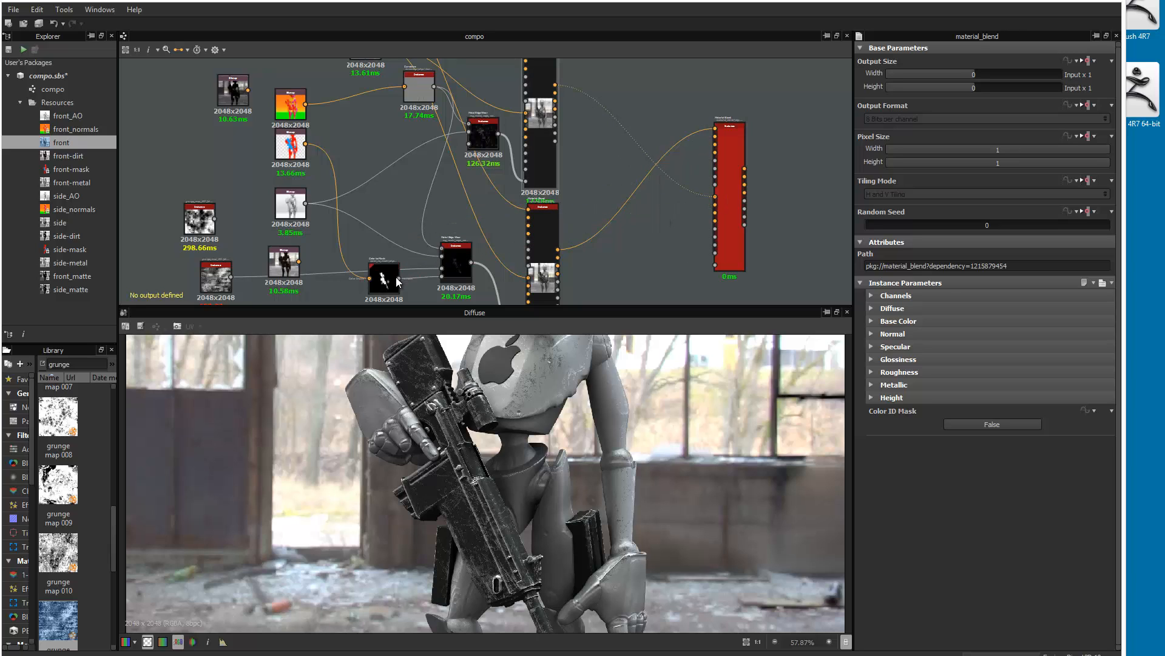
pyautogui.moveTo(445, 293); pyautogui.dragTo(716, 264)
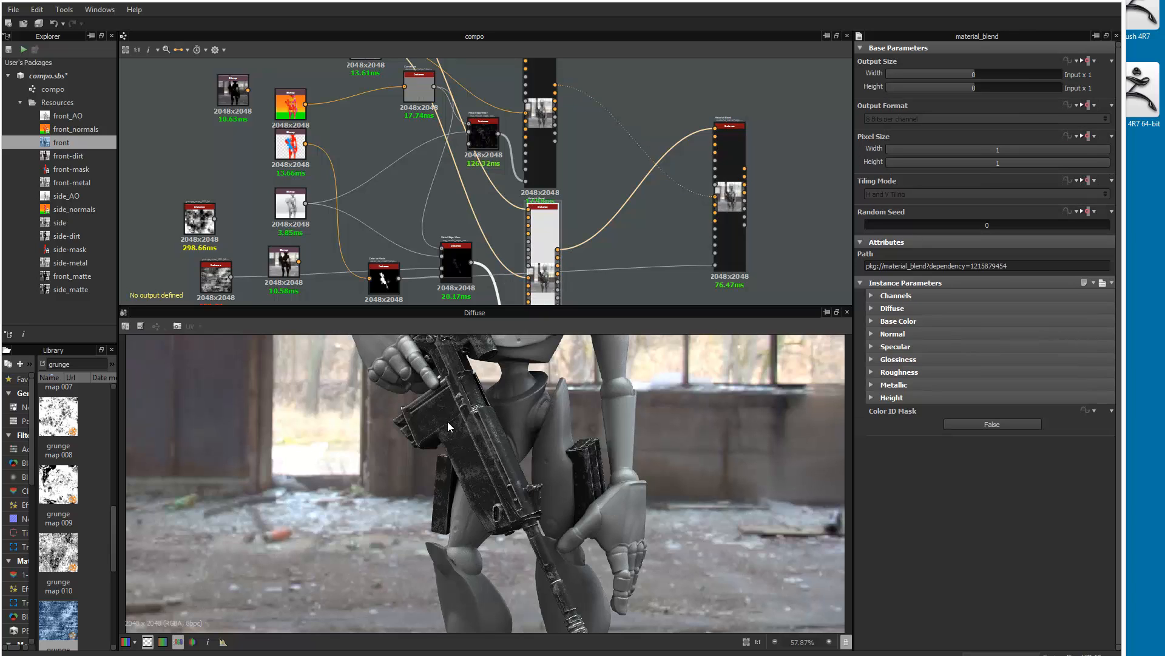
pyautogui.click(730, 203)
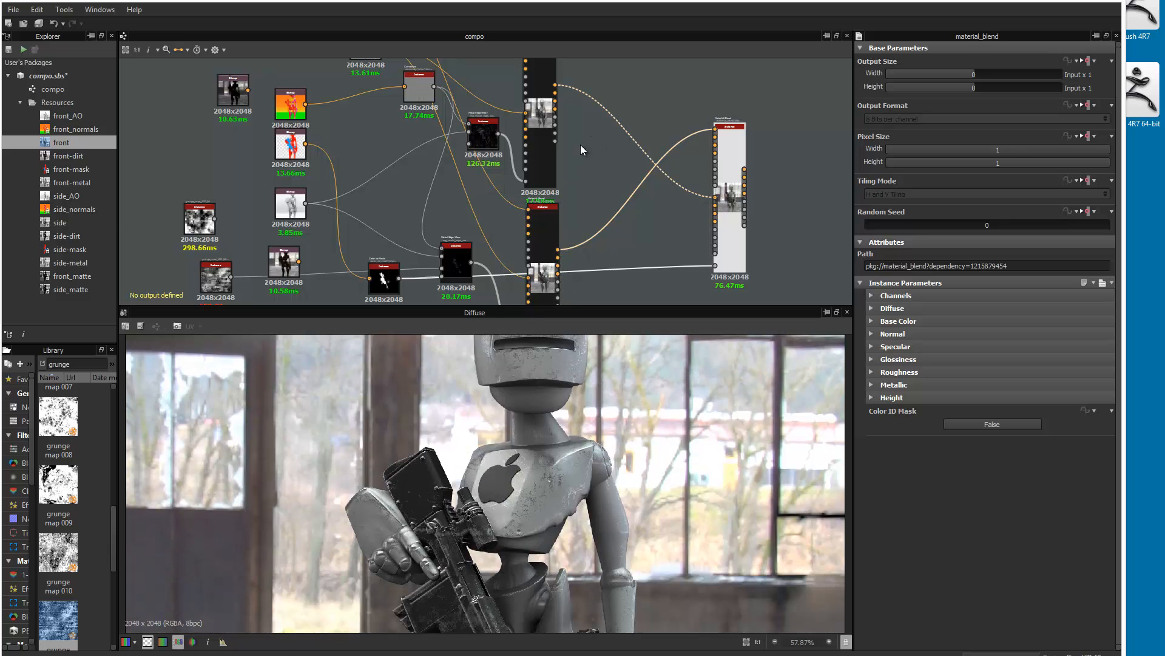
# Move all three Material Blend nodes further right to space out the graph
pyautogui.scroll(-5, 576, 127)
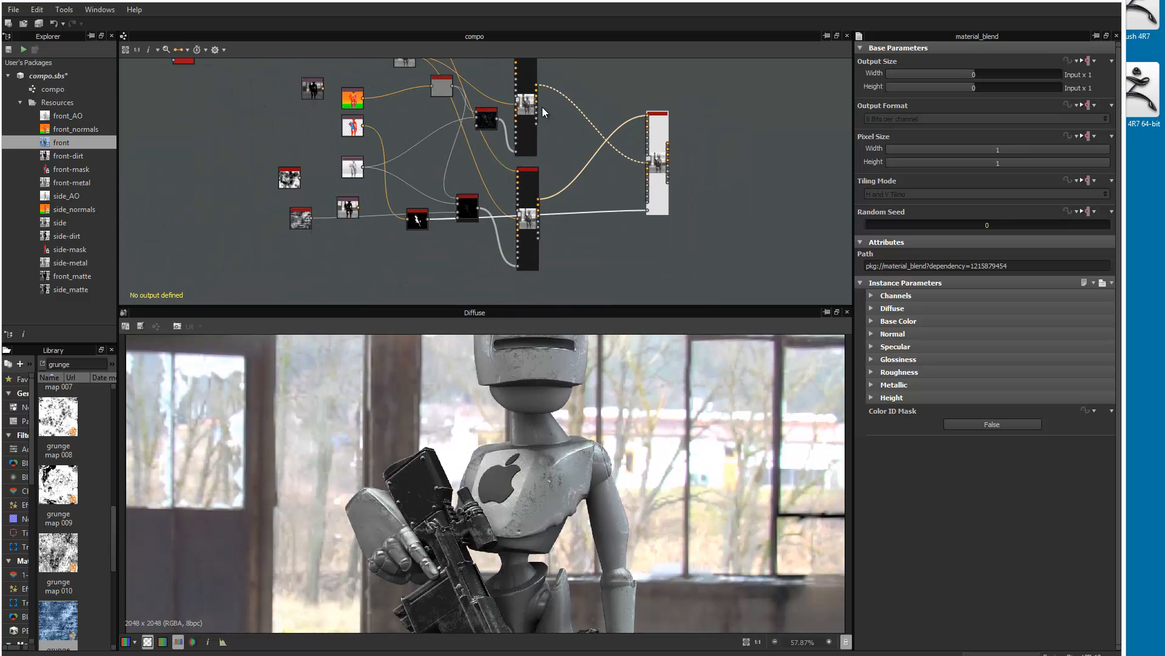
pyautogui.moveTo(527, 104); pyautogui.dragTo(561, 105)
pyautogui.moveTo(533, 216); pyautogui.dragTo(566, 215)
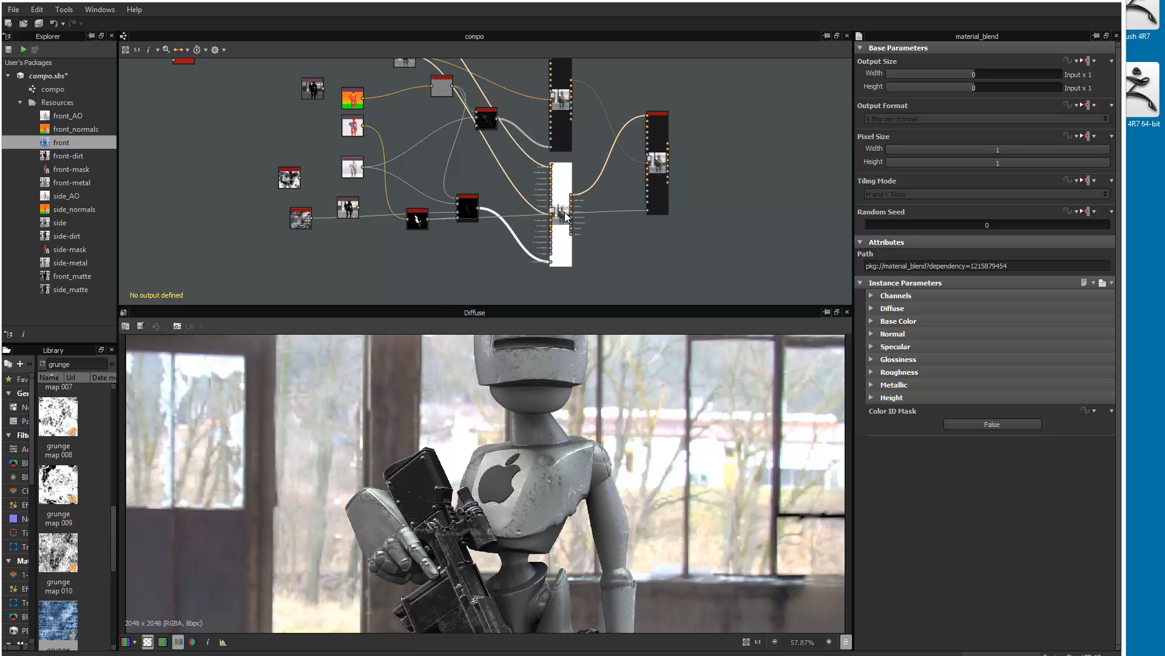
pyautogui.moveTo(661, 180); pyautogui.dragTo(674, 189)
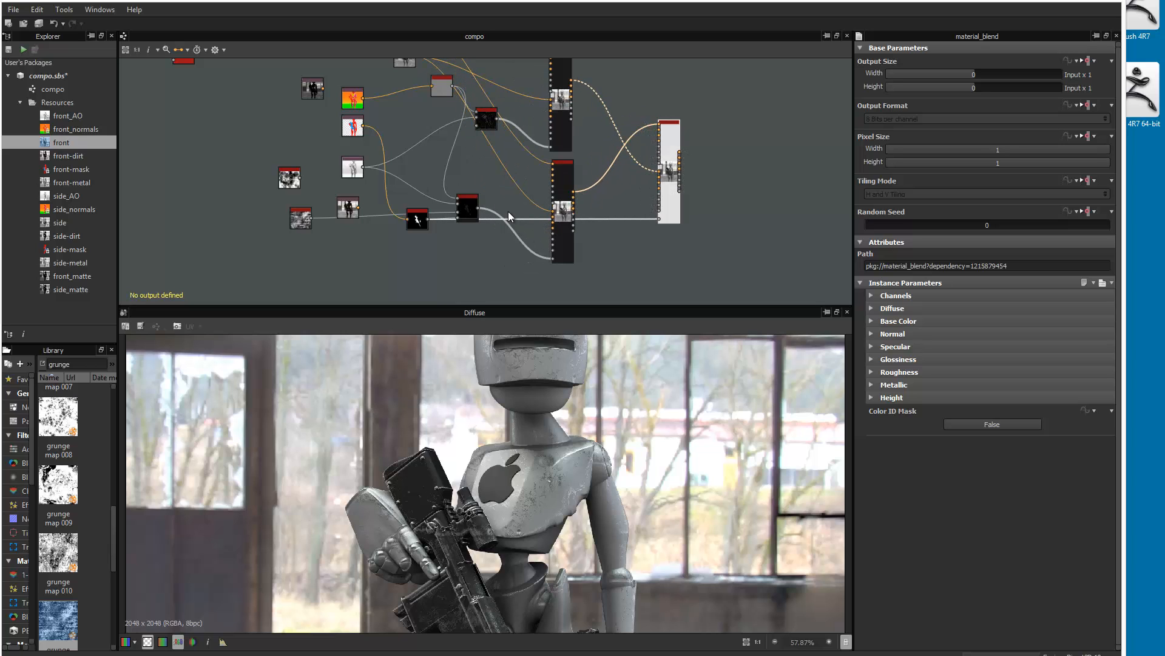
# Duplicate the third Material Blend to its right, delete the copy's inherited links, and connect the third blend's diffuse output to its #2 Diffuse
pyautogui.moveTo(520, 135); pyautogui.dragTo(386, 193, button='middle')
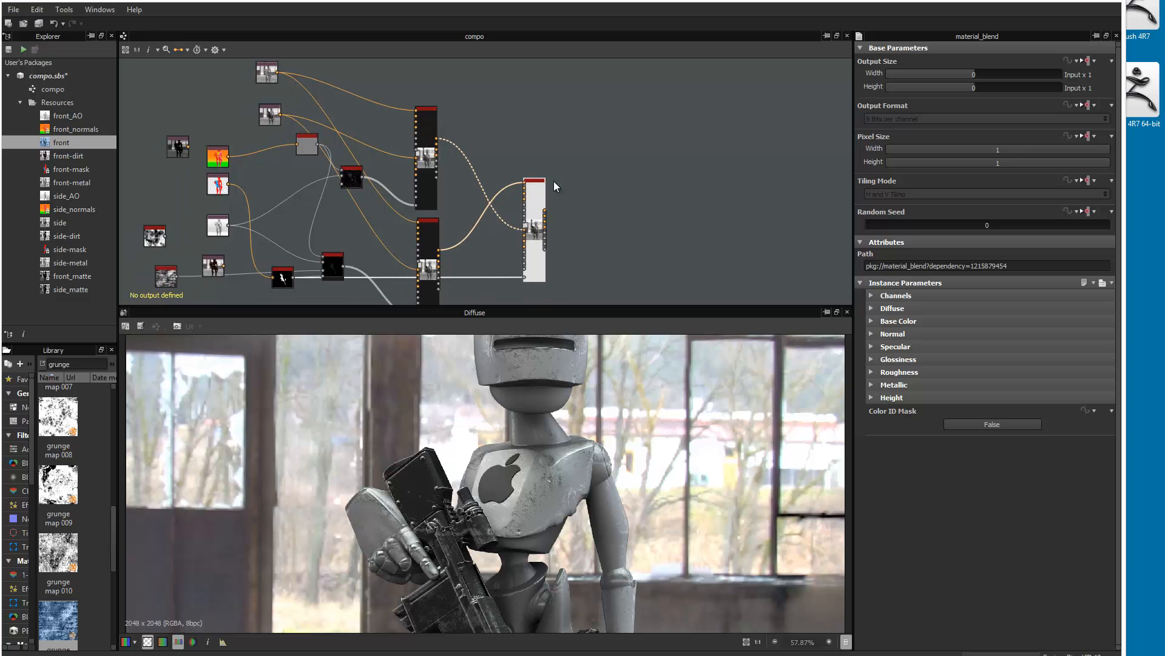
pyautogui.scroll(4, 488, 173)
pyautogui.scroll(2, 488, 173)
pyautogui.moveTo(519, 218); pyautogui.dragTo(466, 117, button='middle')
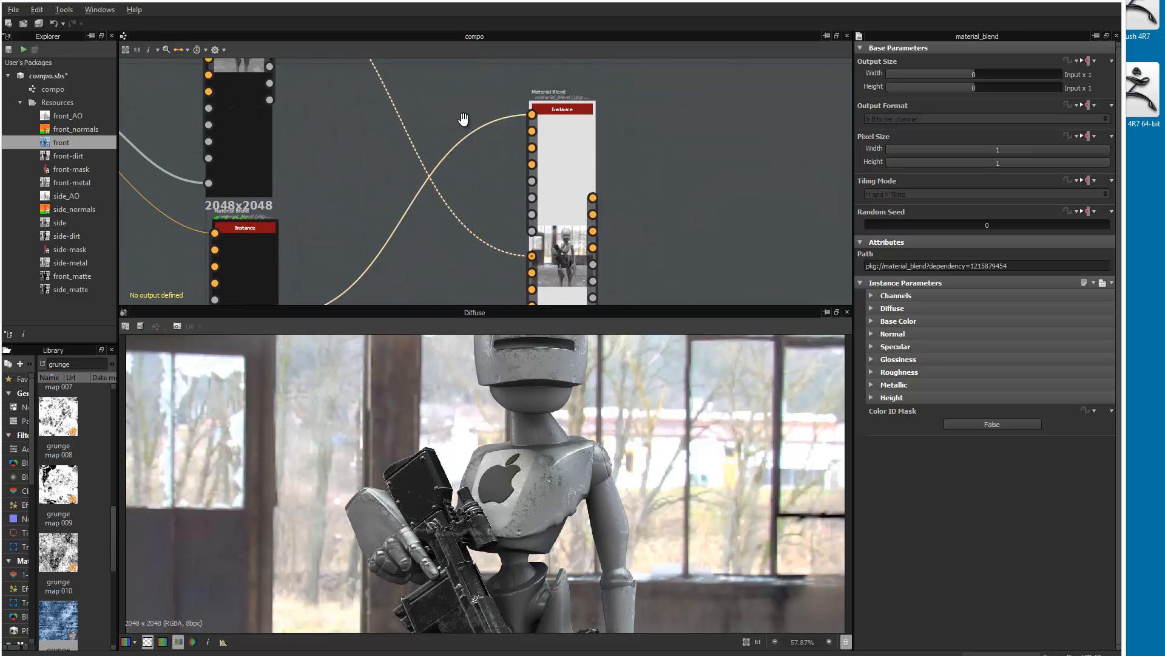
pyautogui.scroll(-3, 505, 156)
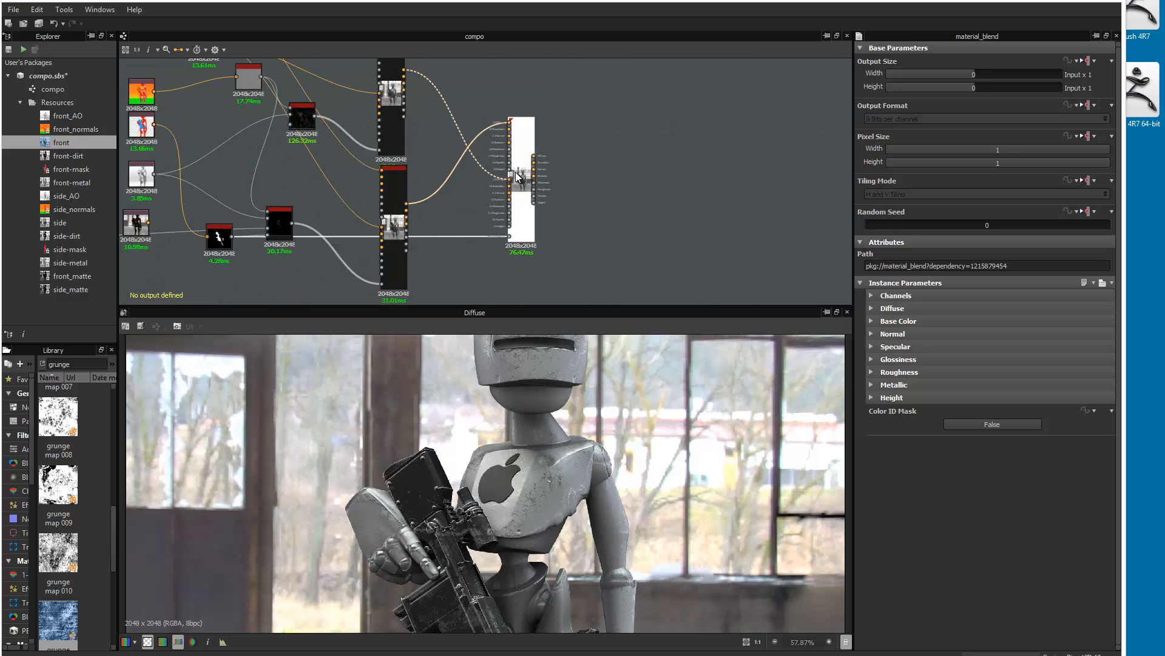
pyautogui.hotkey('ctrl', 'd')
pyautogui.moveTo(484, 173); pyautogui.dragTo(658, 177)
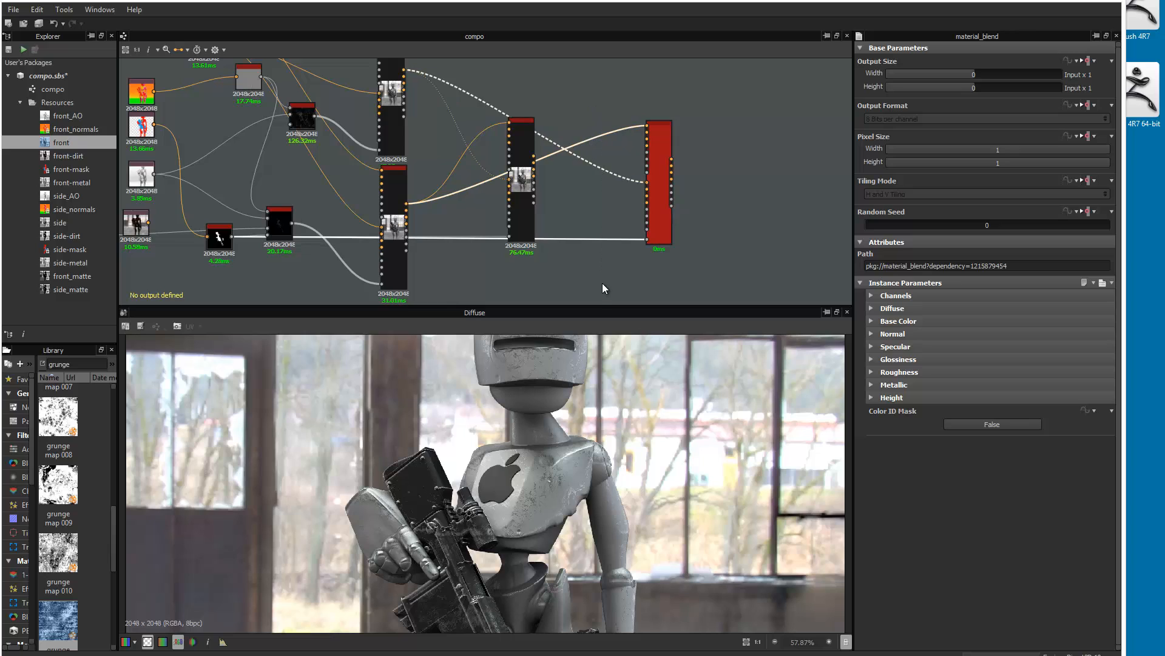
pyautogui.press('Delete')
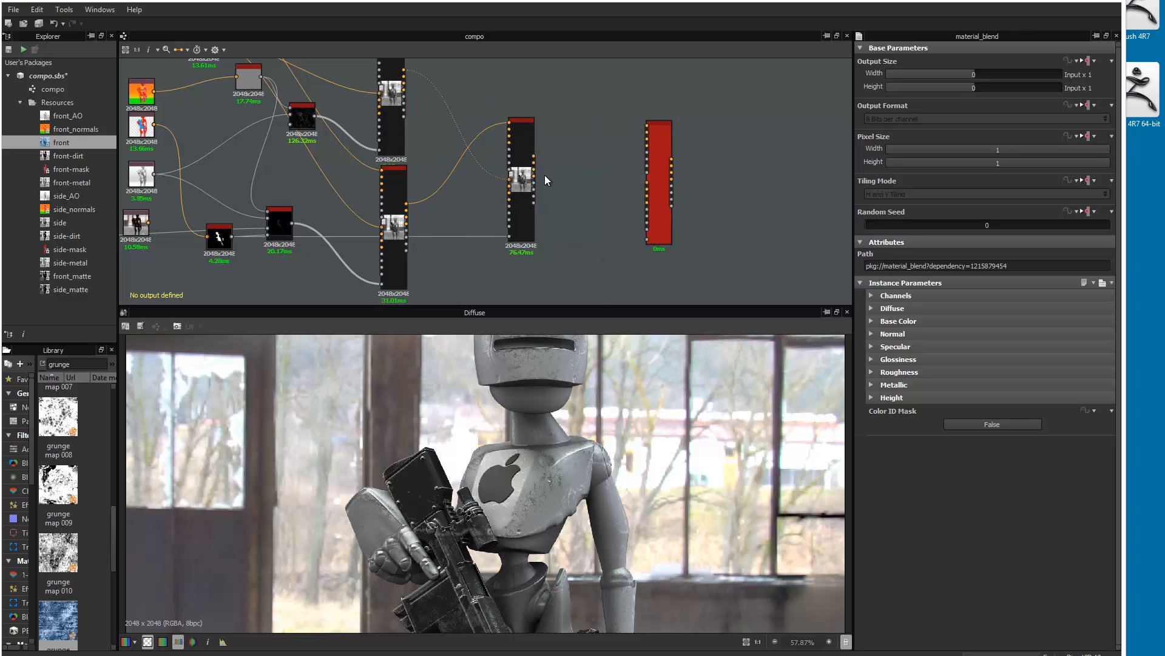
pyautogui.moveTo(534, 156); pyautogui.dragTo(648, 182)
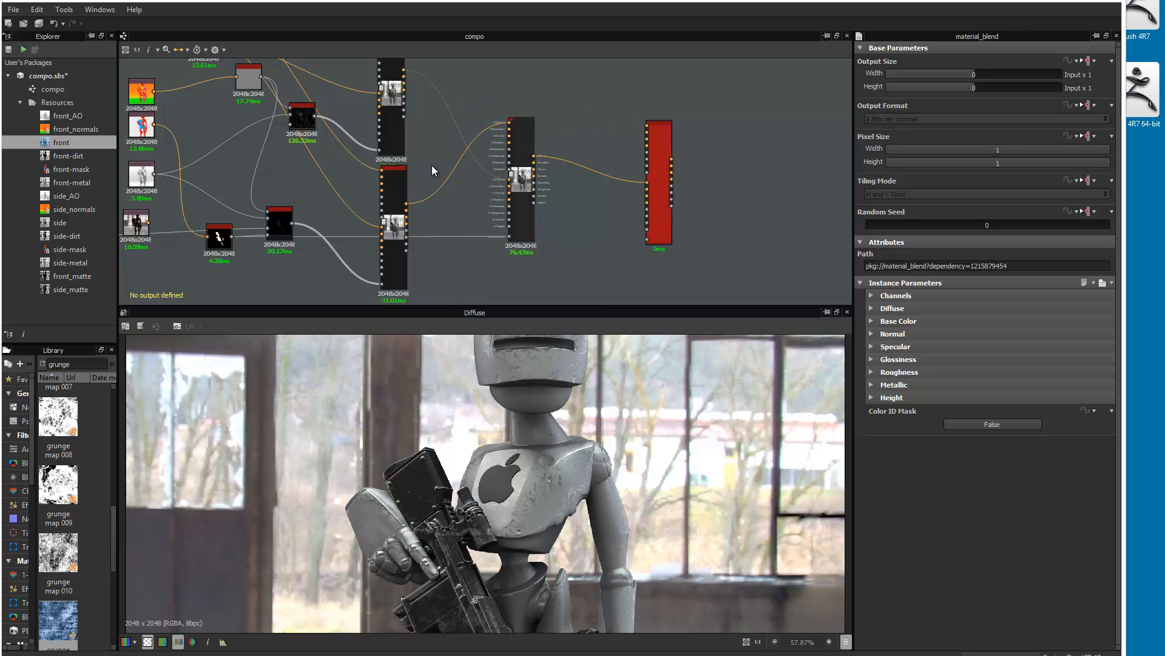
# Preview the unlinked front_matte and front-dirt bitmaps to identify the dirt render pass
pyautogui.moveTo(428, 159); pyautogui.dragTo(718, 168, button='middle')
pyautogui.scroll(5, 416, 154)
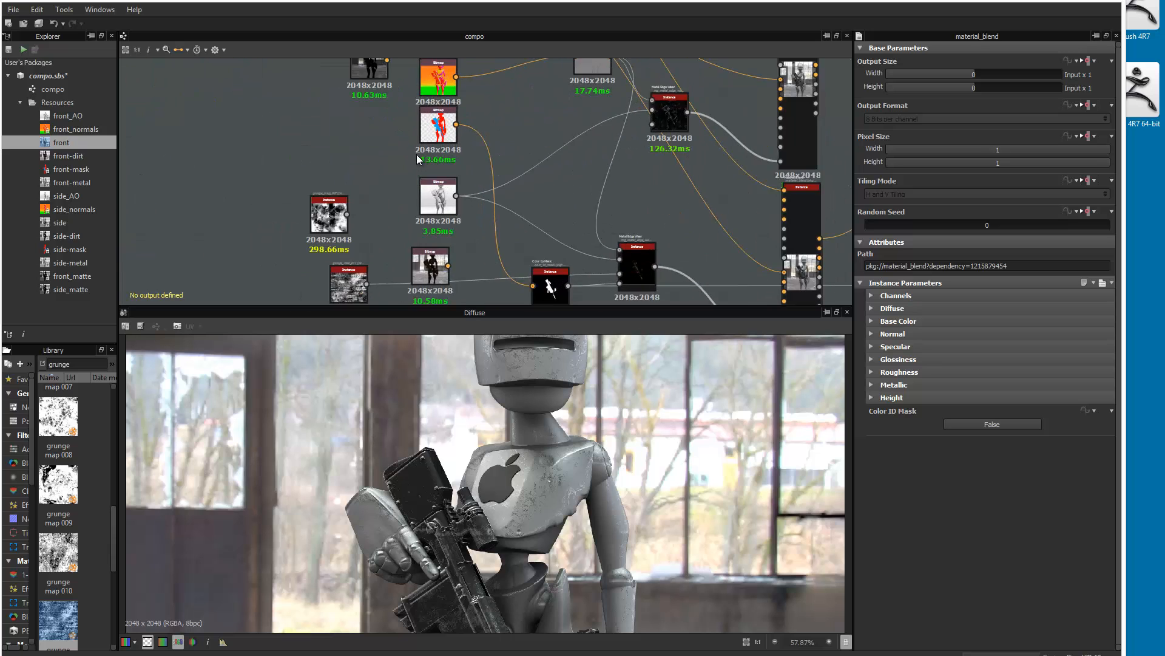
pyautogui.moveTo(413, 151); pyautogui.dragTo(447, 341, button='middle')
pyautogui.doubleClick(366, 152)
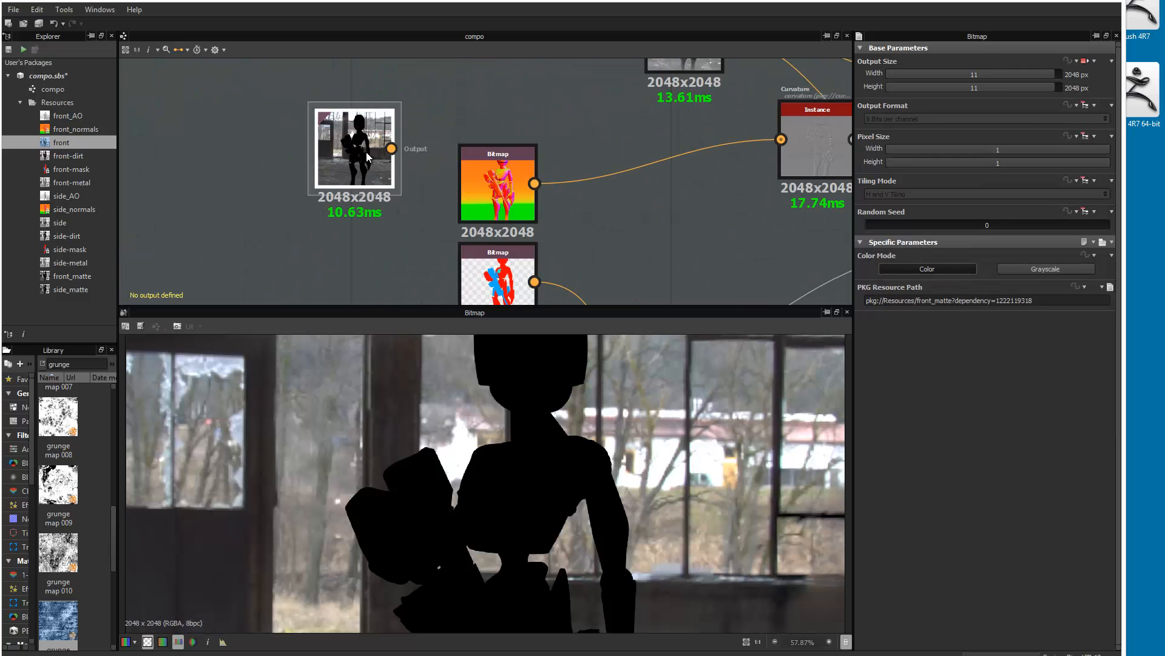
pyautogui.moveTo(352, 285); pyautogui.dragTo(335, 104, button='middle')
pyautogui.moveTo(428, 283); pyautogui.dragTo(447, 180, button='middle')
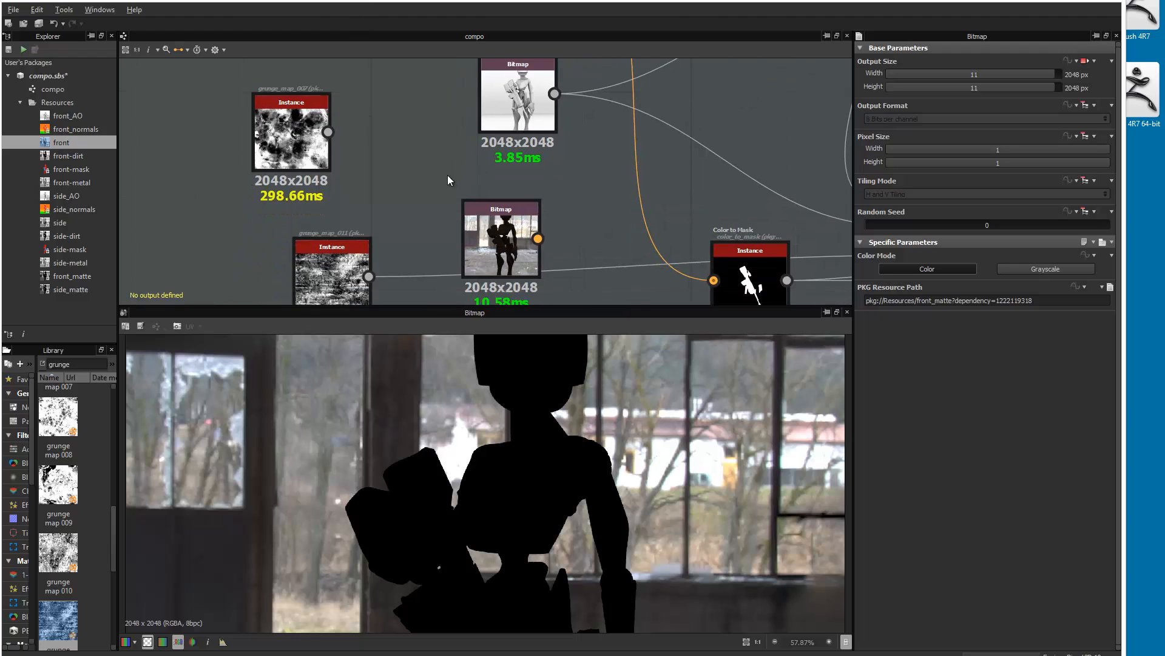
pyautogui.scroll(-1, 447, 179)
pyautogui.doubleClick(496, 224)
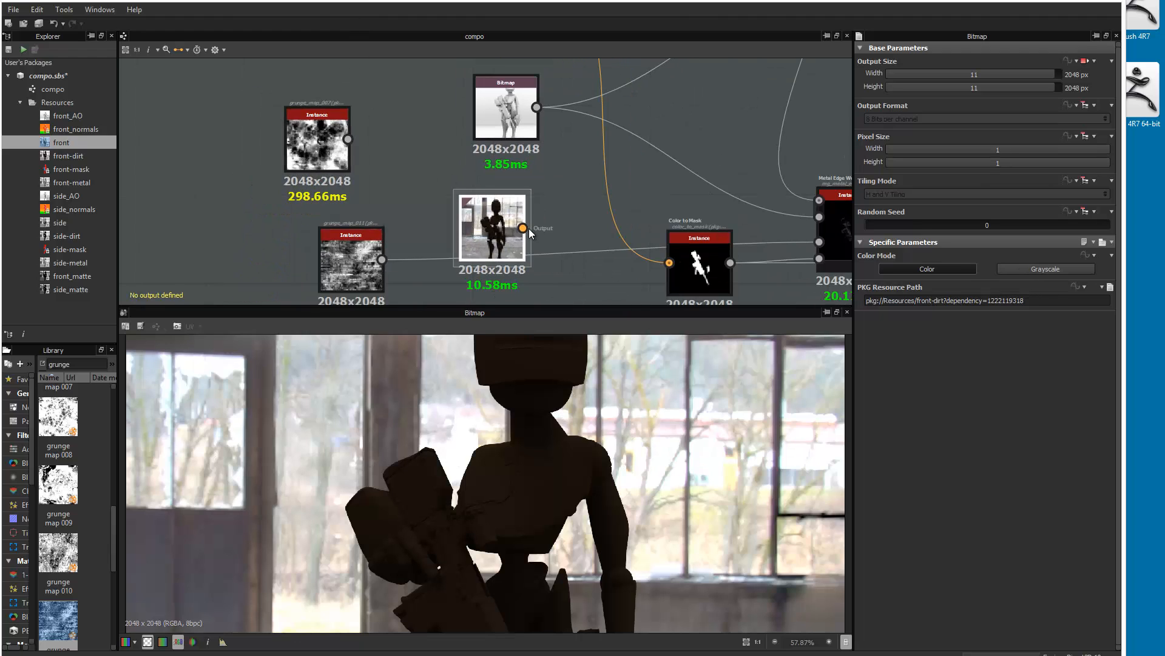
# Connect the front-dirt bitmap's output to the fourth Material Blend's #1 Diffuse input
pyautogui.moveTo(521, 228); pyautogui.dragTo(535, 222)
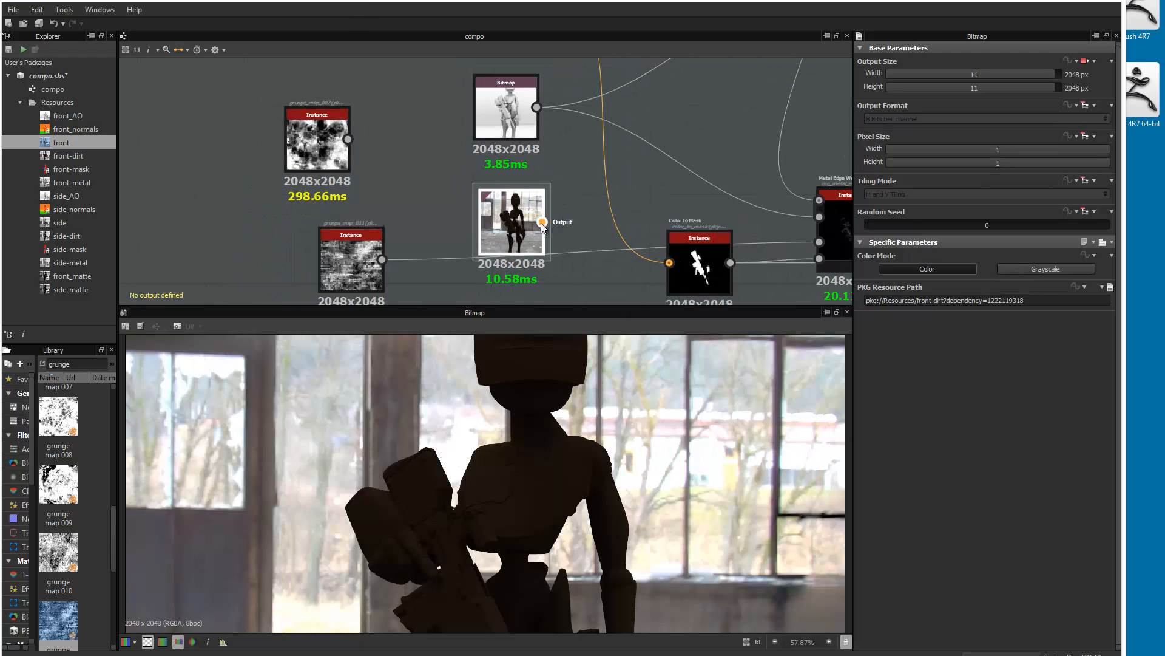
pyautogui.moveTo(650, 179); pyautogui.dragTo(162, 188, button='middle')
pyautogui.moveTo(614, 123); pyautogui.dragTo(363, 151, button='middle')
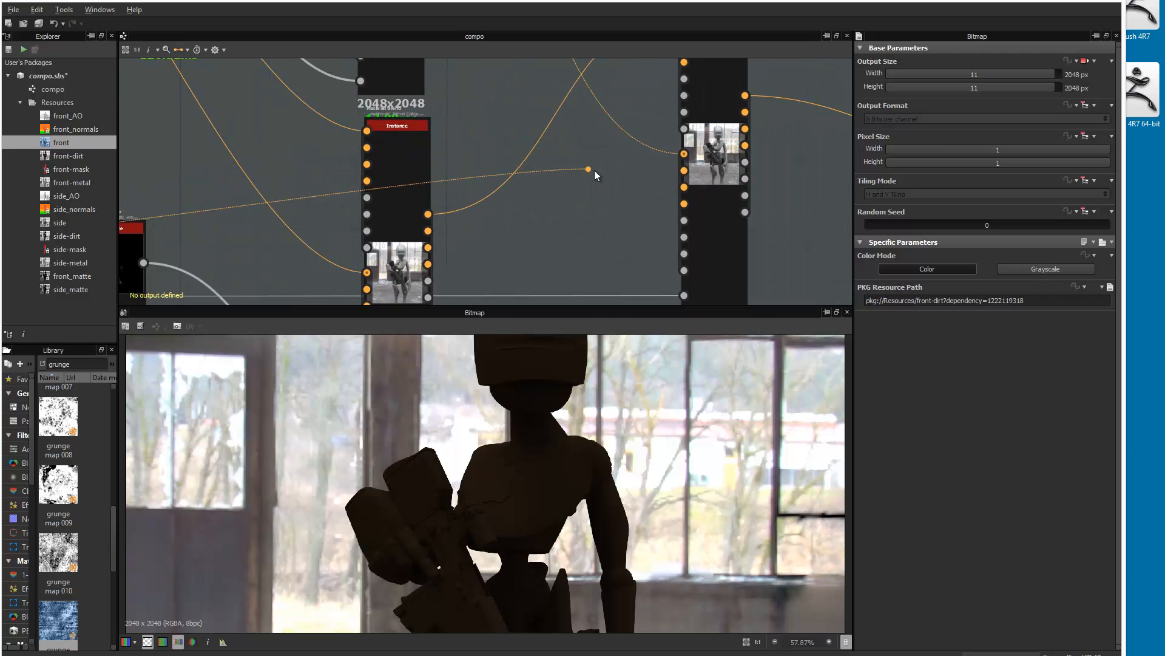
pyautogui.scroll(-3, 594, 170)
pyautogui.click(845, 185)
pyautogui.moveTo(537, 215); pyautogui.dragTo(163, 253, button='middle')
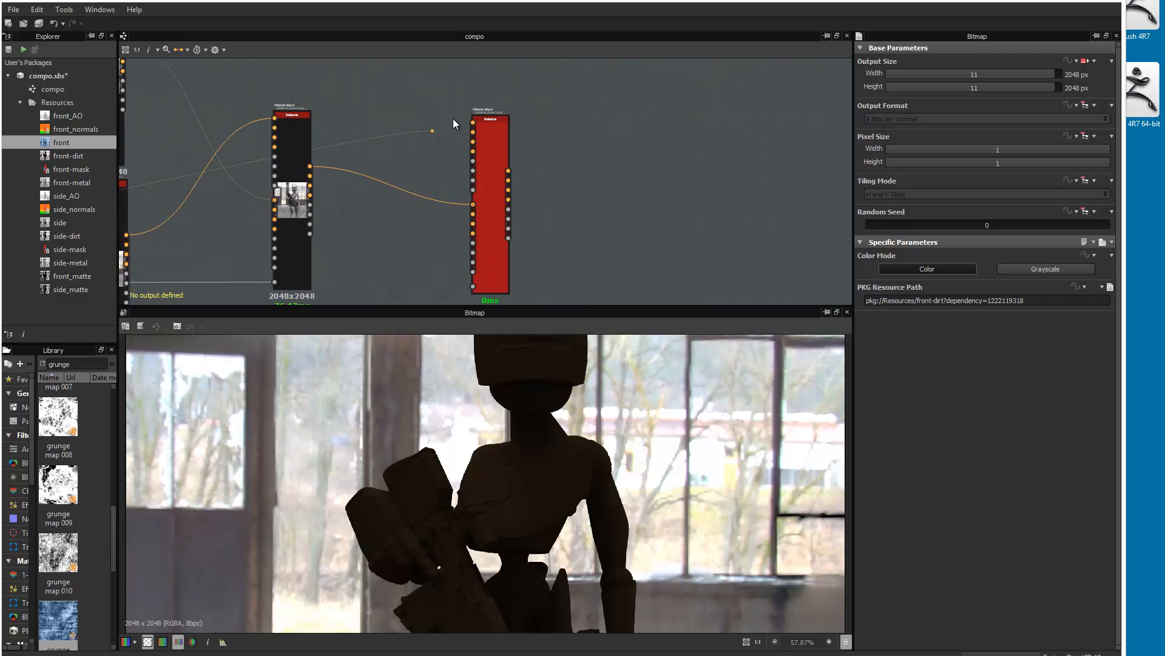
# Move the unused Dirt generator node to just below and before the fourth Material Blend
pyautogui.moveTo(594, 198); pyautogui.dragTo(978, 188, button='middle')
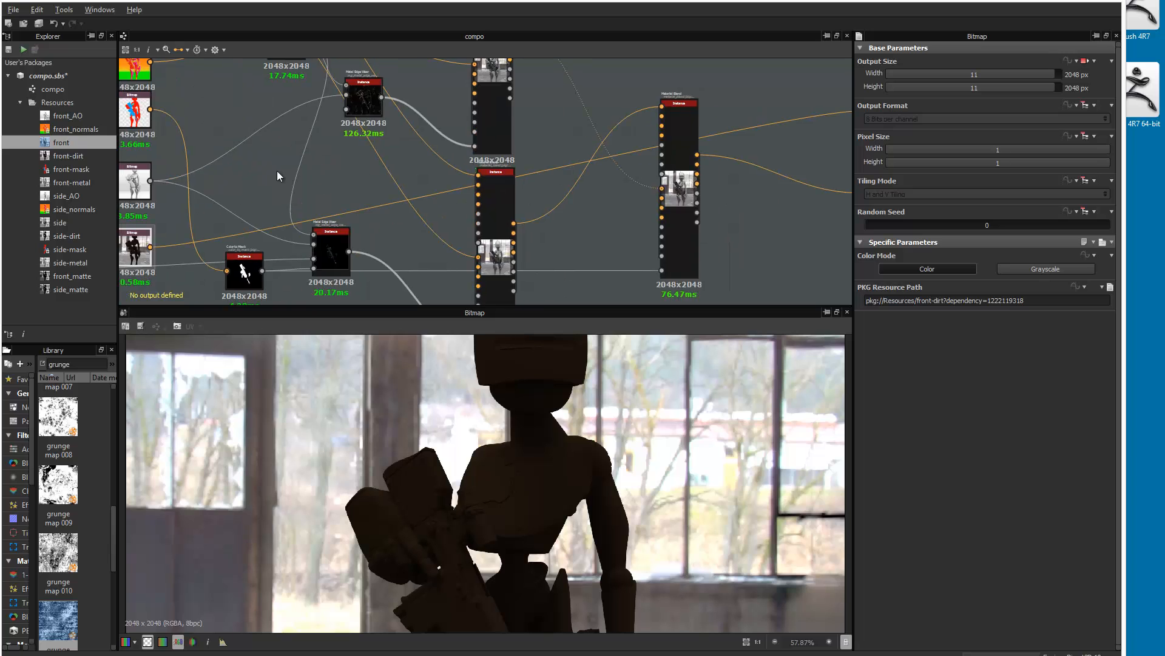
pyautogui.moveTo(278, 172); pyautogui.dragTo(565, 511, button='middle')
pyautogui.scroll(2, 352, 149)
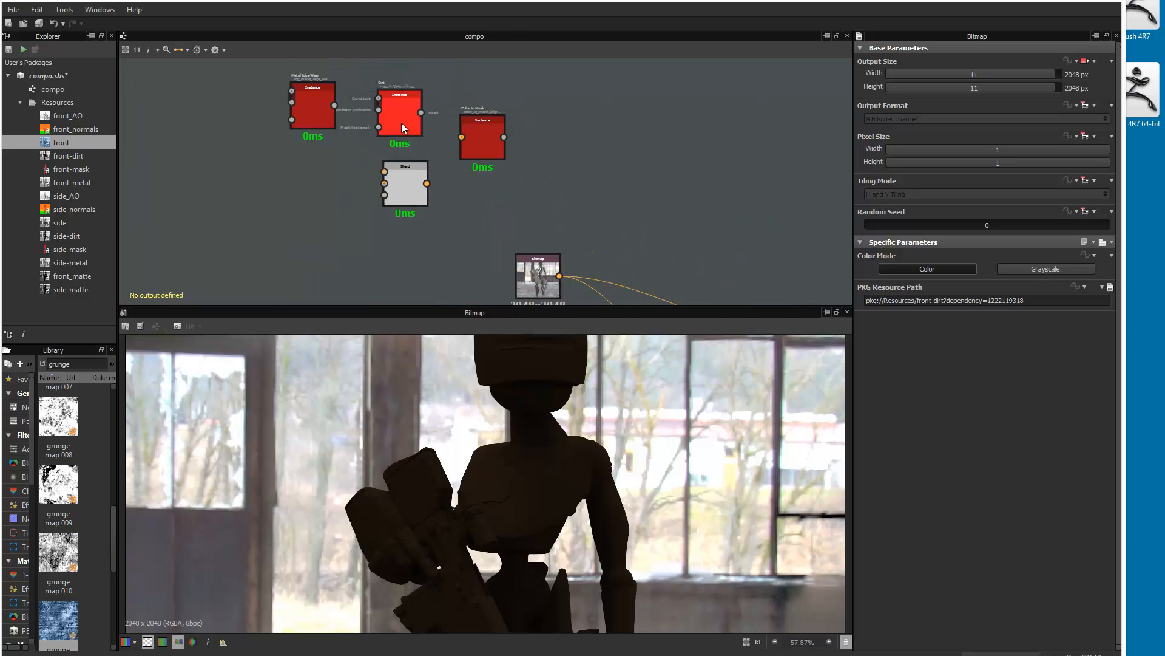
pyautogui.click(403, 119)
pyautogui.moveTo(403, 119); pyautogui.dragTo(789, 267)
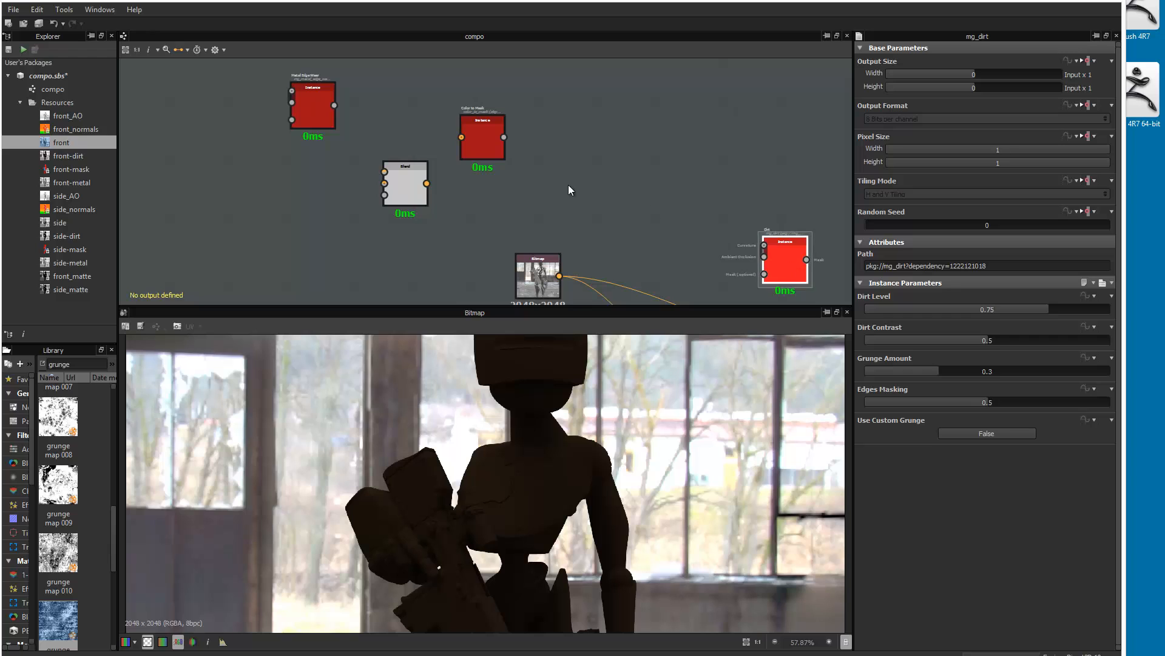
pyautogui.moveTo(625, 194); pyautogui.dragTo(602, 169, button='middle')
pyautogui.scroll(-5, 603, 174)
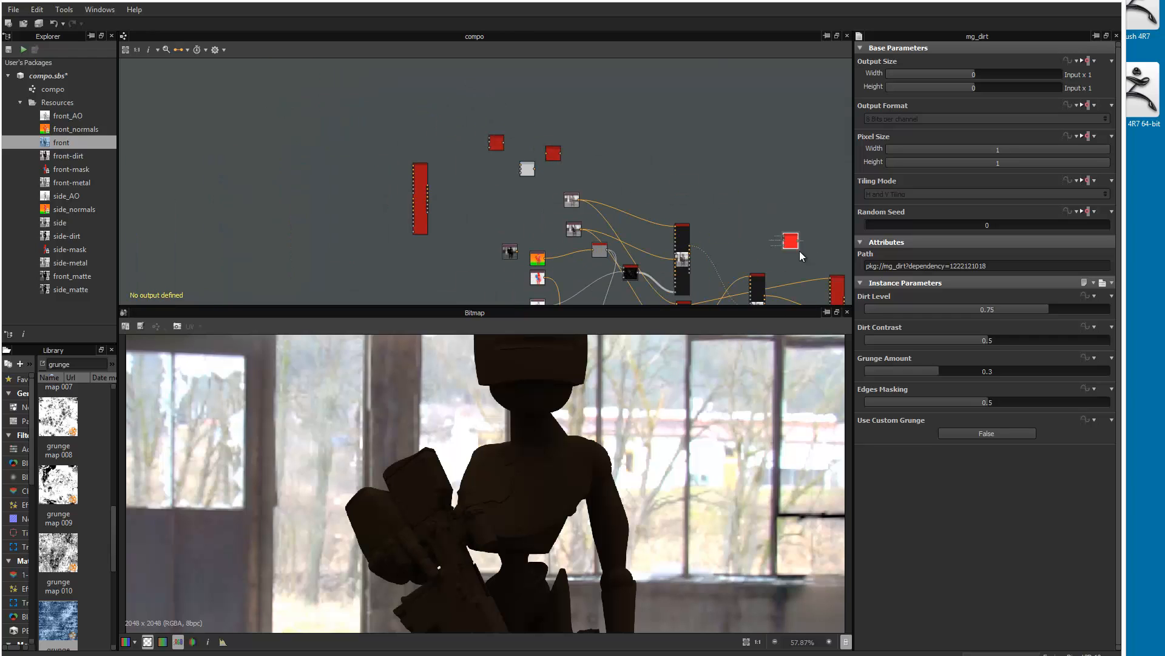
pyautogui.moveTo(696, 223); pyautogui.dragTo(320, 82, button='middle')
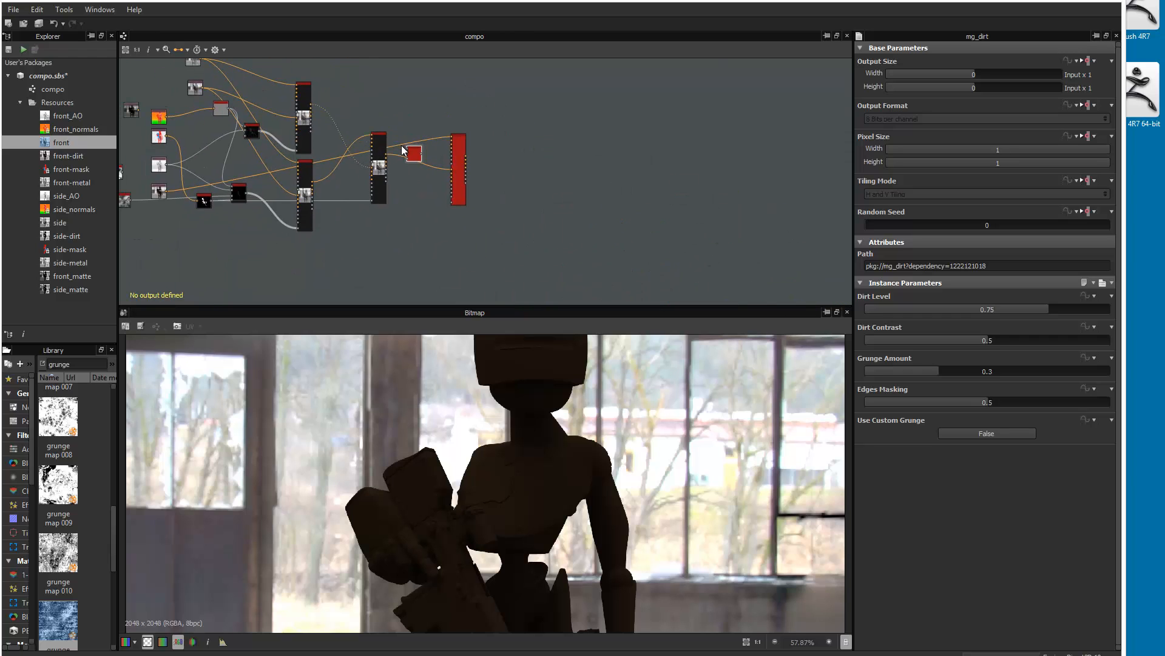
pyautogui.moveTo(416, 167); pyautogui.dragTo(418, 240)
# Connect the Curvature node's output to the Dirt node's Curvature input
pyautogui.moveTo(172, 98); pyautogui.dragTo(263, 119, button='middle')
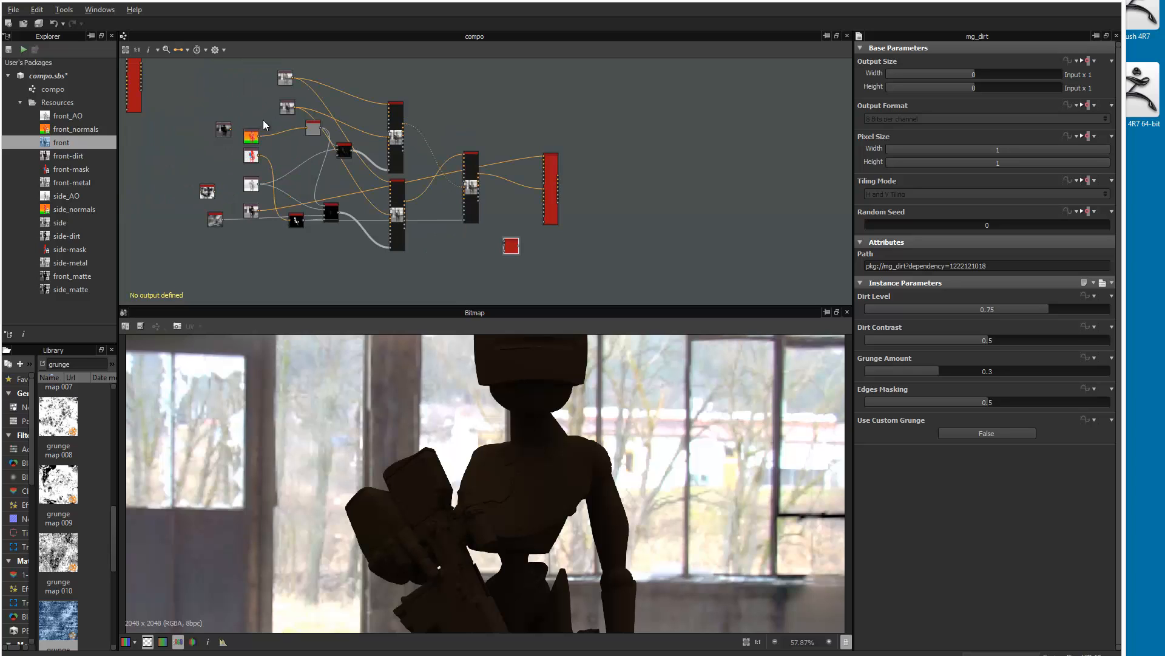
pyautogui.doubleClick(316, 130)
pyautogui.moveTo(322, 130)
pyautogui.mouseDown()
pyautogui.moveTo(294, 138)
pyautogui.moveTo(306, 139)
pyautogui.mouseUp()
pyautogui.moveTo(479, 253); pyautogui.dragTo(538, 185)
pyautogui.scroll(10, 497, 249)
pyautogui.scroll(-3, 565, 201)
pyautogui.scroll(-1, 567, 199)
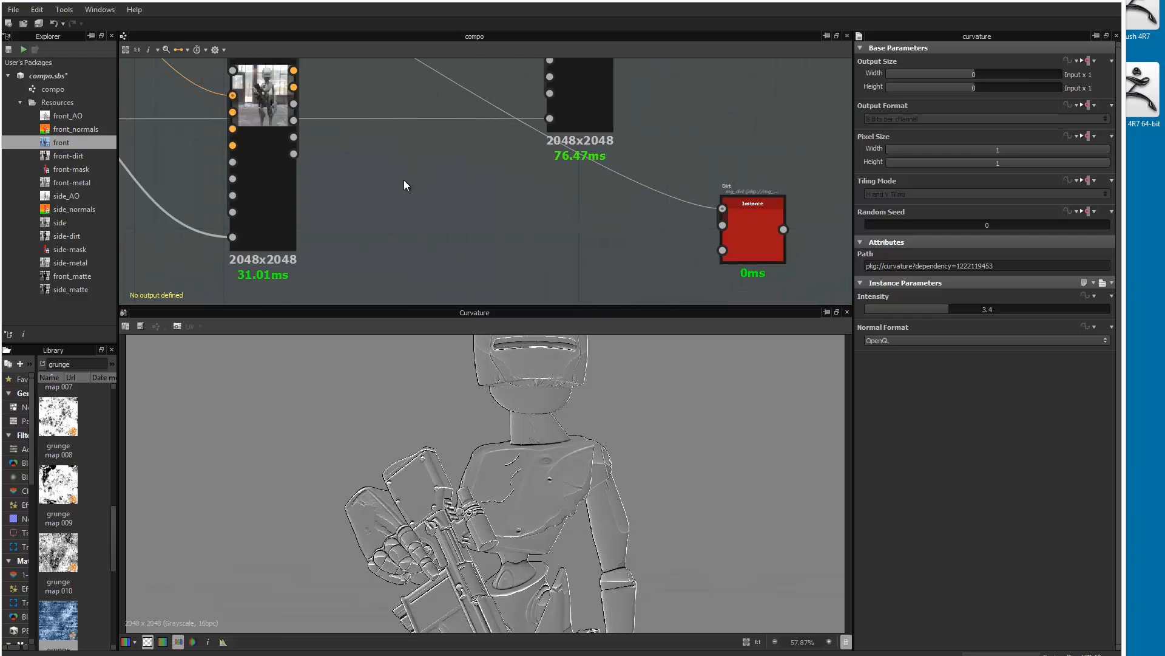
# Connect the front_AO bitmap to the Dirt node's Ambient Occlusion input and preview the dirt mask
pyautogui.scroll(-2, 607, 237)
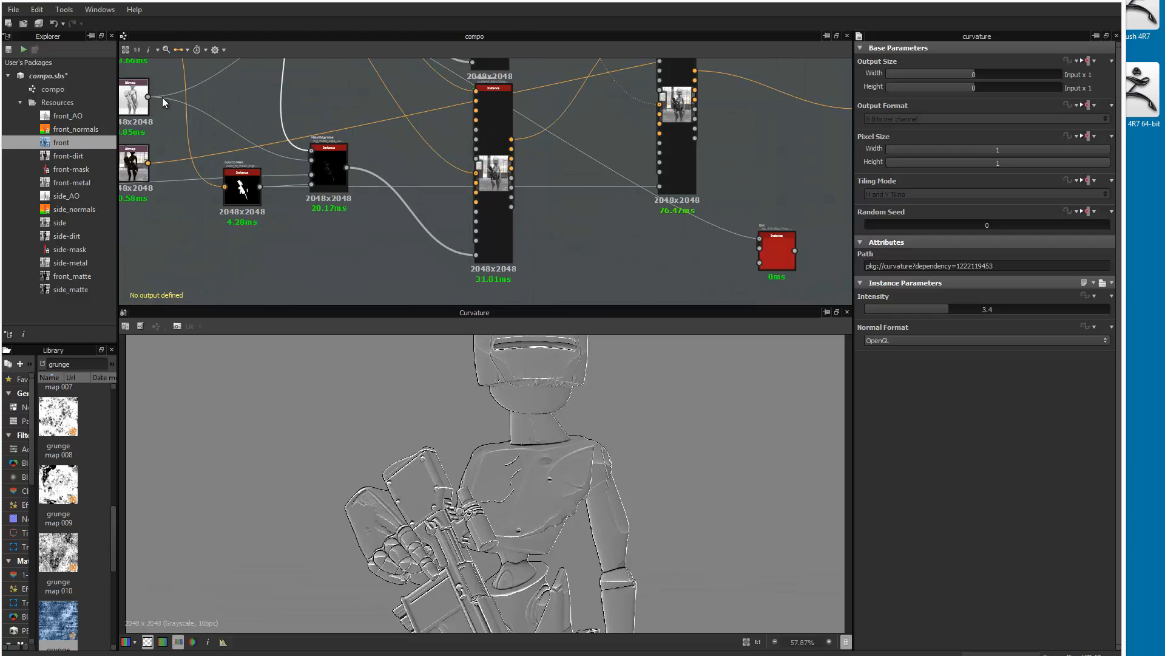
pyautogui.moveTo(148, 97); pyautogui.dragTo(712, 274)
pyautogui.moveTo(581, 251); pyautogui.dragTo(427, 198, button='middle')
pyautogui.scroll(4, 428, 198)
pyautogui.moveTo(487, 147); pyautogui.dragTo(487, 146)
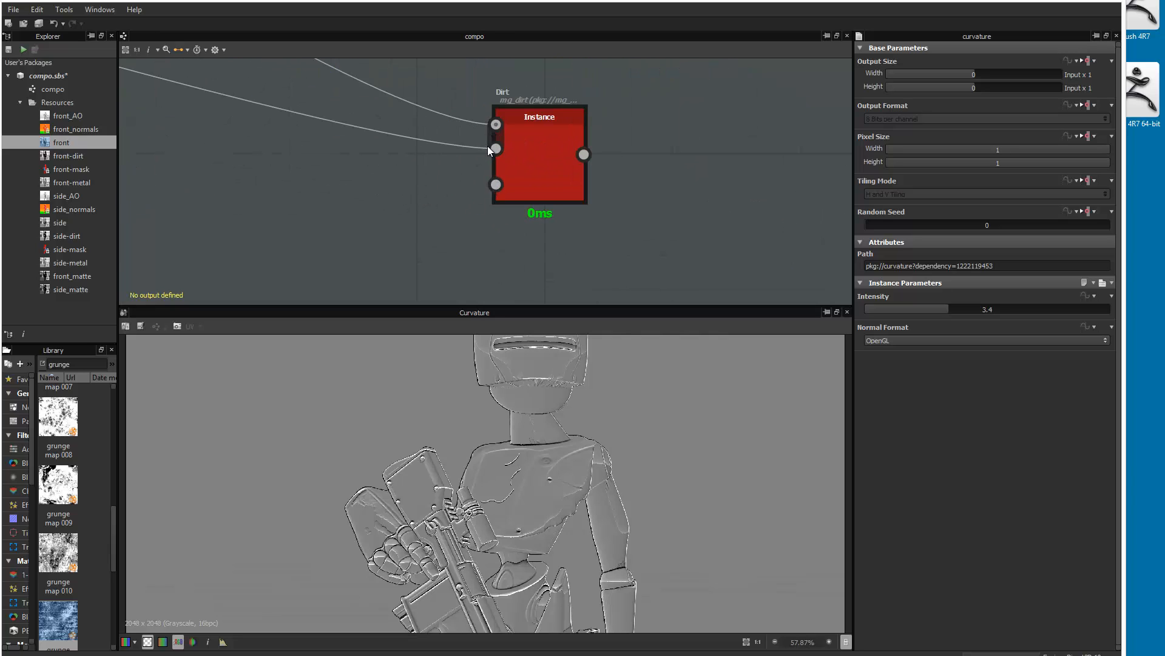
pyautogui.click(558, 145)
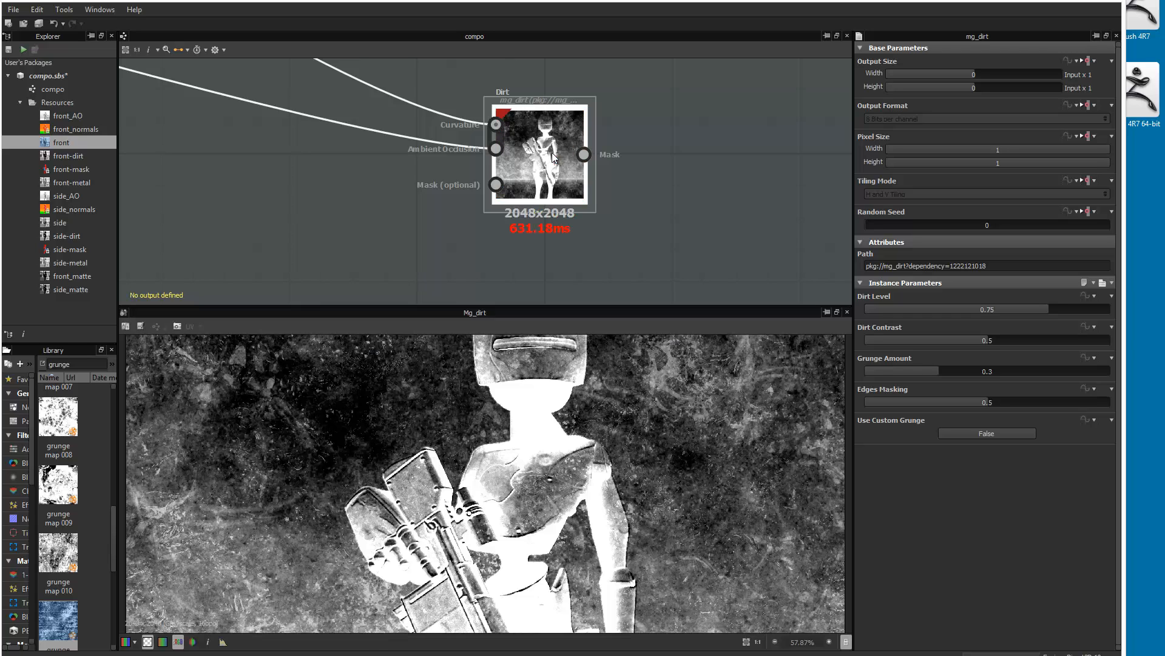
# Feed the Dirt node's mask output into the fourth Material Blend's mask input and preview the blended diffuse
pyautogui.scroll(-3, 537, 161)
pyautogui.moveTo(611, 139); pyautogui.dragTo(384, 267, button='middle')
pyautogui.scroll(-2, 446, 234)
pyautogui.moveTo(429, 143); pyautogui.dragTo(451, 174)
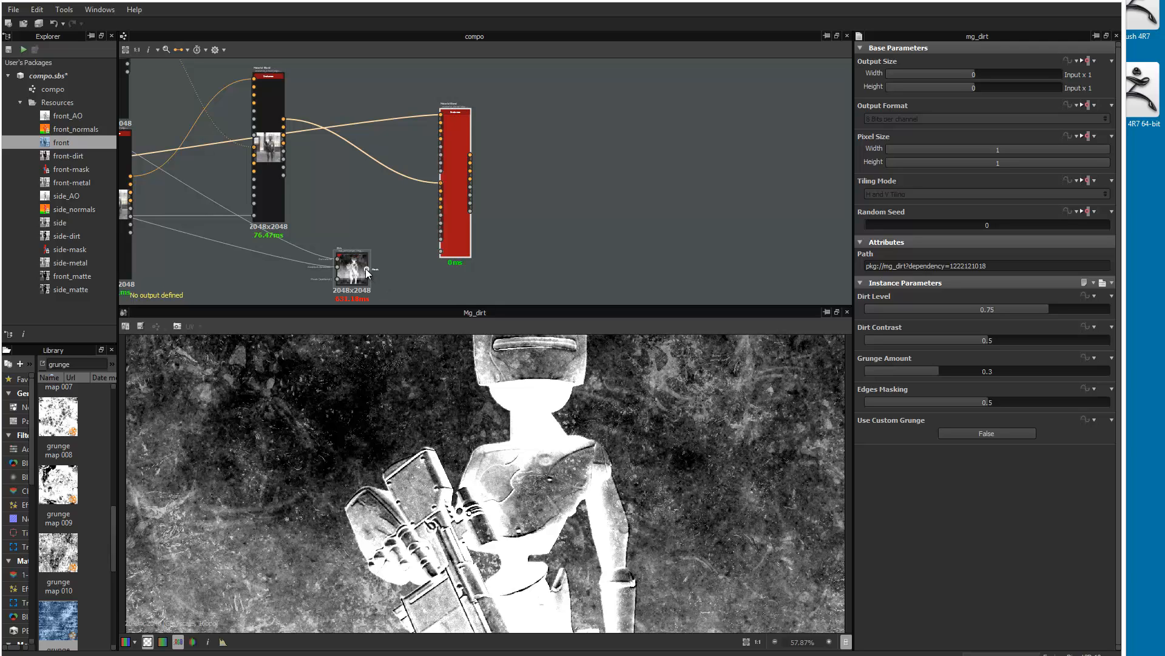
pyautogui.moveTo(366, 269); pyautogui.dragTo(437, 251)
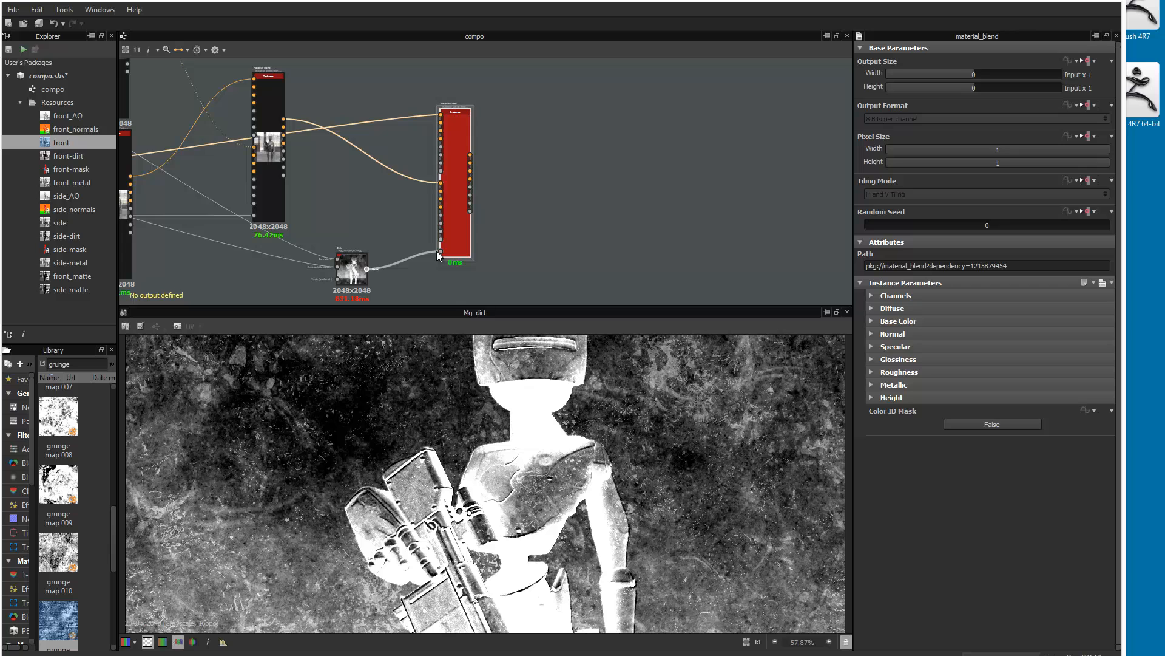
pyautogui.doubleClick(454, 206)
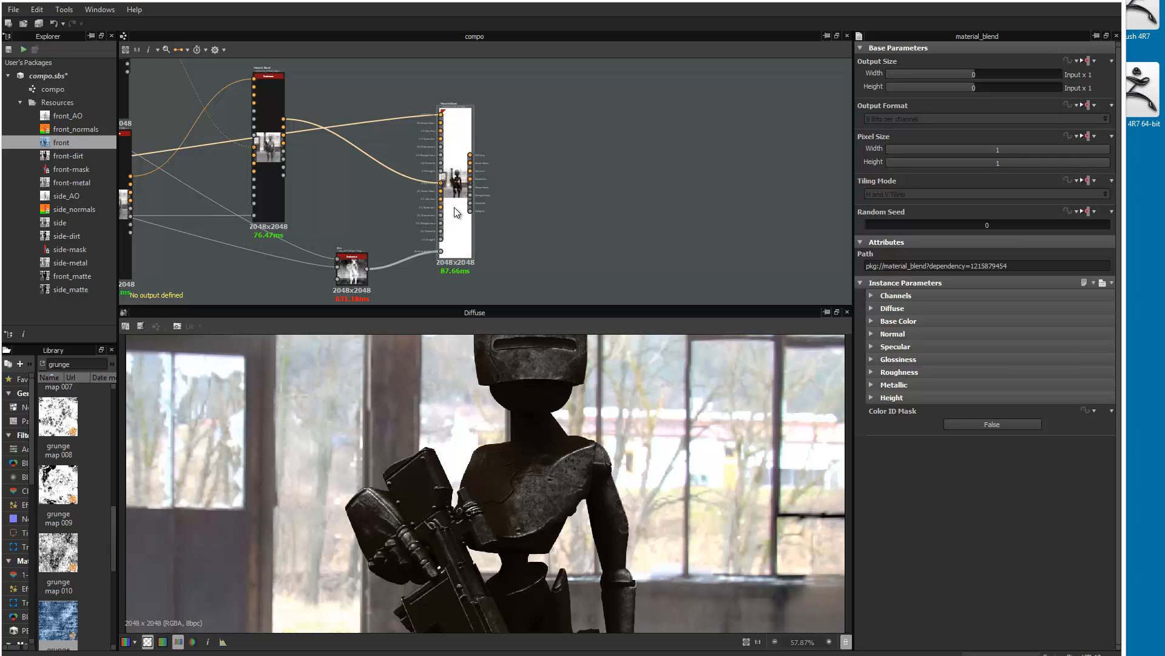
# Set the Dirt node's Dirt Level to 0.39, Grunge Amount to 0.54 and Edges Masking to 0.38, checking the robot in the preview
pyautogui.click(352, 281)
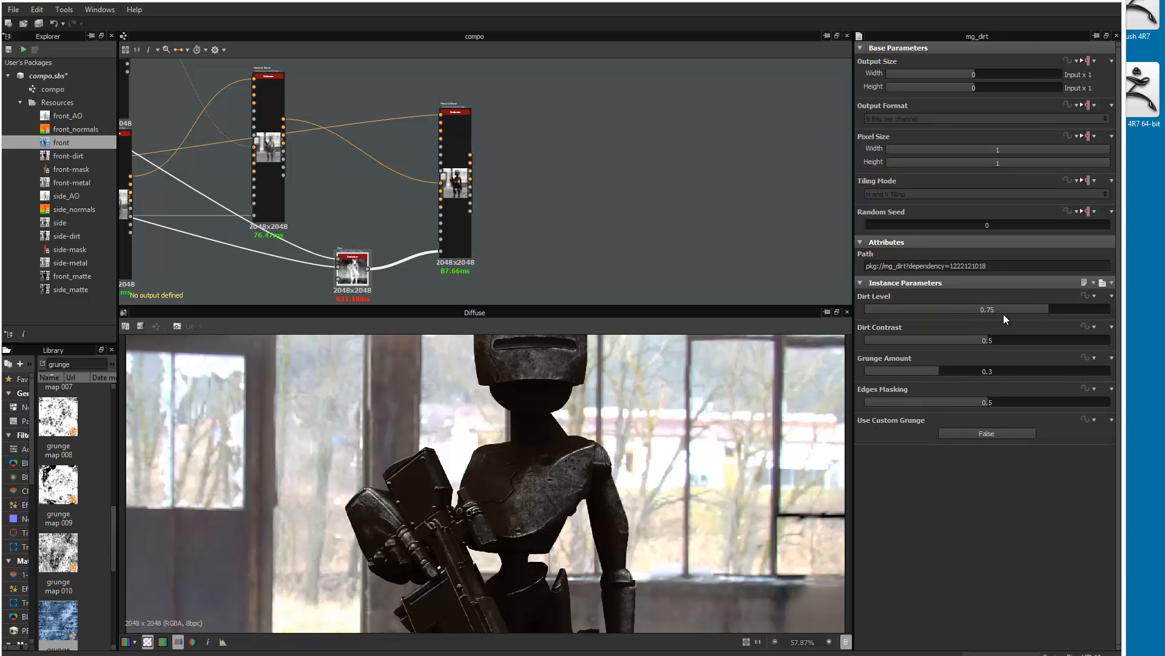
pyautogui.moveTo(1004, 314); pyautogui.dragTo(965, 307)
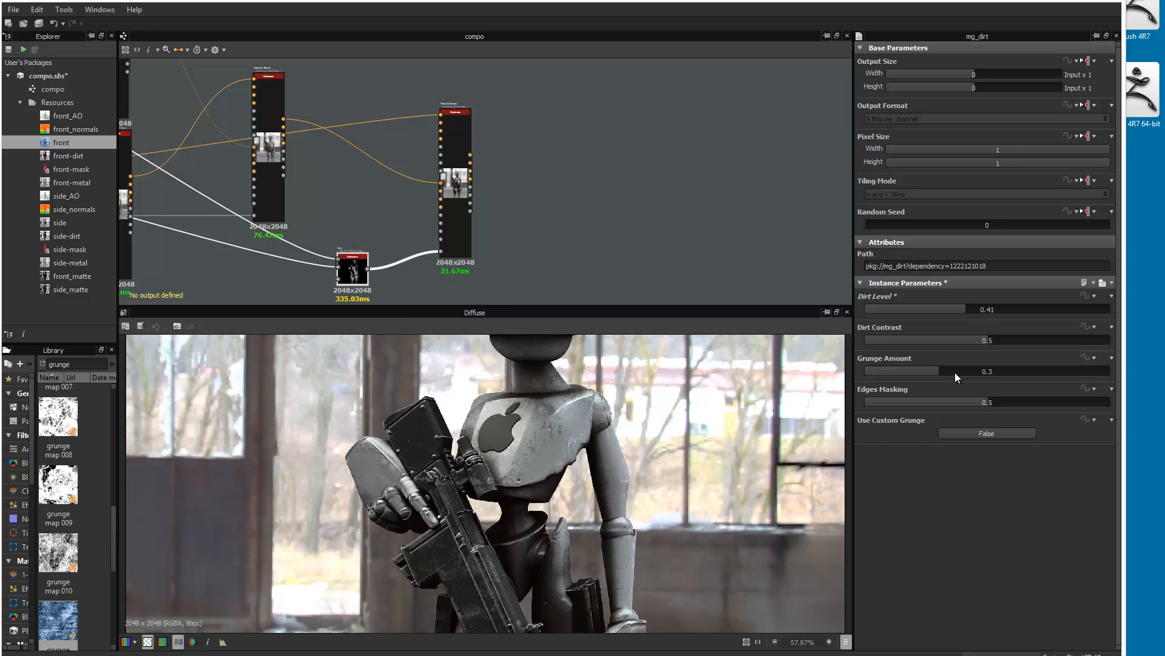
pyautogui.moveTo(955, 372); pyautogui.dragTo(997, 372)
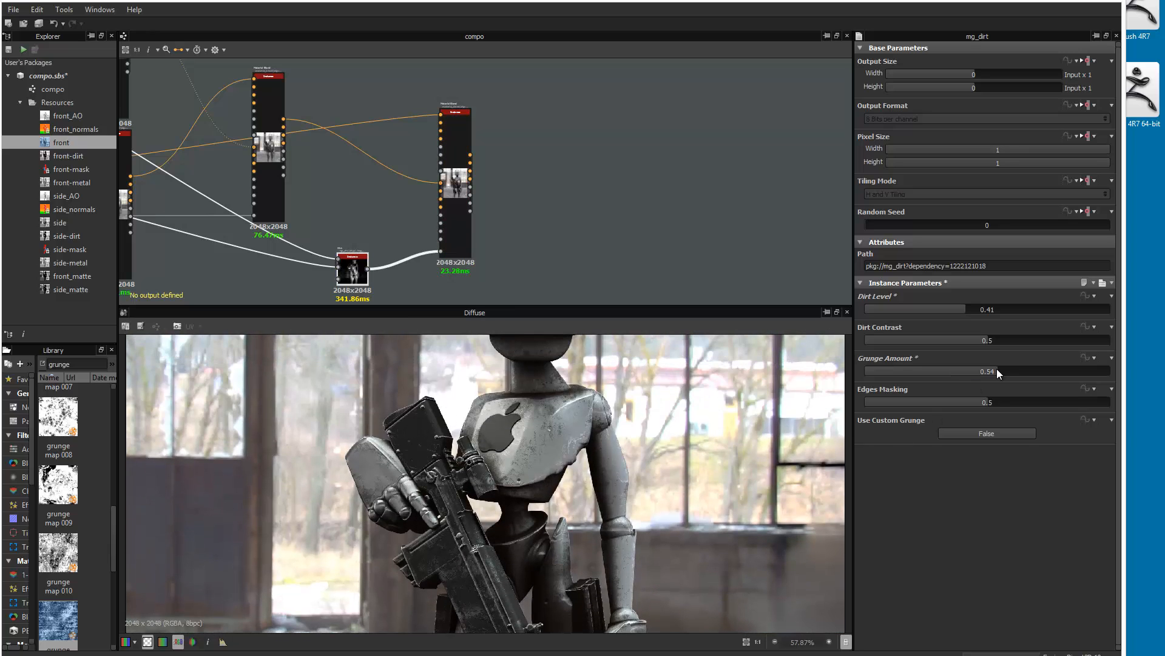
pyautogui.moveTo(948, 310); pyautogui.dragTo(948, 308)
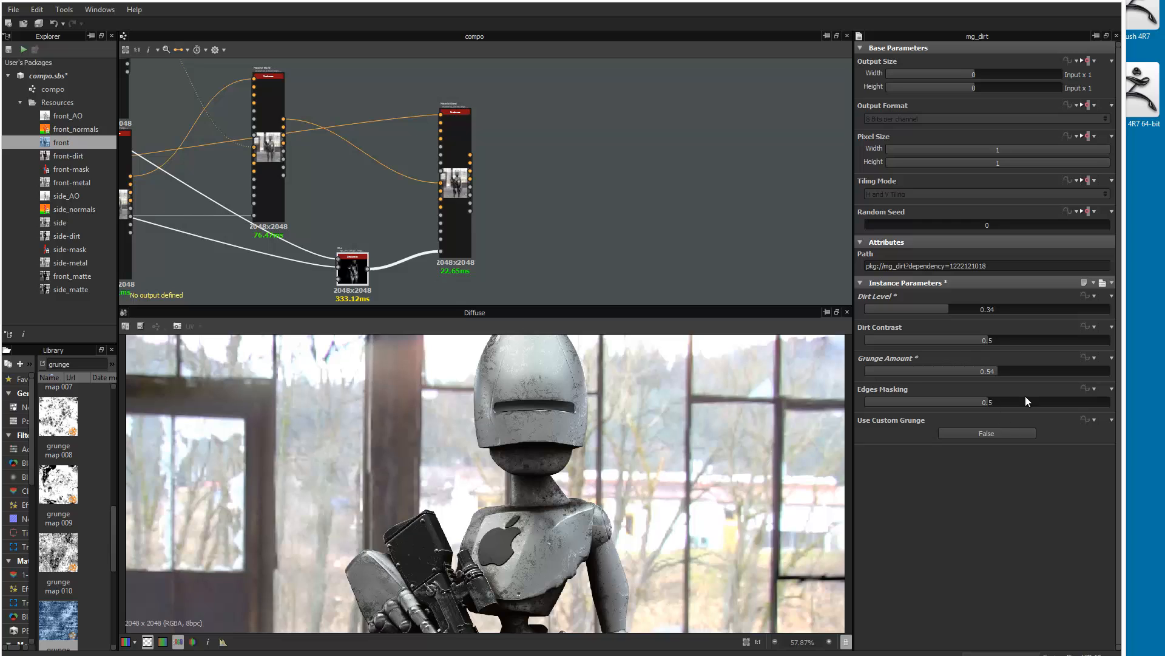
pyautogui.click(958, 398)
pyautogui.click(963, 309)
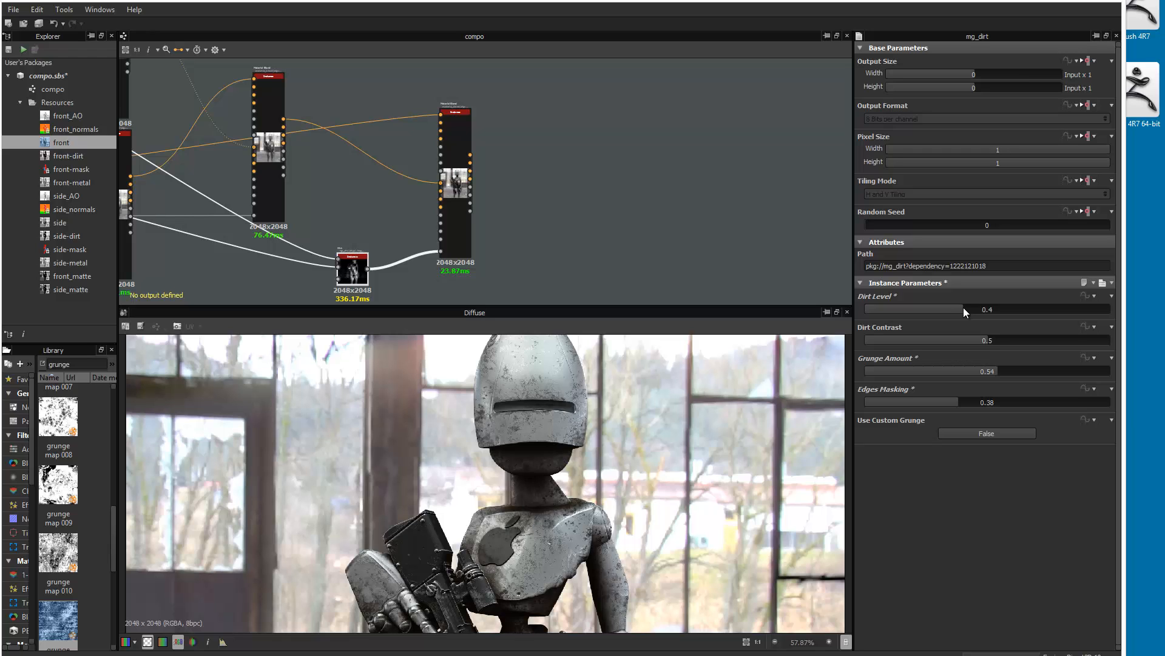
pyautogui.click(961, 309)
pyautogui.moveTo(513, 581); pyautogui.dragTo(456, 651, button='middle')
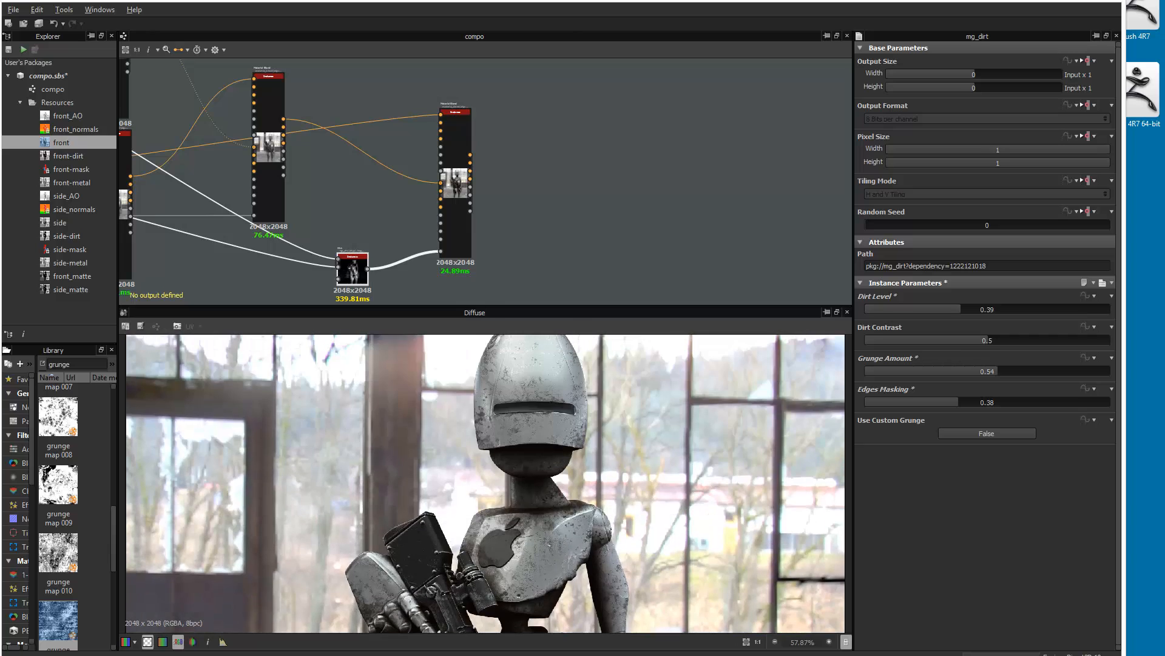
pyautogui.moveTo(507, 515); pyautogui.dragTo(471, 617, button='middle')
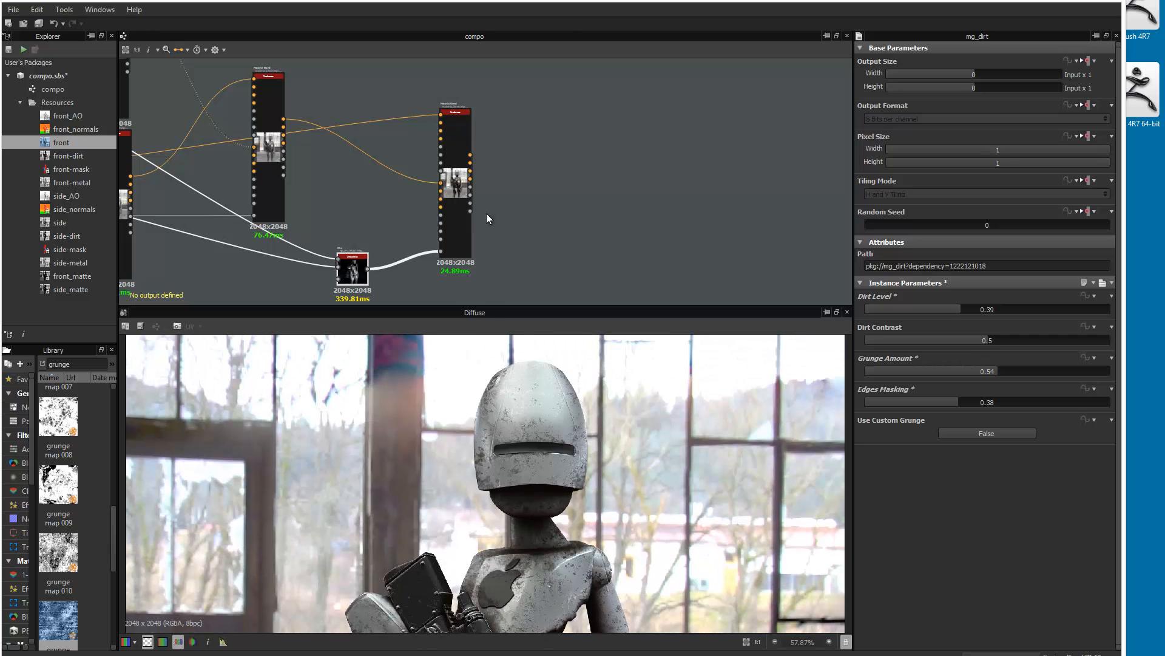
# Duplicate the fourth Material Blend to its right, delete the copy's inherited links, and connect the fourth blend's diffuse output to its #2 Diffuse
pyautogui.click(468, 149)
pyautogui.hotkey('ctrl', 'd')
pyautogui.moveTo(468, 149); pyautogui.dragTo(590, 160)
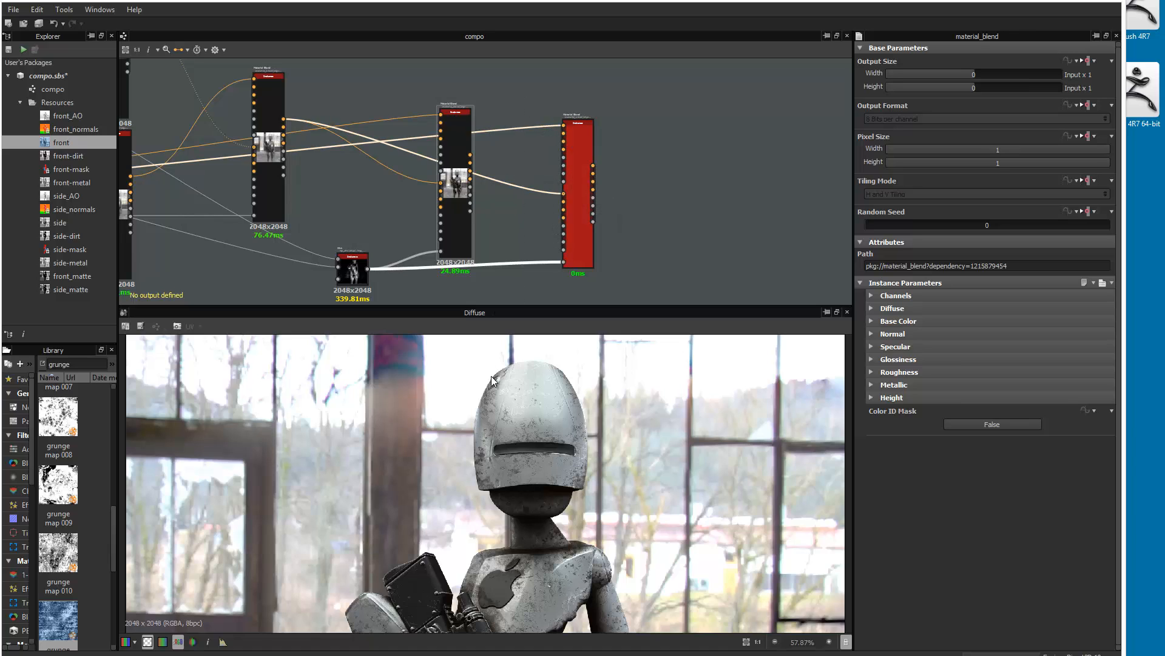
pyautogui.press('Delete')
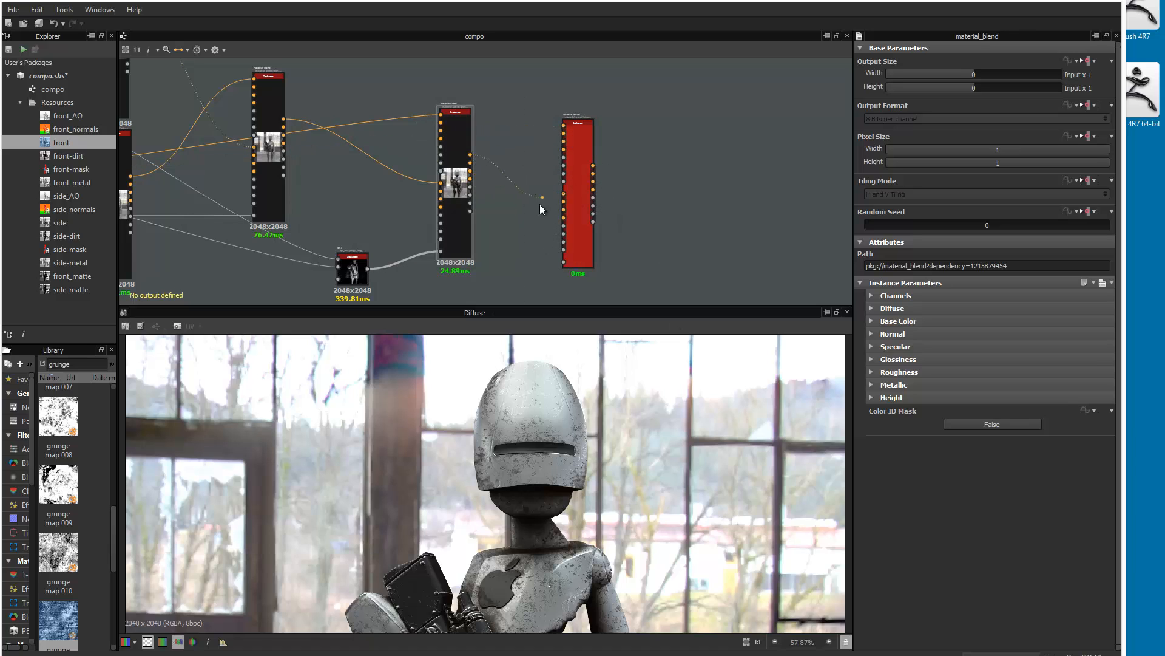
pyautogui.moveTo(540, 205); pyautogui.dragTo(567, 194)
# Search the library for "dust" and add the Dust mask generator to the empty graph area above the first Material Blend
pyautogui.moveTo(527, 191); pyautogui.dragTo(904, 386, button='middle')
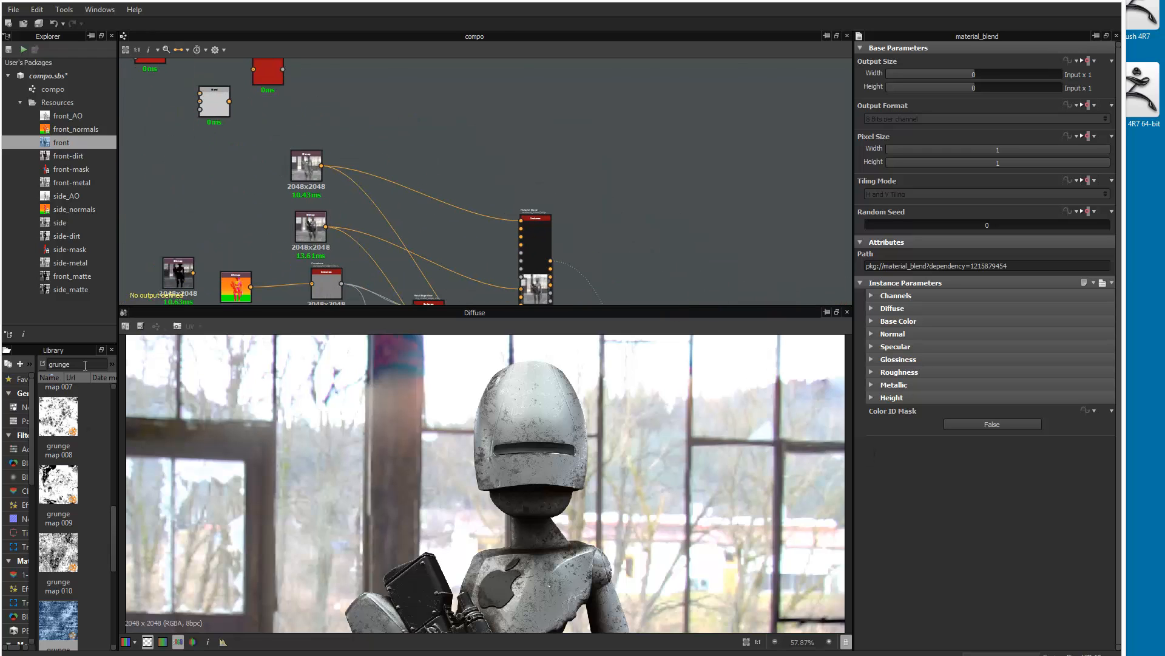
pyautogui.doubleClick(85, 365)
pyautogui.write('dust')
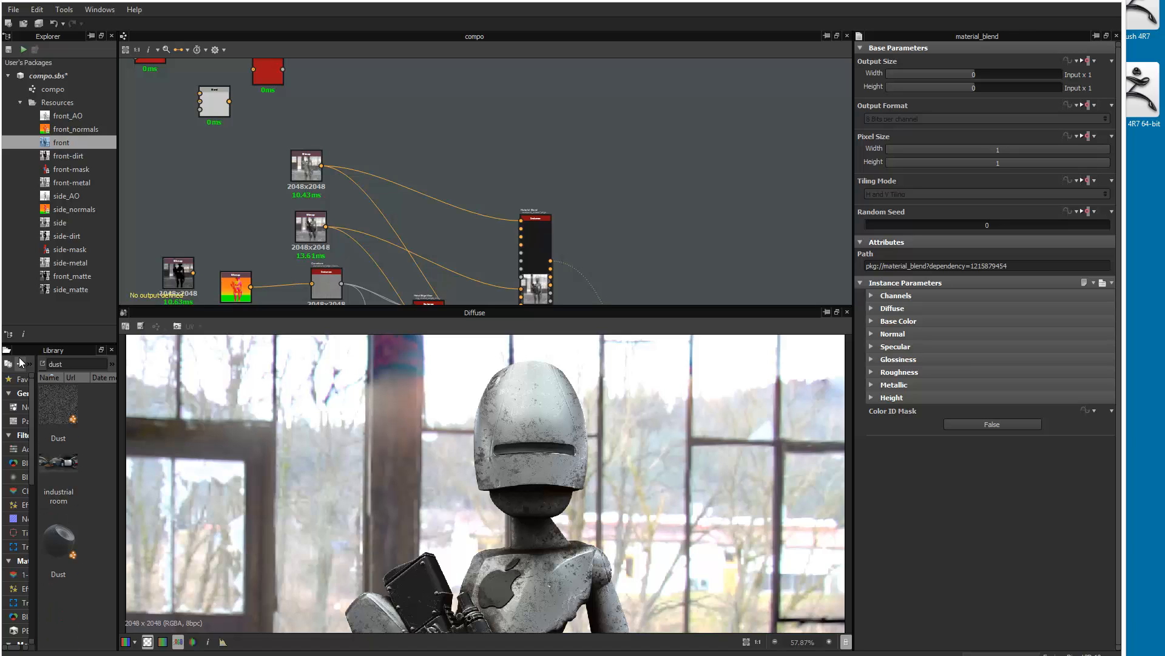
pyautogui.moveTo(59, 540); pyautogui.dragTo(484, 125)
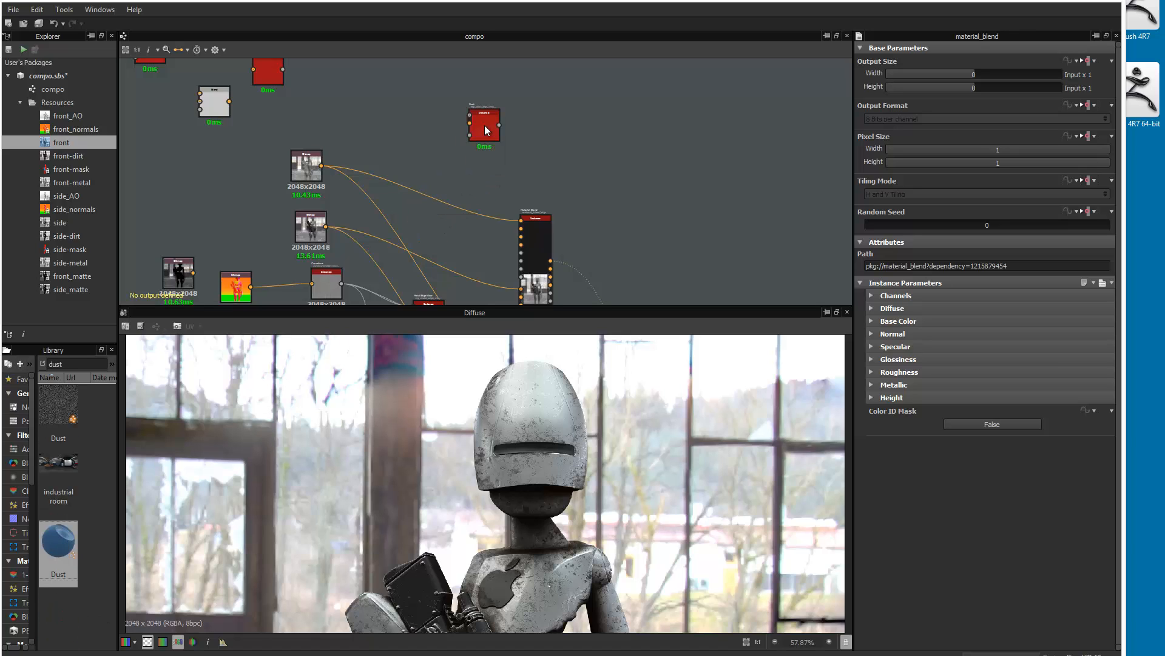
pyautogui.scroll(4, 474, 125)
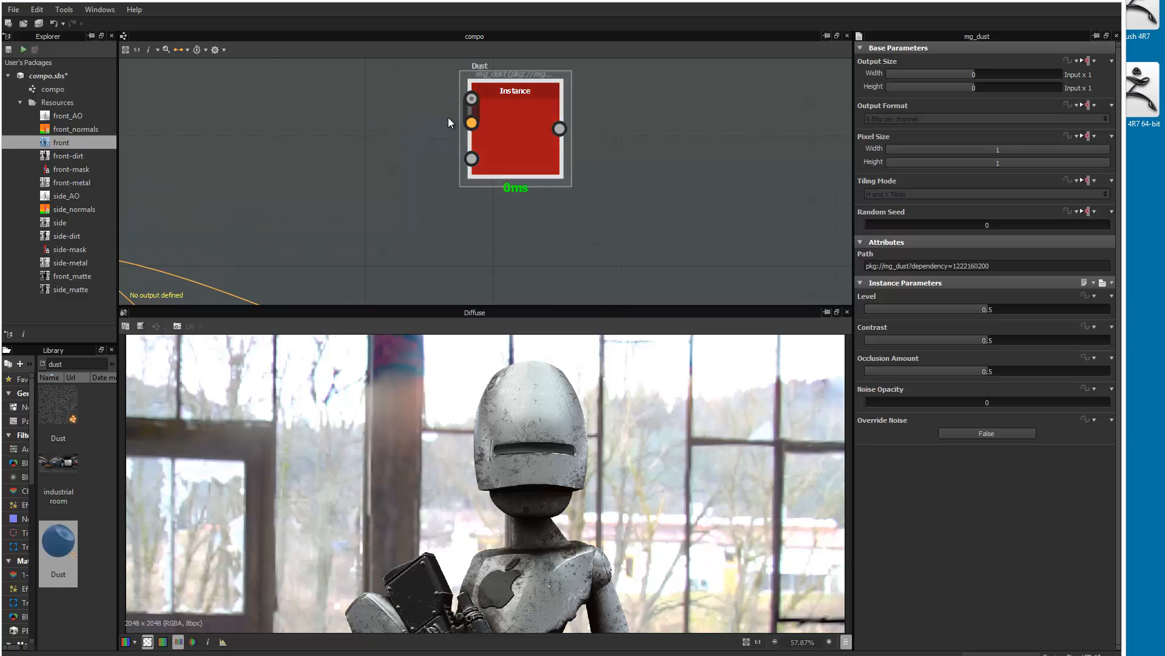
# Connect the front_normals bitmap's output to the Dust node's color input for normals
pyautogui.scroll(-5, 378, 137)
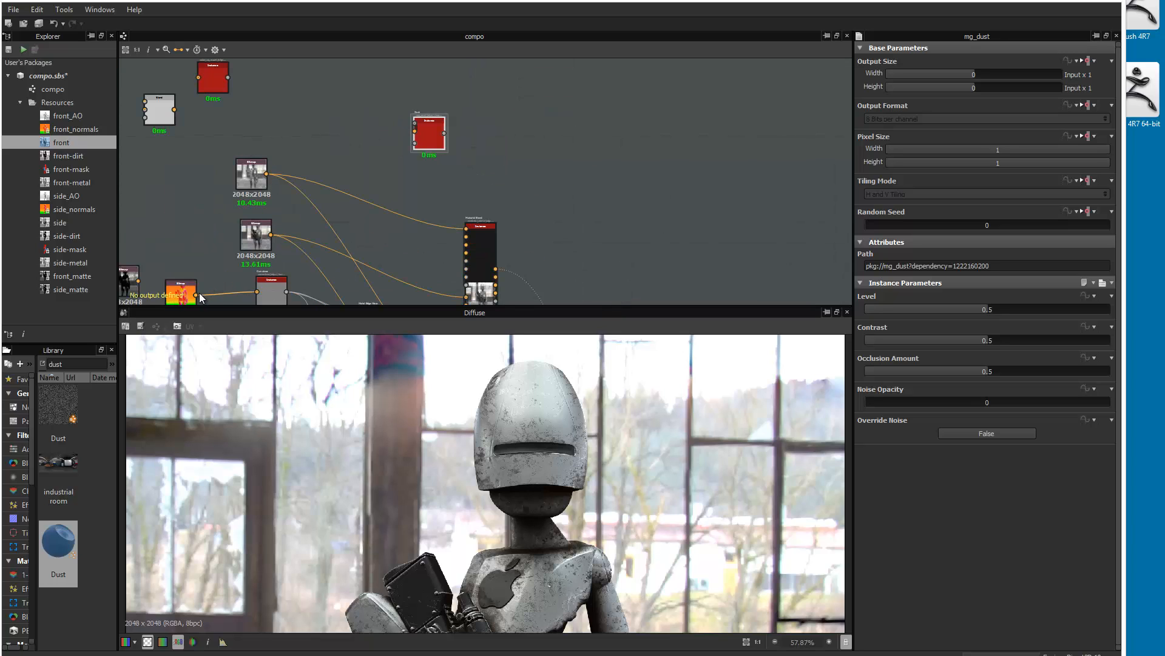
pyautogui.moveTo(196, 295); pyautogui.dragTo(326, 137)
pyautogui.moveTo(301, 225); pyautogui.dragTo(329, 207)
pyautogui.moveTo(408, 134); pyautogui.dragTo(413, 132)
pyautogui.moveTo(231, 204); pyautogui.dragTo(451, 49, button='middle')
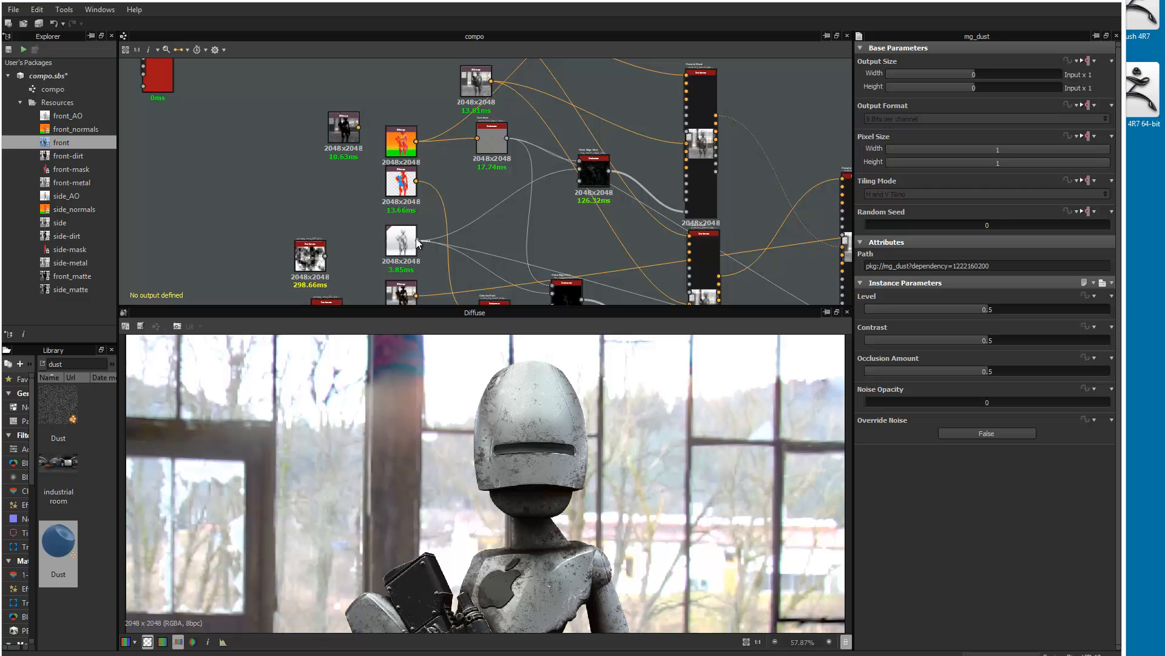
# Connect the front_AO bitmap's output to the Dust node's grayscale ambient occlusion input
pyautogui.moveTo(546, 96); pyautogui.dragTo(241, 265, button='middle')
pyautogui.moveTo(241, 265); pyautogui.dragTo(336, 140)
pyautogui.scroll(-2, 467, 181)
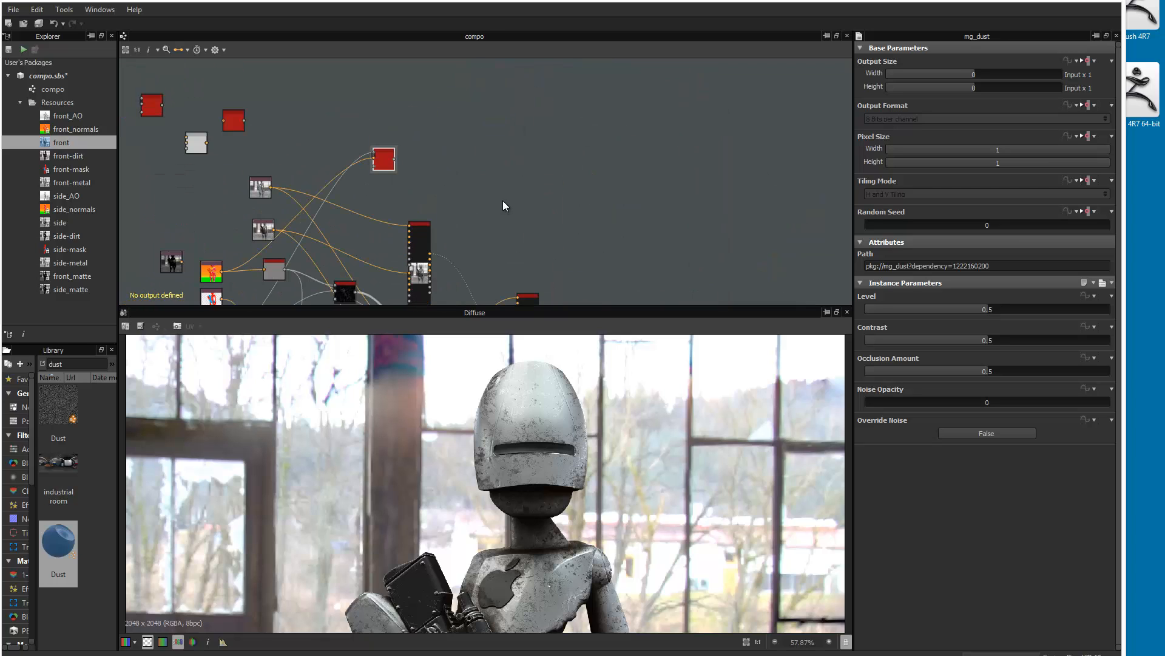
# Connect the Dust node's output to the mask input of the newest Material Blend and move the Dust node beside that blend
pyautogui.moveTo(497, 204); pyautogui.dragTo(390, 144, button='middle')
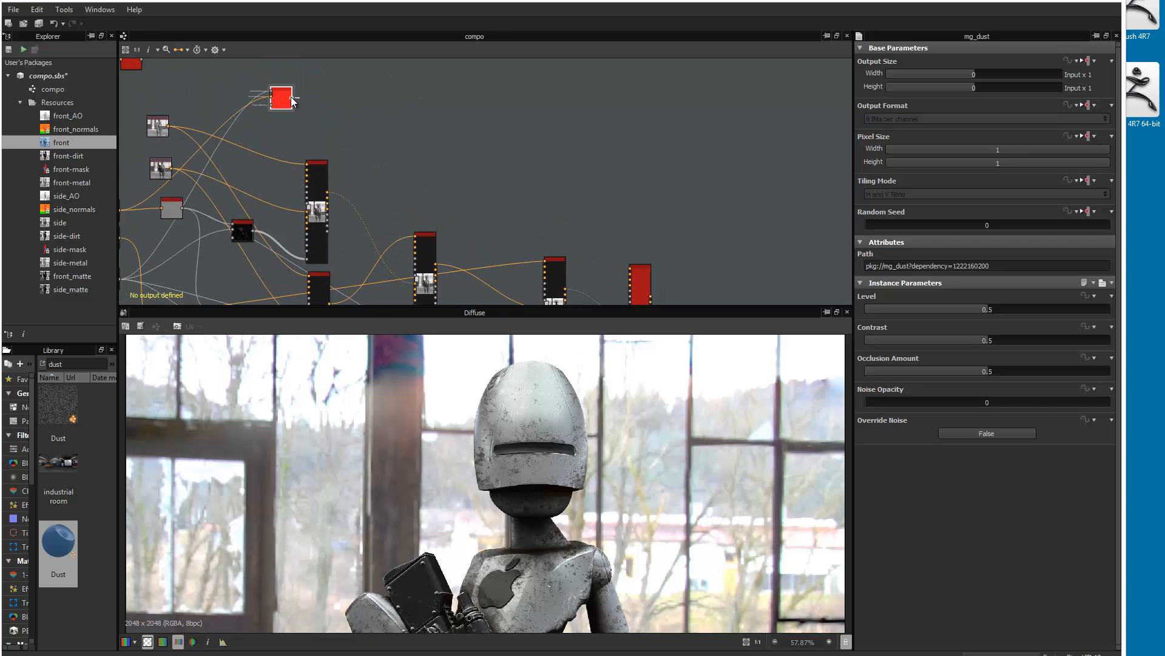
pyautogui.moveTo(293, 99); pyautogui.dragTo(558, 231)
pyautogui.moveTo(554, 226); pyautogui.dragTo(443, 76, button='middle')
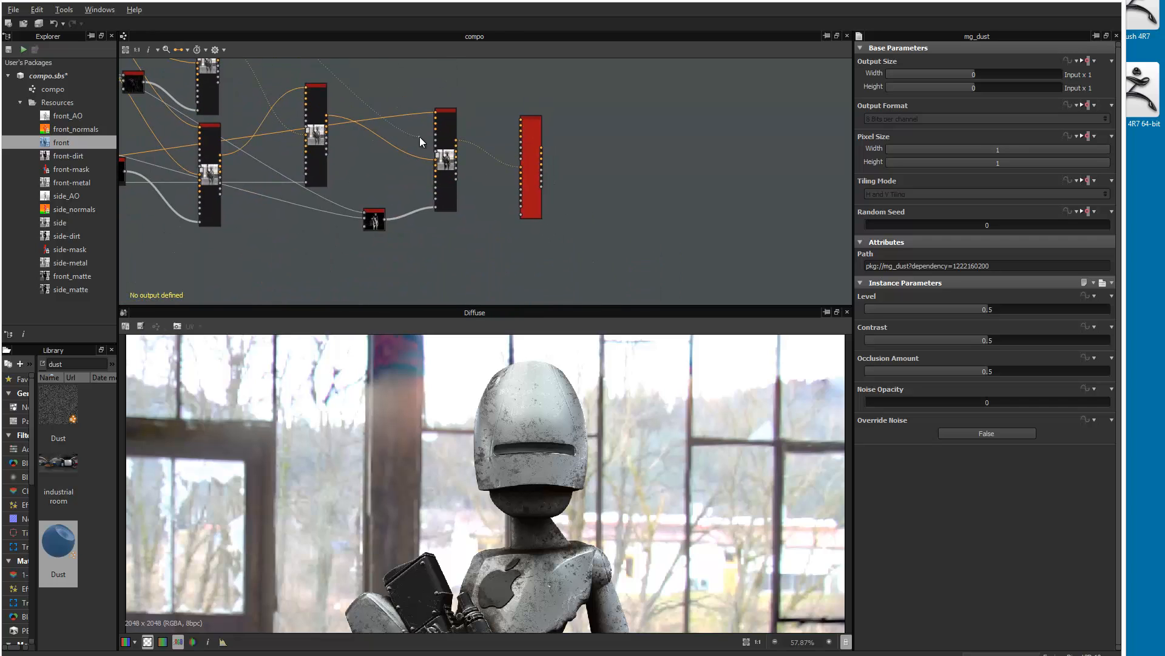
pyautogui.scroll(4, 420, 136)
pyautogui.moveTo(551, 154); pyautogui.dragTo(547, 148, button='middle')
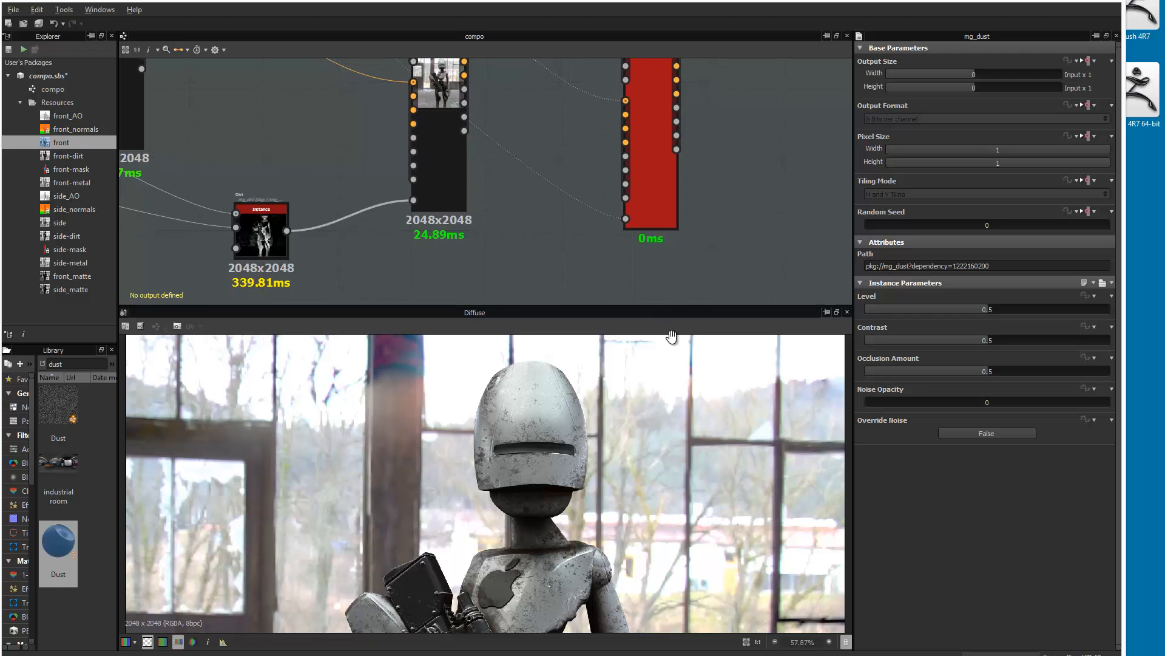
pyautogui.scroll(-5, 454, 188)
pyautogui.scroll(-2, 357, 151)
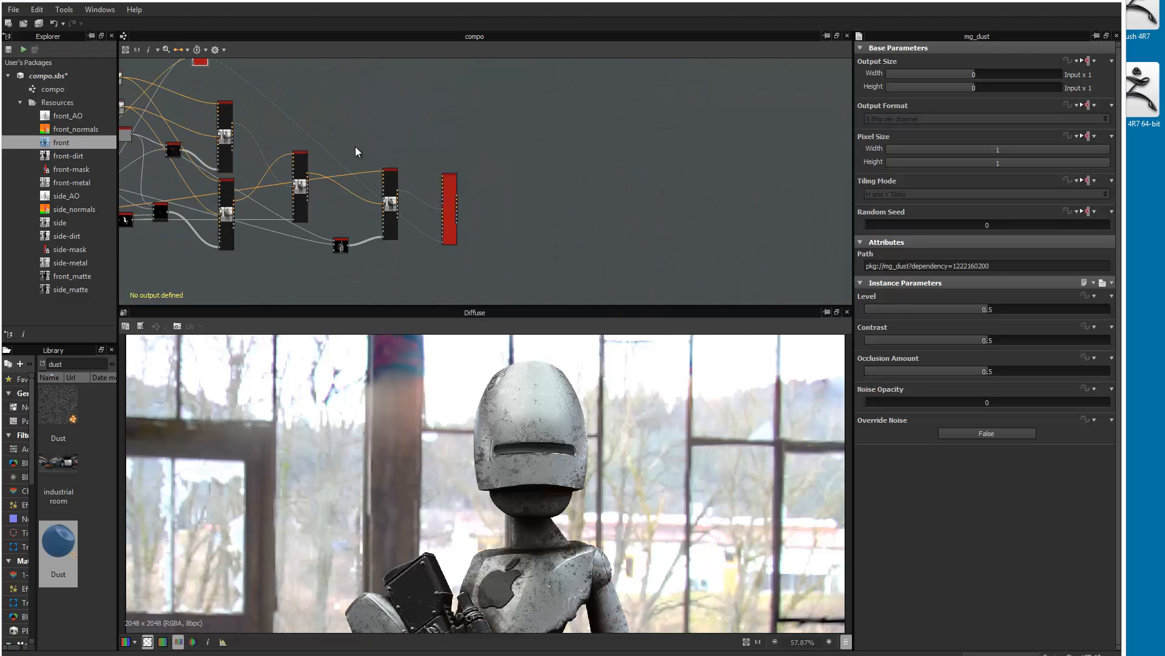
pyautogui.moveTo(289, 98); pyautogui.dragTo(339, 142, button='middle')
pyautogui.moveTo(250, 108); pyautogui.dragTo(471, 292)
pyautogui.scroll(5, 477, 274)
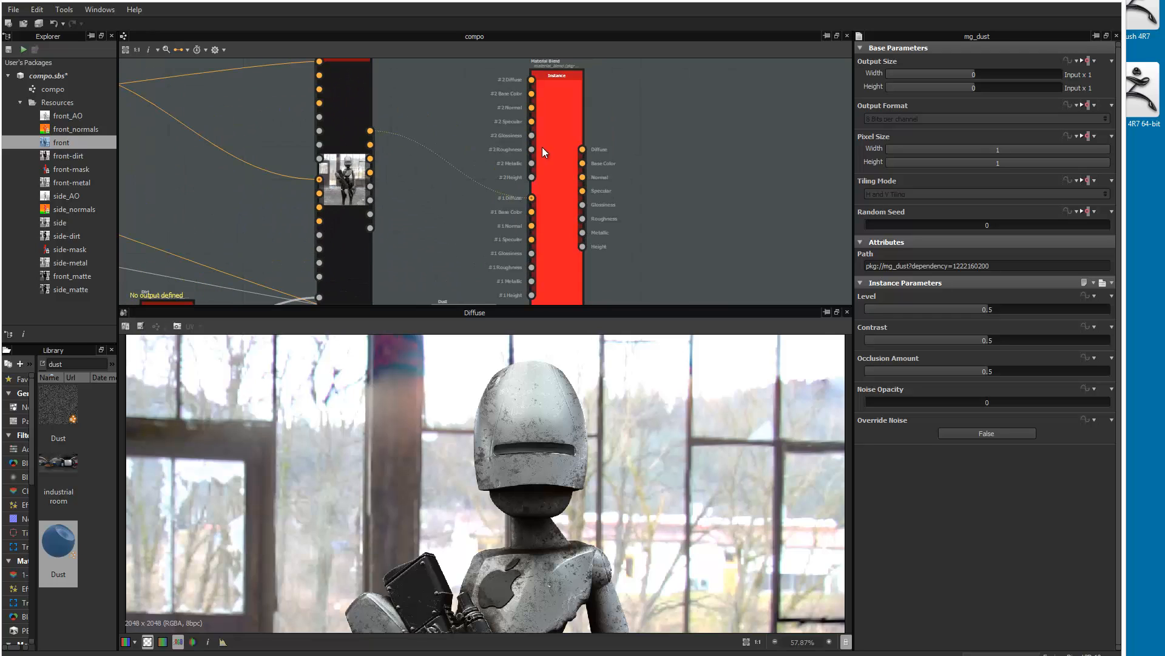
# Add a green Uniform Color node (R 57, G 99, B 0) feeding the newest Material Blend's free Diffuse input, and preview the blend
pyautogui.rightClick(649, 115)
pyautogui.moveTo(789, 126)
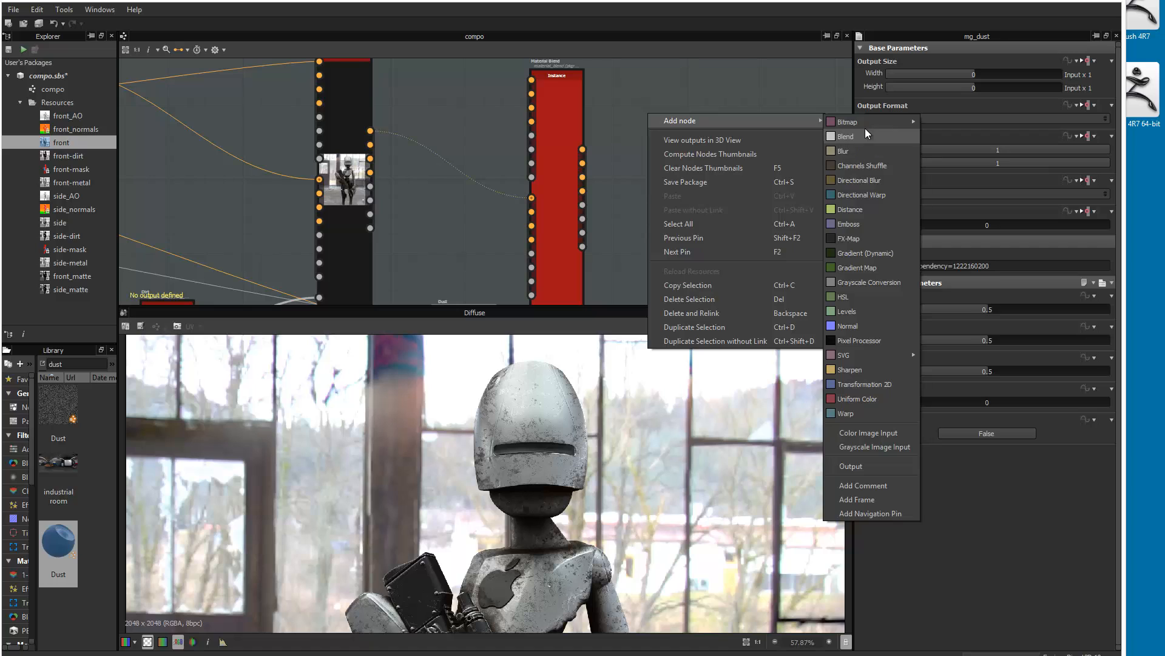
pyautogui.click(865, 399)
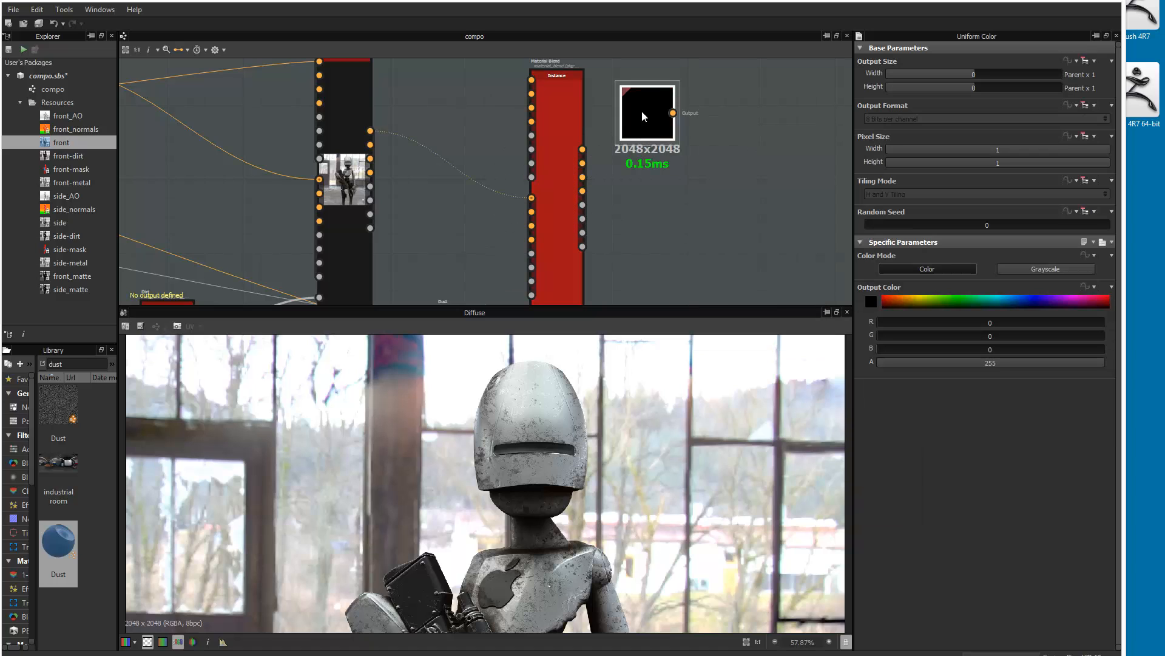
pyautogui.moveTo(642, 110); pyautogui.dragTo(451, 207)
pyautogui.moveTo(484, 84); pyautogui.dragTo(534, 82)
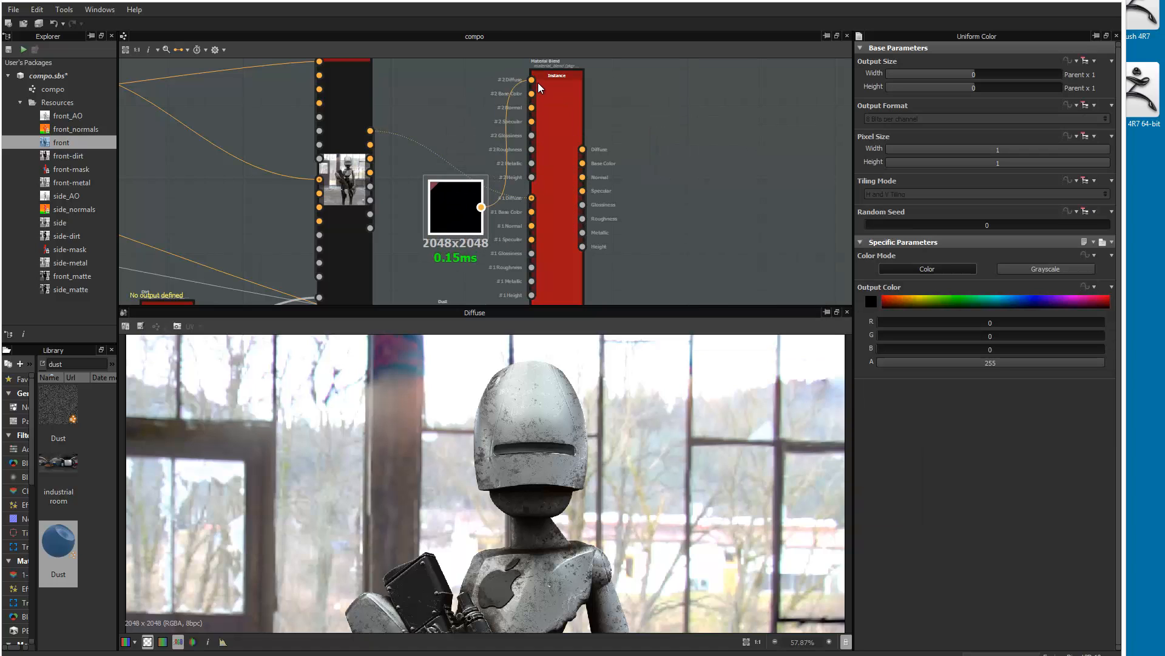
pyautogui.click(935, 303)
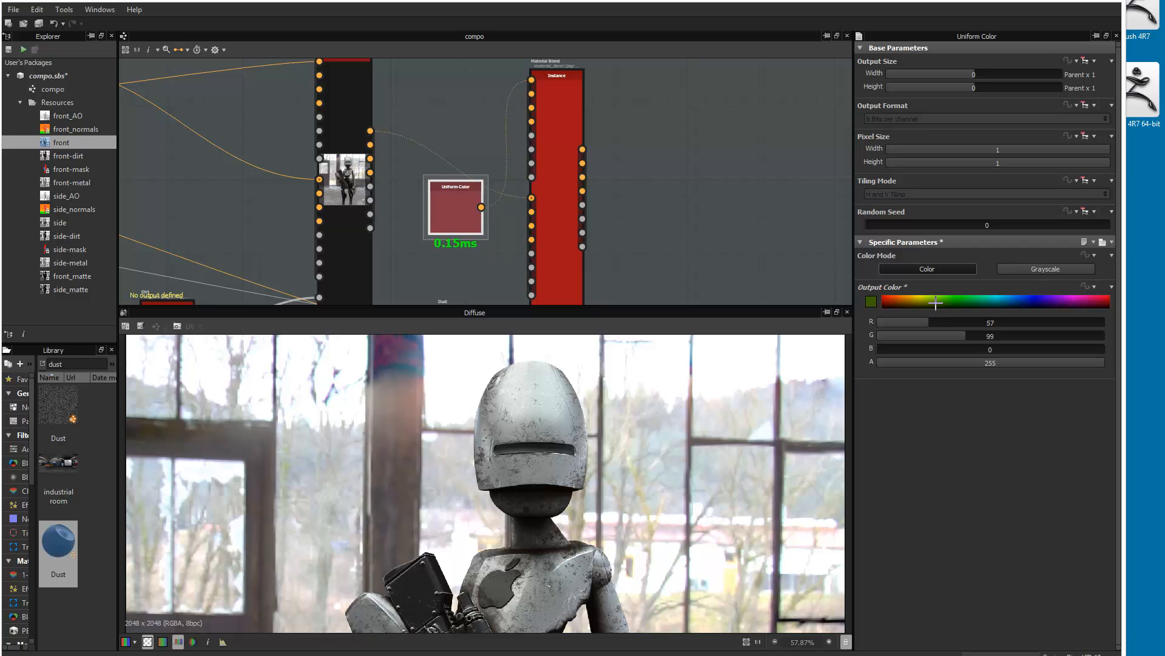
pyautogui.click(568, 206)
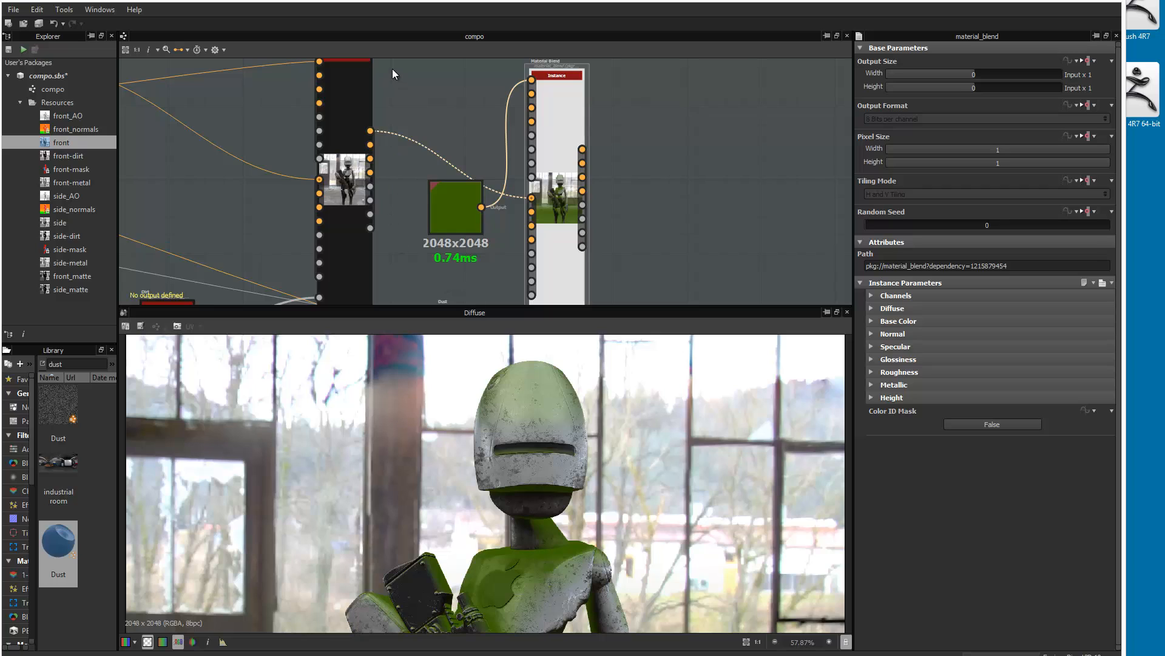
# Set the Dust node's Level to 0.38, Contrast to 0.05, Occlusion Amount to 0.36 and Noise Opacity to 0.48, checking the robot in the preview
pyautogui.moveTo(388, 261); pyautogui.dragTo(399, 92, button='middle')
pyautogui.click(485, 183)
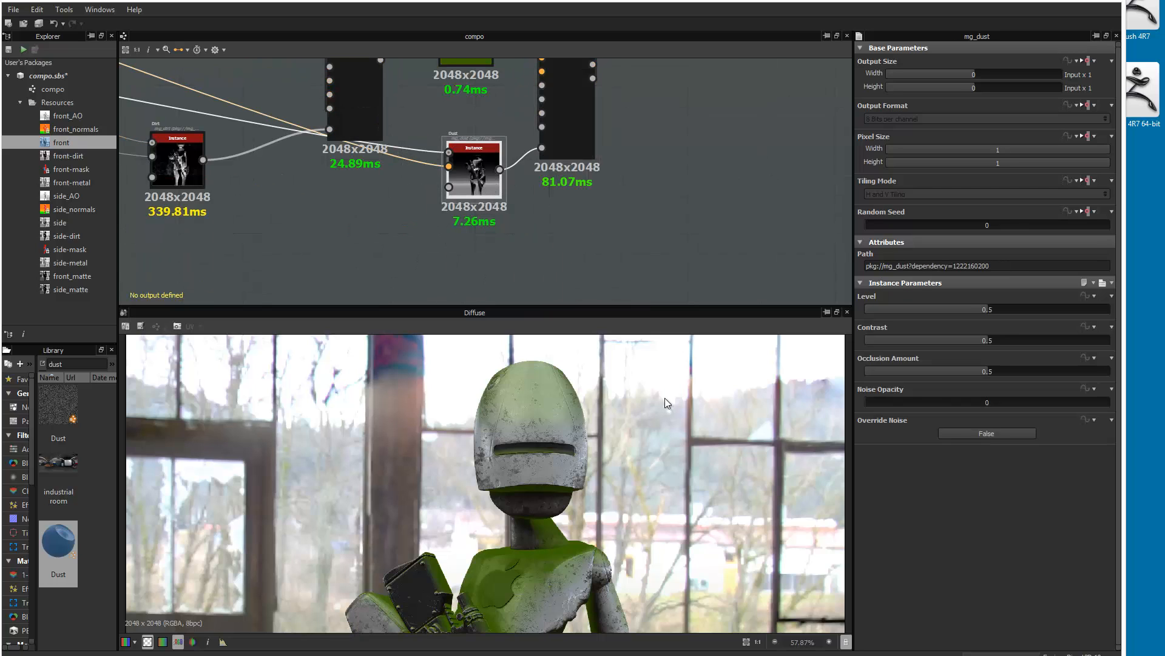
pyautogui.moveTo(975, 311); pyautogui.dragTo(874, 340)
pyautogui.moveTo(960, 371)
pyautogui.mouseDown()
pyautogui.moveTo(1032, 370)
pyautogui.moveTo(952, 363)
pyautogui.mouseUp()
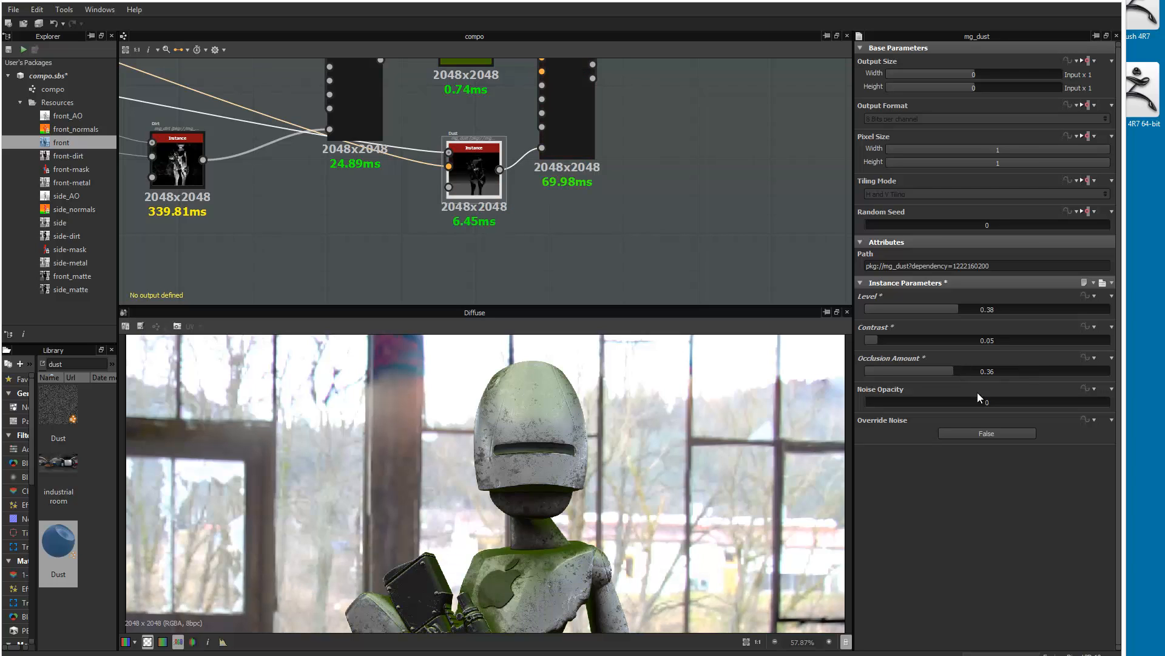
pyautogui.moveTo(888, 404); pyautogui.dragTo(982, 402)
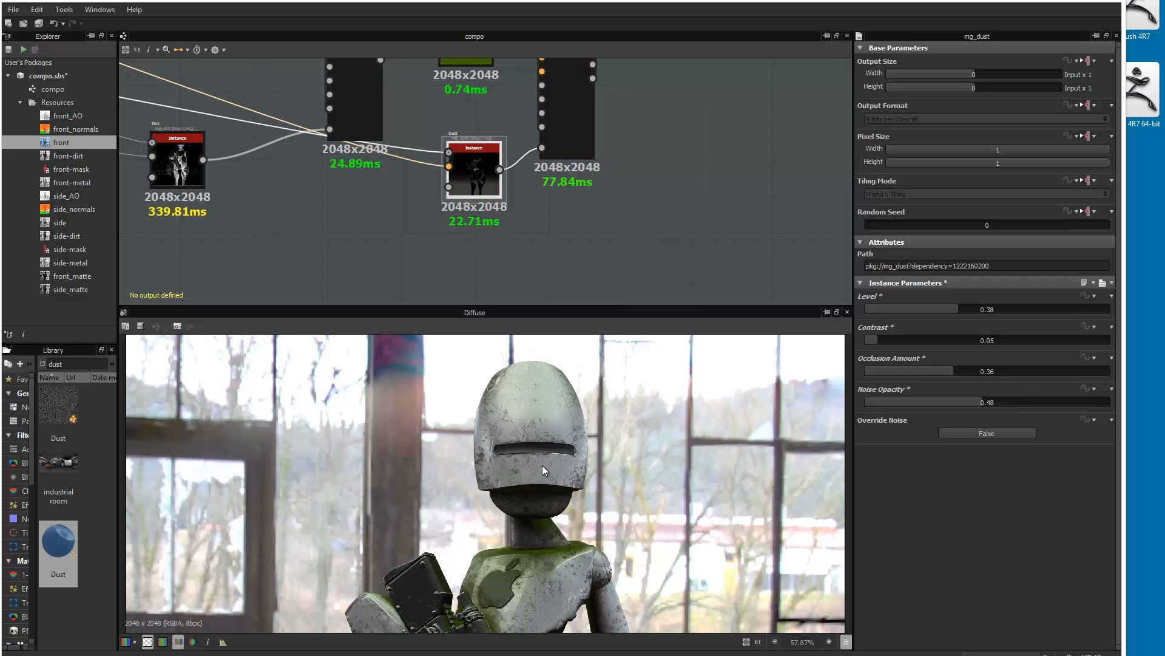
pyautogui.moveTo(533, 376); pyautogui.dragTo(496, 502, button='middle')
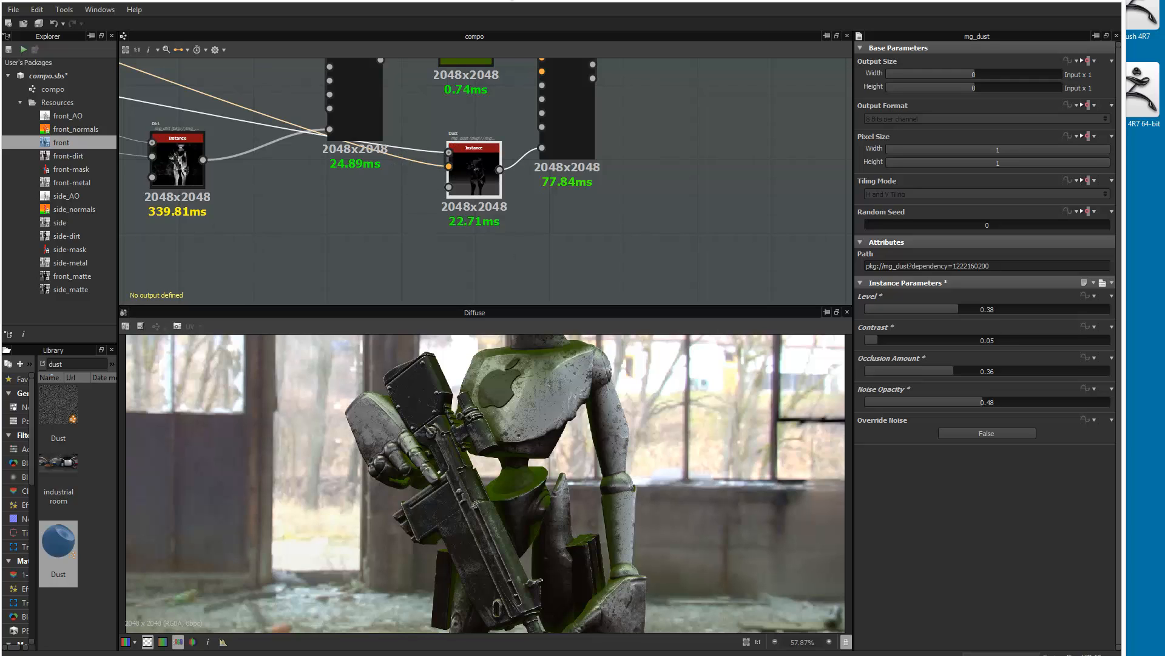
# Change the Uniform Color node's output color to a dark grayish brown with R 74, G 71, B 58
pyautogui.moveTo(466, 72); pyautogui.dragTo(477, 135, button='middle')
pyautogui.click(477, 118)
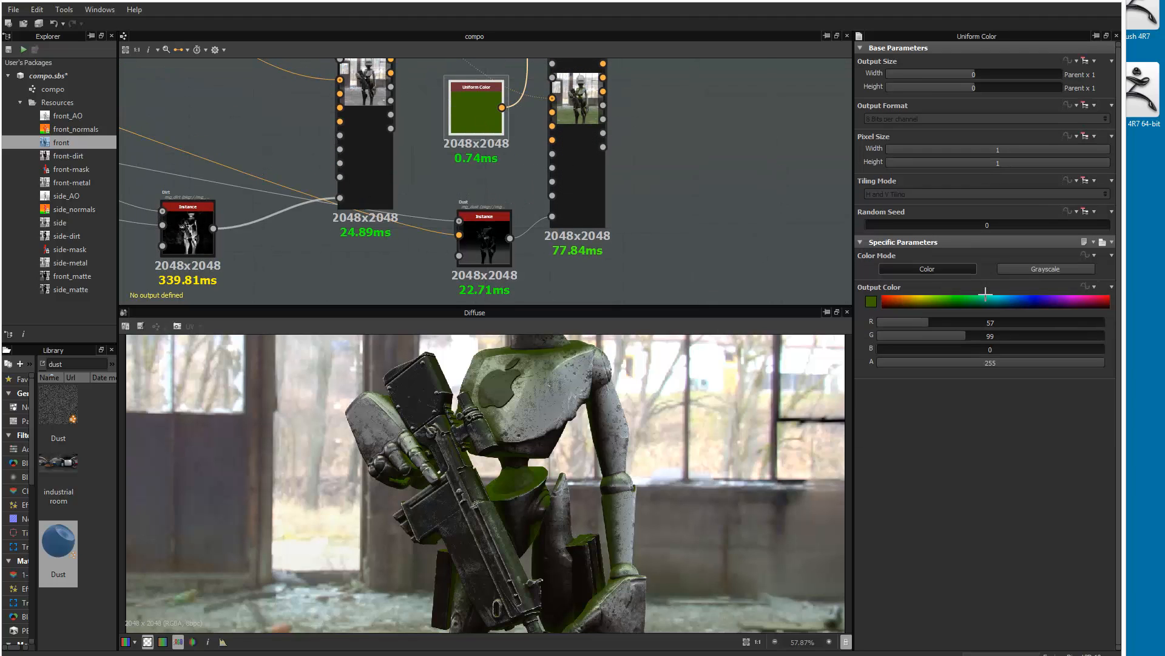
pyautogui.click(938, 307)
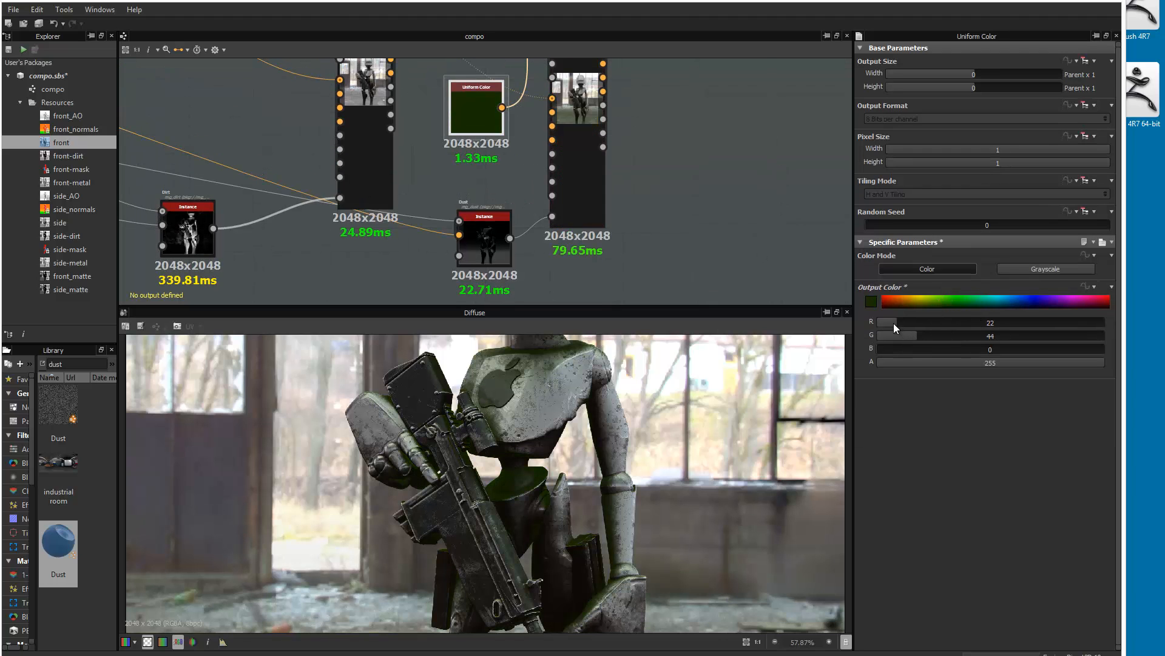
pyautogui.moveTo(894, 322)
pyautogui.mouseDown()
pyautogui.moveTo(876, 322)
pyautogui.moveTo(900, 316)
pyautogui.mouseUp()
pyautogui.click(912, 307)
pyautogui.click(869, 303)
pyautogui.click(532, 428)
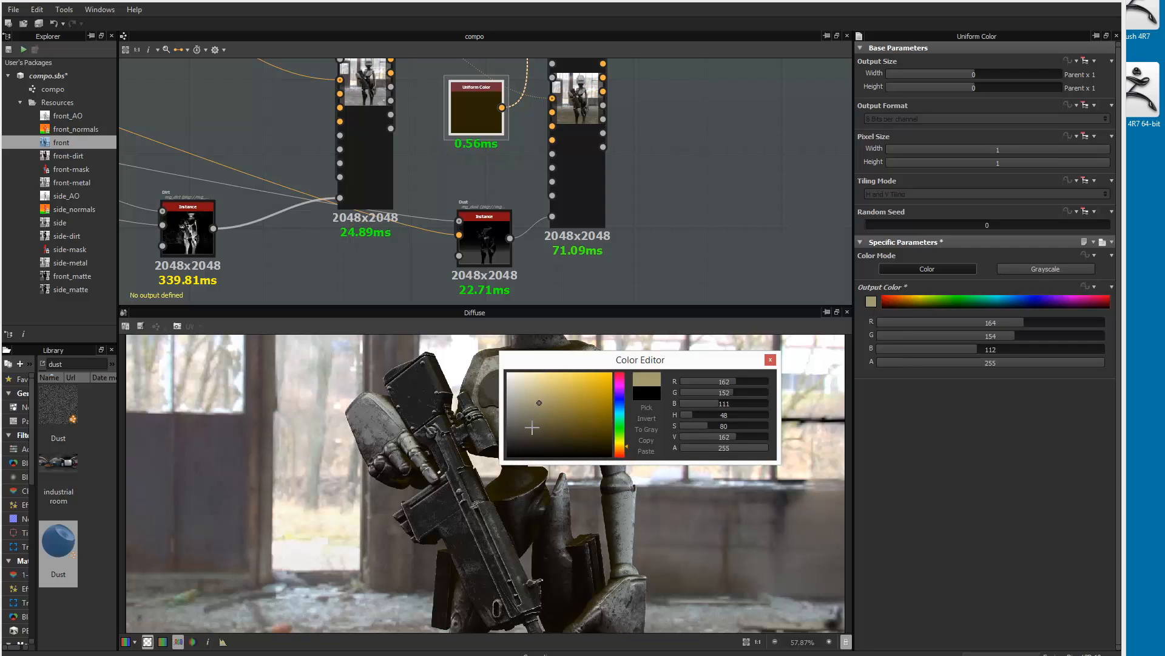
pyautogui.click(528, 432)
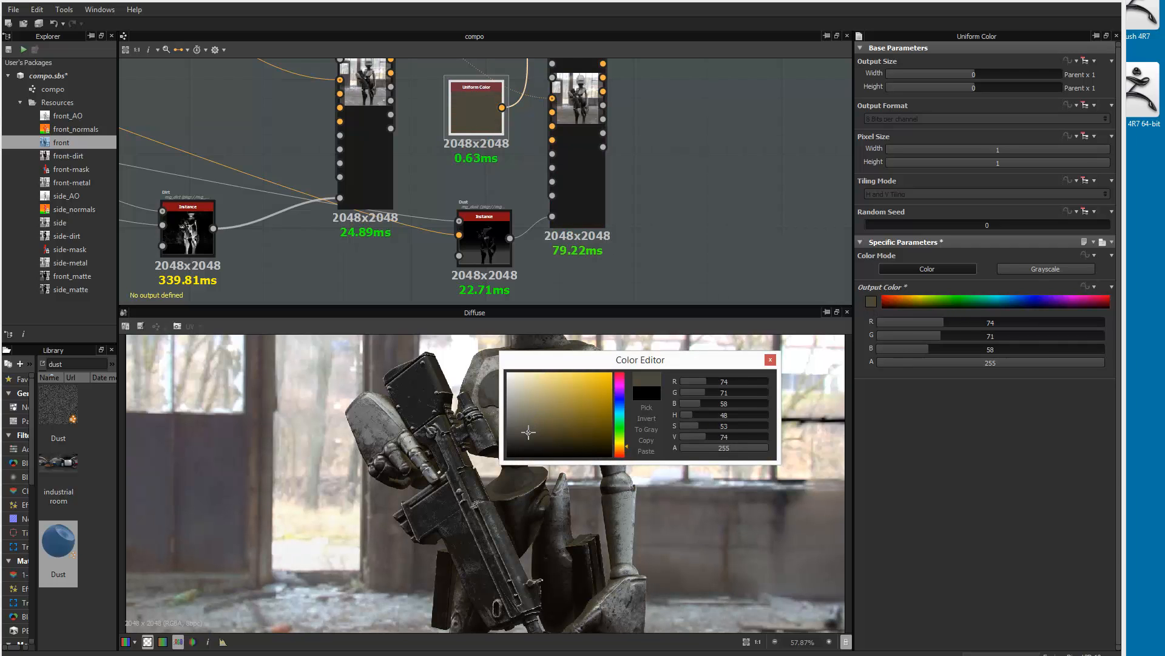
pyautogui.click(770, 359)
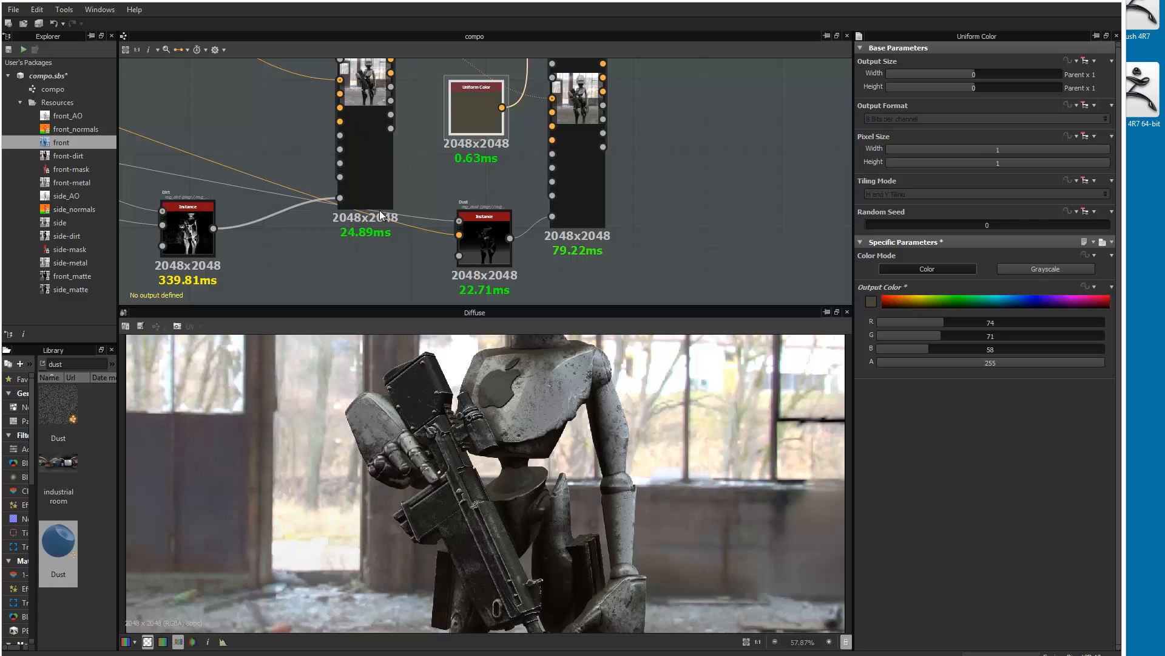
# Examine the dusty robot composite in the preview from overview to close-up, and review the chain of Material Blends in the graph
pyautogui.scroll(-4, 599, 508)
pyautogui.scroll(3, 551, 482)
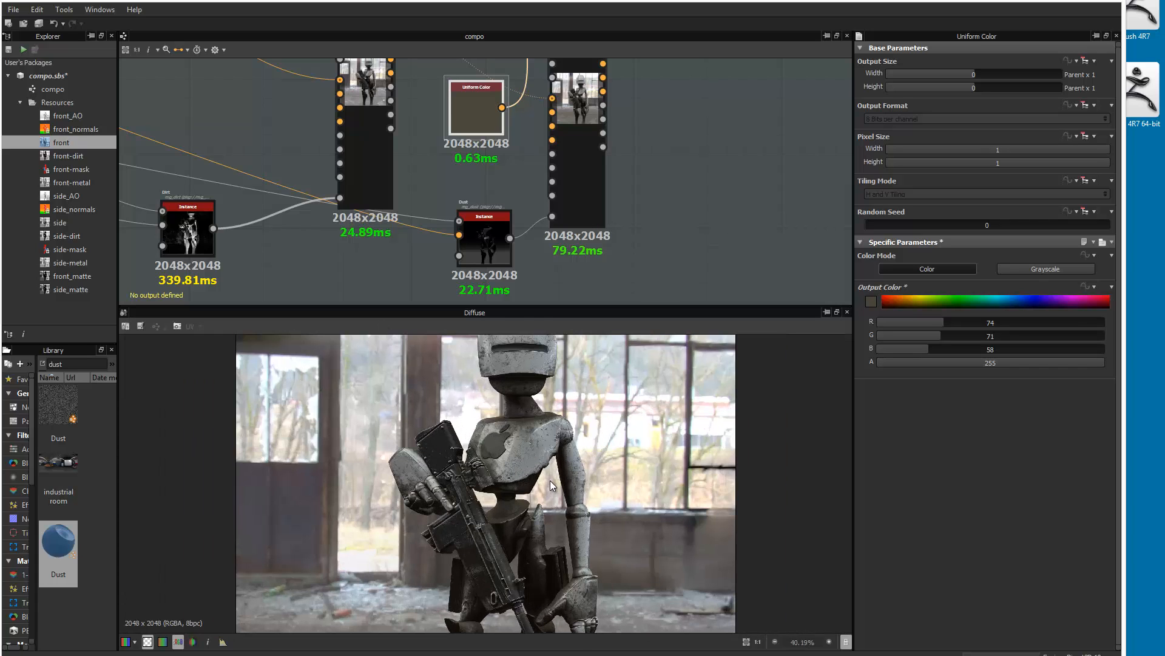
pyautogui.scroll(-2, 514, 445)
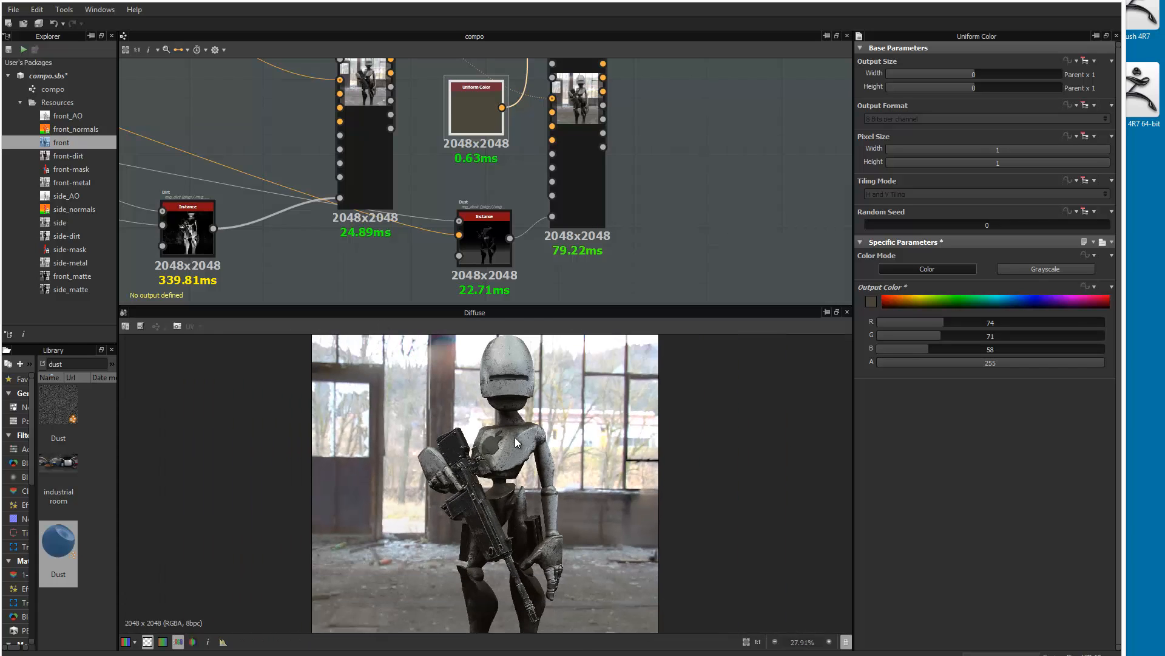
pyautogui.scroll(3, 534, 420)
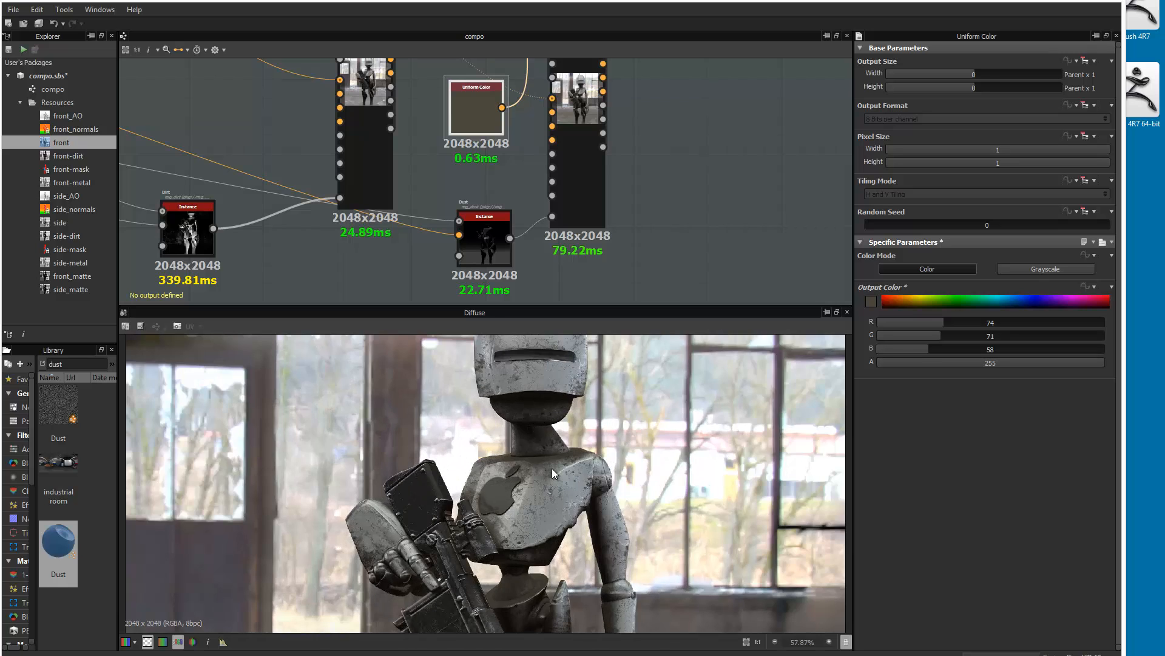
pyautogui.scroll(2, 546, 479)
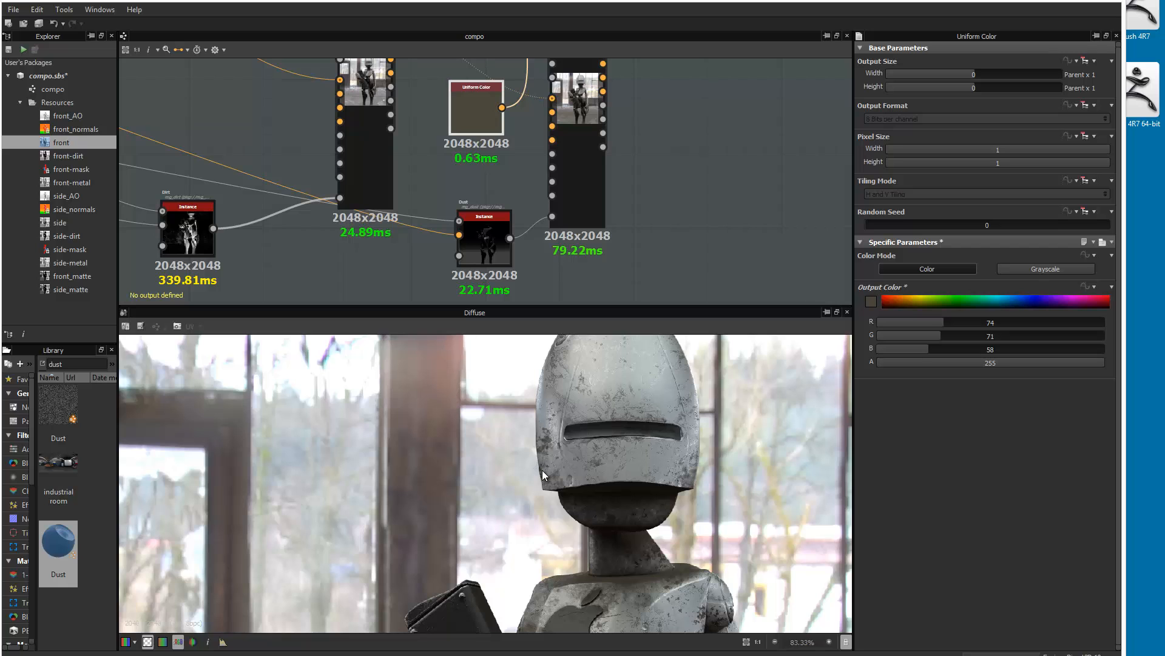
pyautogui.scroll(-2, 541, 470)
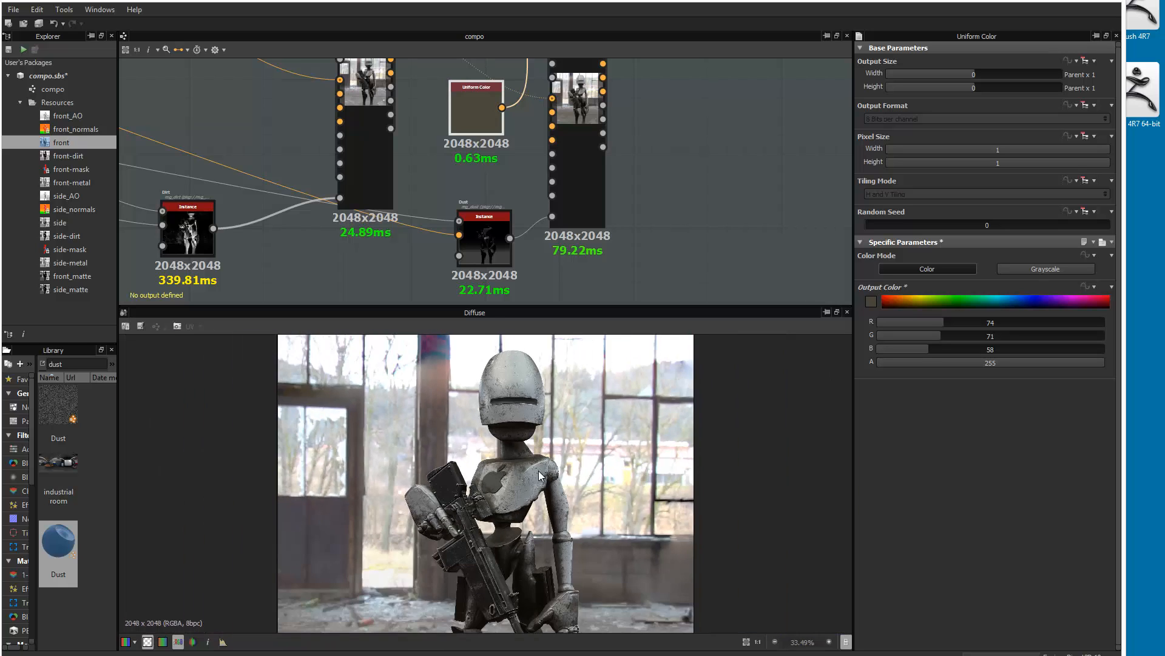
pyautogui.scroll(3, 532, 466)
pyautogui.scroll(-3, 545, 466)
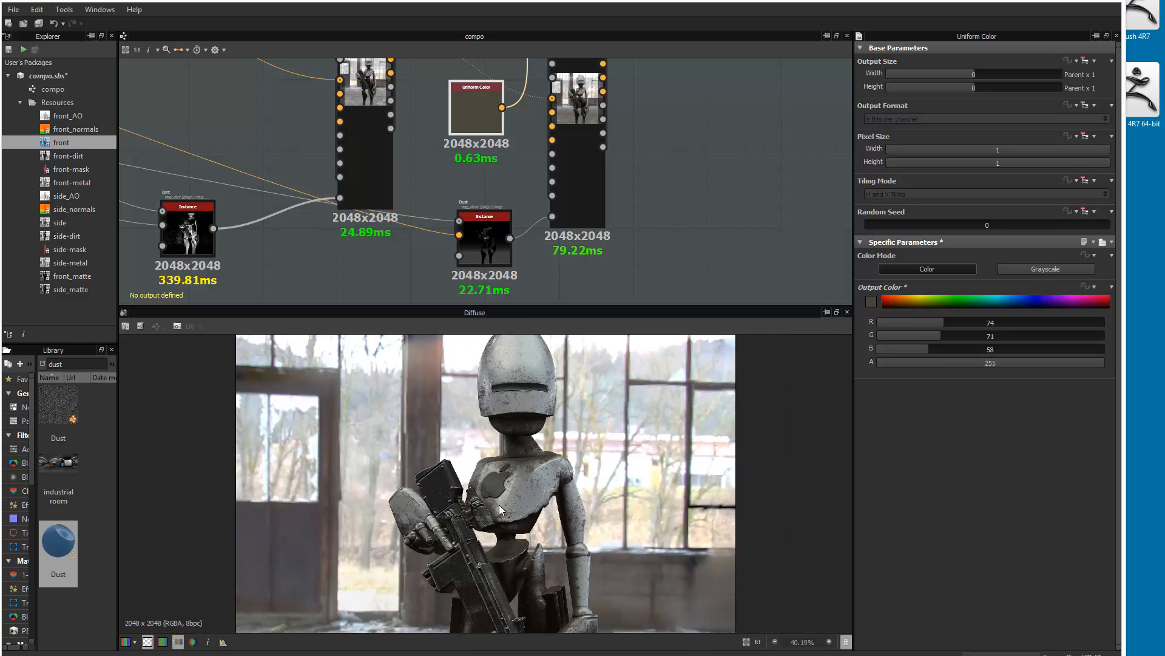
pyautogui.moveTo(499, 505); pyautogui.dragTo(495, 373, button='middle')
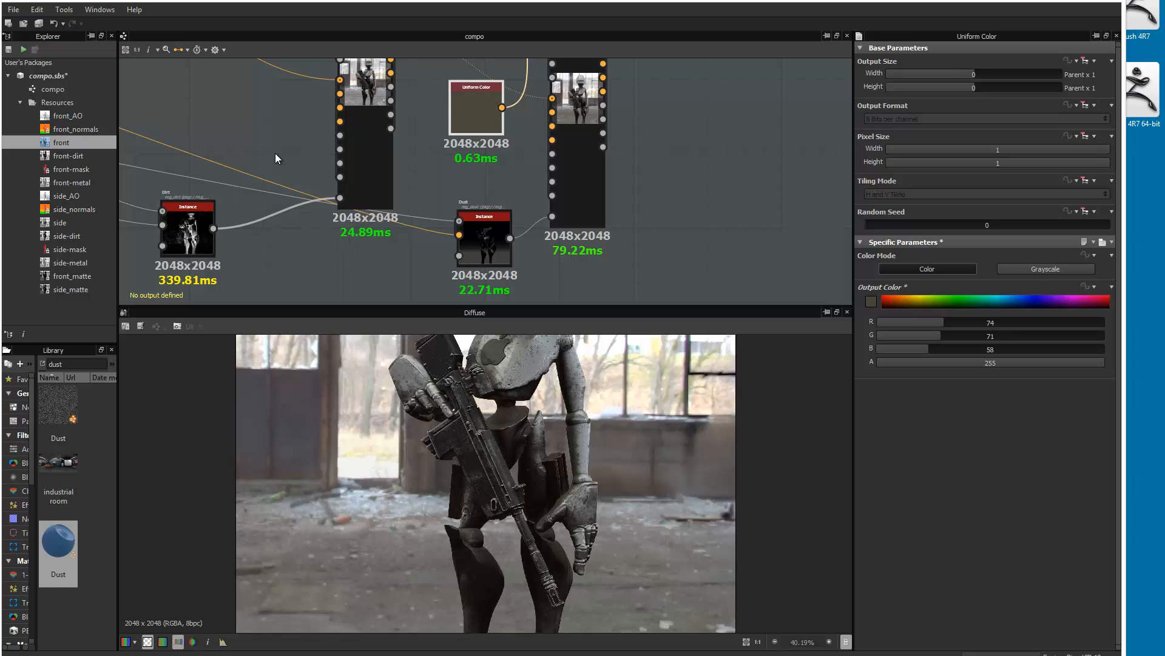
pyautogui.scroll(-2, 268, 152)
pyautogui.moveTo(362, 183); pyautogui.dragTo(786, 267, button='middle')
pyautogui.scroll(2, 511, 419)
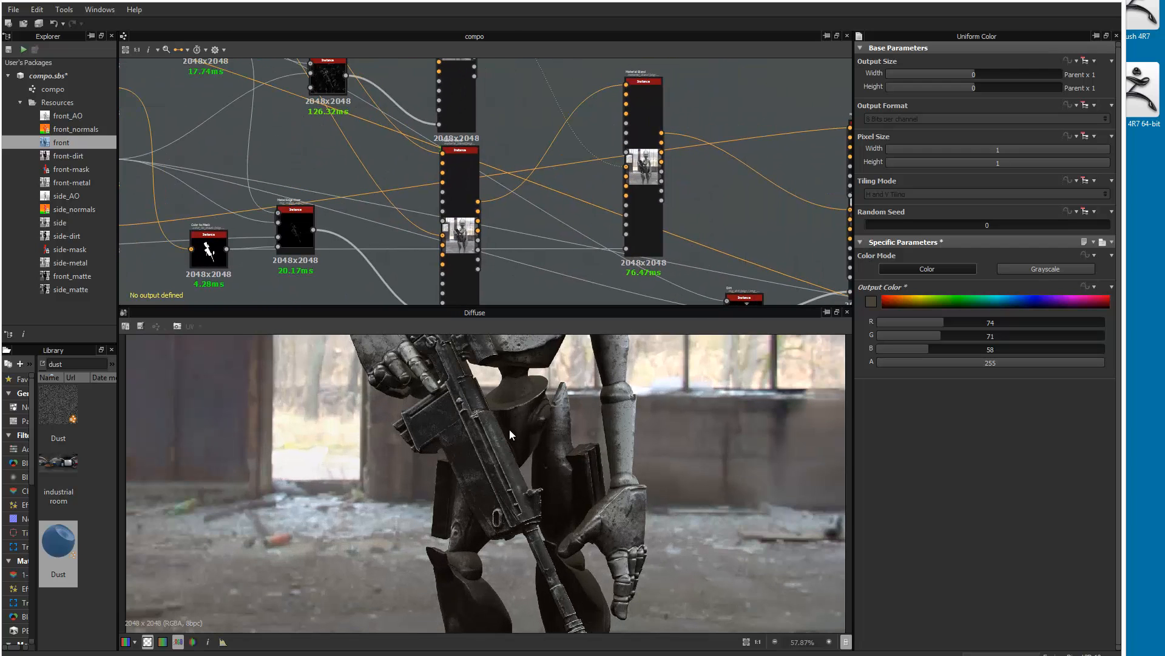
pyautogui.moveTo(509, 430); pyautogui.dragTo(492, 561, button='middle')
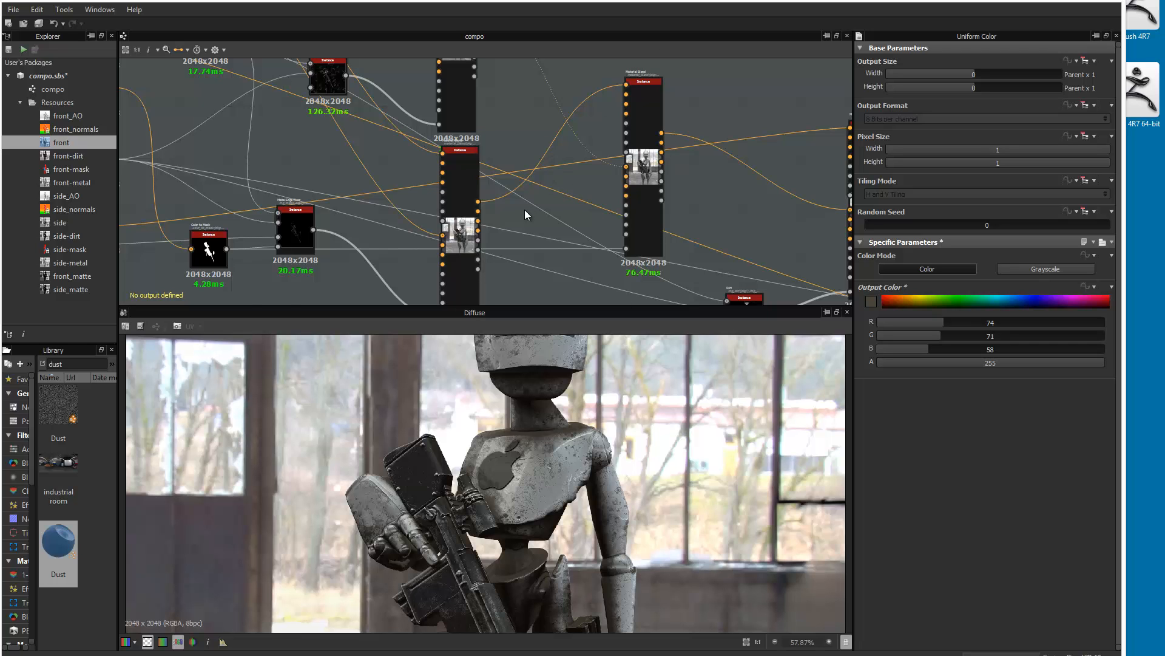
pyautogui.moveTo(417, 125); pyautogui.dragTo(562, 151, button='middle')
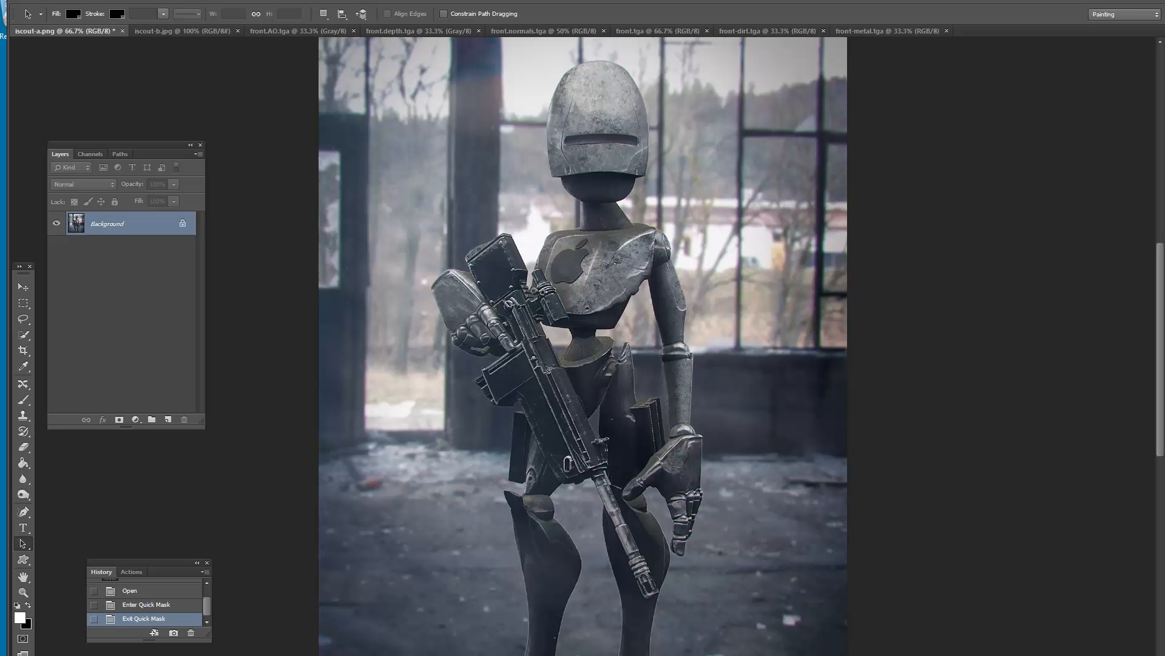
# Switch to the browser and open the Introduction to Substance Painter page on The Gnomon Workshop store to read its description
pyautogui.moveTo(1151, 129); pyautogui.dragTo(373, 1)
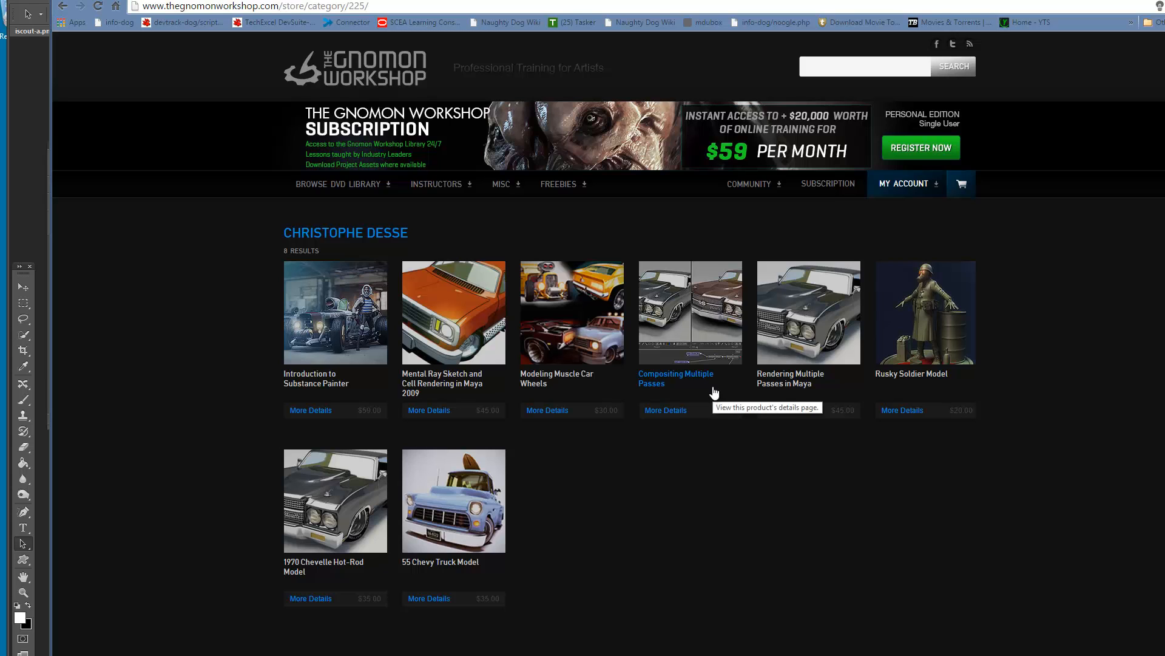
pyautogui.click(310, 292)
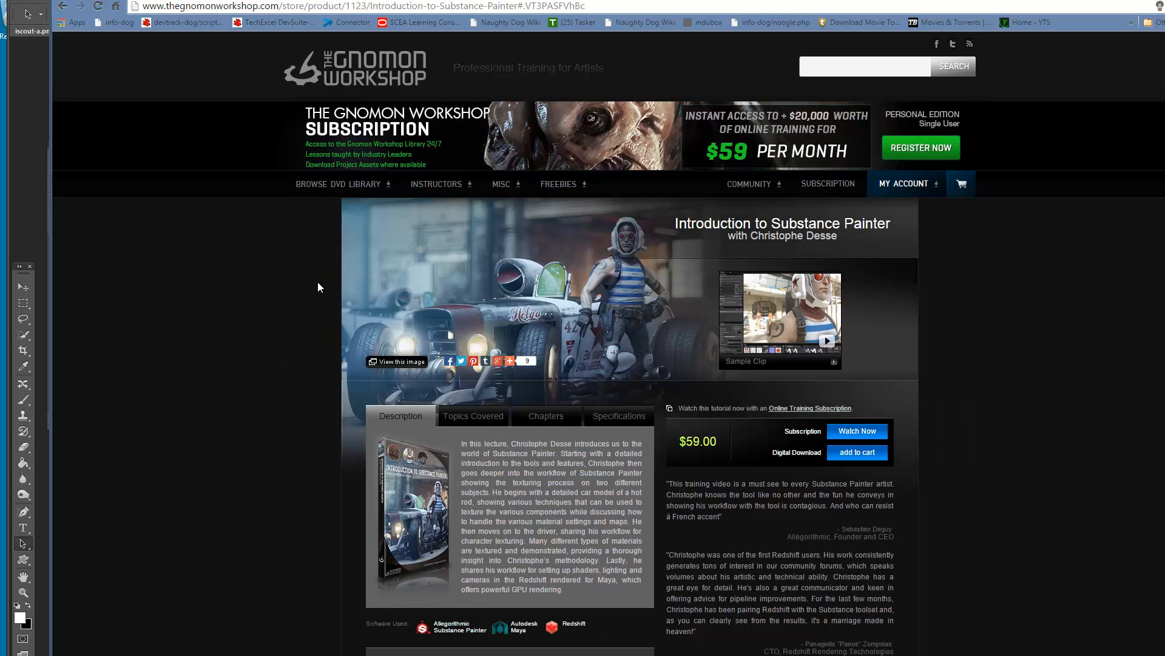
pyautogui.scroll(-5, 529, 290)
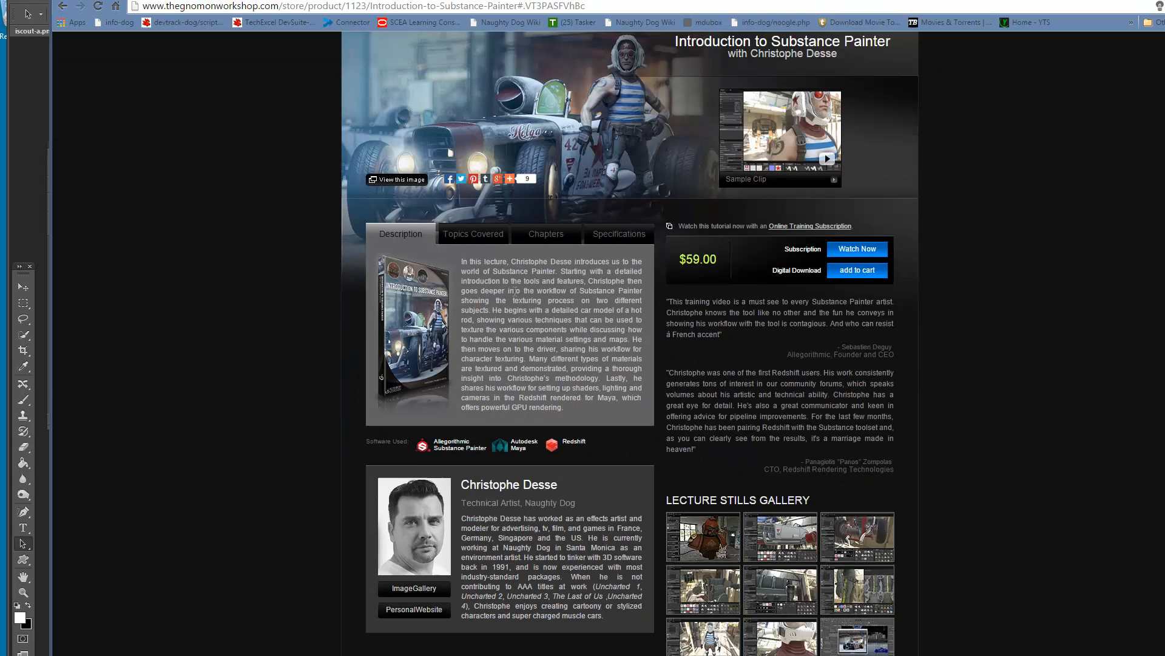
pyautogui.scroll(5, 587, 279)
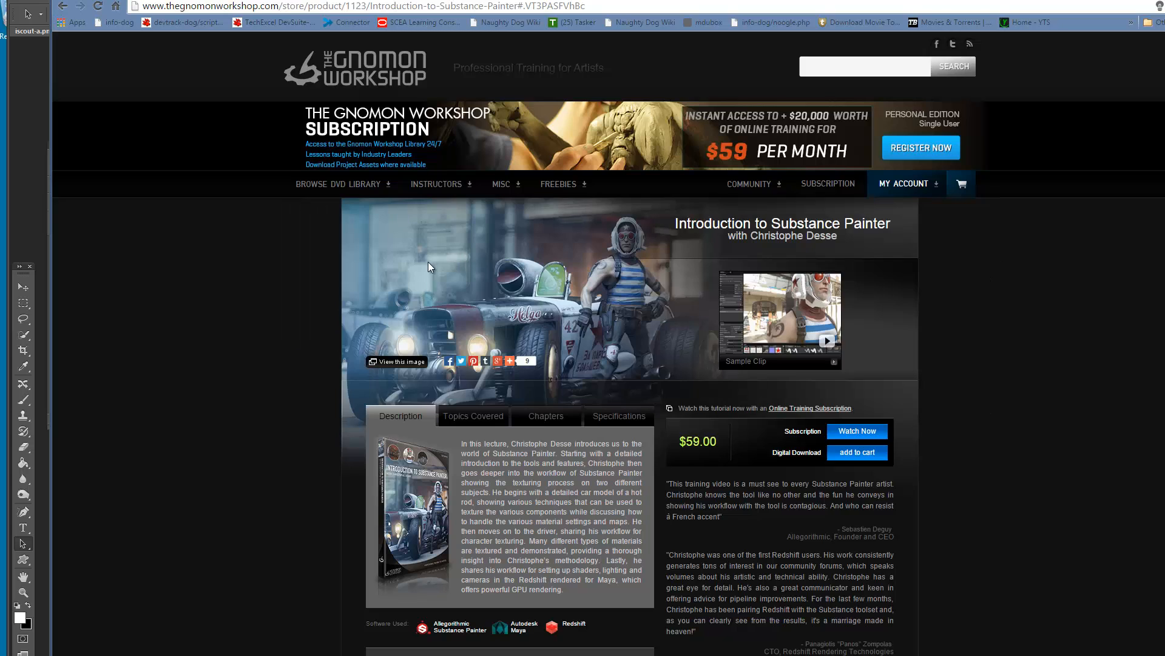
pyautogui.scroll(-2, 503, 311)
# Play the tutorial's sample clip, skip ahead through it, and switch to the Facebook photo page
pyautogui.click(732, 195)
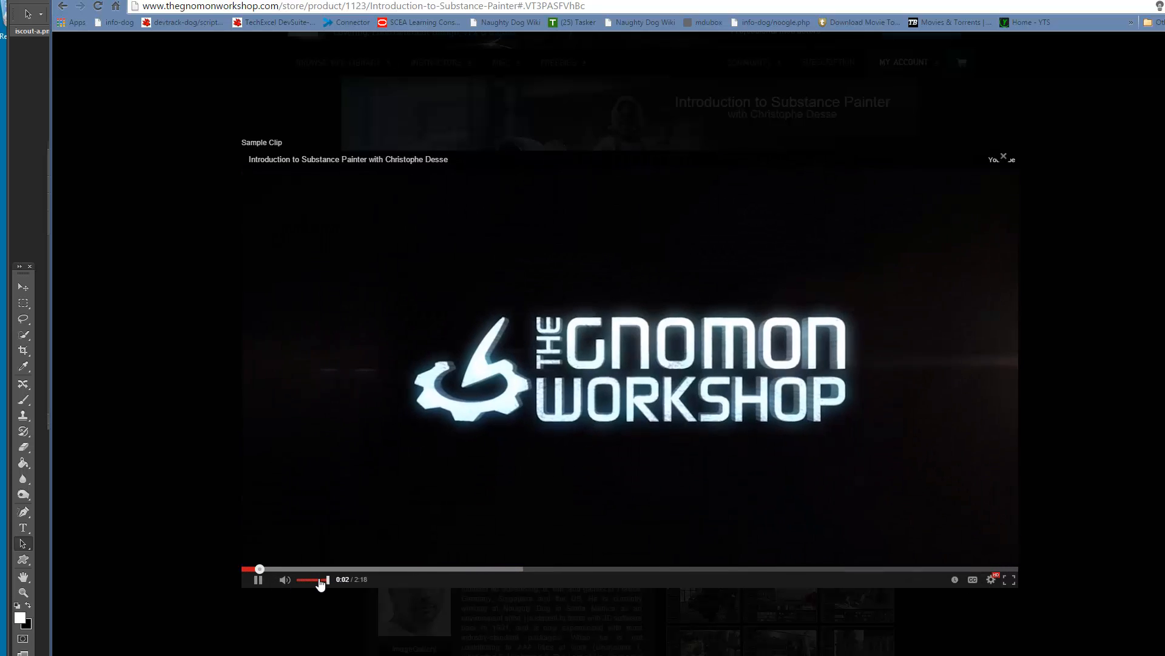
pyautogui.click(337, 569)
pyautogui.moveTo(338, 569); pyautogui.dragTo(815, 569)
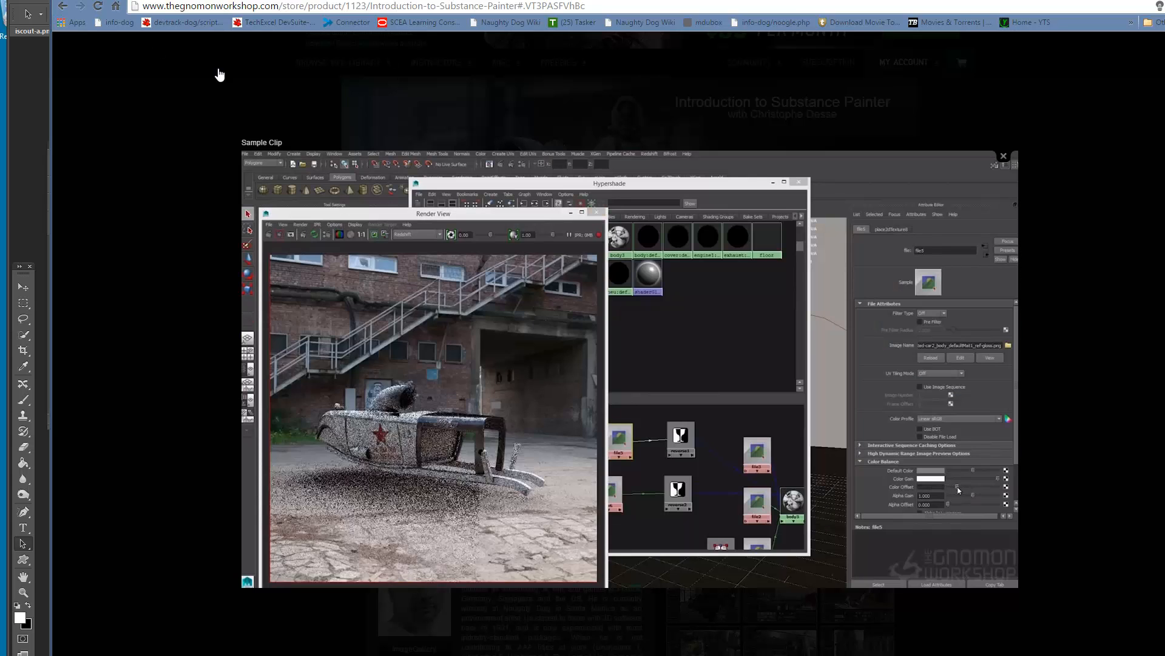
pyautogui.moveTo(435, 222)
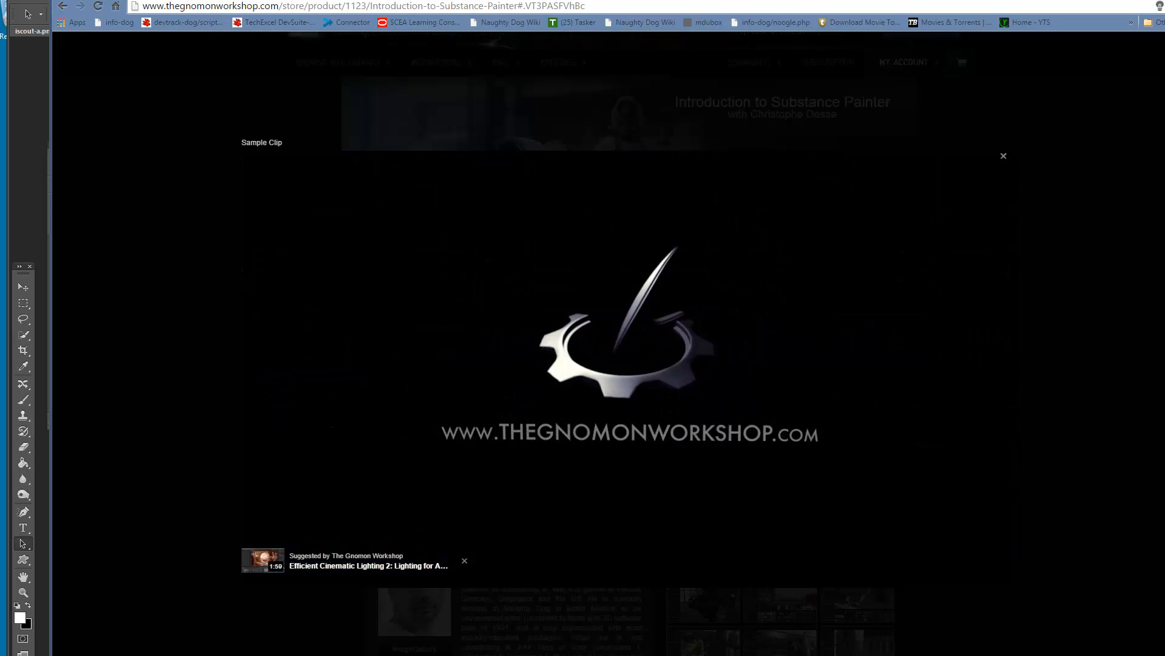
pyautogui.click(172, 1)
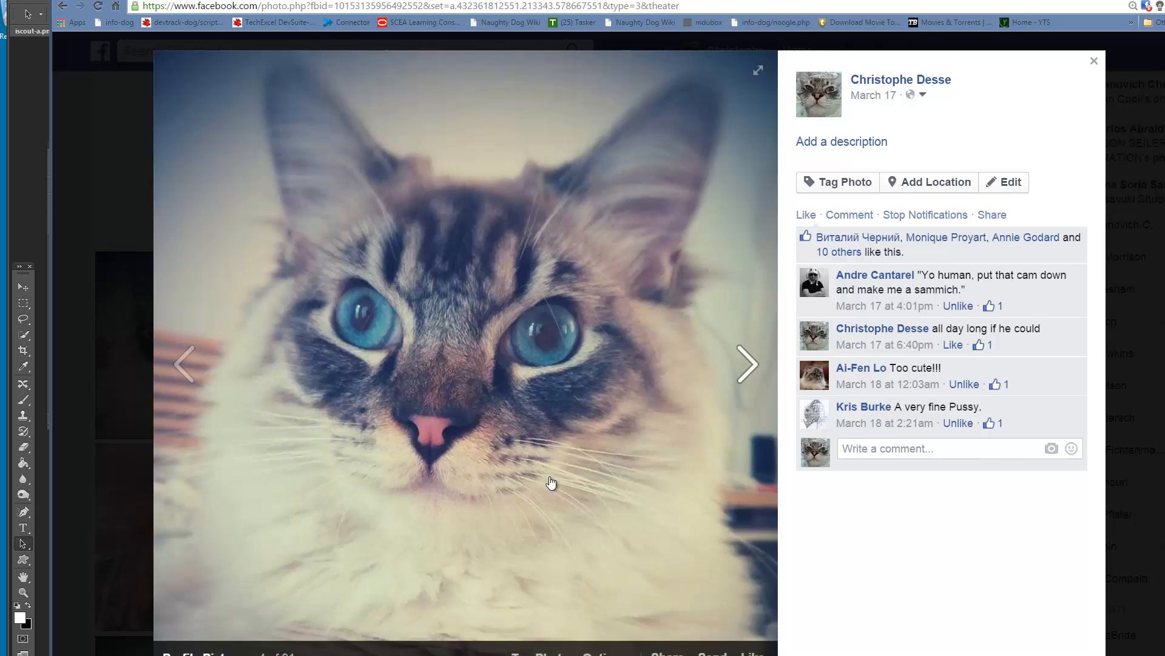